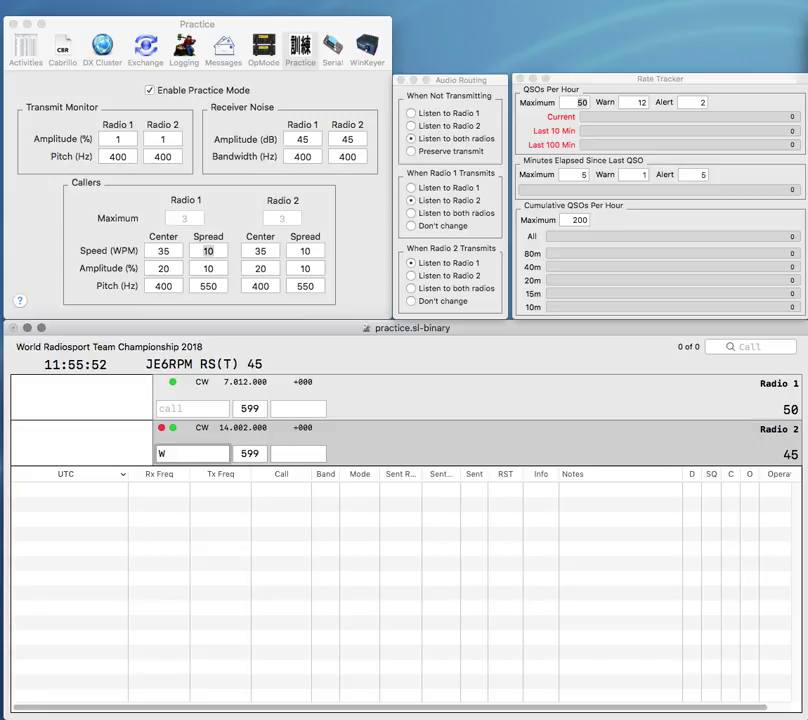
# - Answer WY5I on Radio 2 and log the contact with exchange 07
pyautogui.press('Return')
pyautogui.press('Return')
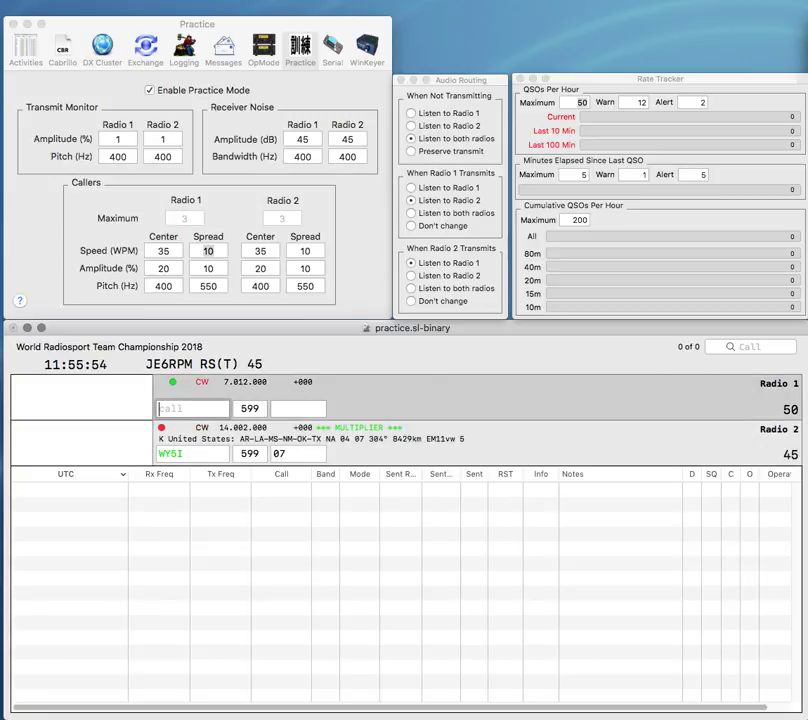
pyautogui.press('space')
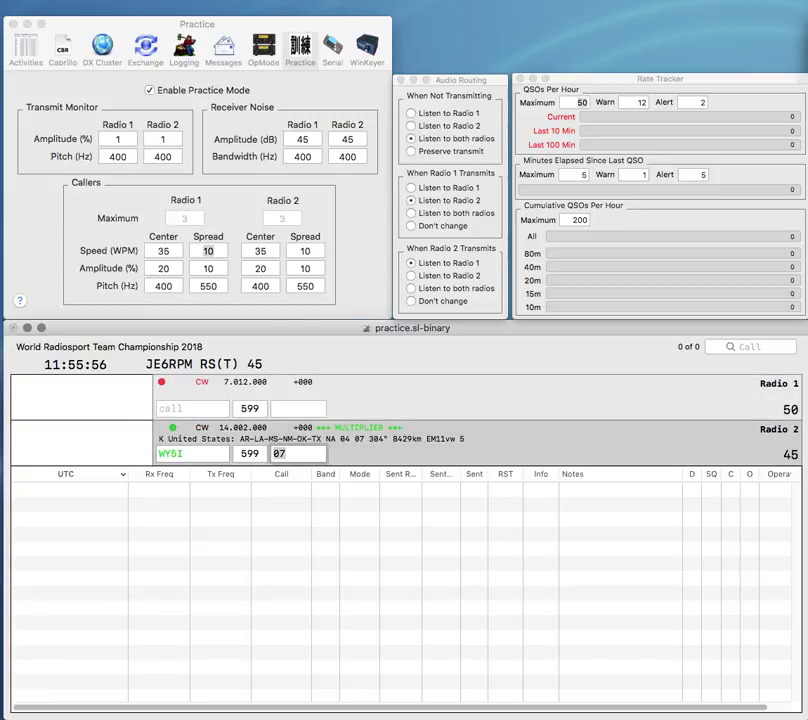
pyautogui.press('Return')
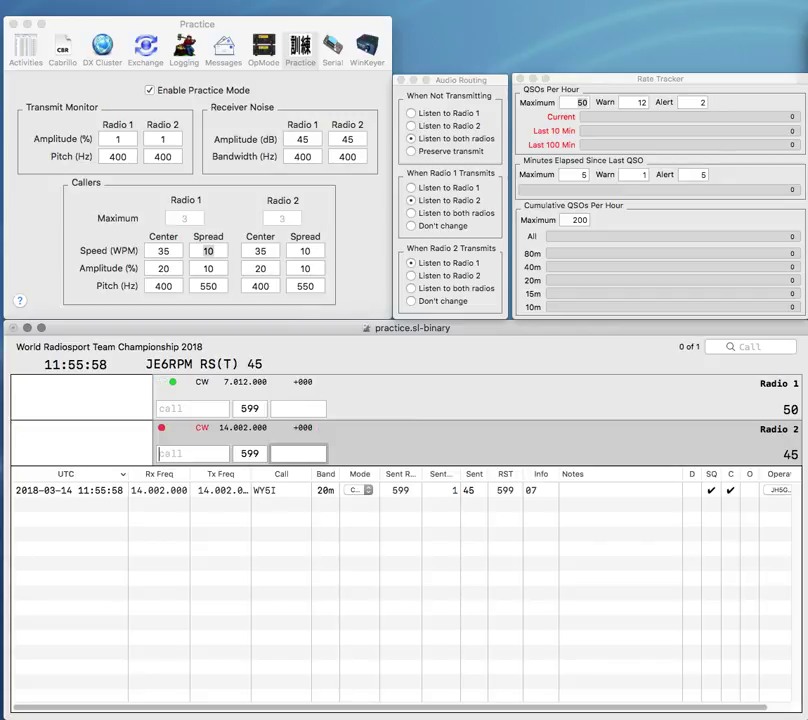
pyautogui.write('LM')
pyautogui.press('Left')
pyautogui.press('Left')
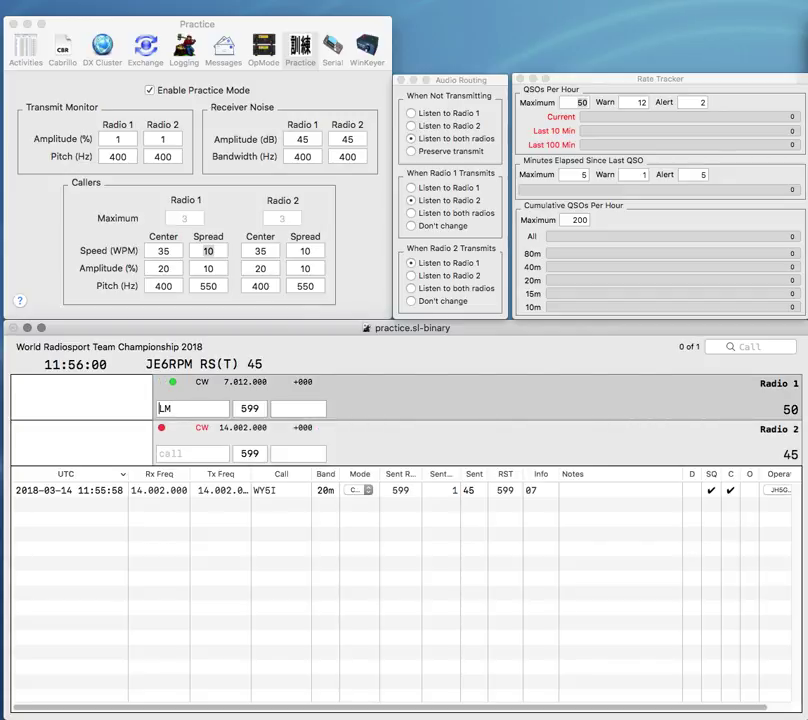
pyautogui.write('XE1')
pyautogui.press('Return')
# - Log XE1LM on Radio 1 with exchange FMRE and S51K on Radio 2 with exchange 28
pyautogui.write('S51K')
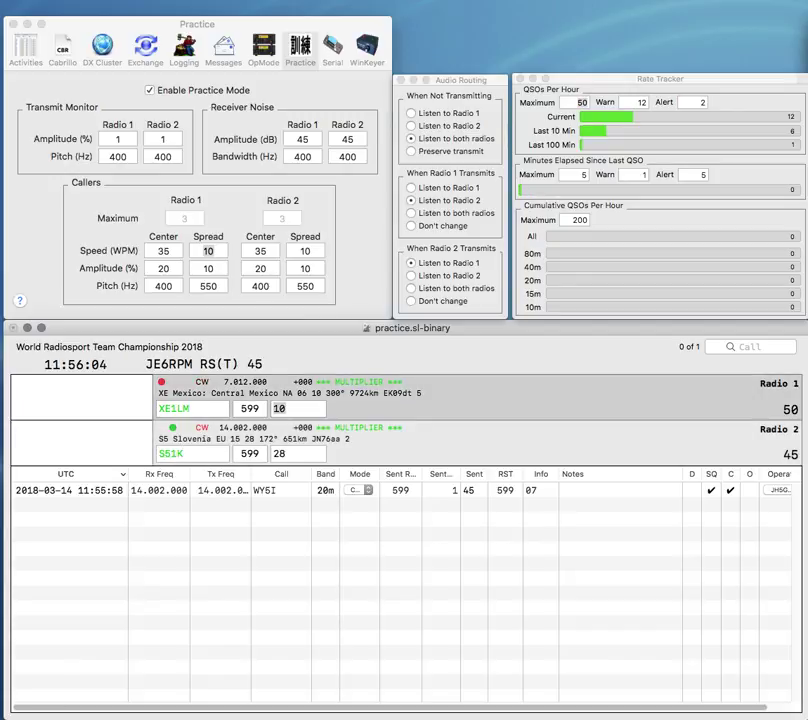
pyautogui.press('Return')
pyautogui.write('FMRE')
pyautogui.press('Return')
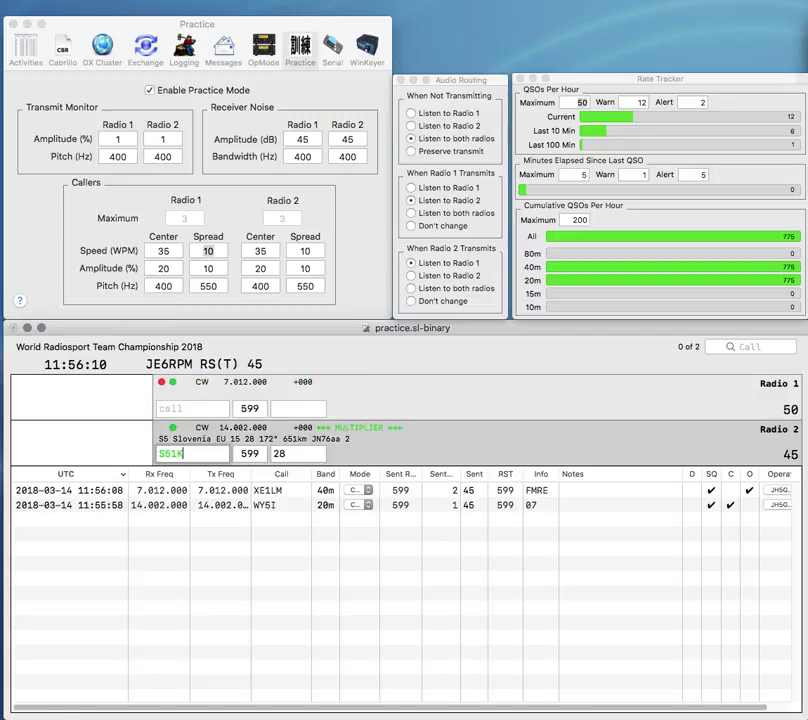
pyautogui.press('Return')
pyautogui.write('W6SR')
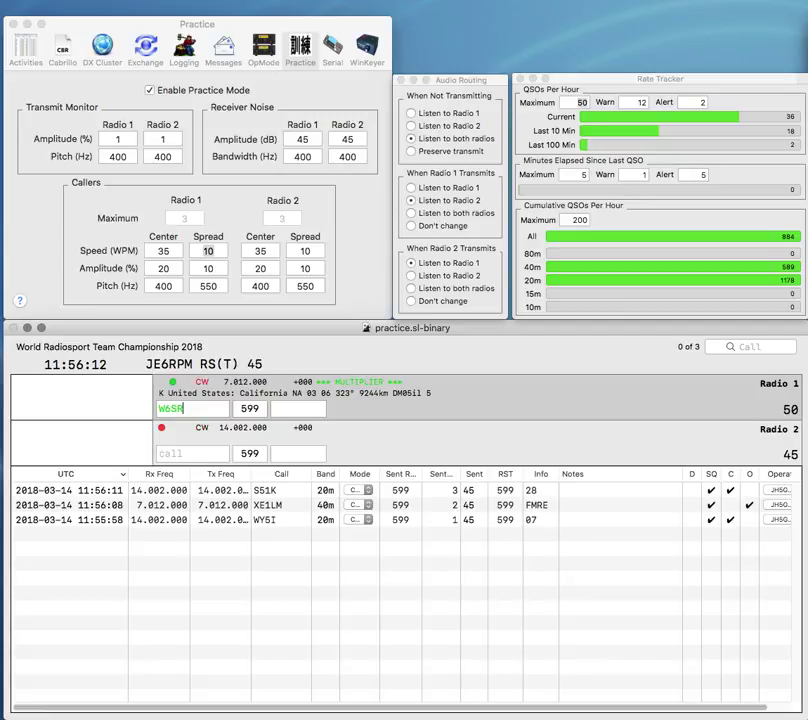
pyautogui.press('Return')
pyautogui.write('B')
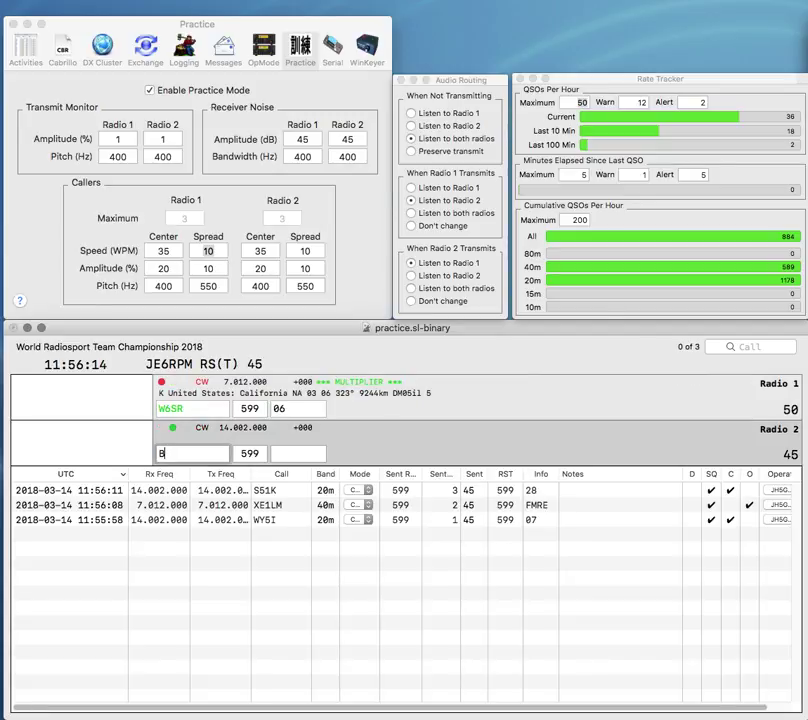
pyautogui.write('A4WR')
pyautogui.press('Return')
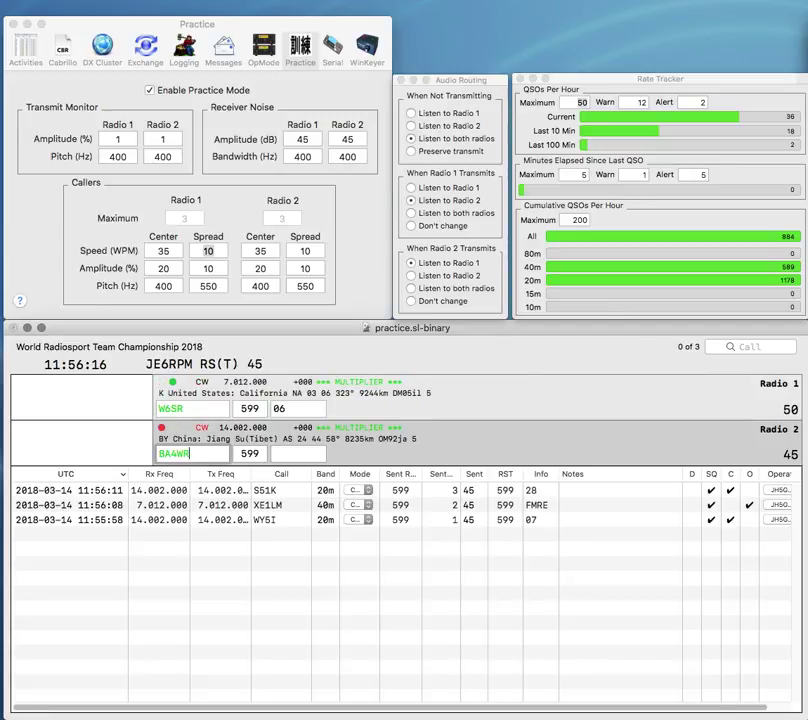
pyautogui.press('Return')
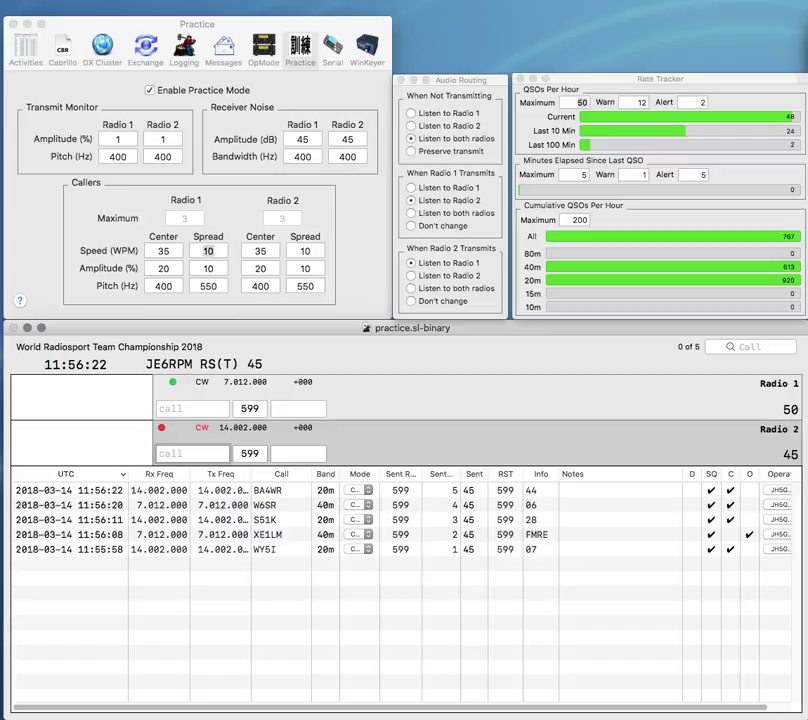
# - Answer the callers XX9A on Radio 1 and J77HQ on Radio 2
pyautogui.write('XX9A')
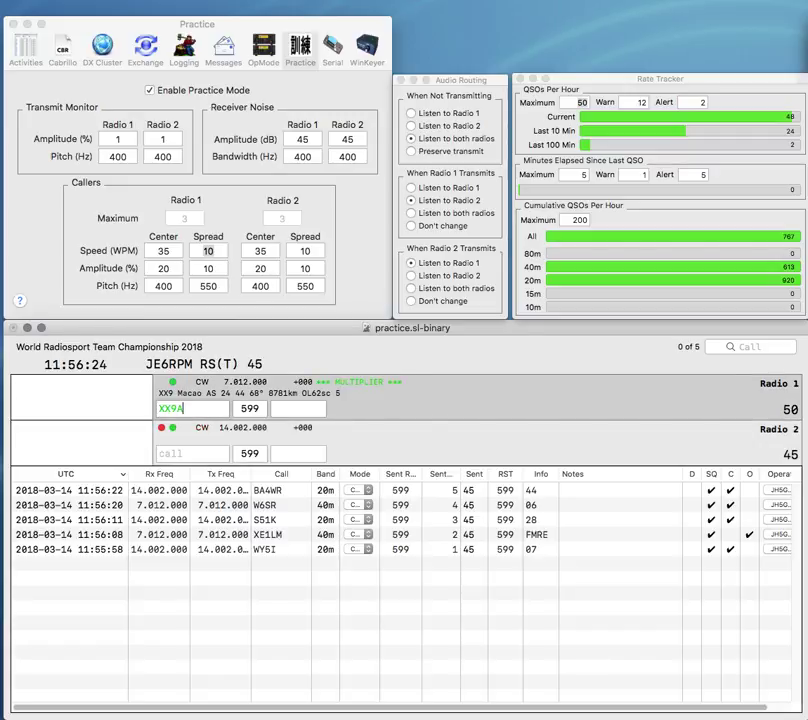
pyautogui.press('Return')
pyautogui.write('J7')
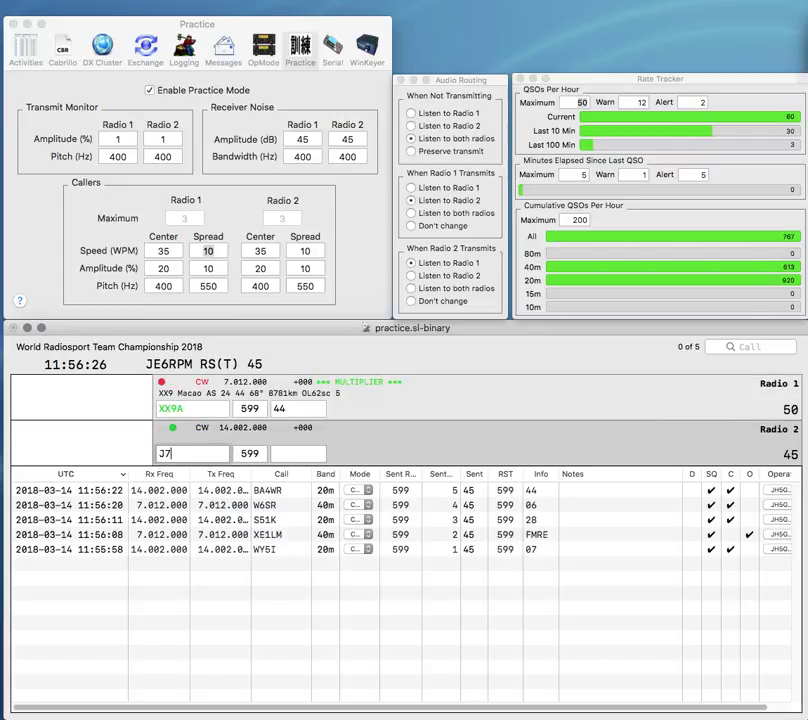
pyautogui.write('7HQ')
pyautogui.press('Return')
pyautogui.write('ARM')
pyautogui.press('Return')
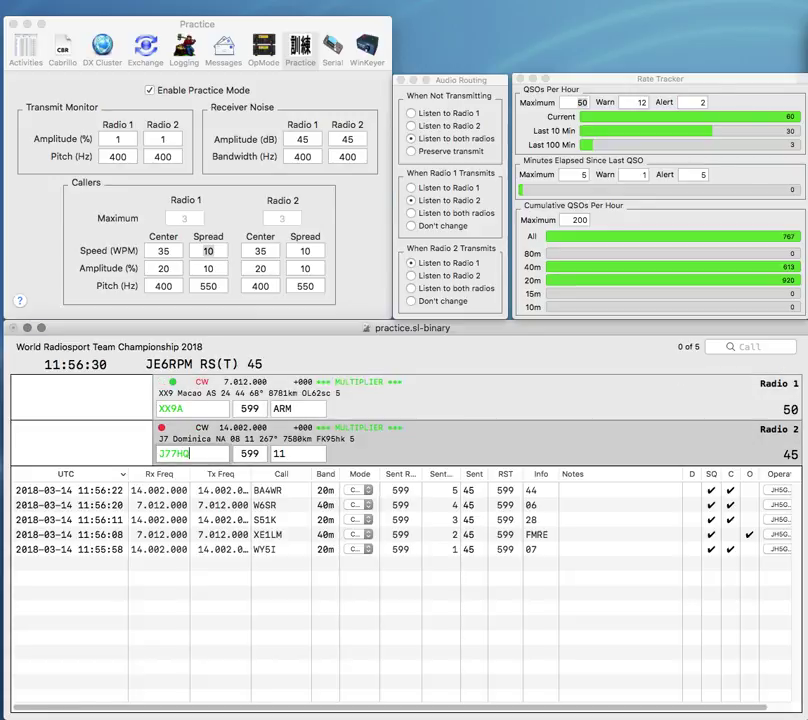
pyautogui.press('Return')
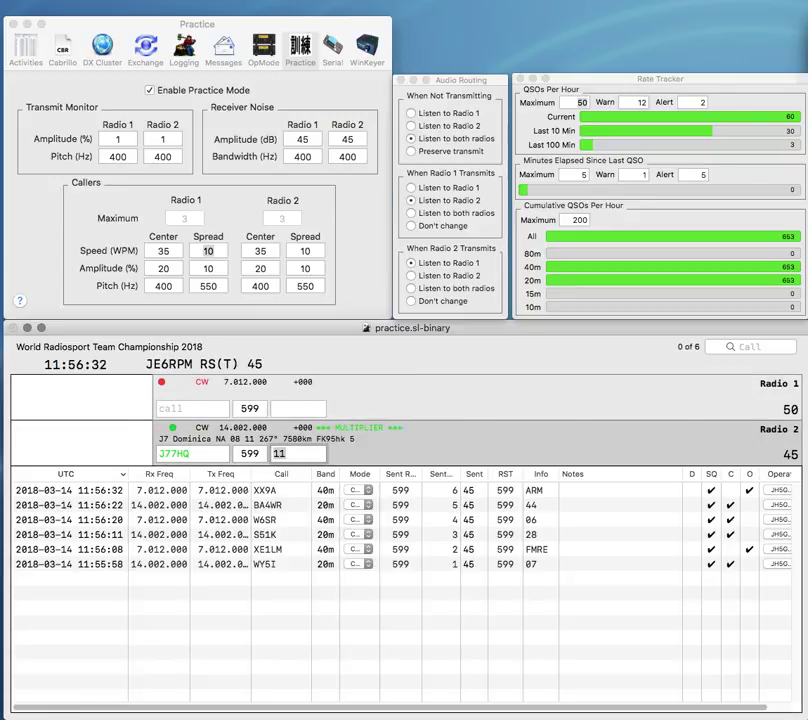
pyautogui.write('DARD')
pyautogui.press('BackSpace')
pyautogui.write('CI')
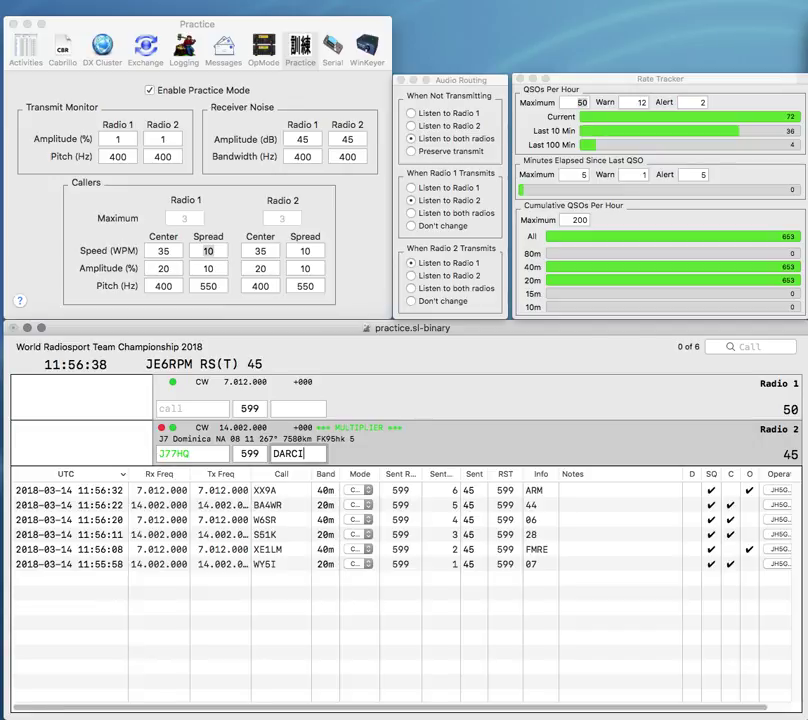
pyautogui.press('Return')
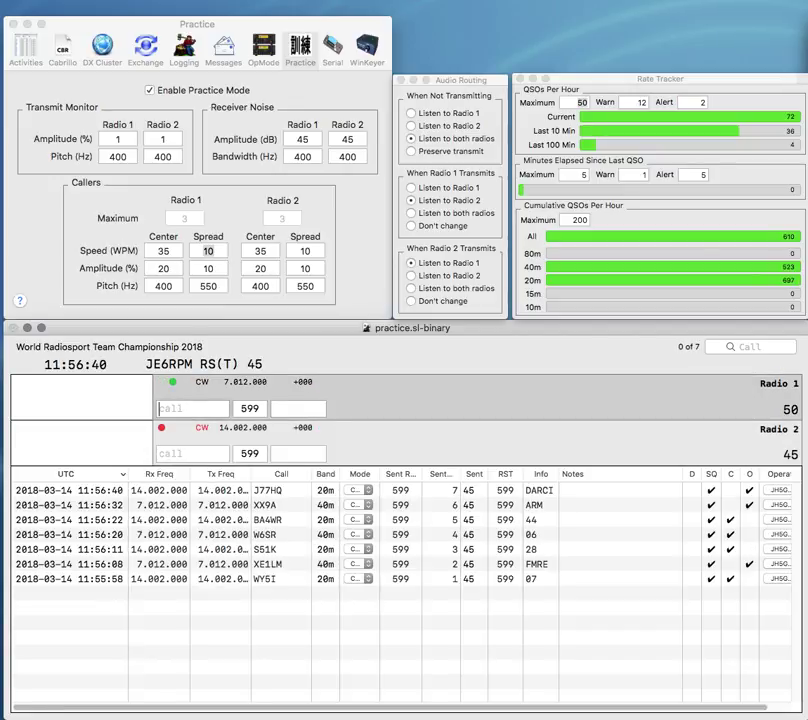
# - Log SP5ENG on Radio 1 with exchange 28, answering the partial call RCD on Radio 2 in between
pyautogui.write('SP5EN')
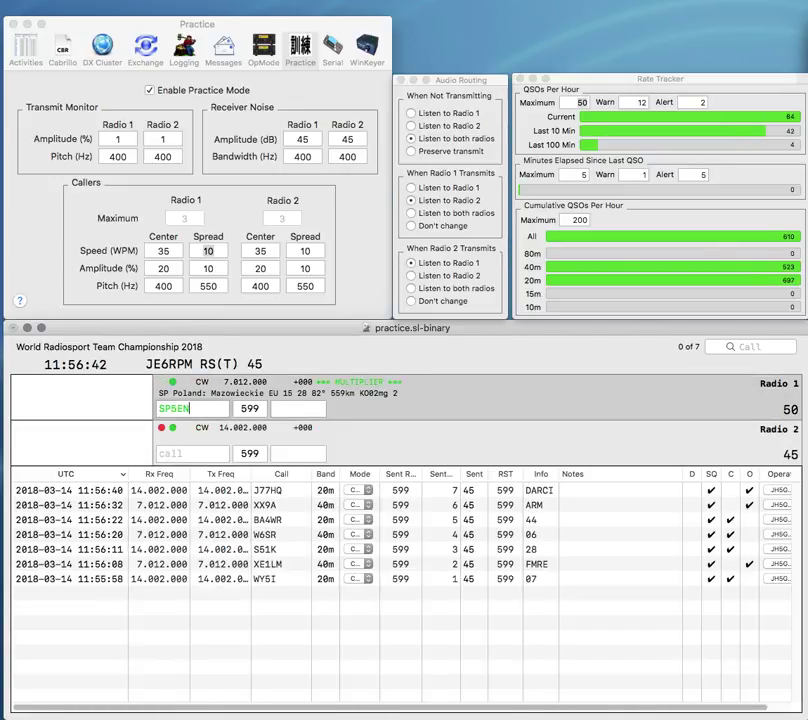
pyautogui.write('G')
pyautogui.press('Return')
pyautogui.write('RCD')
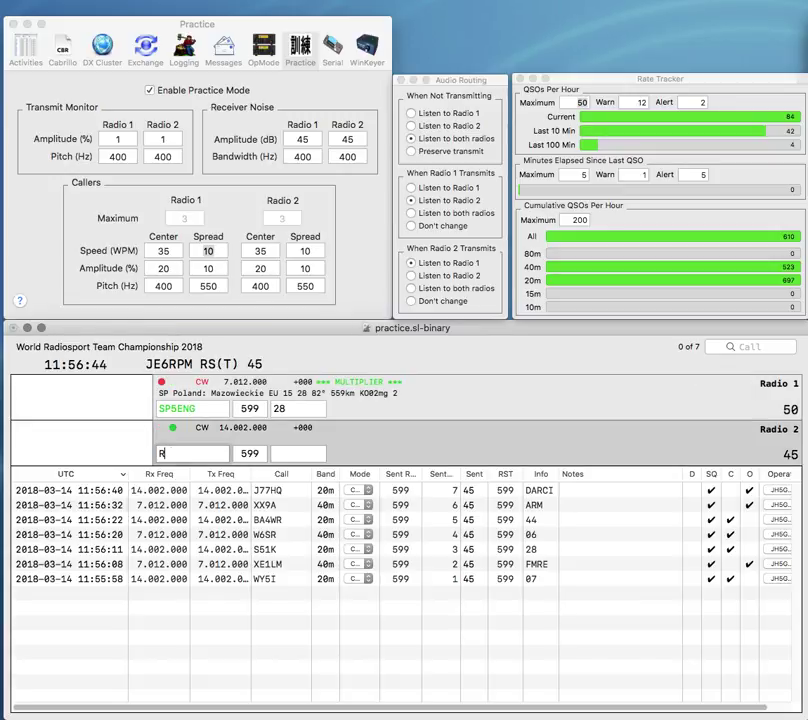
pyautogui.press('Return')
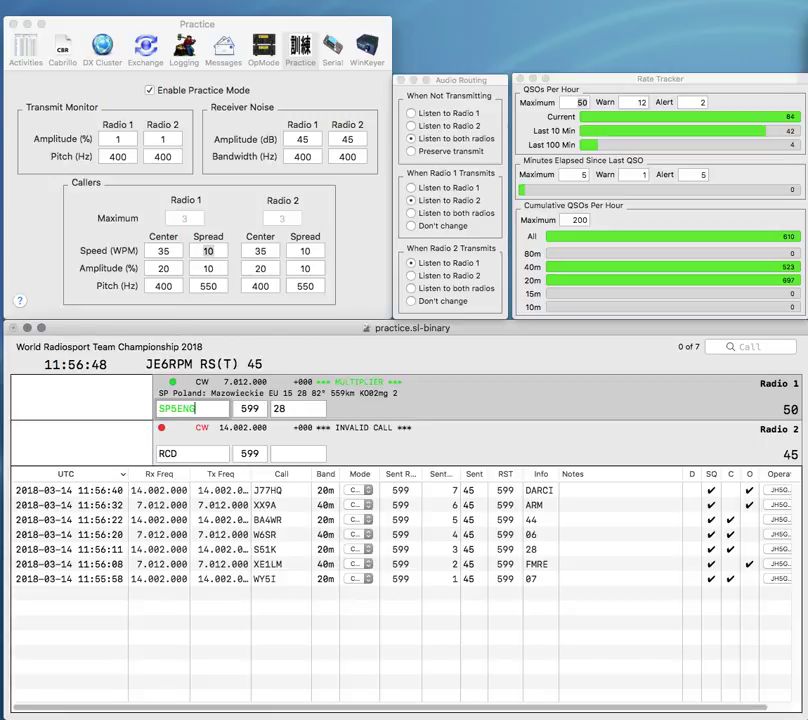
pyautogui.press('Return')
pyautogui.write('OE6')
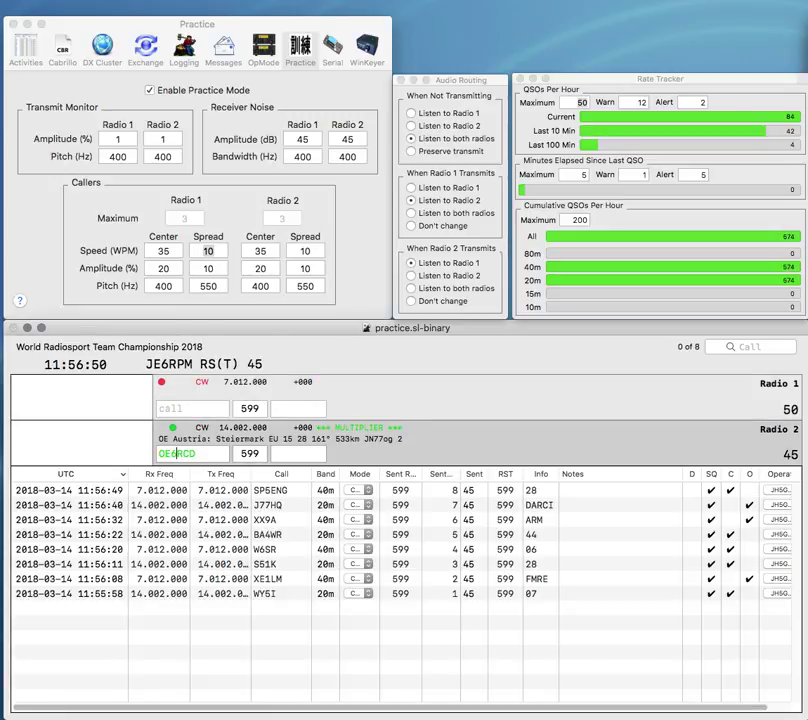
pyautogui.press('Return')
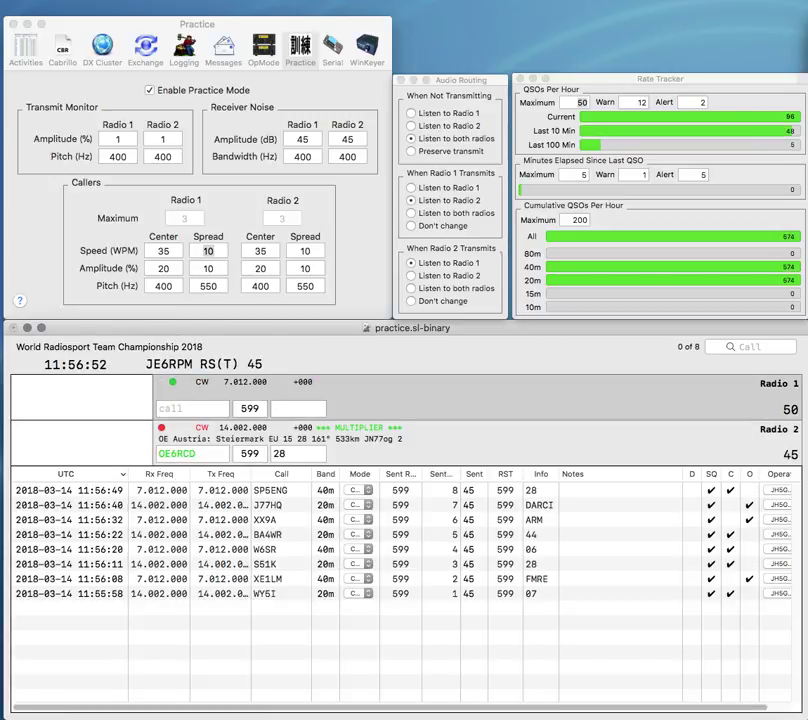
pyautogui.write('N')
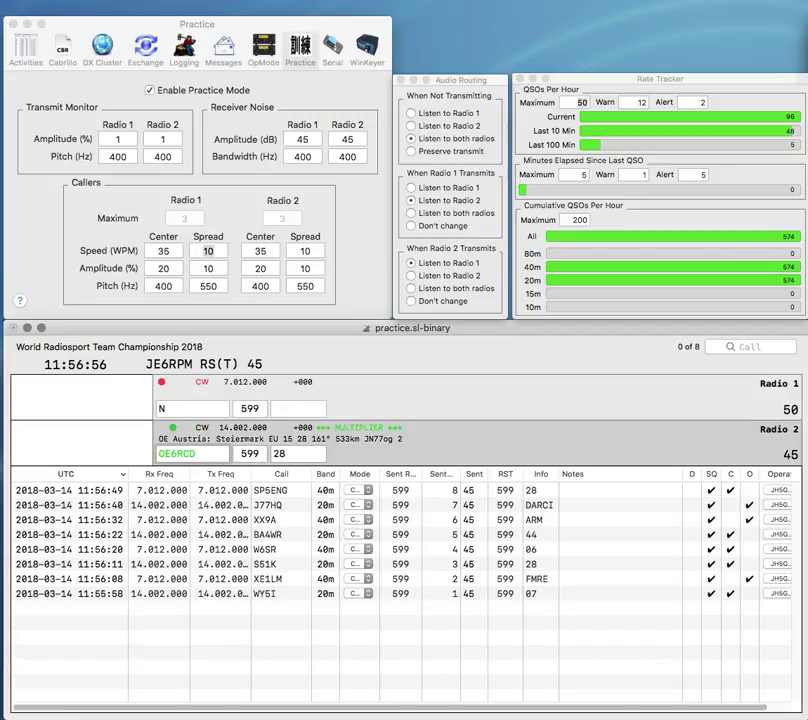
pyautogui.press('Return')
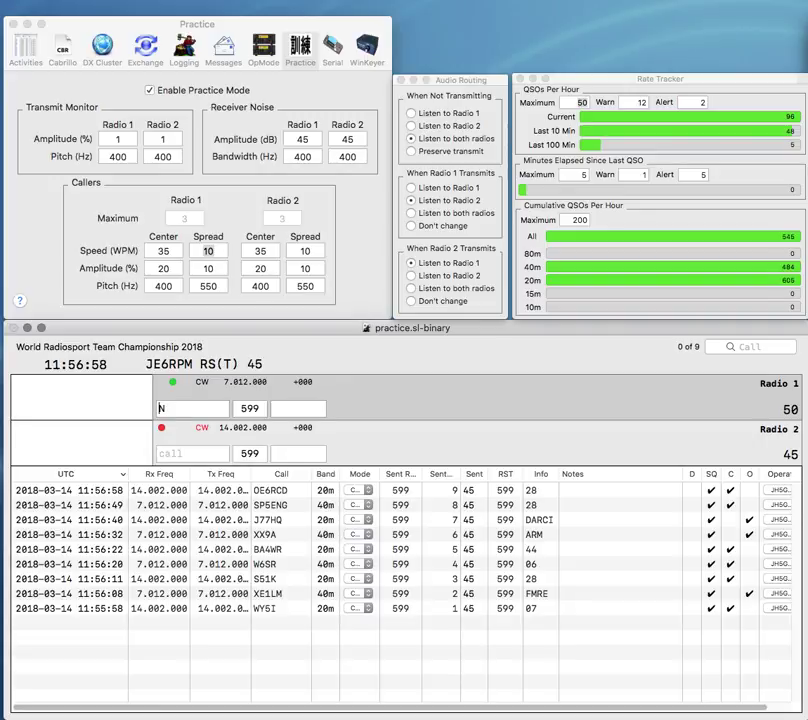
# - Extend the partial call on Radio 1 to 7MAN and answer OG1D on Radio 2
pyautogui.write('7MA')
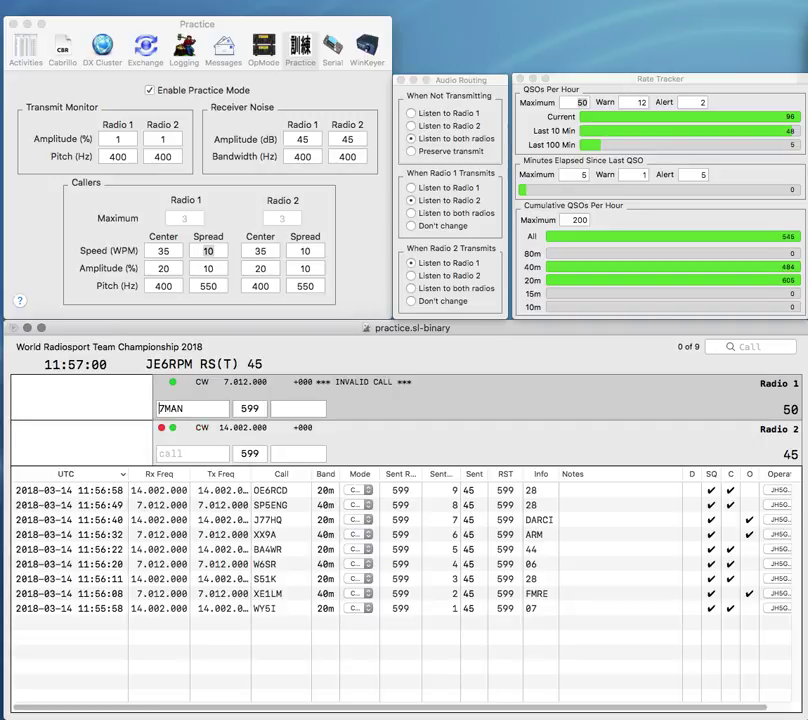
pyautogui.press('Return')
pyautogui.write('OG1D')
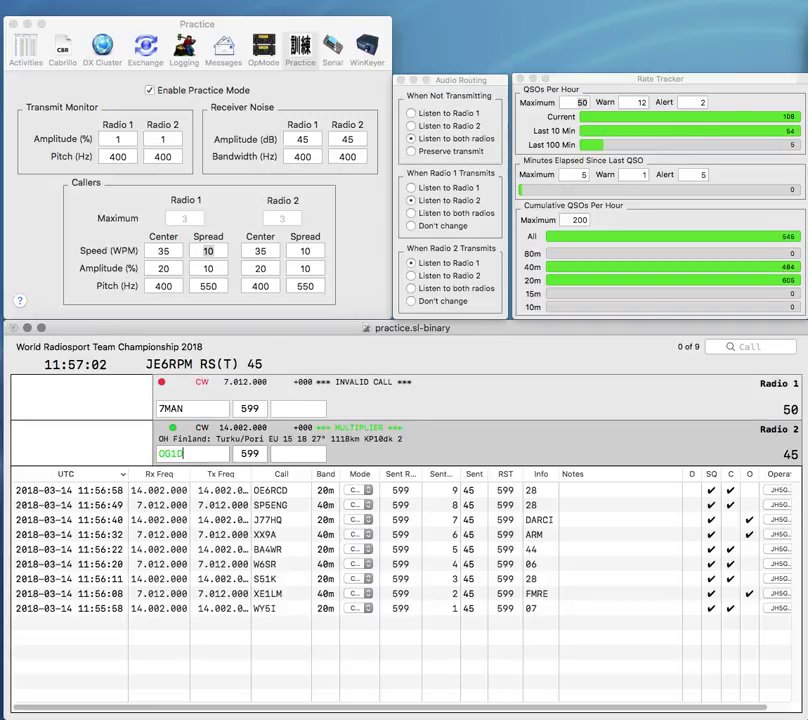
pyautogui.press('Return')
pyautogui.write('D')
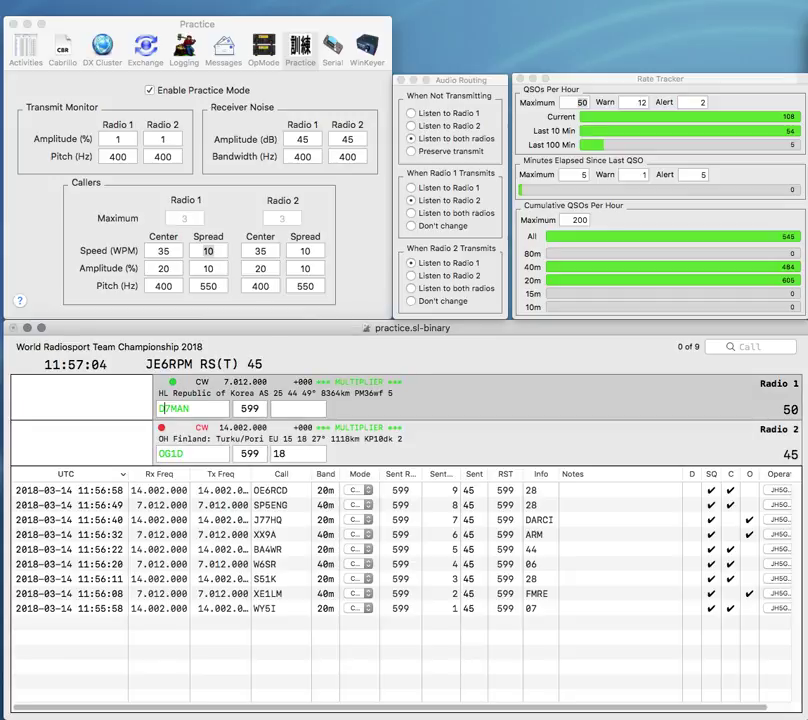
pyautogui.write('O')
pyautogui.press('space')
pyautogui.write('28')
pyautogui.press('Return')
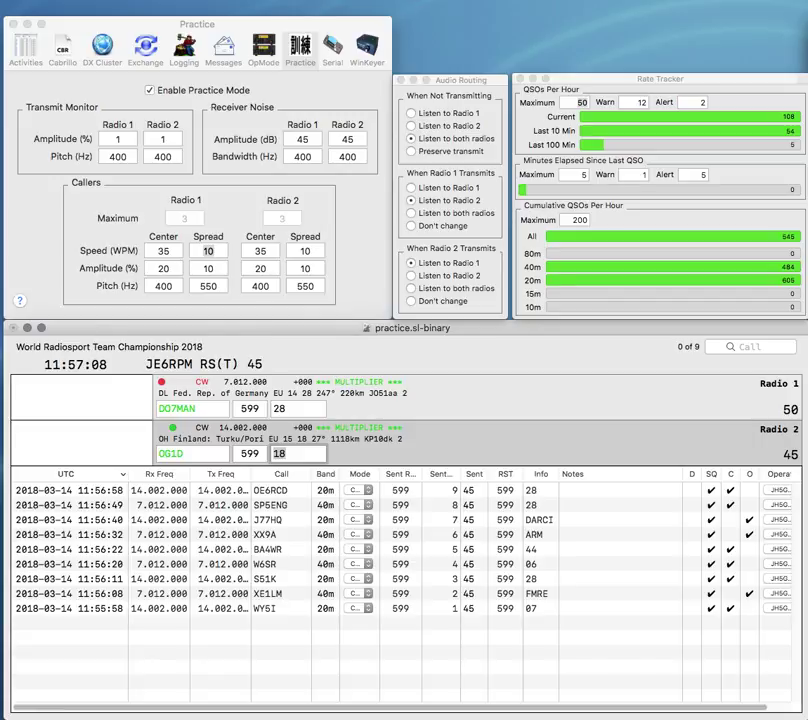
pyautogui.press('Return')
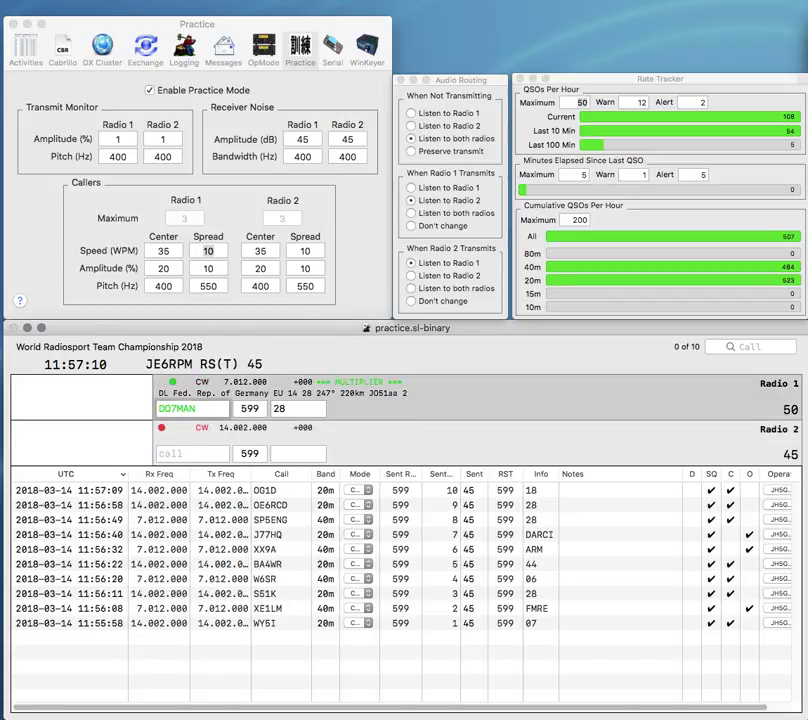
pyautogui.press('Return')
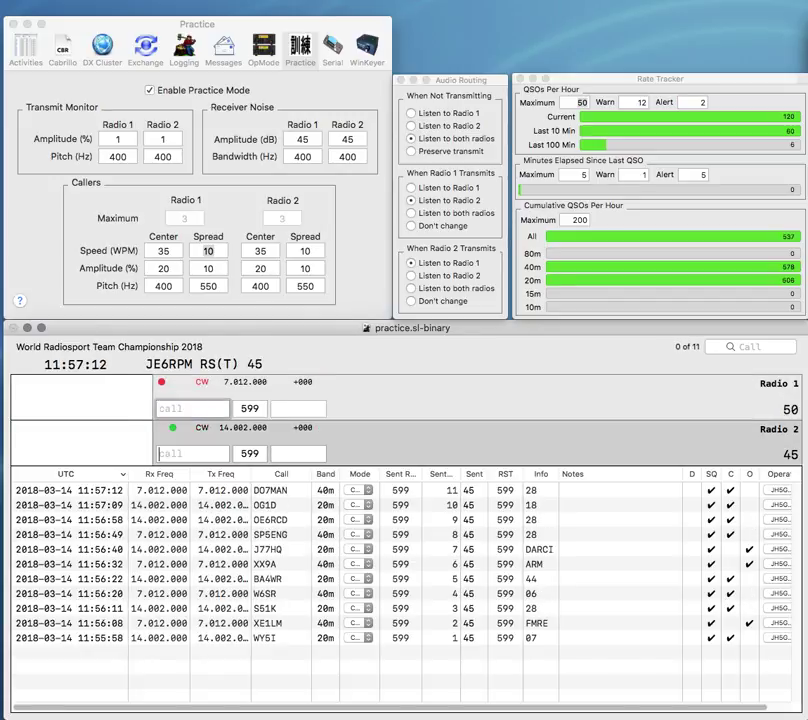
pyautogui.write('ES9HQ')
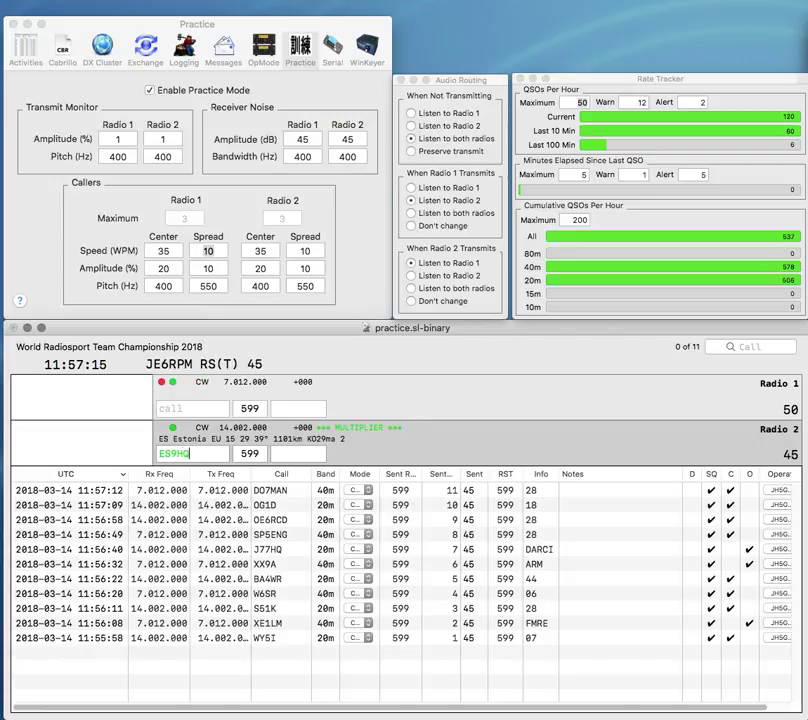
pyautogui.press('Return')
pyautogui.write('K4')
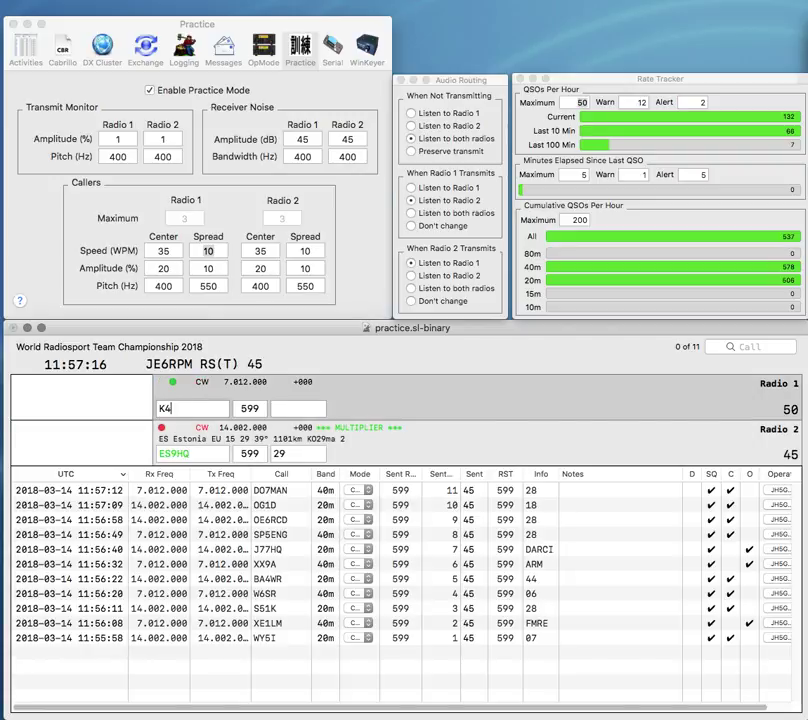
pyautogui.write('OEY')
pyautogui.press('Return')
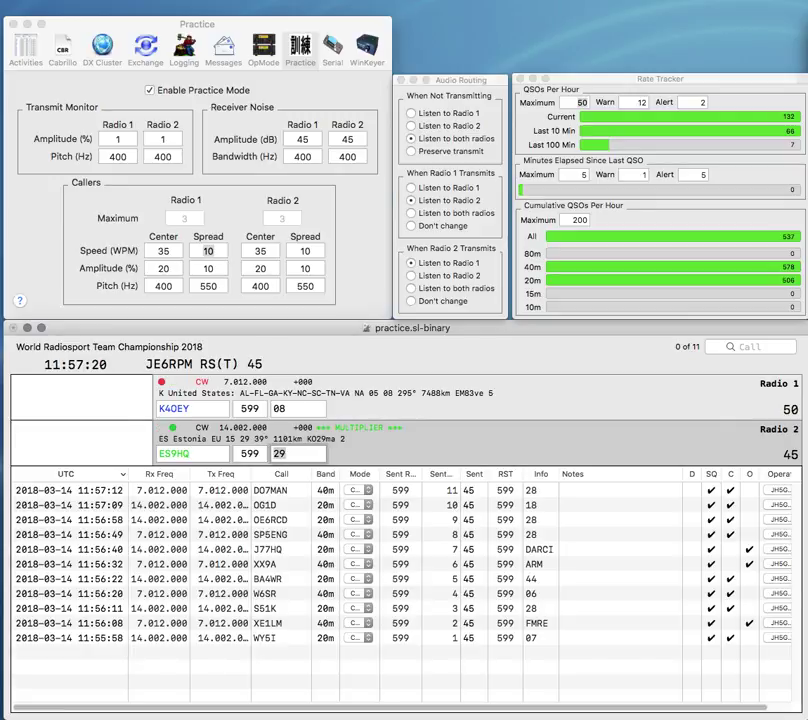
pyautogui.write('ERAS')
pyautogui.press('Return')
pyautogui.press('Return')
pyautogui.press('Return')
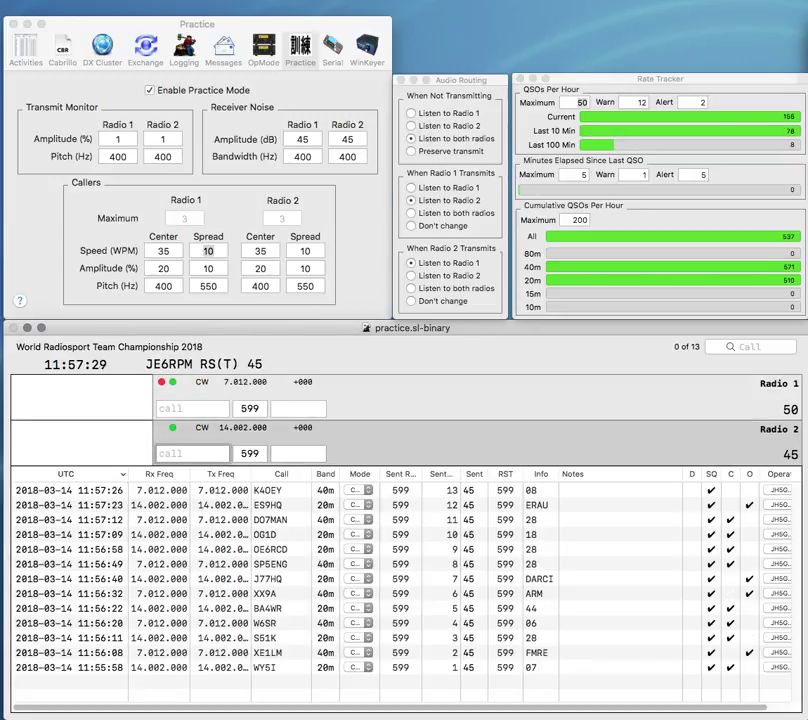
# - Answer the partial calls Q on Radio 2 and ORU on Radio 1
pyautogui.write('Q')
pyautogui.press('Return')
pyautogui.write('ORU')
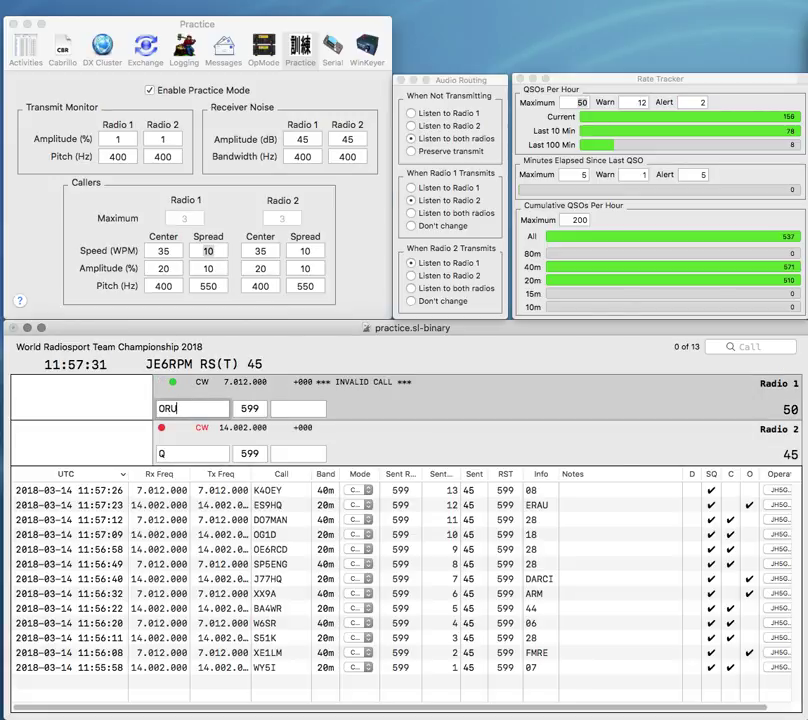
pyautogui.press('Return')
pyautogui.press('Left')
pyautogui.write('T4')
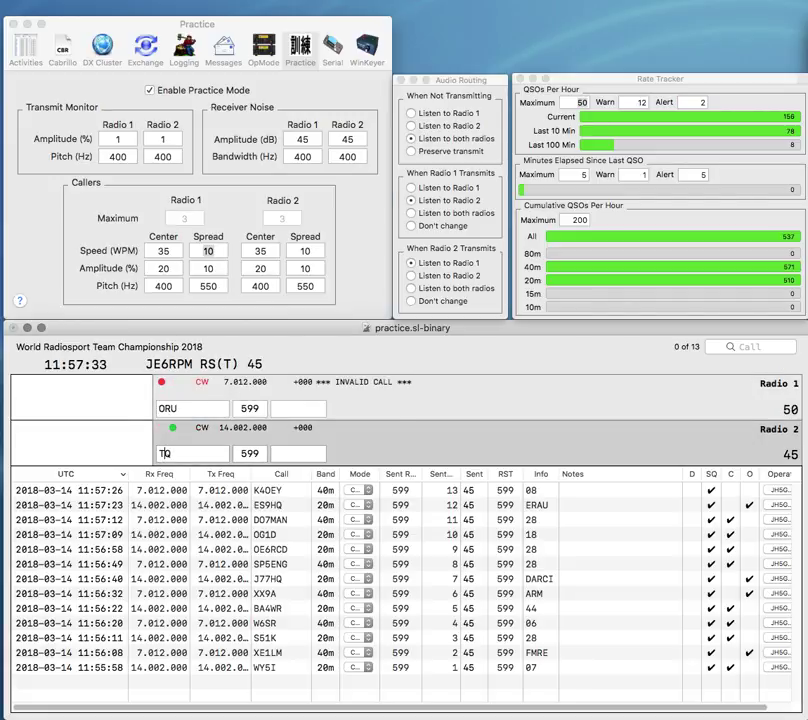
pyautogui.write('0H')
pyautogui.press('Tab')
pyautogui.write('11')
pyautogui.click(159, 408)
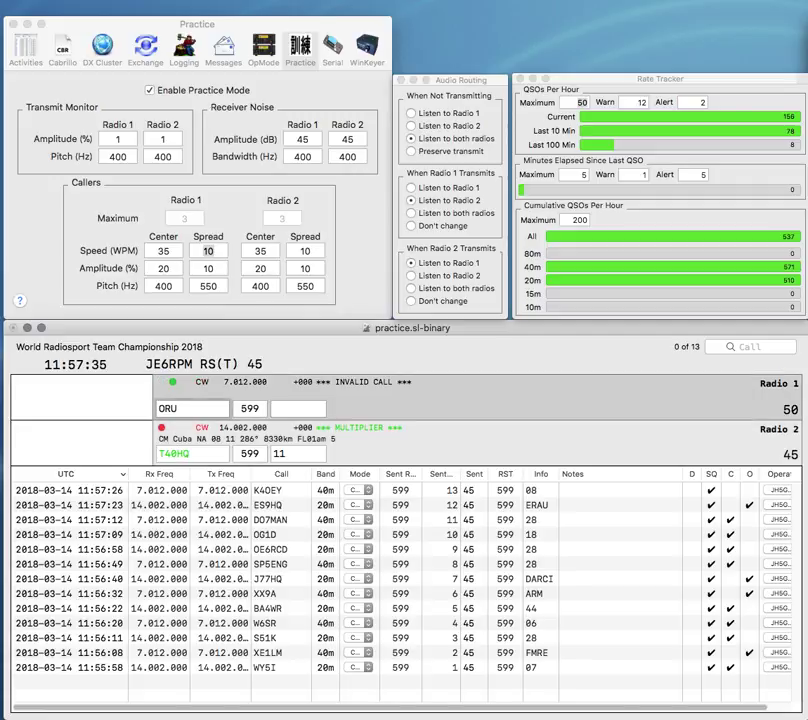
pyautogui.write('JE1')
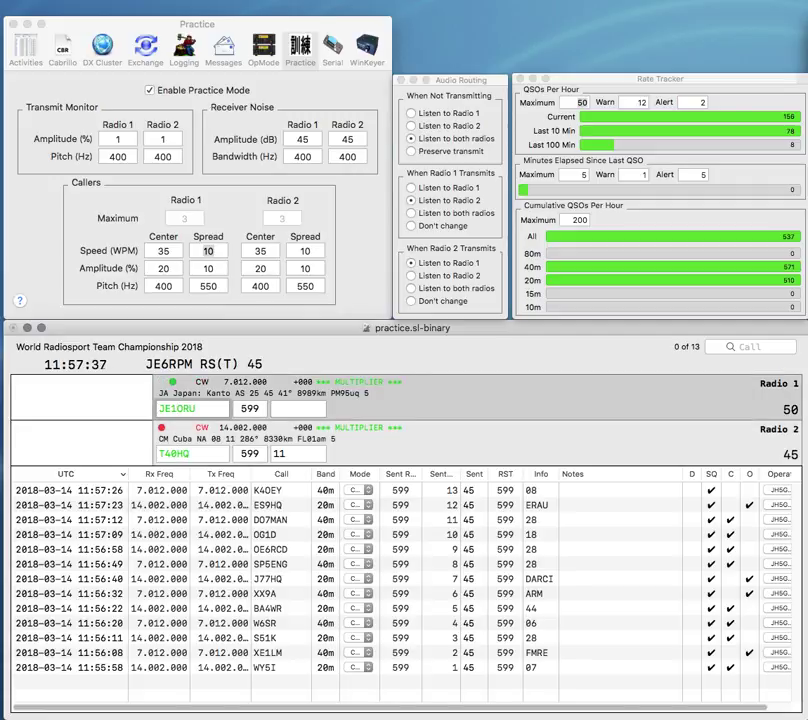
pyautogui.press('Tab')
pyautogui.write('45')
pyautogui.press('Return')
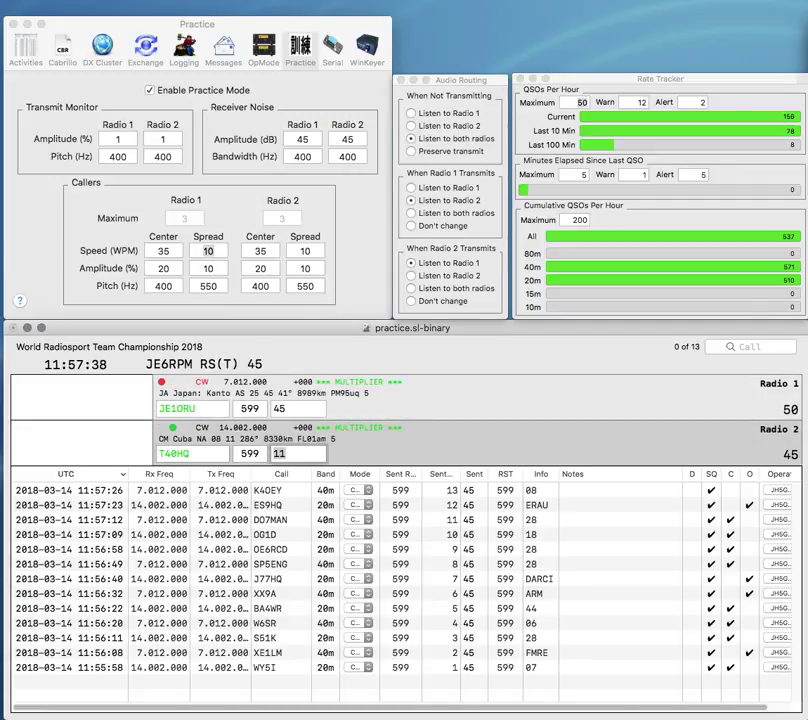
pyautogui.write('FRC')
pyautogui.press('Return')
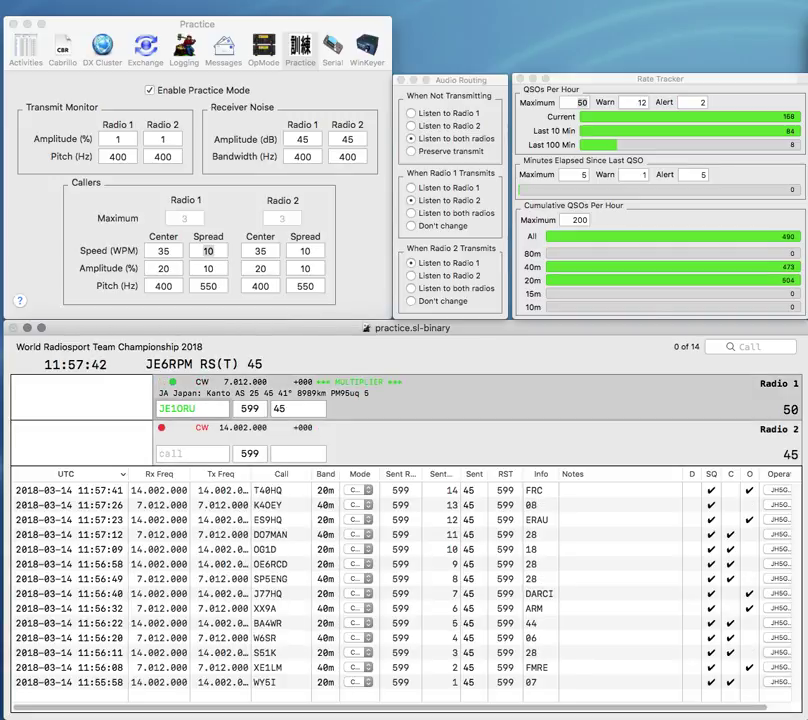
pyautogui.press('Return')
# - Answer and log W7KB on Radio 2 with exchange 06 and LZ7S on Radio 1 with exchange 28
pyautogui.write('W7KB')
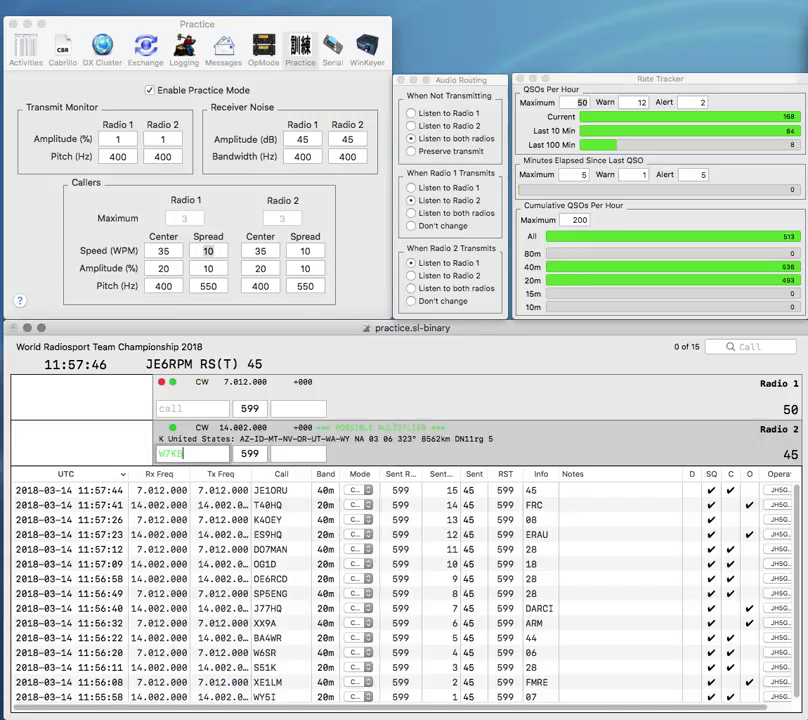
pyautogui.press('Return')
pyautogui.write('LZ7S')
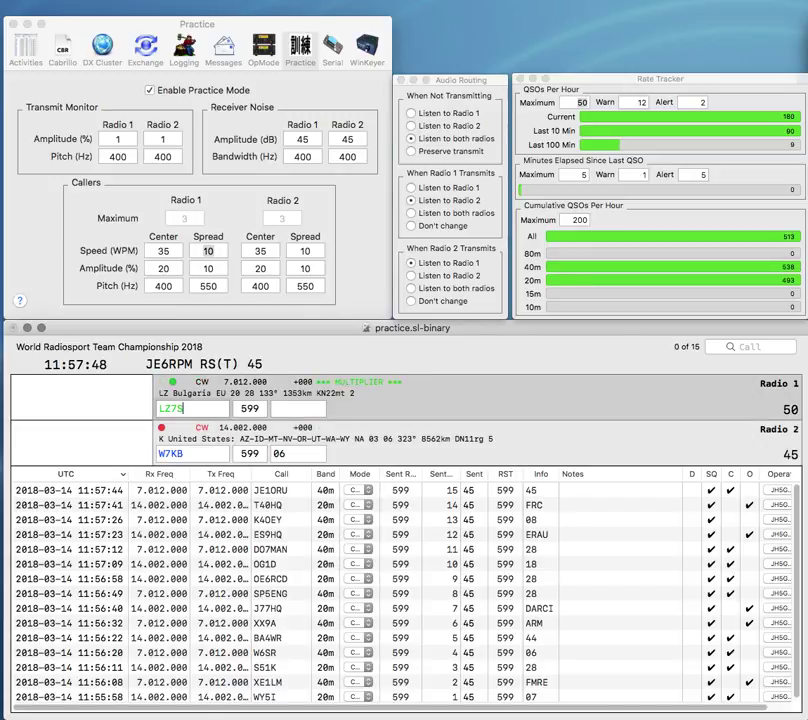
pyautogui.press('Return')
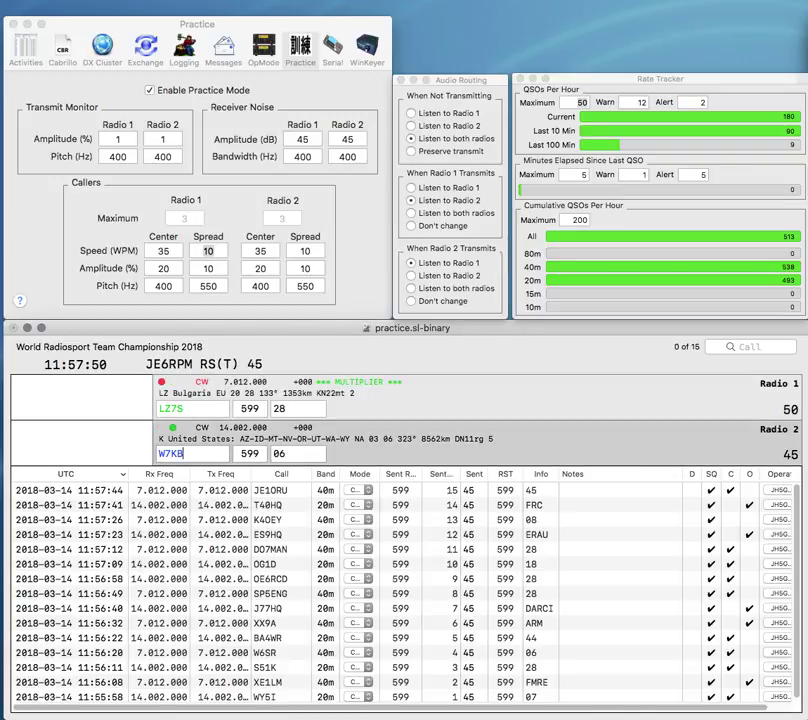
pyautogui.press('Return')
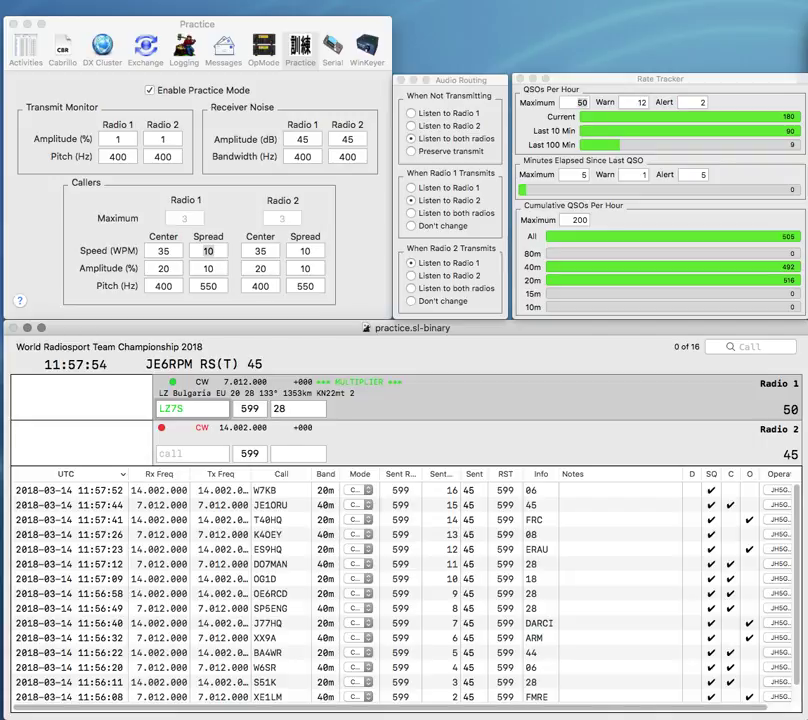
pyautogui.press('Return')
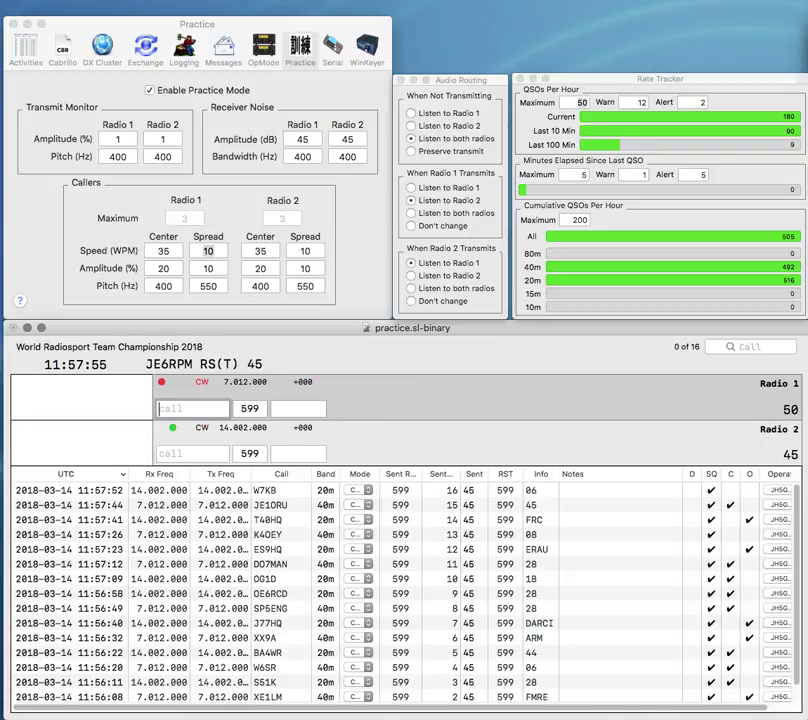
# - Answer the partial call 0HQ on Radio 2 and the caller 9A0HQ on Radio 1
pyautogui.write('0HQ')
pyautogui.press('Return')
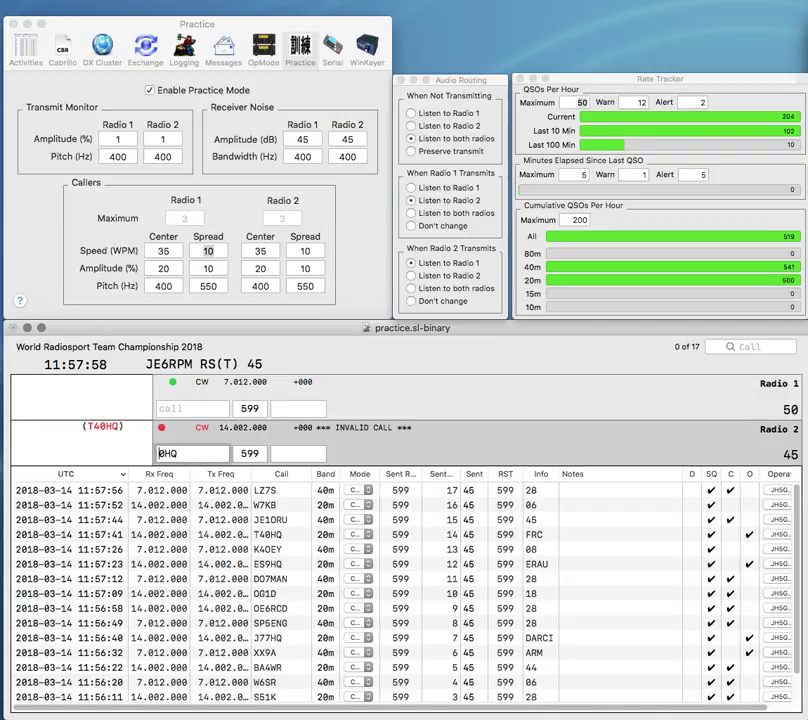
pyautogui.write('9A')
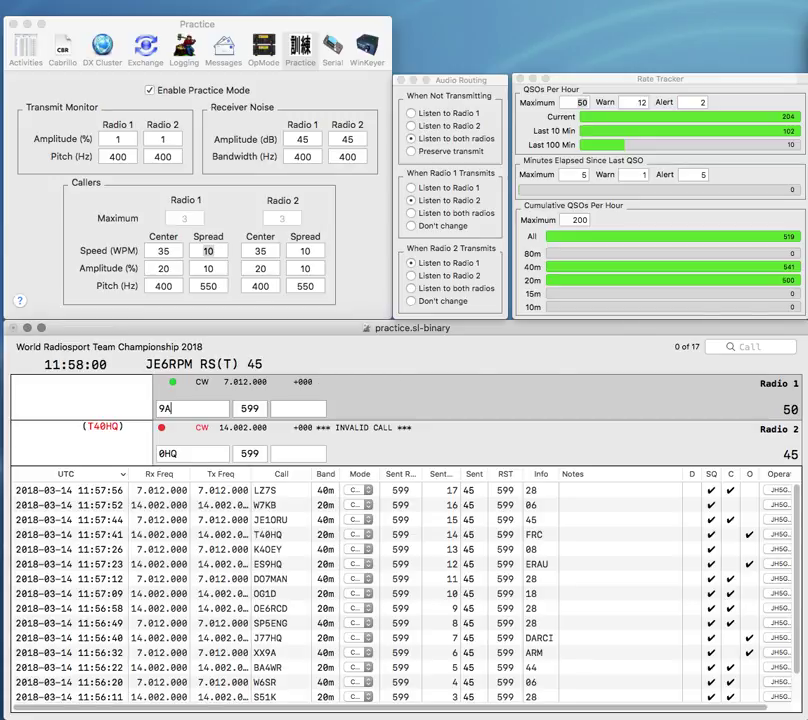
pyautogui.write('0HQ')
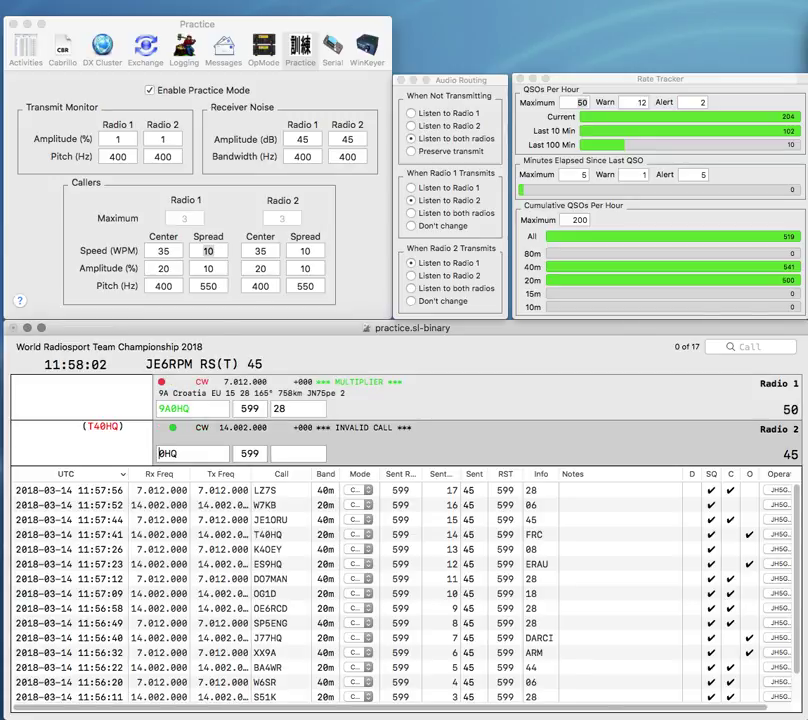
# - Complete the Radio 2 call as ZW0HQ and enter its exchange LABRE
pyautogui.write('ZW')
pyautogui.press('Tab')
pyautogui.write('LA')
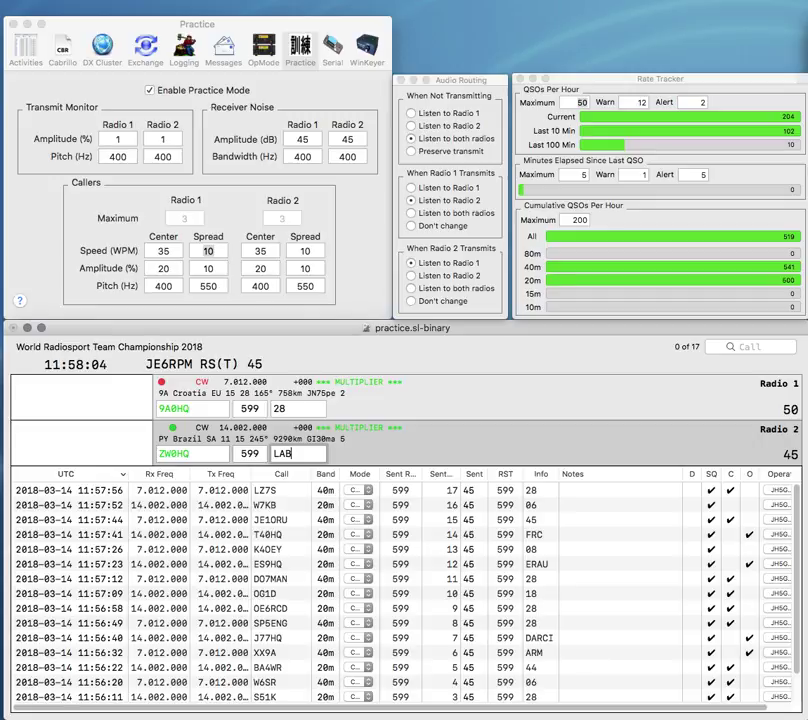
pyautogui.write('BRE')
pyautogui.press('Return')
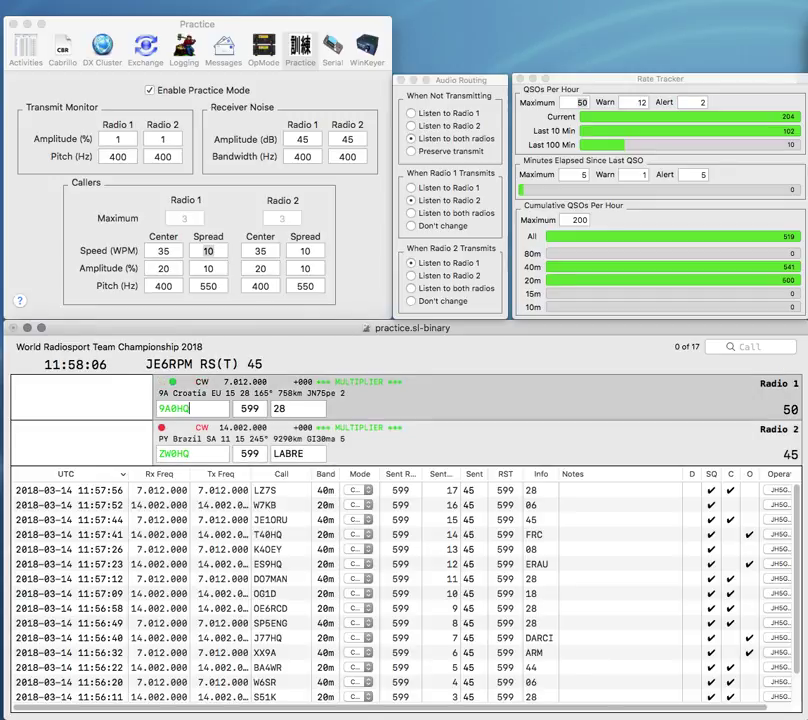
# - Set the 9A0HQ exchange on Radio 1 to SRS and log both 9A0HQ and ZW0HQ
pyautogui.press('Tab')
pyautogui.write('SRS')
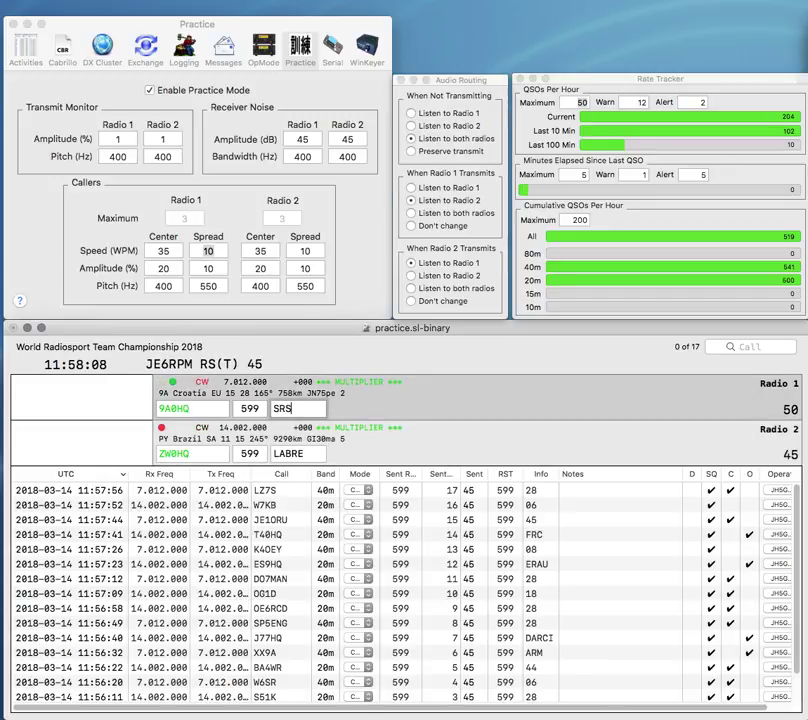
pyautogui.press('Return')
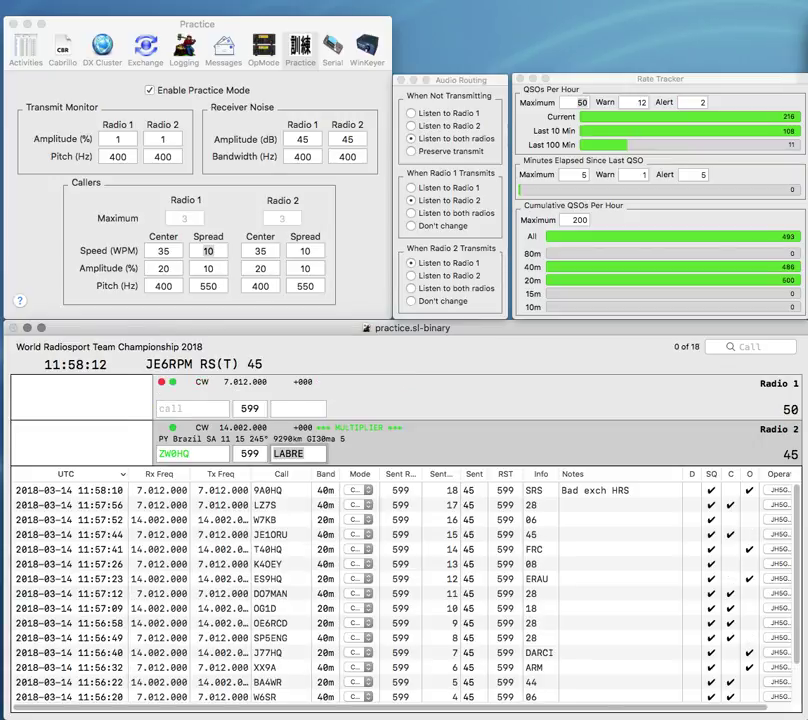
pyautogui.press('Return')
# - Answer the partial calls Y4FM on Radio 1 and B on Radio 2
pyautogui.write('Y')
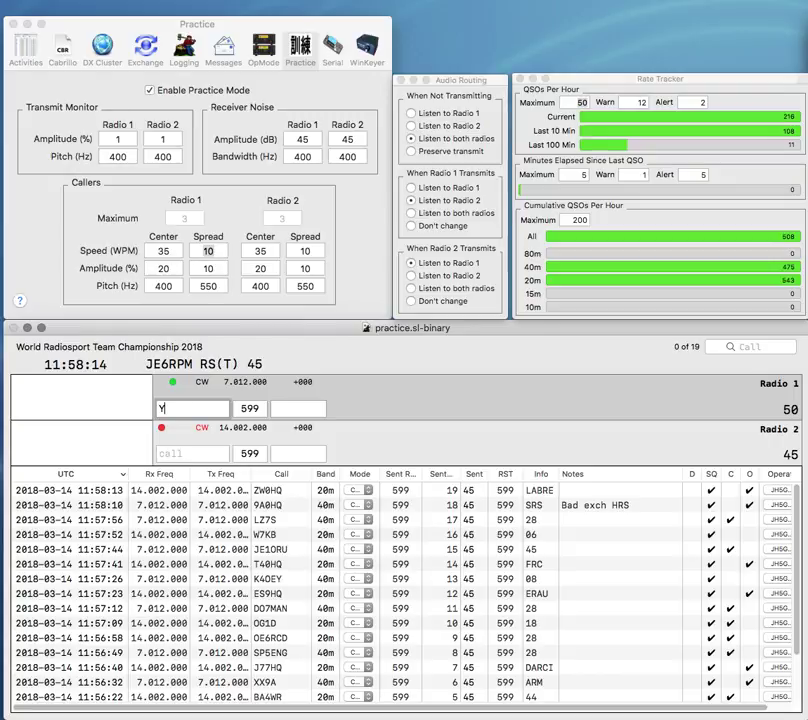
pyautogui.write('4FM')
pyautogui.press('Return')
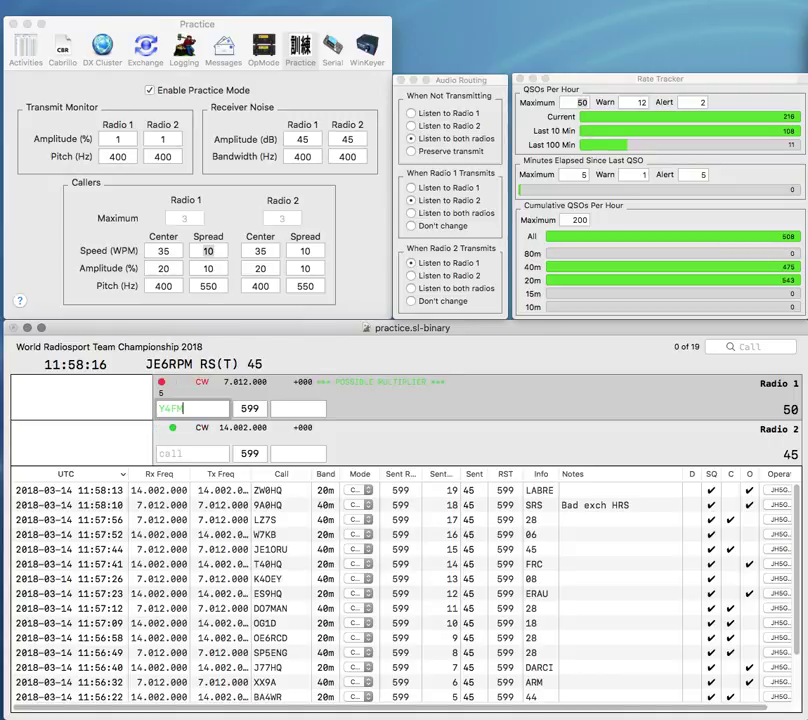
pyautogui.write('H')
pyautogui.press('BackSpace')
pyautogui.write('B')
pyautogui.press('Return')
# - Extend the partial call on Radio 1 to PY4FM with exchange 15
pyautogui.write('A')
pyautogui.write('P')
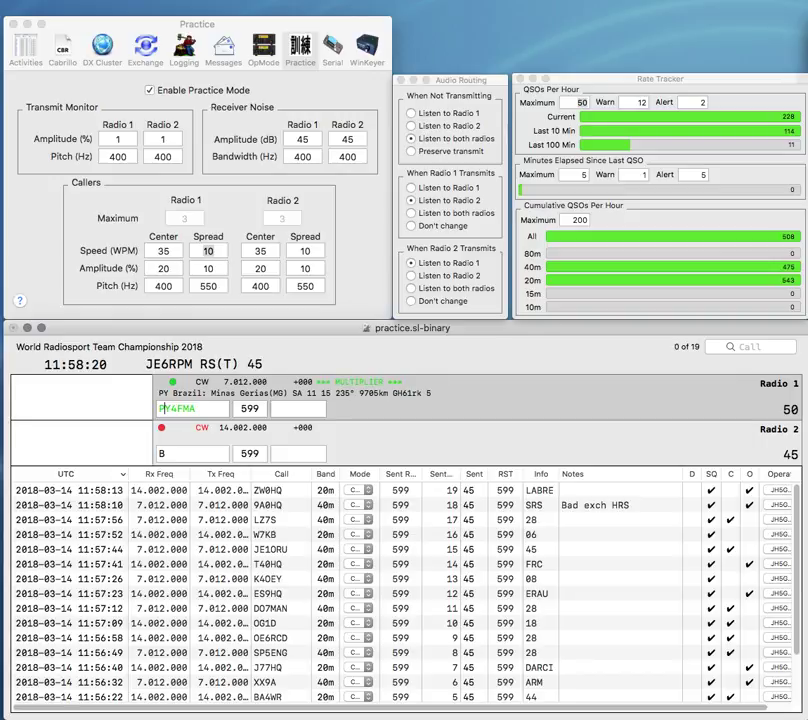
pyautogui.press('BackSpace')
pyautogui.press('Return')
# - Complete the Radio 2 call as K8SHB with exchange 08
pyautogui.write('8SH')
pyautogui.write('K')
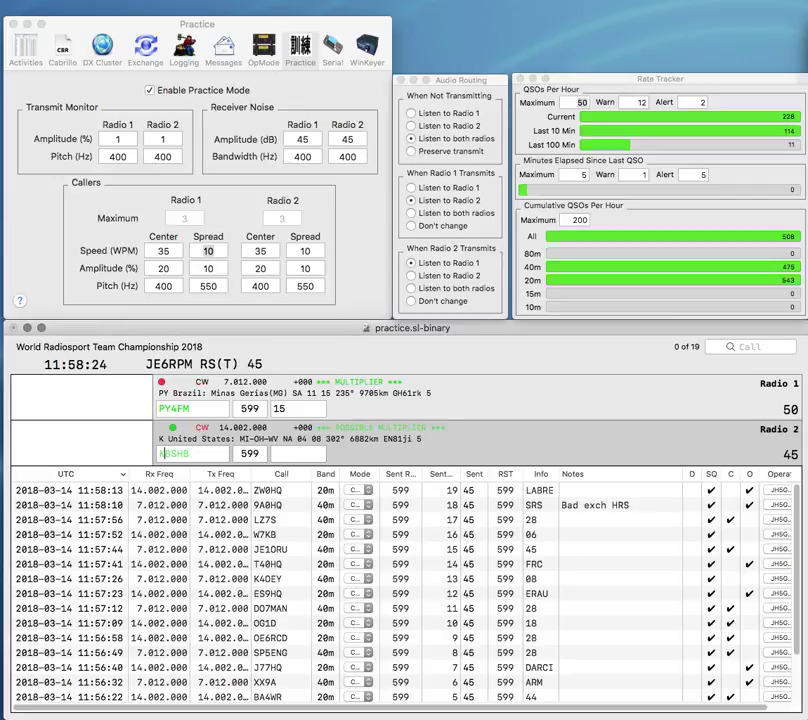
pyautogui.press('Return')
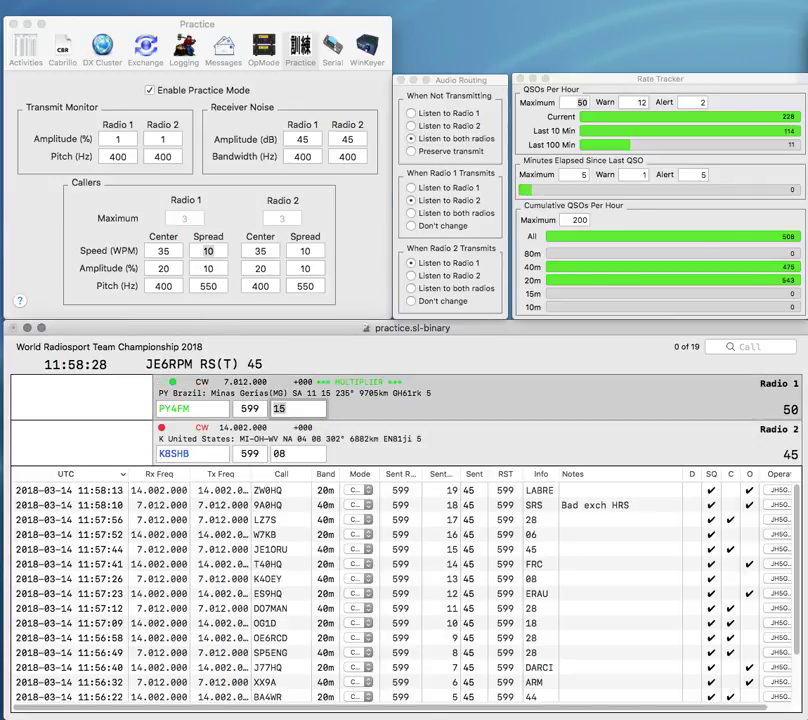
pyautogui.press('space')
pyautogui.press('BackSpace')
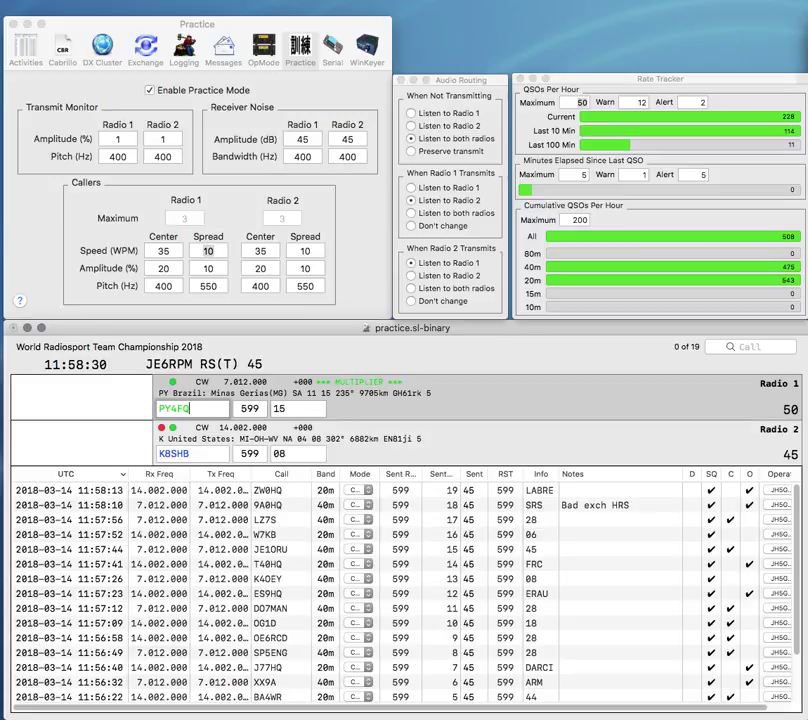
pyautogui.press('Return')
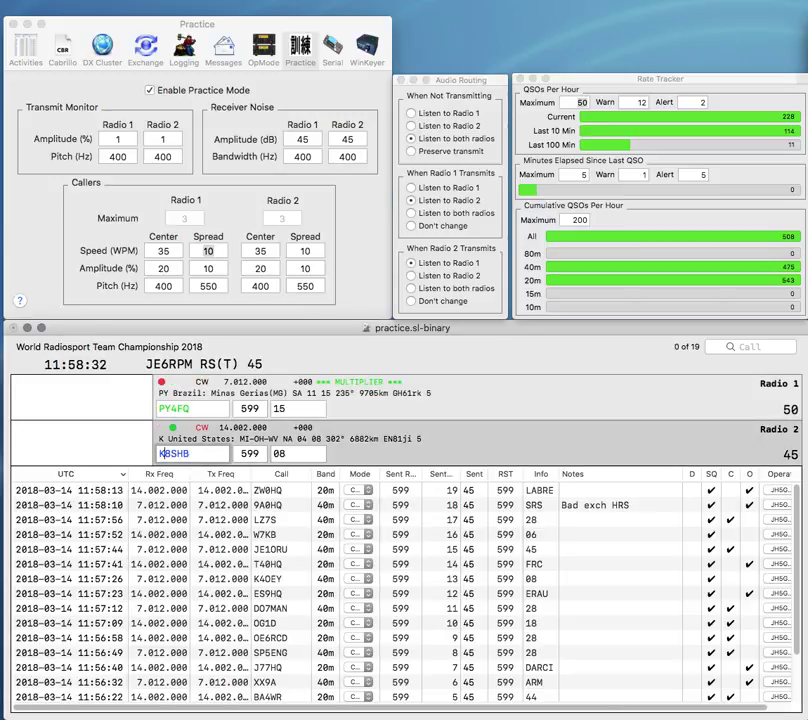
pyautogui.click(190, 409)
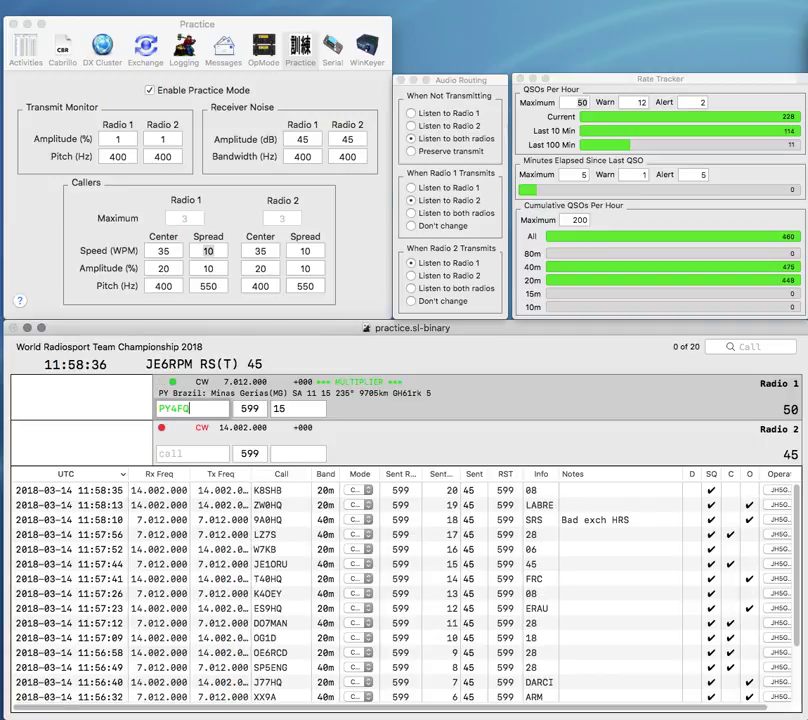
pyautogui.press('Return')
pyautogui.write('W')
pyautogui.press('BackSpace')
pyautogui.write('EA')
pyautogui.write('RA')
pyautogui.press('BackSpace')
pyautogui.press('BackSpace')
pyautogui.write('ET')
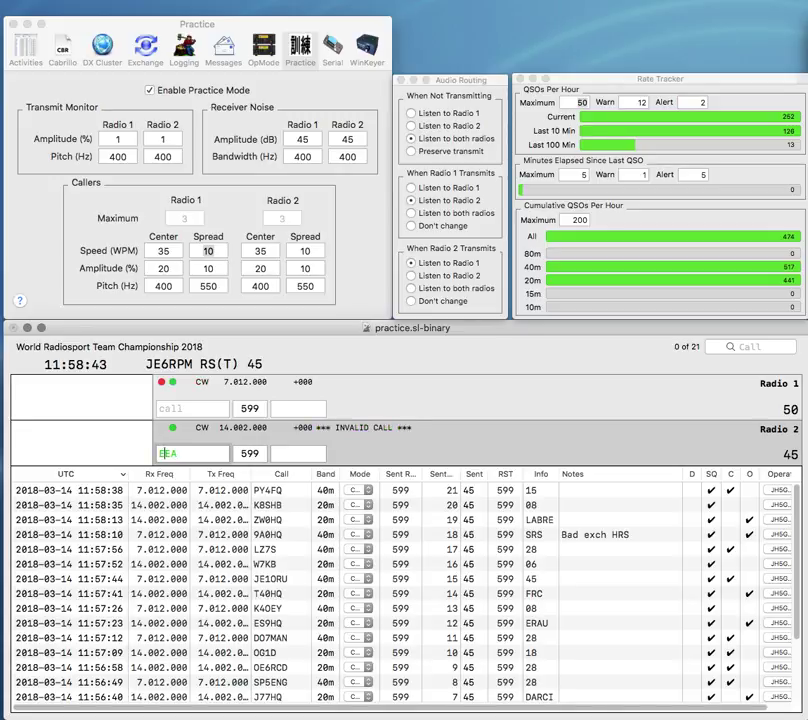
pyautogui.press('BackSpace')
pyautogui.write('AS')
pyautogui.press('Return')
pyautogui.write('N')
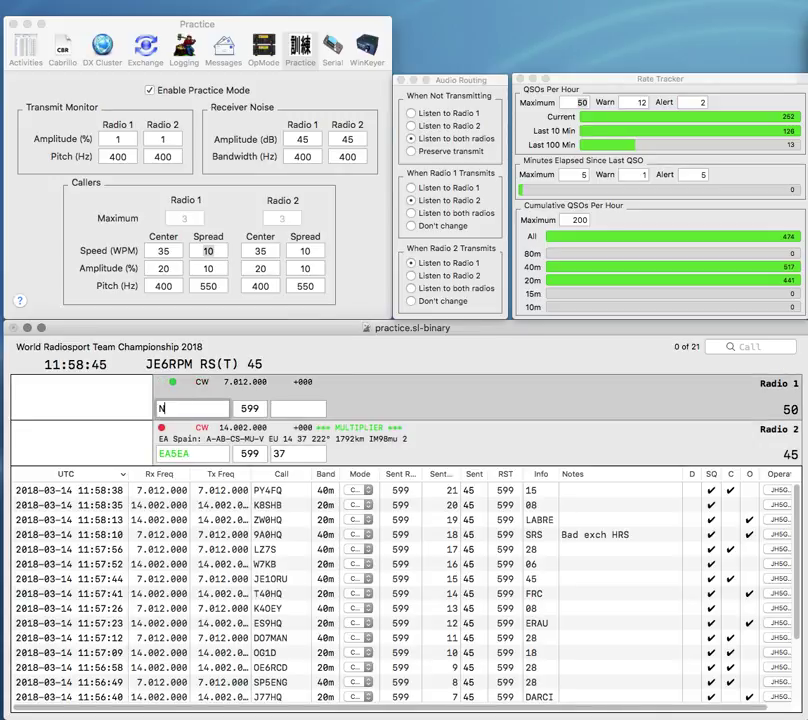
pyautogui.press('\\')
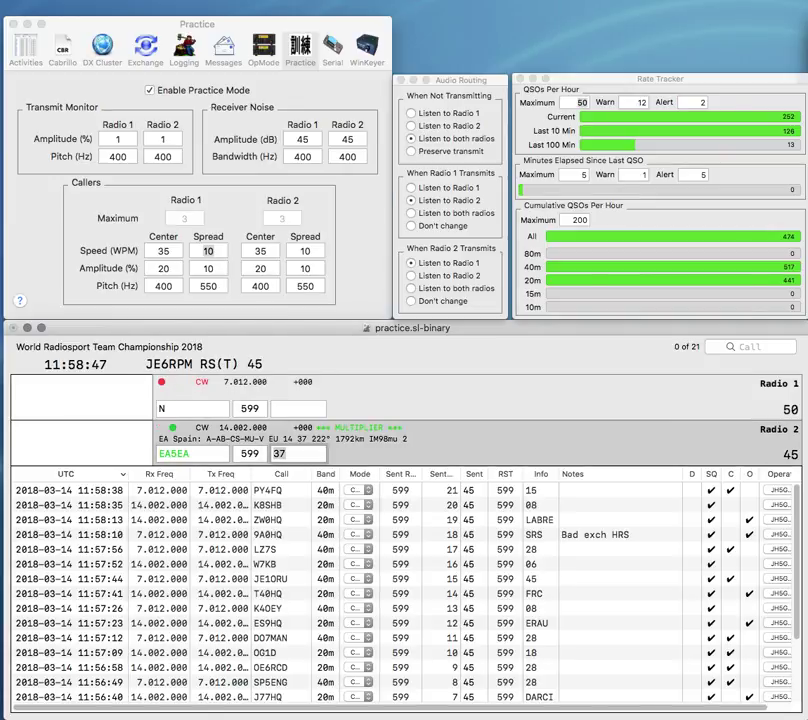
# - Correct the Radio 2 call to EA2EA and send it
pyautogui.press('Left')
pyautogui.press('Left')
pyautogui.press('BackSpace')
pyautogui.write('2')
pyautogui.press('BackSpace')
pyautogui.press('Return')
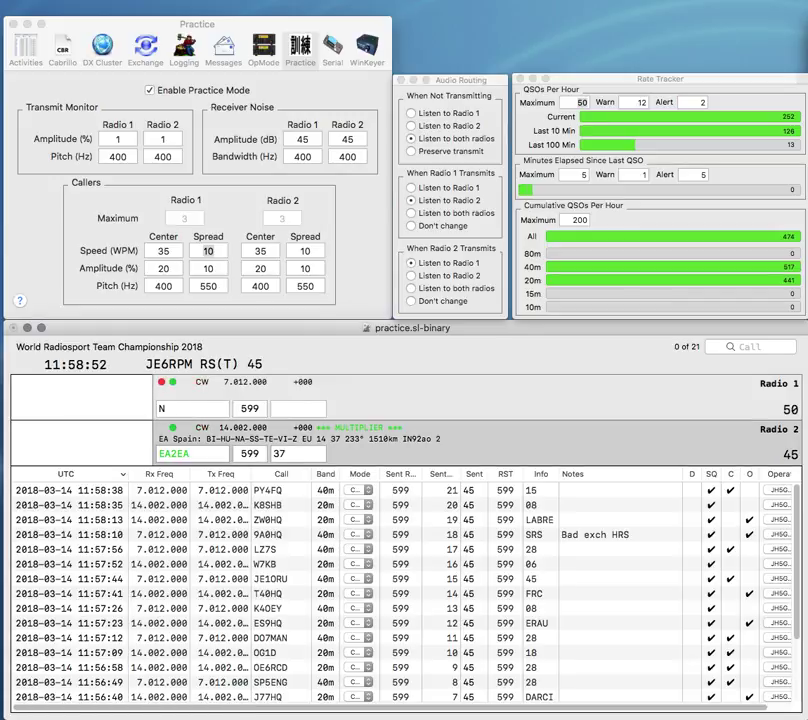
pyautogui.press('\\')
pyautogui.write('9')
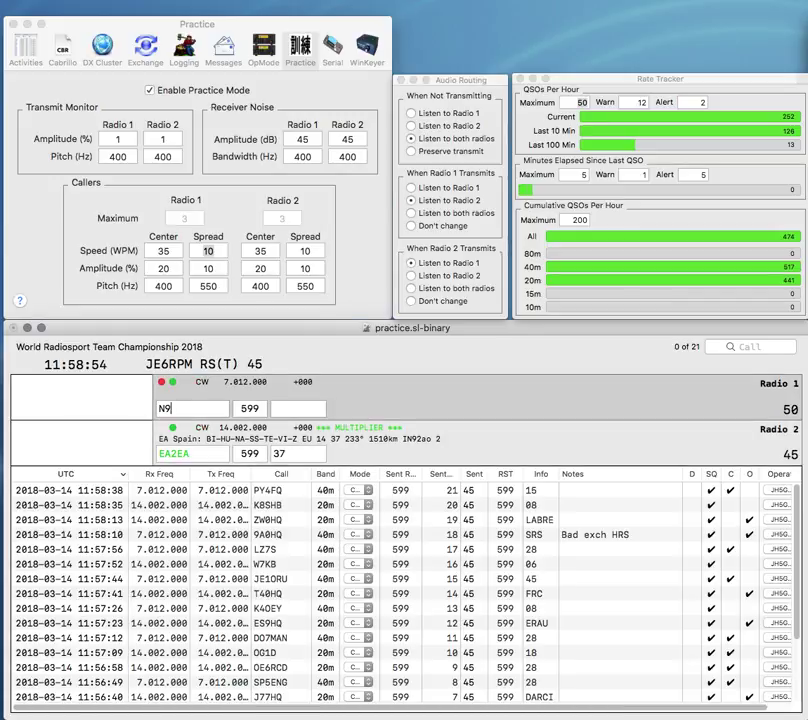
pyautogui.write('QAP')
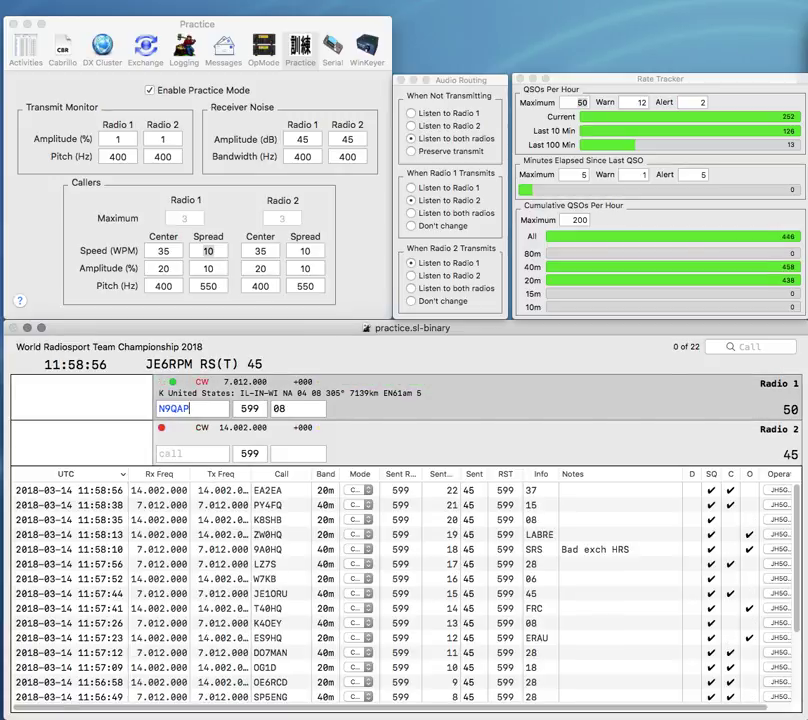
pyautogui.press('\\')
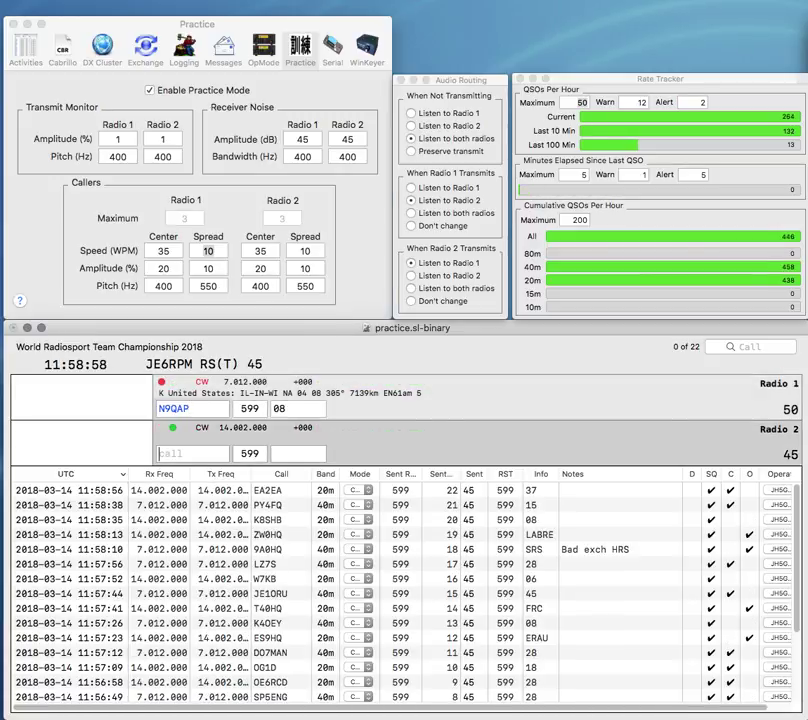
pyautogui.write('VE5DGP')
pyautogui.press('Return')
pyautogui.write('03')
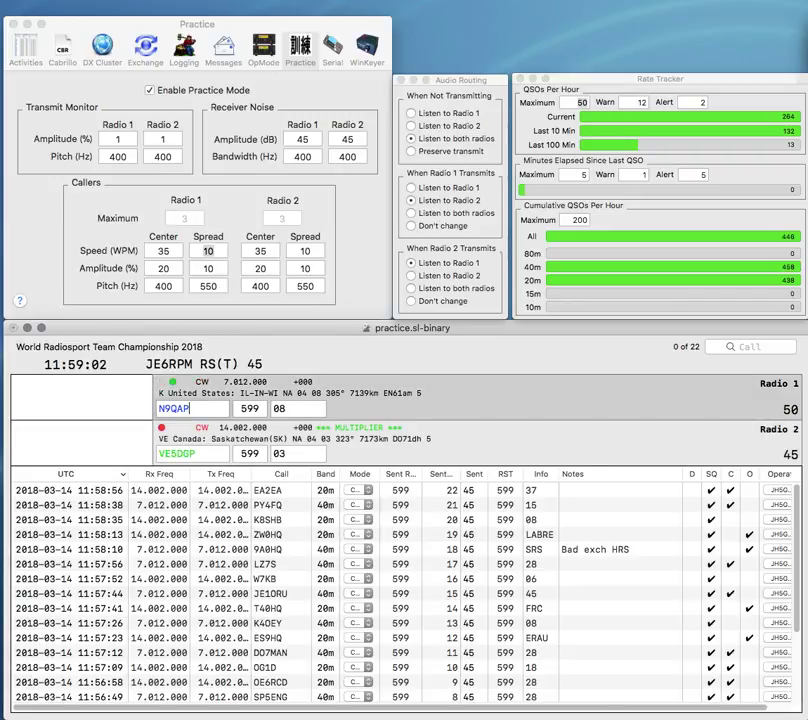
pyautogui.press('\\')
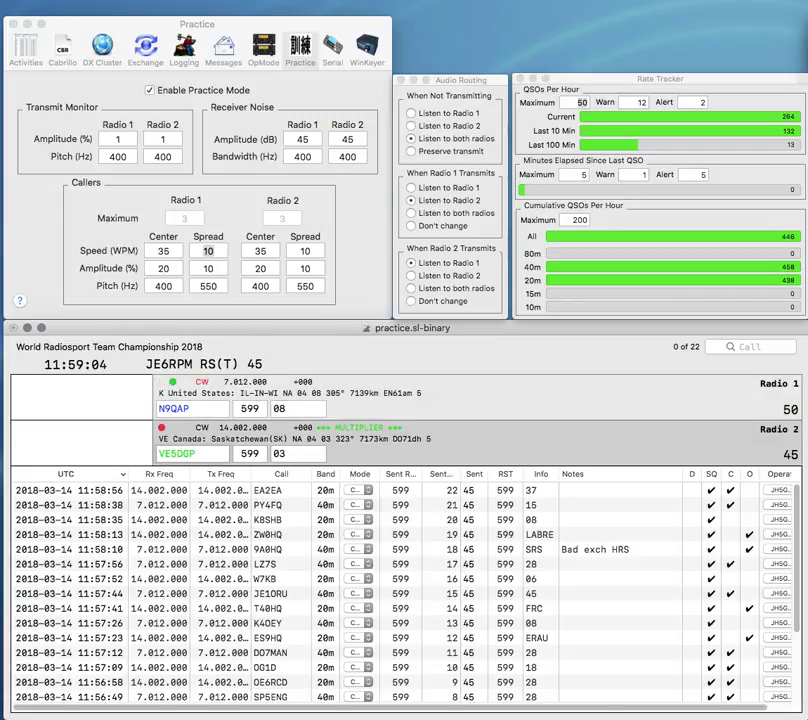
pyautogui.press('Delete')
pyautogui.write('K')
pyautogui.press('\\')
pyautogui.press('Return')
pyautogui.press('\\')
pyautogui.press('Return')
pyautogui.press('\\')
pyautogui.write('UA5A4AV')
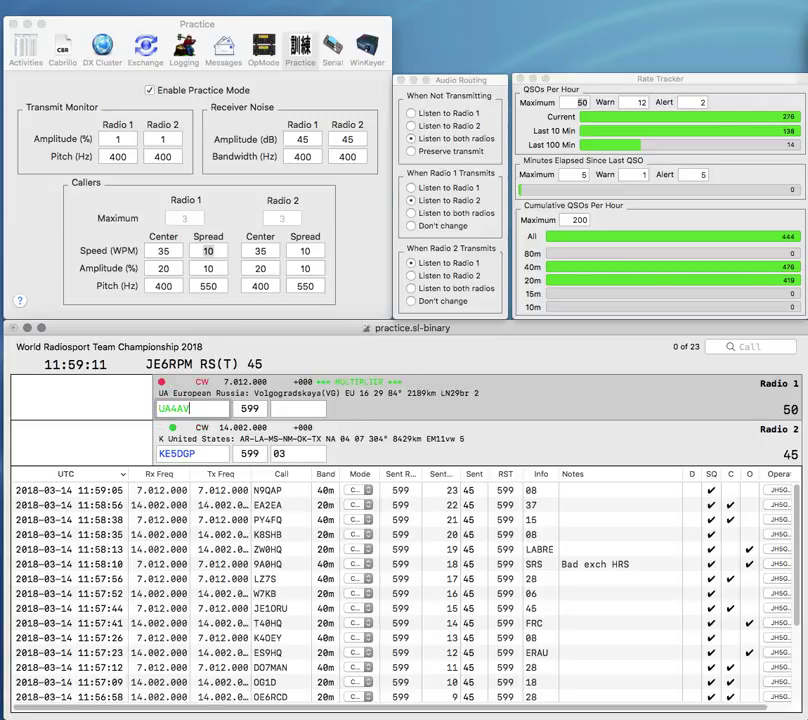
pyautogui.press('Return')
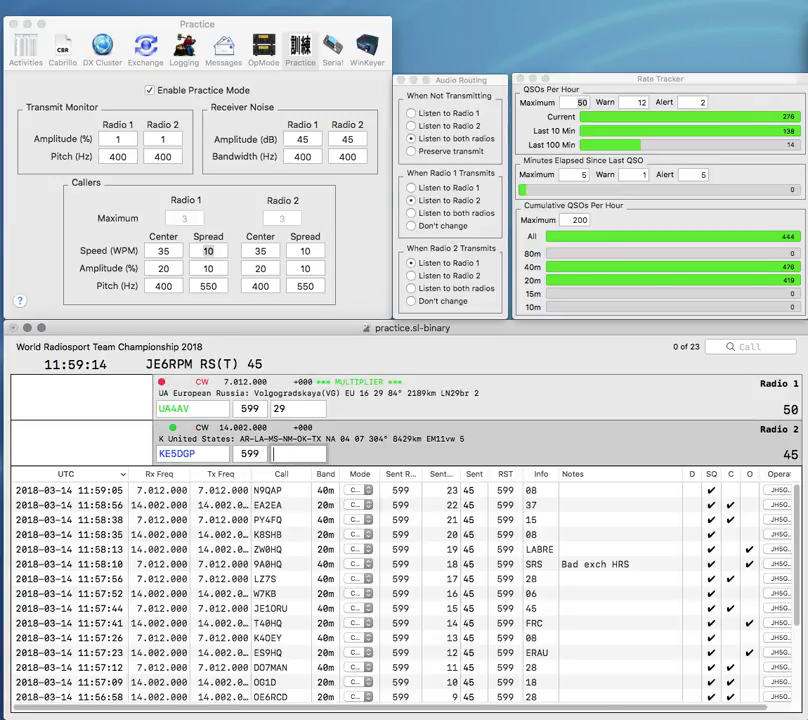
pyautogui.press('Return')
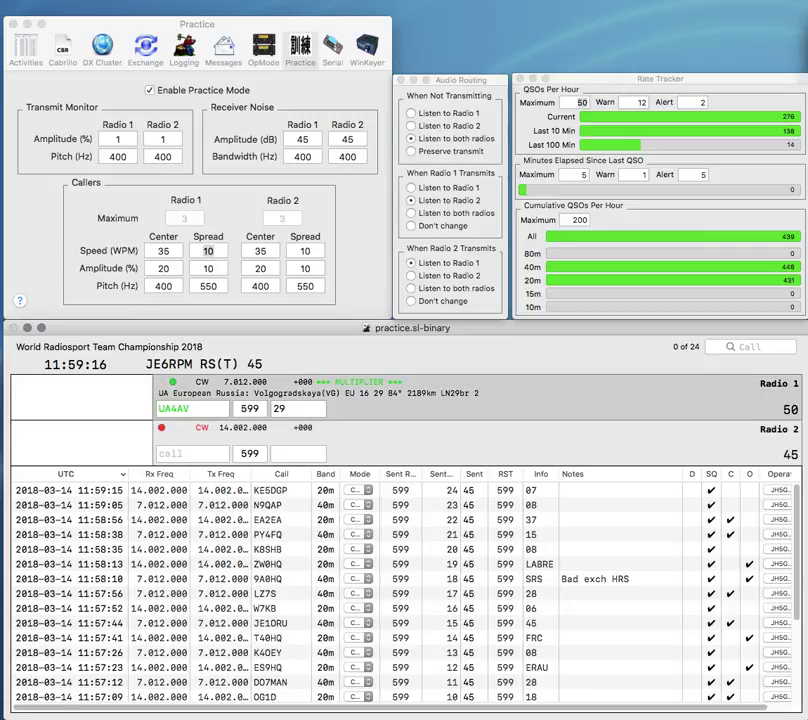
# - Correct the Radio 1 call to UA3AAJ and send it
pyautogui.press('BackSpace')
pyautogui.write('AJ')
pyautogui.press('Left')
pyautogui.press('BackSpace')
pyautogui.write('3')
pyautogui.press('Return')
pyautogui.press('Return')
# - Answer the caller VK2CZ on Radio 2 with exchange 59
pyautogui.write('VK2O')
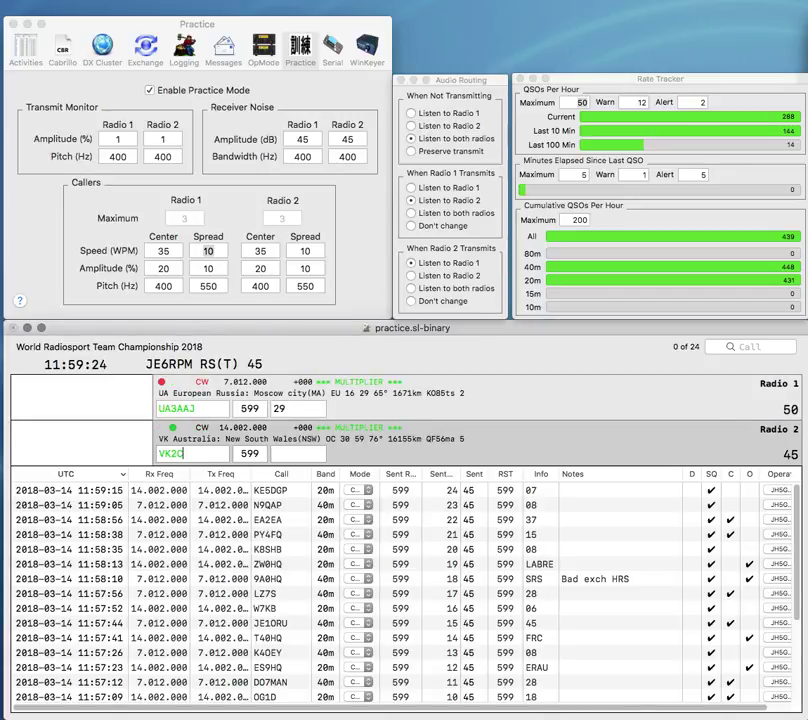
pyautogui.write('Z')
pyautogui.press('space')
pyautogui.write('59')
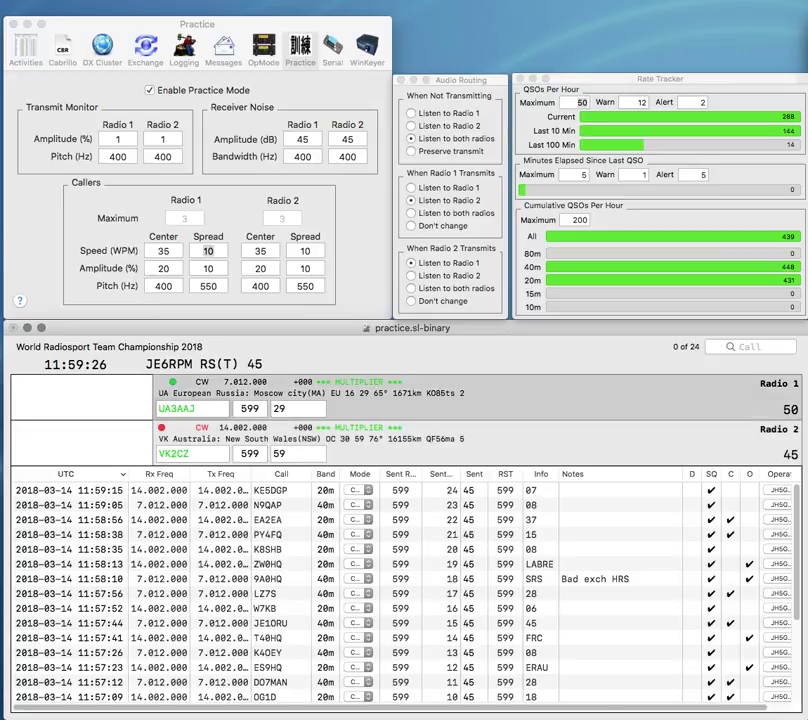
pyautogui.press('Return')
pyautogui.press('Tab')
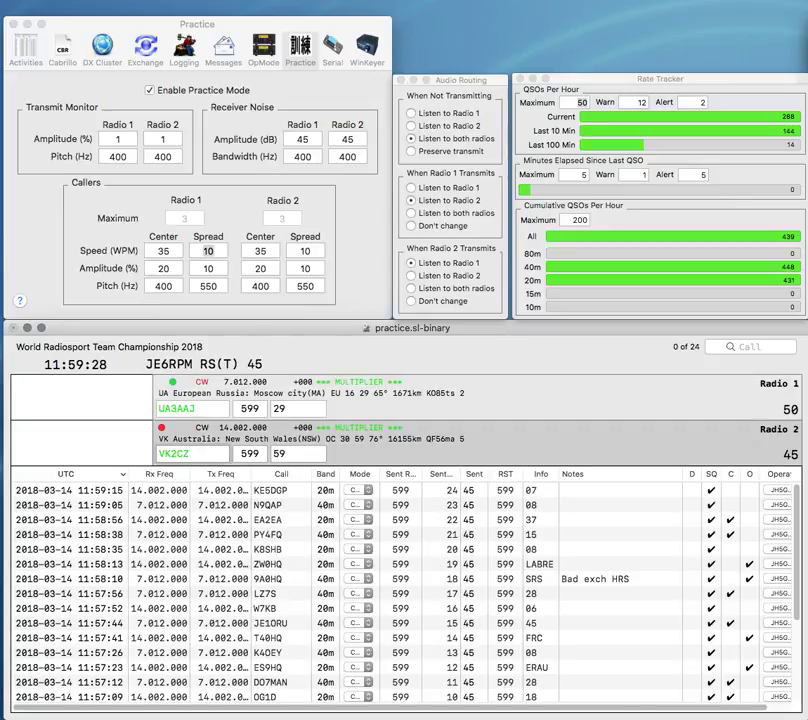
pyautogui.press('Return')
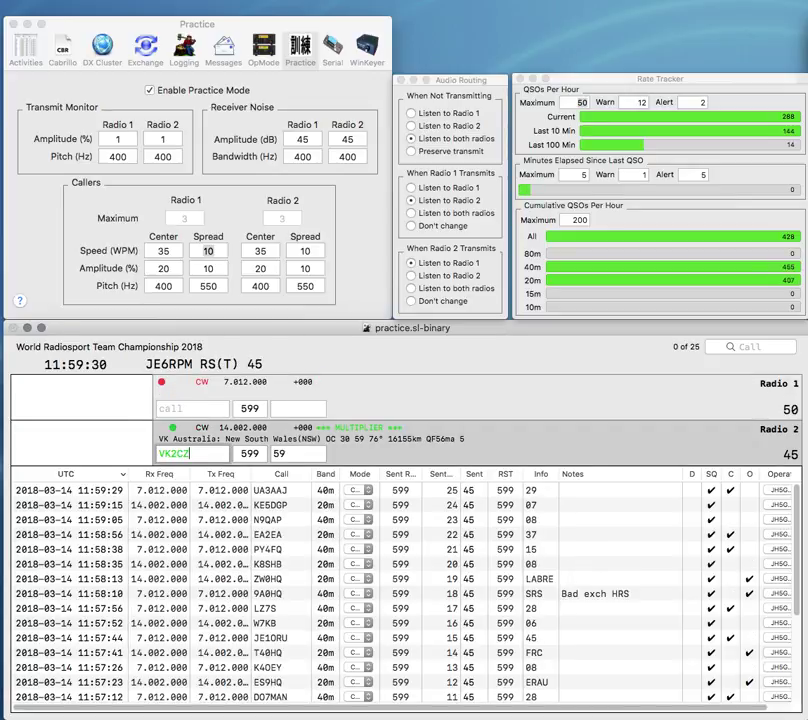
pyautogui.press('Return')
# - Answer the callers N4RIJ on Radio 1 with exchange 08 and CE3AA on Radio 2 with exchange 14
pyautogui.write('N4RIJ')
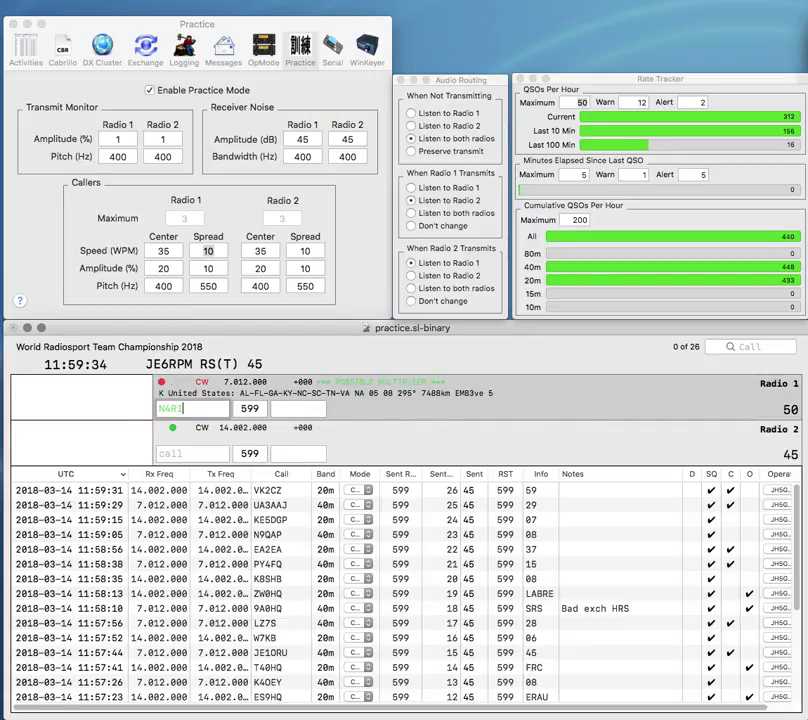
pyautogui.press('Return')
pyautogui.write('AA')
pyautogui.press('Home')
pyautogui.write('CE3')
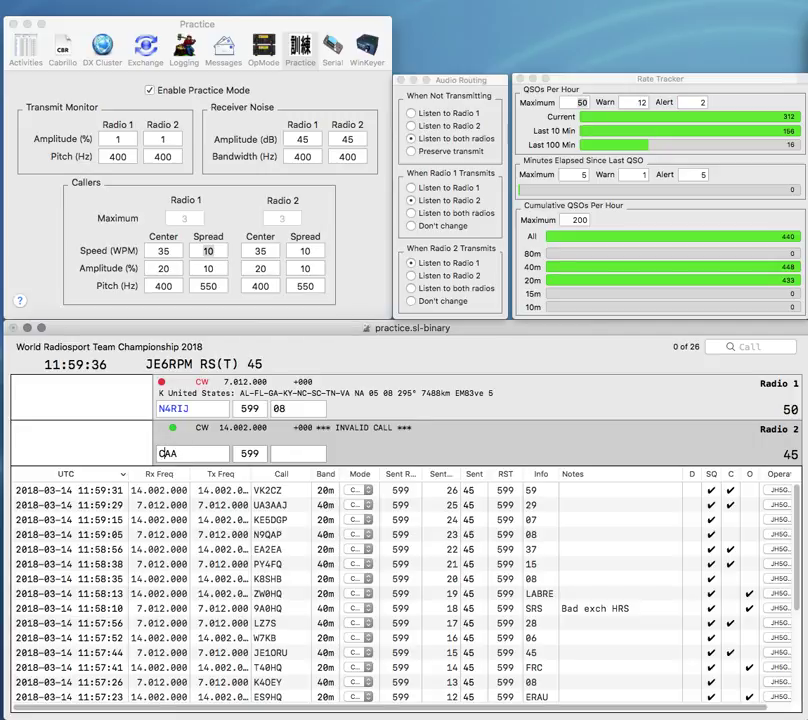
pyautogui.press('Return')
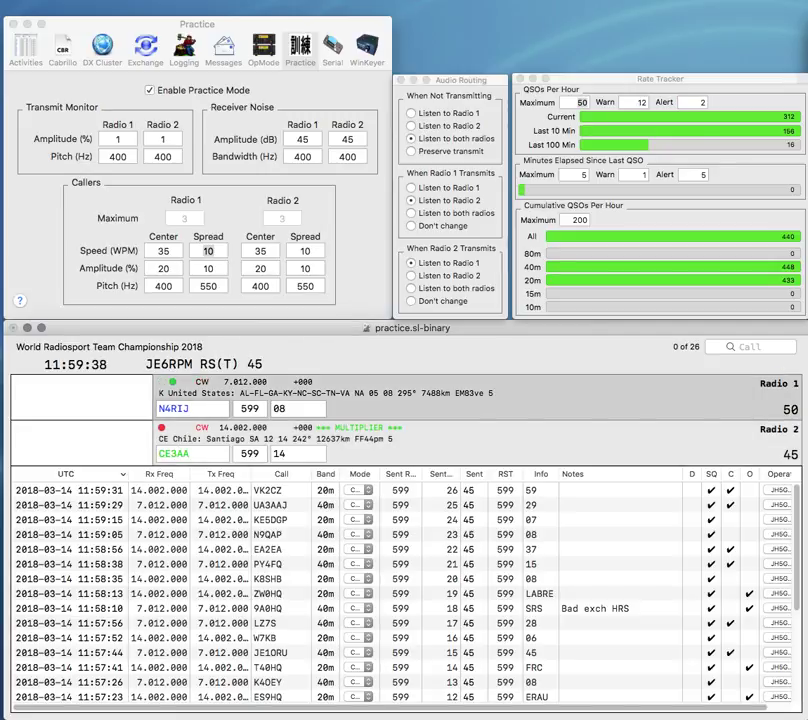
pyautogui.write('J')
pyautogui.press('Right')
pyautogui.press('Right')
pyautogui.press('BackSpace')
pyautogui.press('Return')
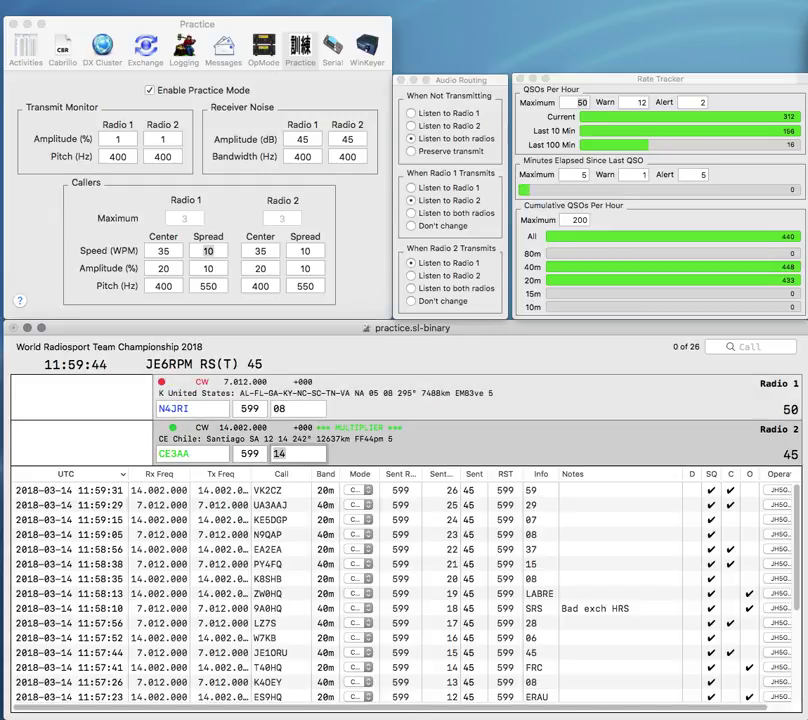
# - Log CE3AA on Radio 2 with exchange RCCH and N4JRI on Radio 1 with exchange 08
pyautogui.write('RCCH')
pyautogui.press('Return')
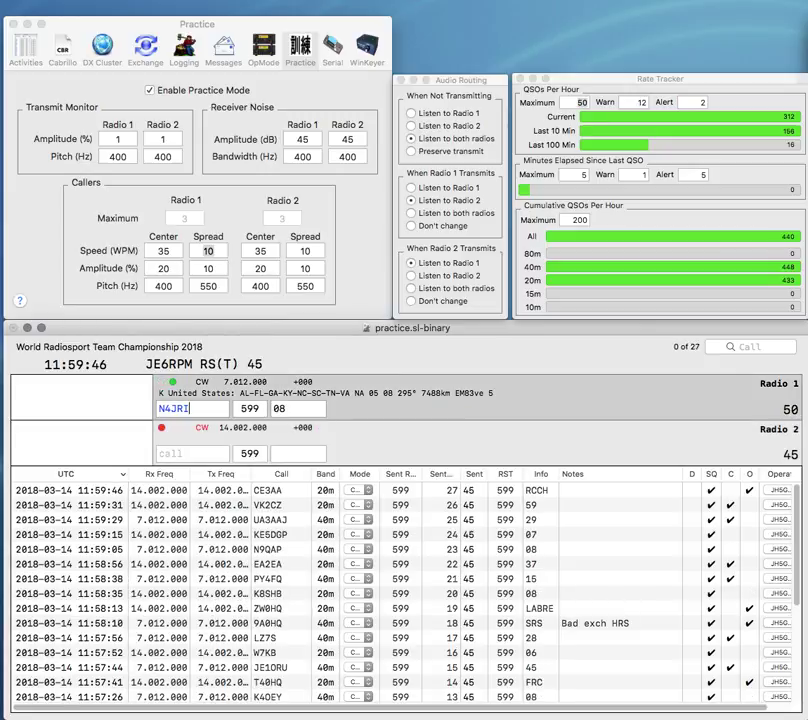
pyautogui.press('Return')
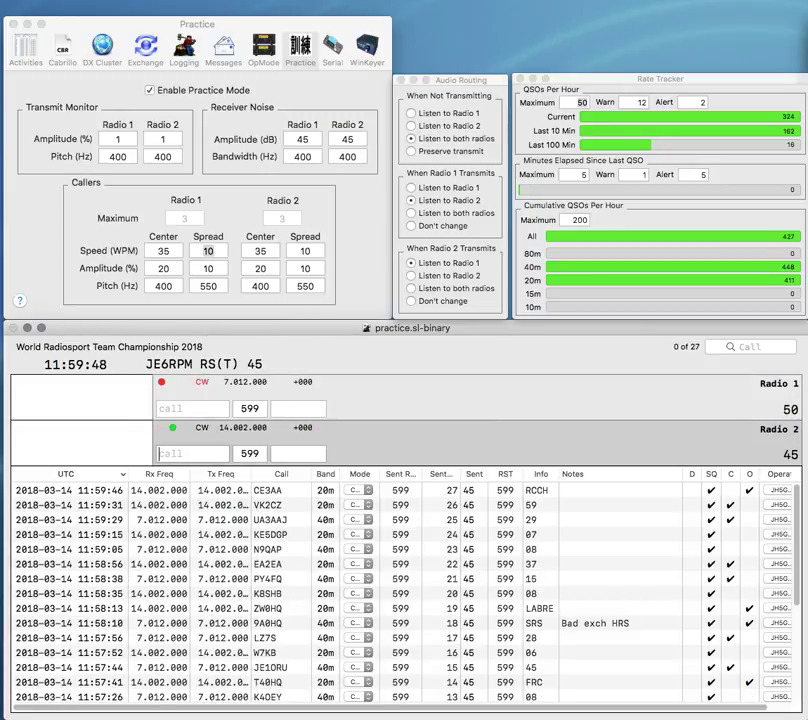
# - Answer the callers as ON3D on Radio 2 with exchange 27 and SP7MC on Radio 1 with exchange 28
pyautogui.write('ON3D')
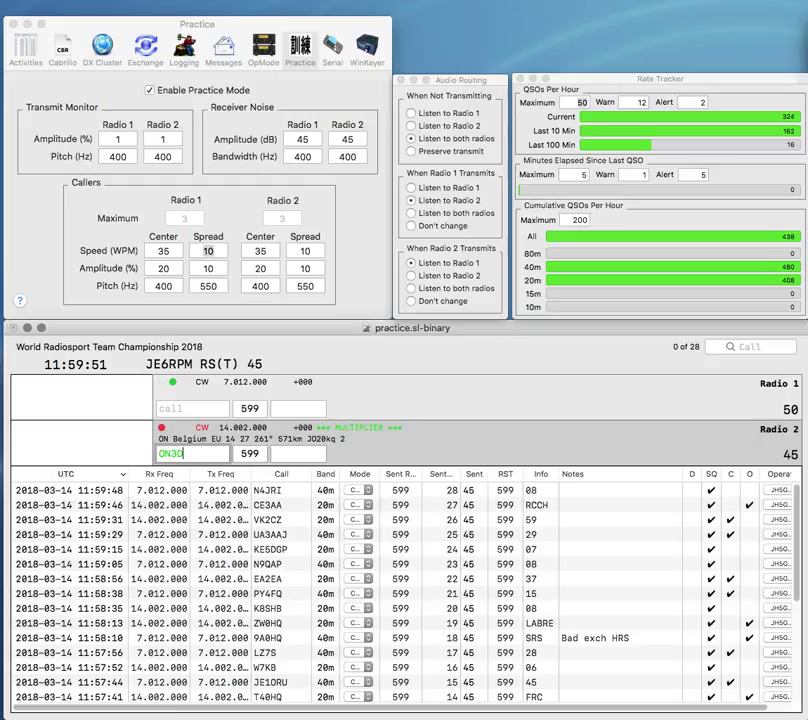
pyautogui.press('Return')
pyautogui.write('SP7MC')
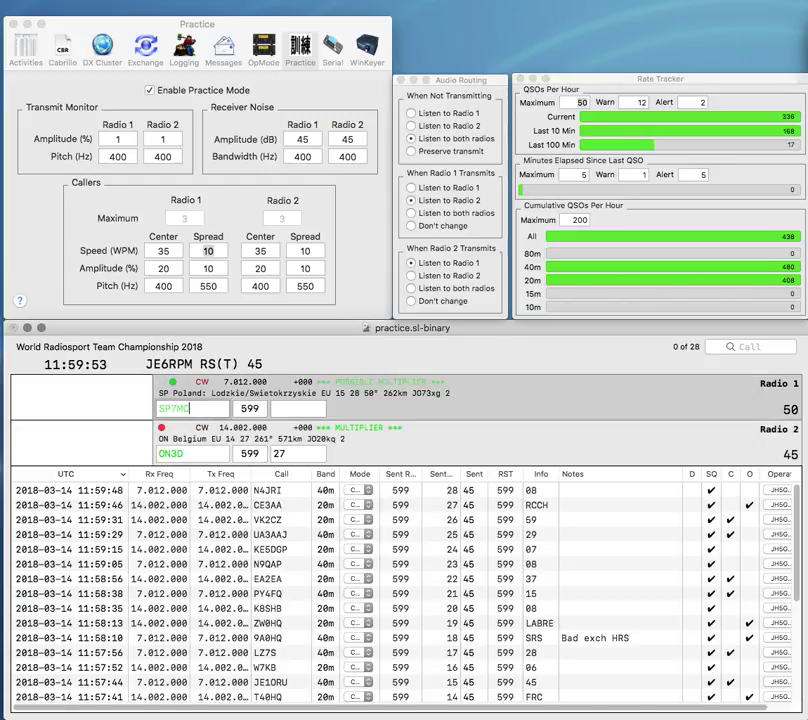
pyautogui.press('Return')
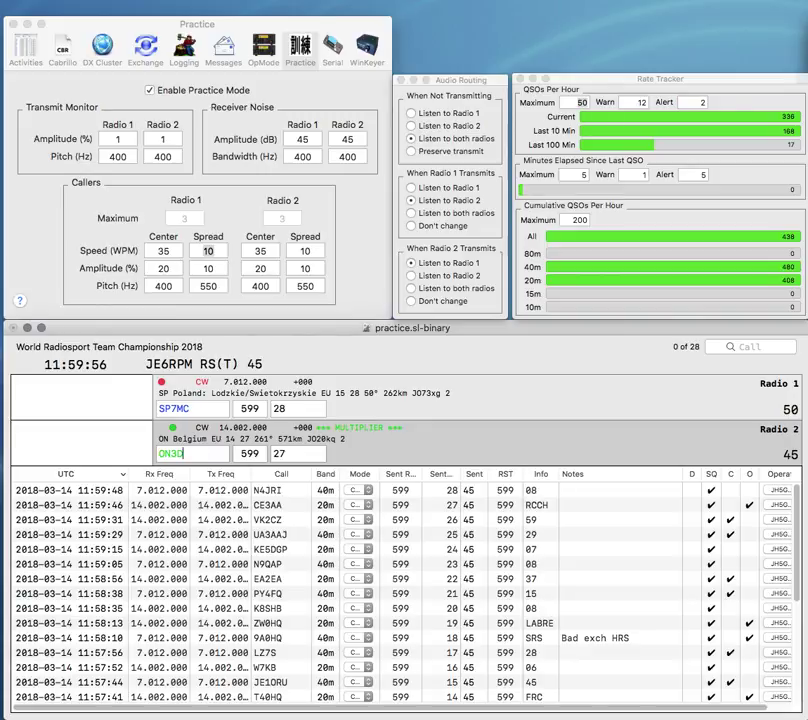
# - Correct the Radio 2 call to ON3DI and the Radio 1 call to R7MC, and send them
pyautogui.write('I')
pyautogui.press('Home')
pyautogui.press('Delete')
pyautogui.press('Delete')
pyautogui.write('R')
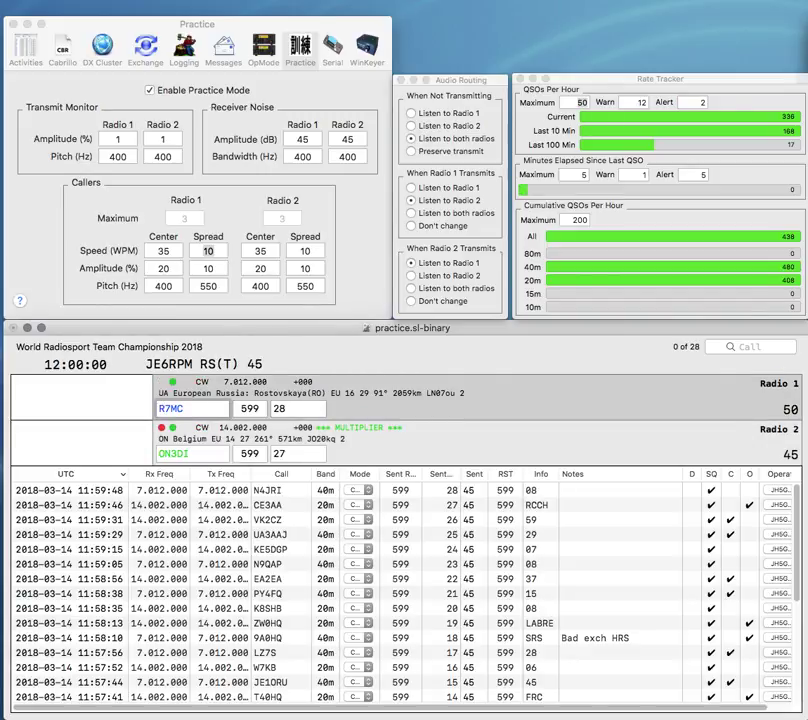
pyautogui.press('Return')
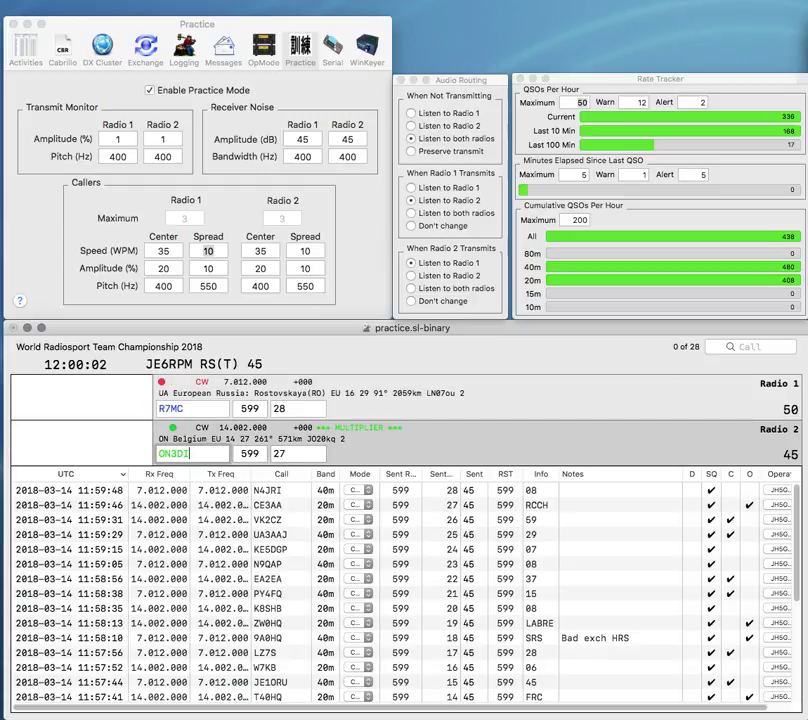
# - Log ON3DI on Radio 2 and R7MC on Radio 1 with exchange 28
pyautogui.press('Return')
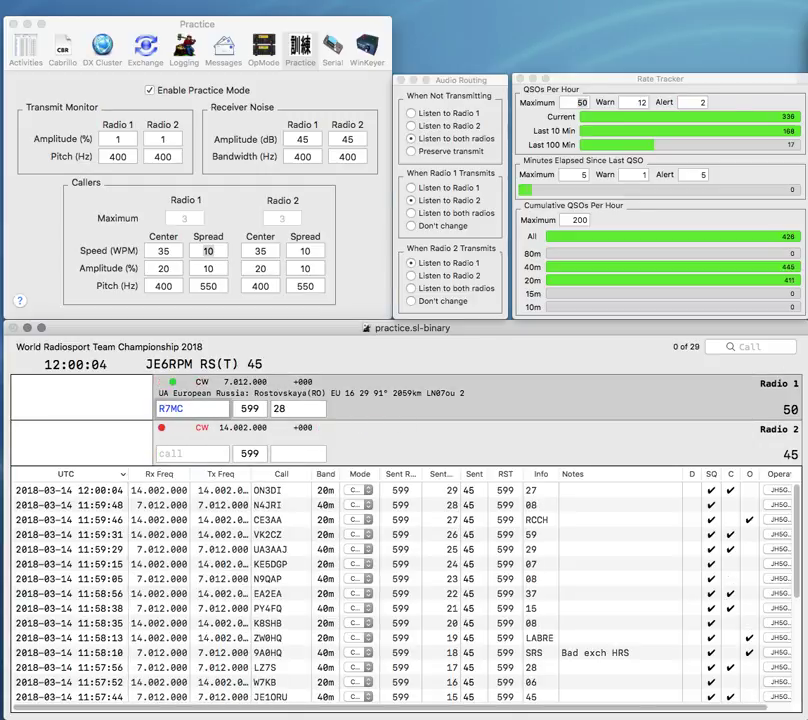
pyautogui.press('Tab')
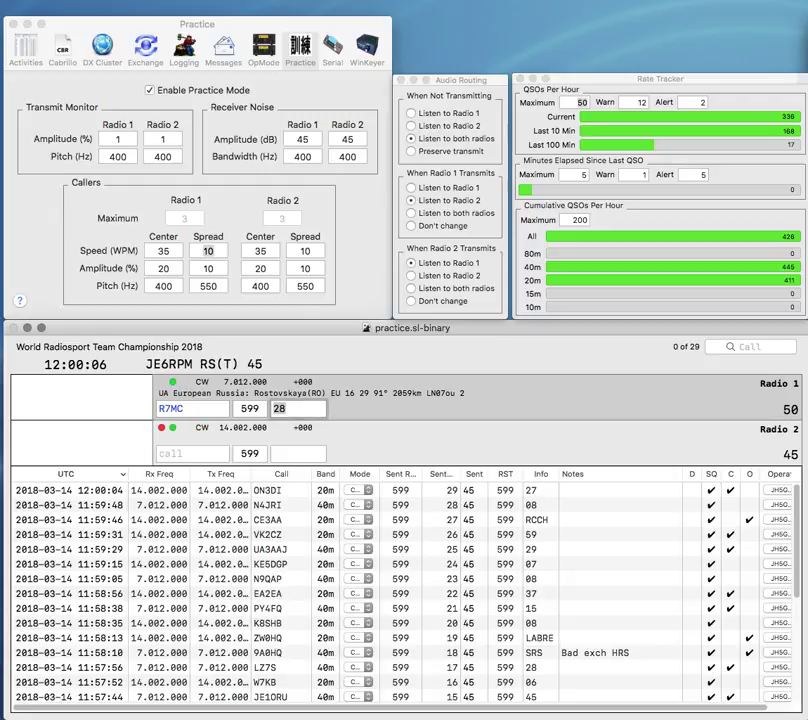
pyautogui.press('Return')
pyautogui.write('R5')
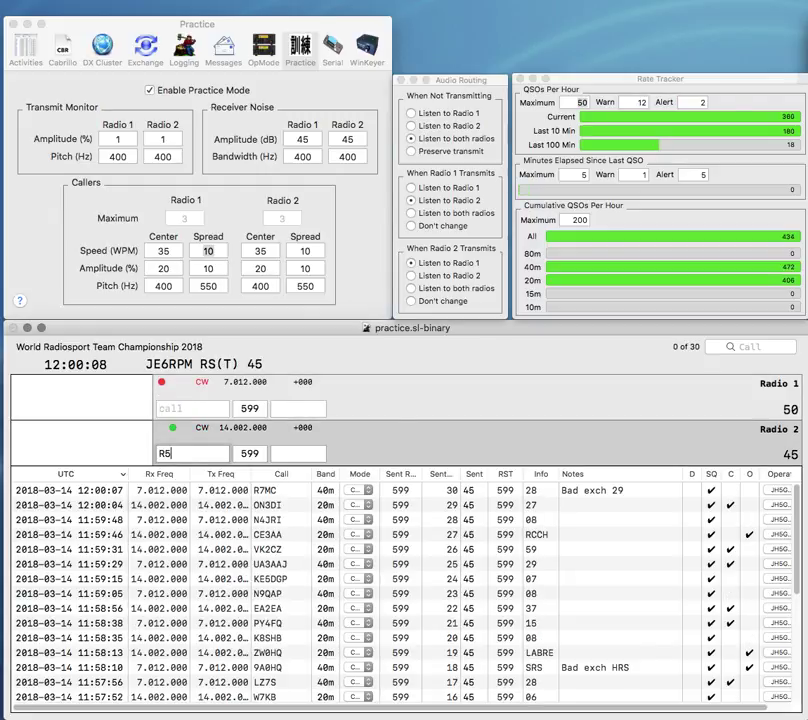
pyautogui.write('MGU')
pyautogui.press('Home')
pyautogui.write('U')
pyautogui.press('Return')
pyautogui.write('SP')
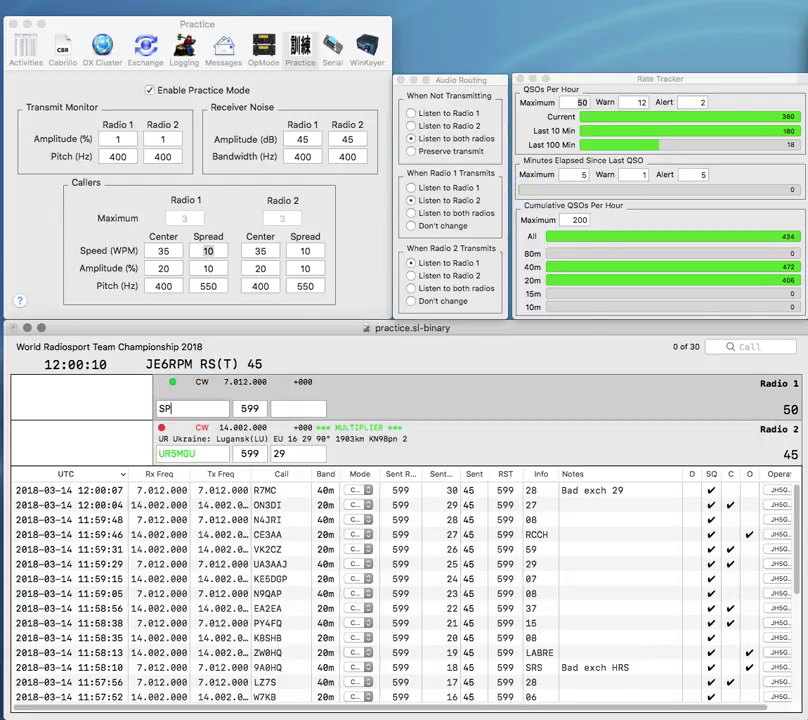
pyautogui.write('7SEW')
pyautogui.press('Return')
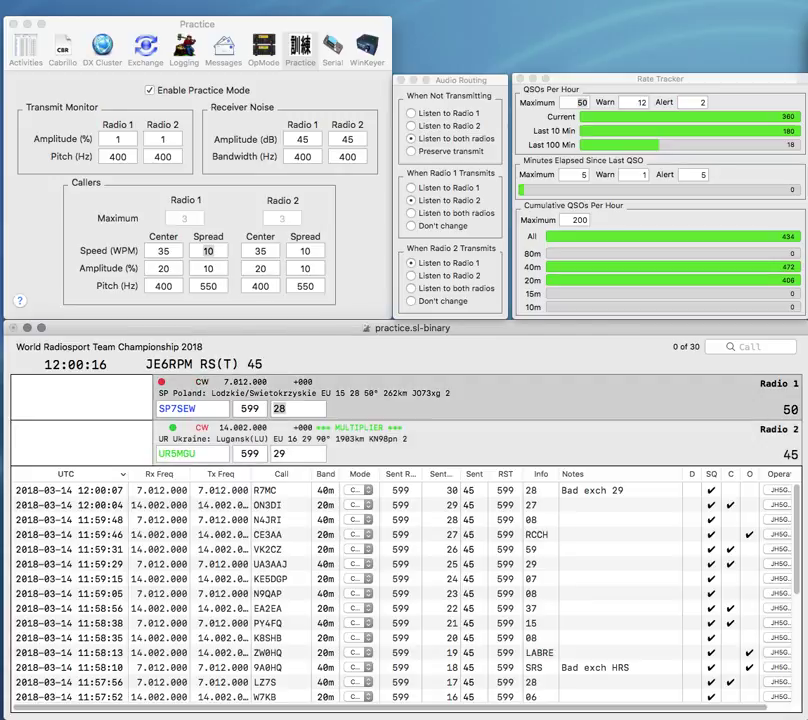
pyautogui.press('Return')
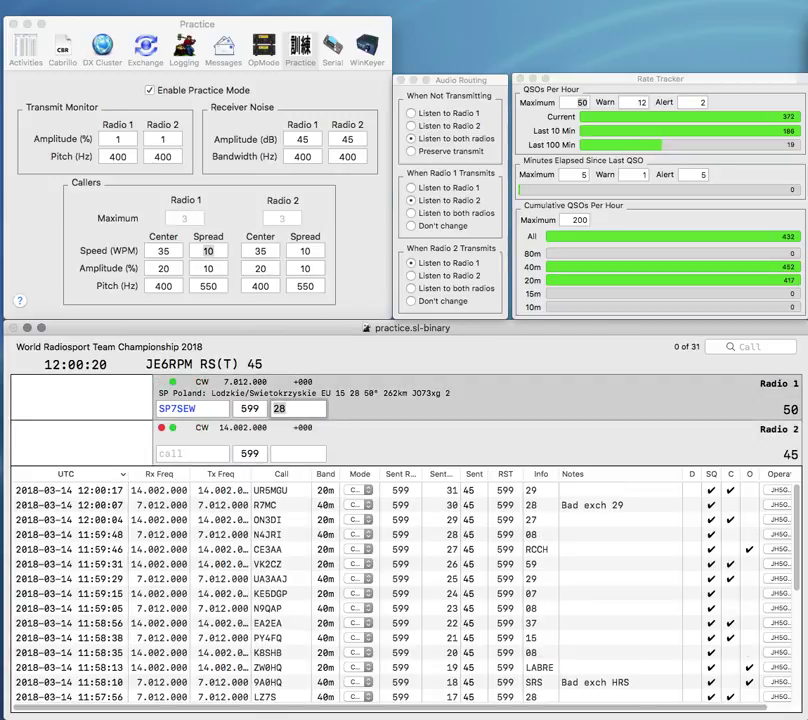
pyautogui.press('Return')
pyautogui.write('SF5X')
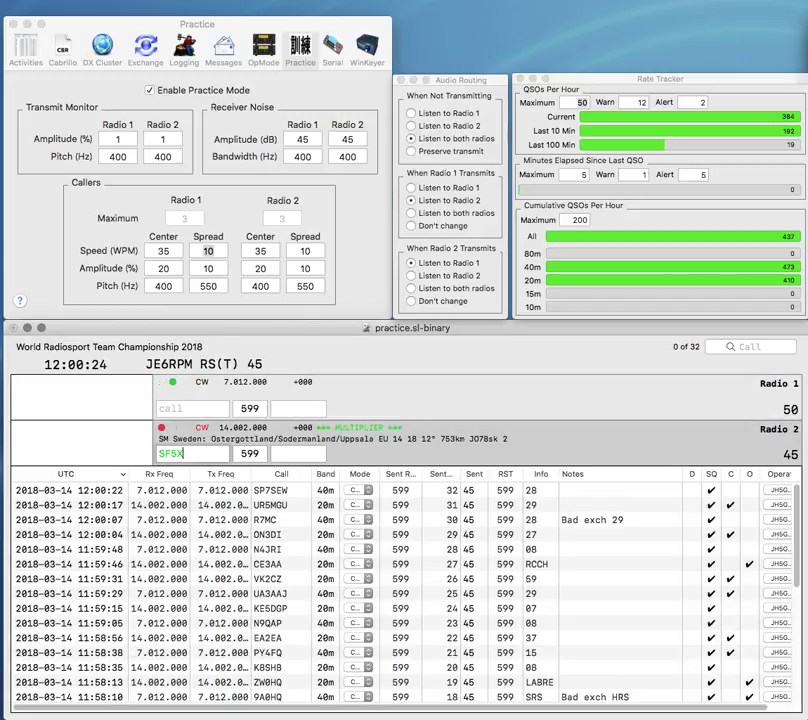
pyautogui.press('Return')
pyautogui.write('C9RIQ')
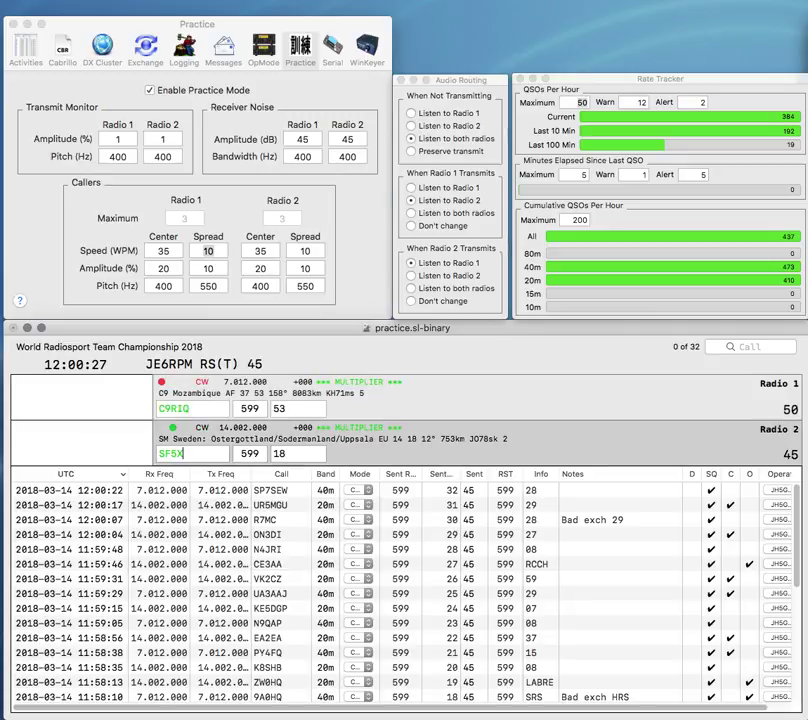
pyautogui.press('Return')
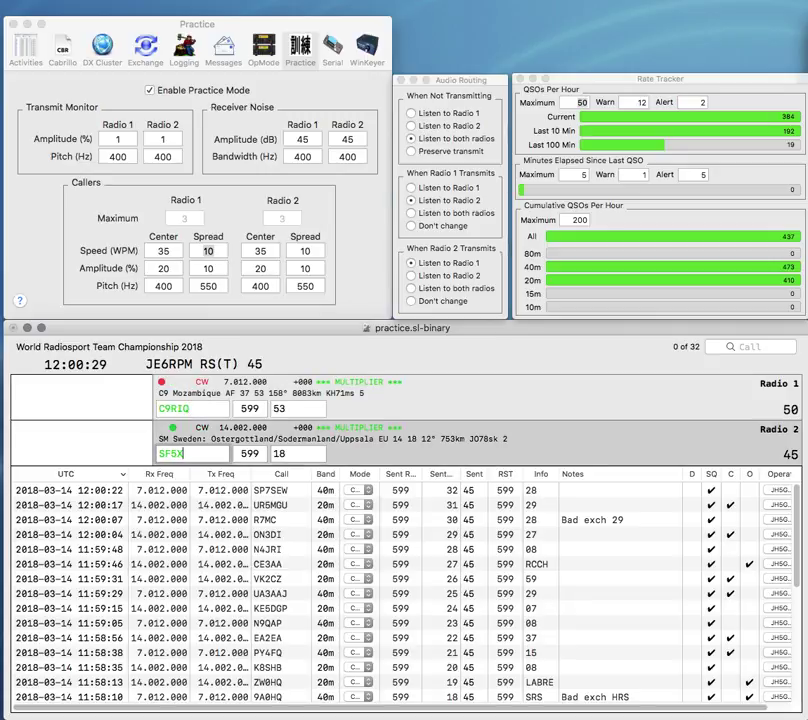
pyautogui.press('Return')
pyautogui.write('X')
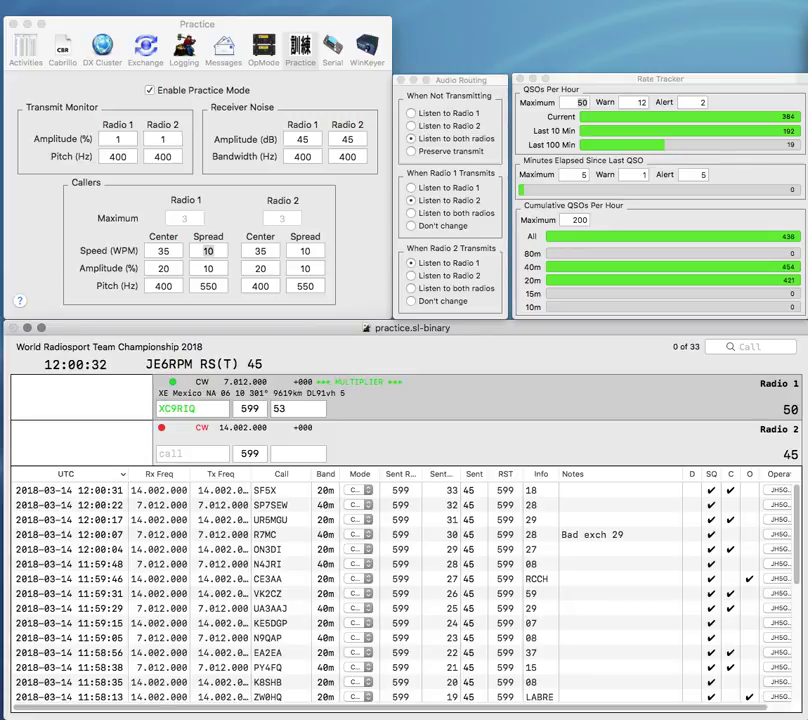
pyautogui.press('BackSpace')
pyautogui.press('Return')
pyautogui.write('UR')
pyautogui.press('Return')
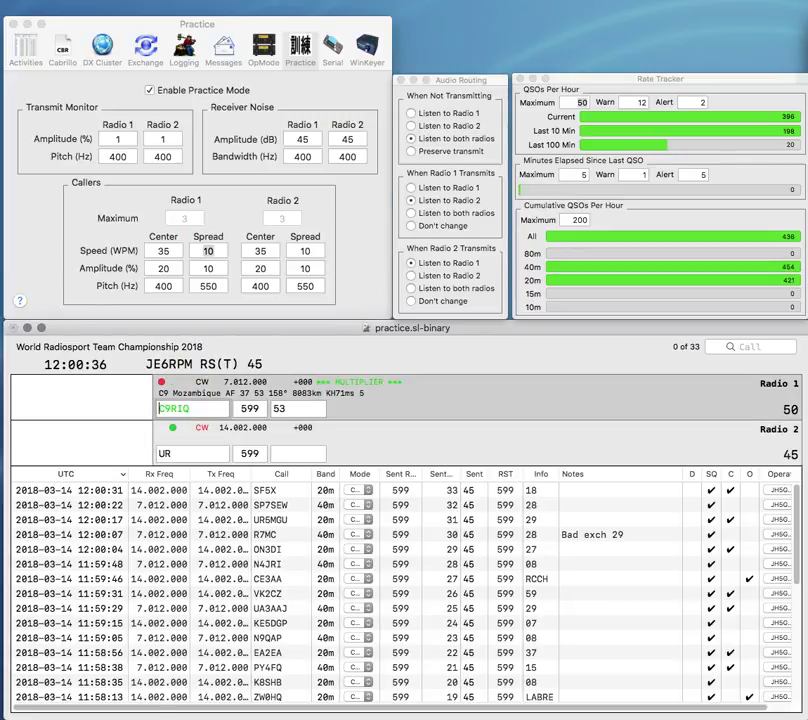
pyautogui.write('K')
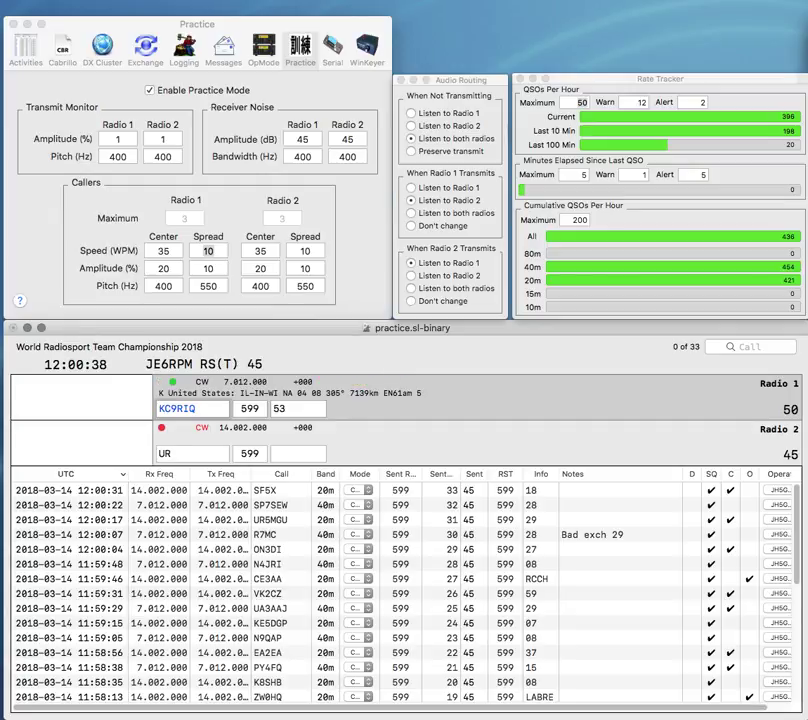
pyautogui.press('Return')
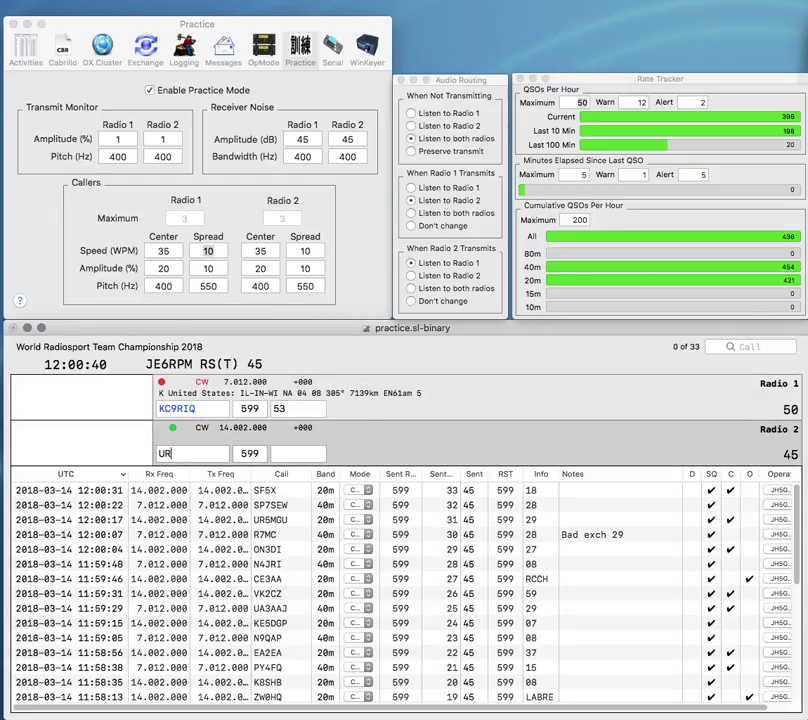
pyautogui.write('5FS')
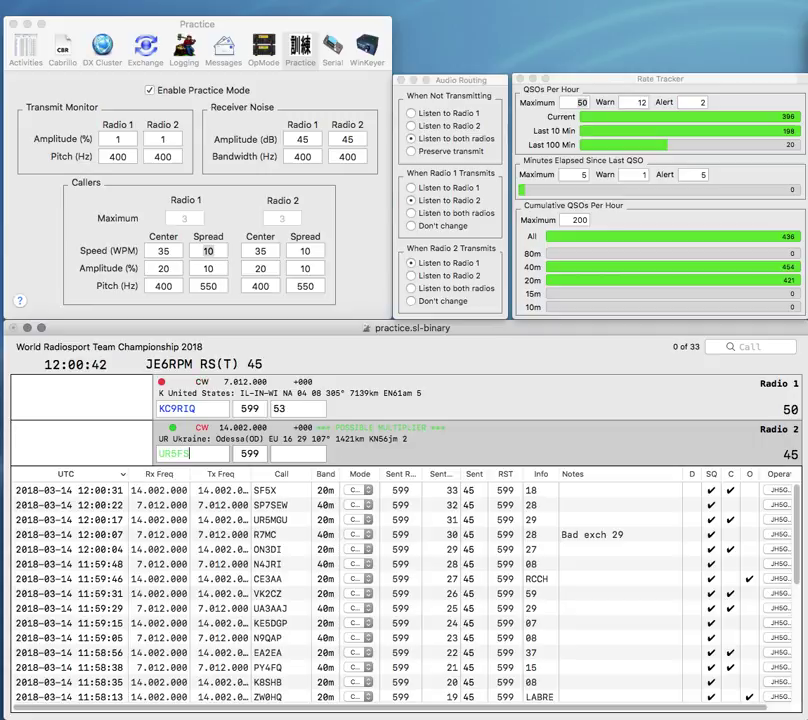
pyautogui.press('space')
pyautogui.write('29')
pyautogui.press('Return')
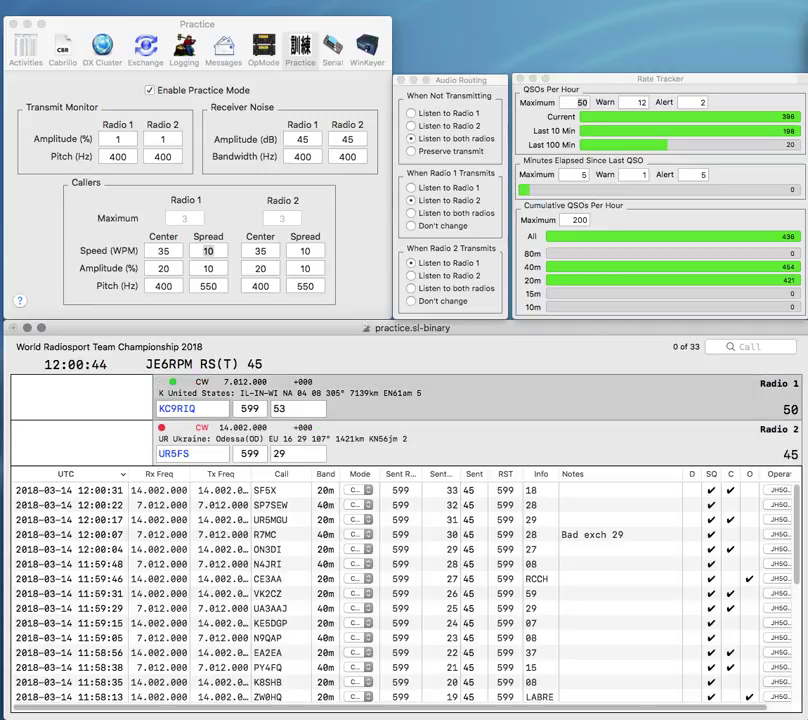
pyautogui.press('space')
pyautogui.write('8')
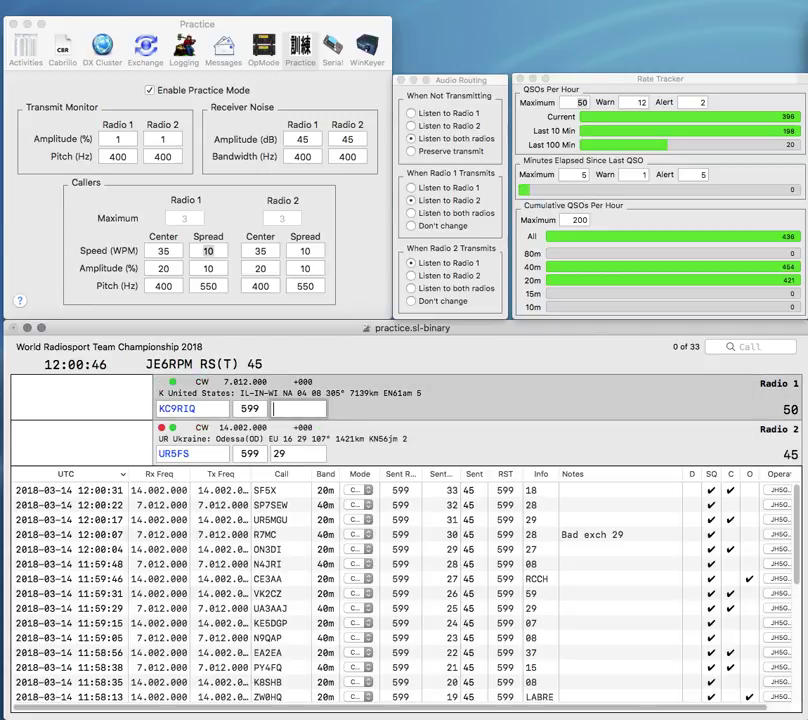
pyautogui.press('Return')
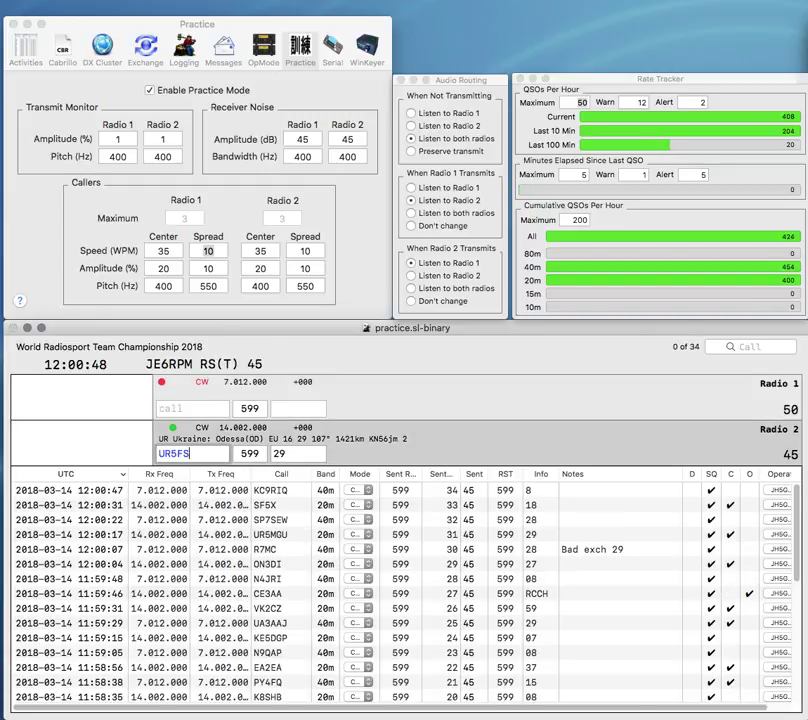
pyautogui.press('Return')
pyautogui.write('9M4DXX')
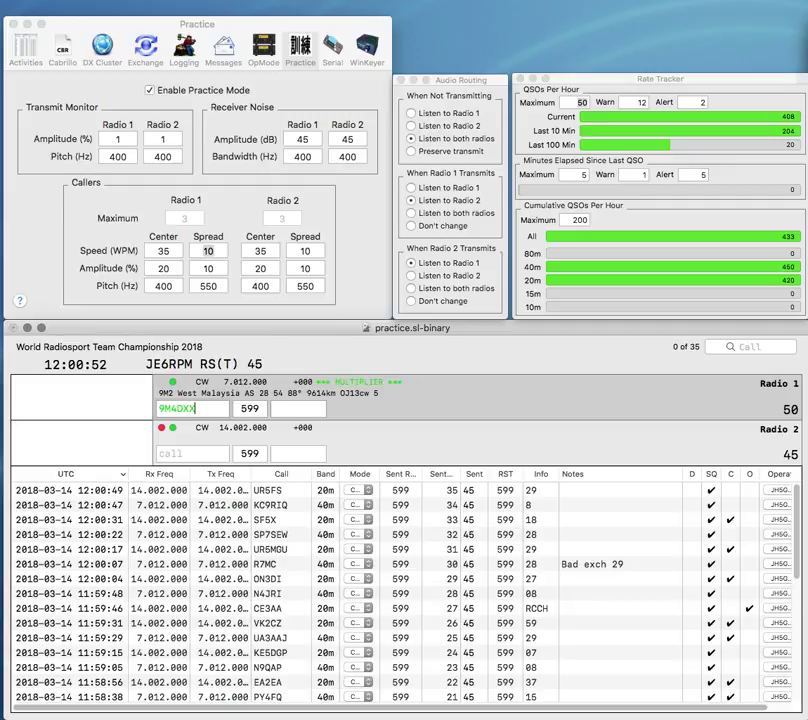
pyautogui.press('Return')
pyautogui.write('AE')
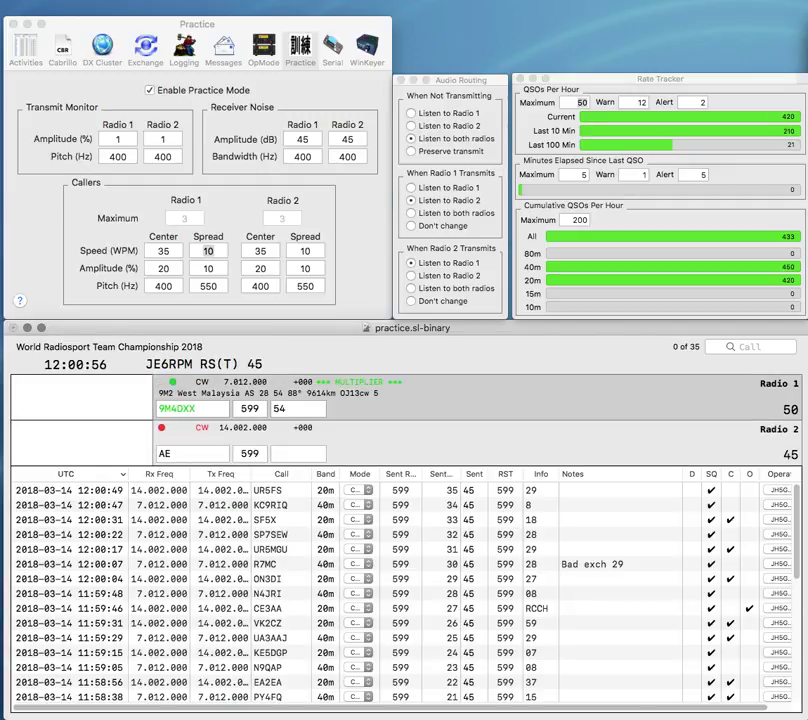
pyautogui.press('Tab')
pyautogui.write('MARTS')
pyautogui.press('Return')
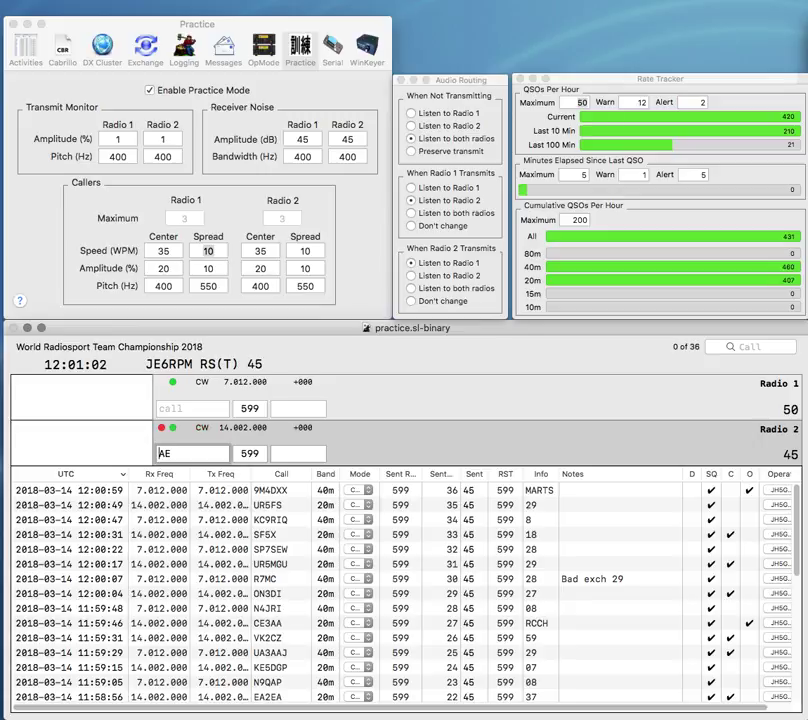
pyautogui.write('K5J')
pyautogui.press('Return')
pyautogui.press('Return')
pyautogui.press('Return')
pyautogui.write('AF6XW')
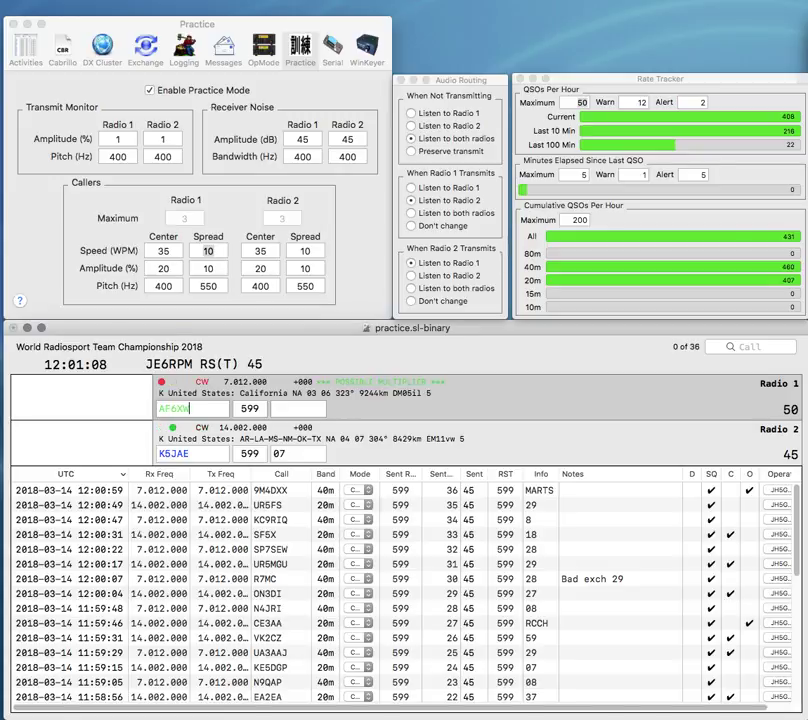
pyautogui.press('Return')
pyautogui.press('Return')
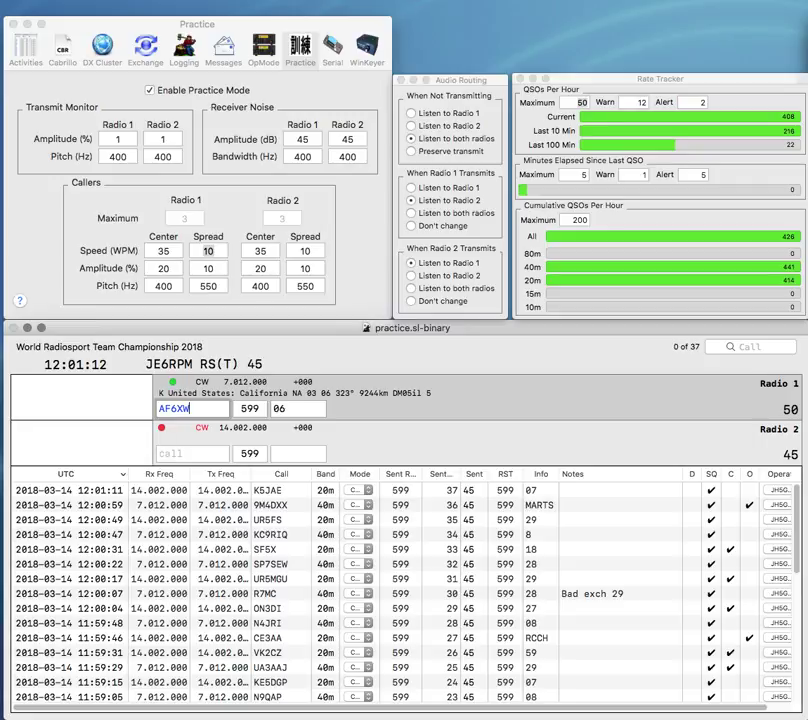
pyautogui.press('Return')
pyautogui.write('DF1DX')
pyautogui.press('Return')
pyautogui.write('ON')
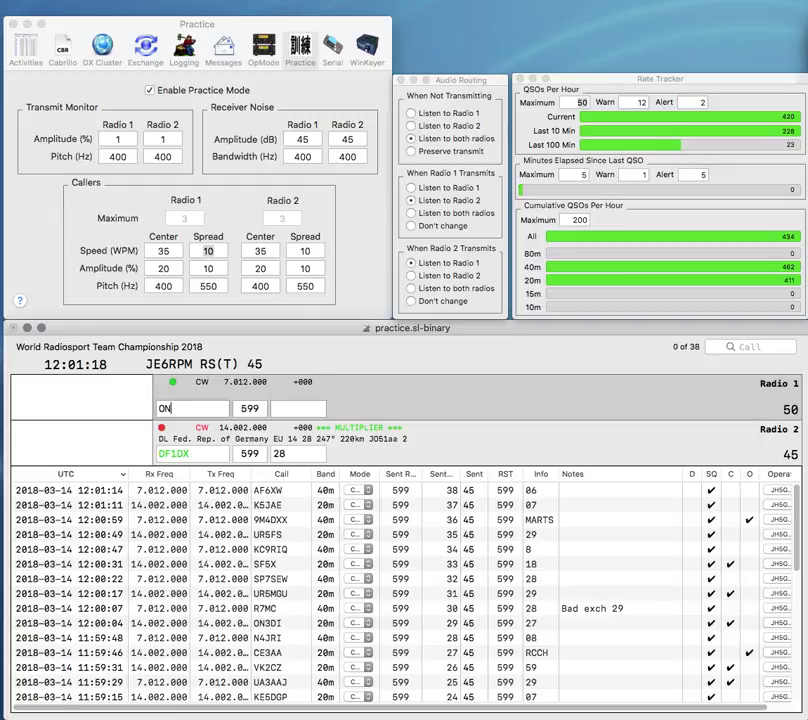
pyautogui.write('9CDD')
pyautogui.press('Return')
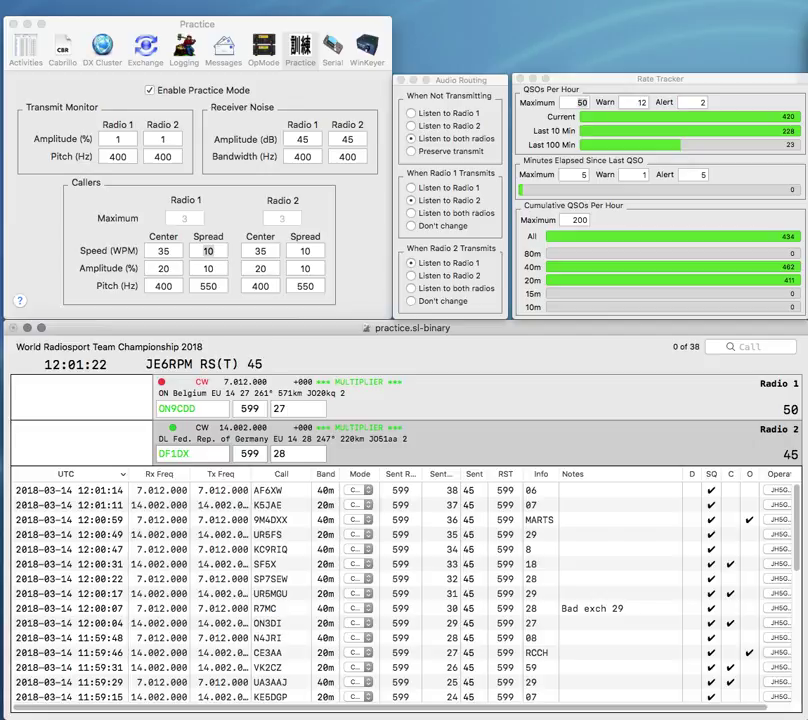
pyautogui.press('Return')
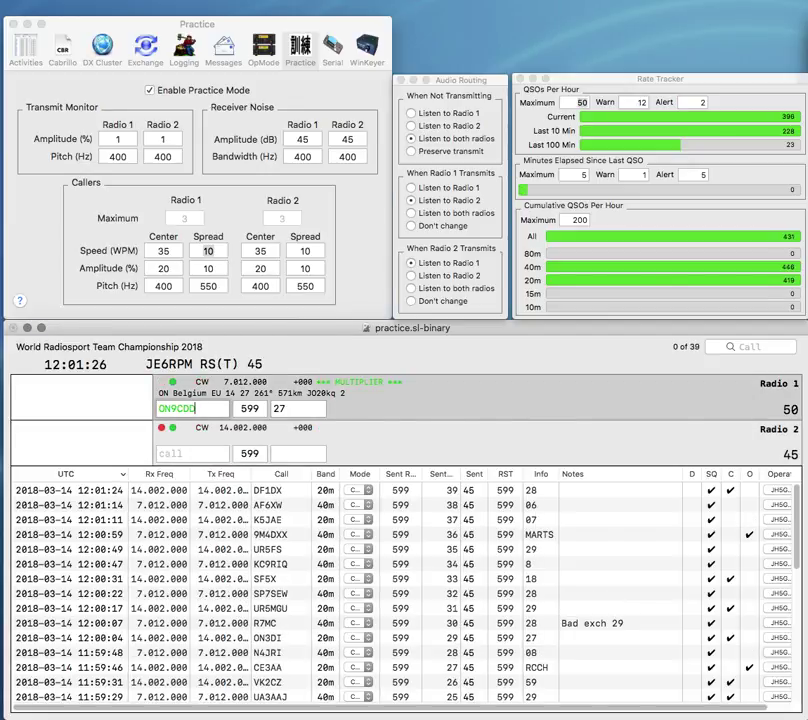
pyautogui.press('Return')
pyautogui.write('RO1')
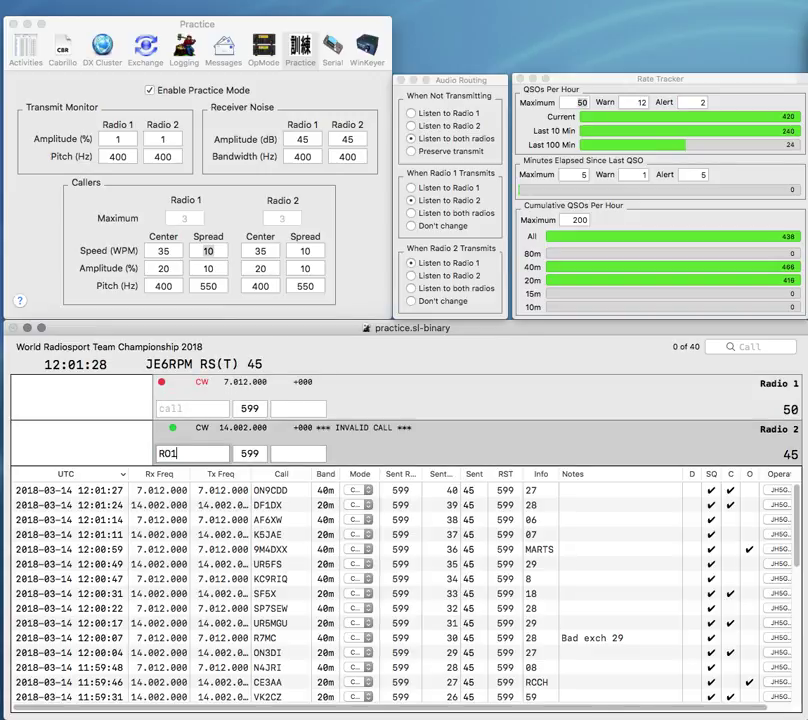
pyautogui.write('HQ')
pyautogui.press('BackSpace')
pyautogui.write('0V')
pyautogui.press('Return')
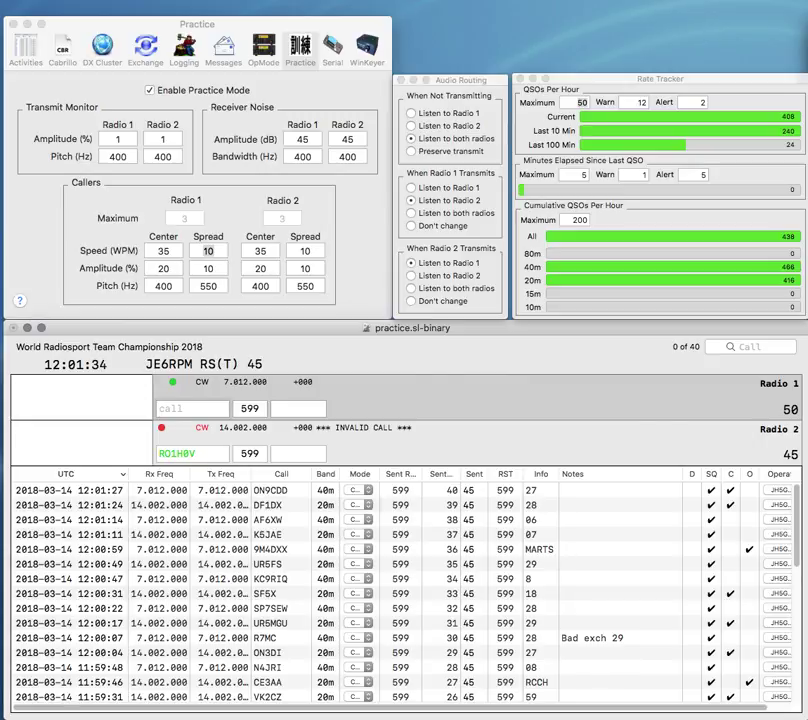
pyautogui.press('\\')
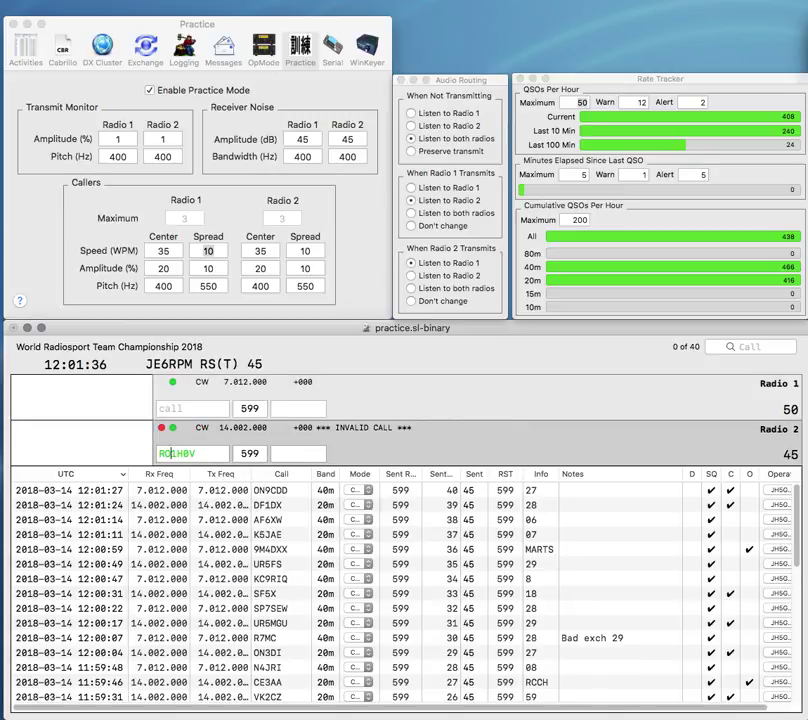
pyautogui.press('Right')
pyautogui.press('Right')
pyautogui.press('BackSpace')
pyautogui.write('5')
pyautogui.press('Right')
pyautogui.press('Right')
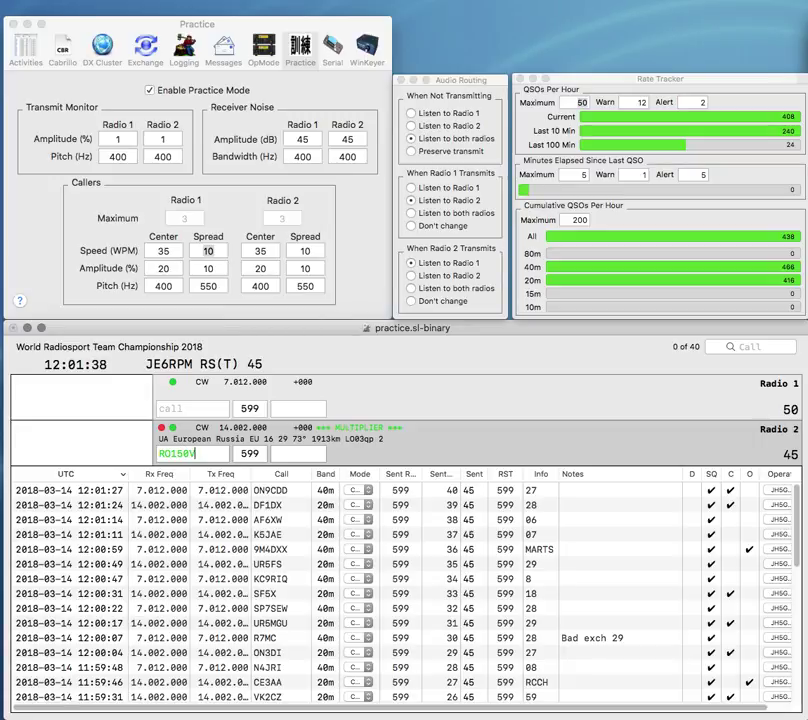
pyautogui.press('Return')
pyautogui.press('\\')
pyautogui.press('Return')
pyautogui.write('JG7AMD')
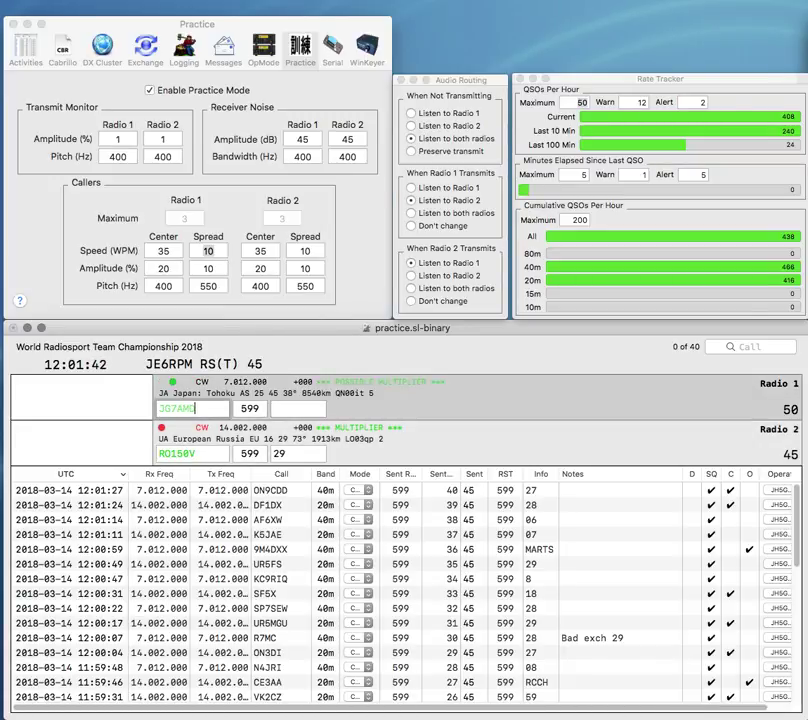
pyautogui.press('Return')
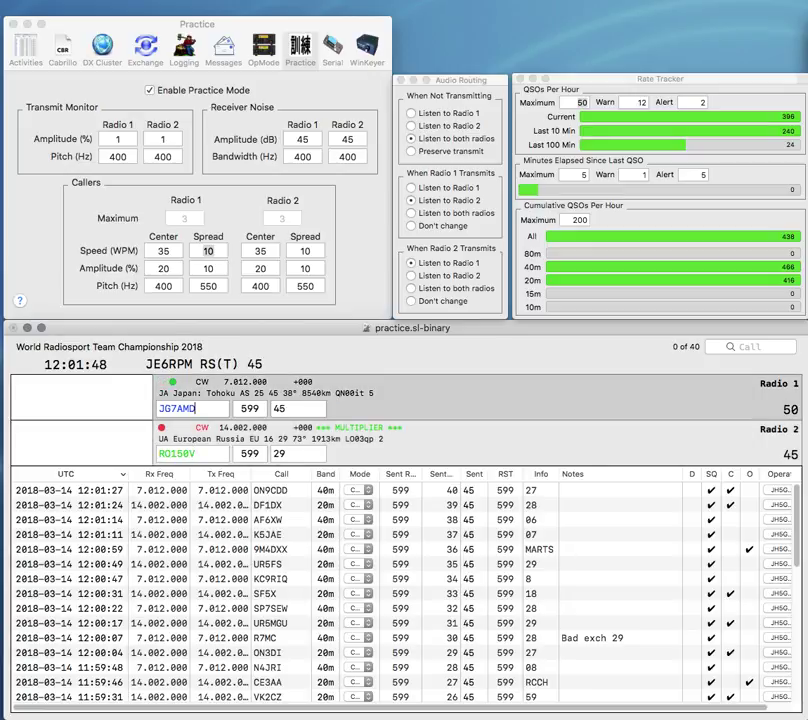
# - Log JG7AMD on Radio 1 and correct the Radio 2 call to AO150V
pyautogui.press('super+Left')
pyautogui.press('Right')
pyautogui.press('Right')
pyautogui.press('Left')
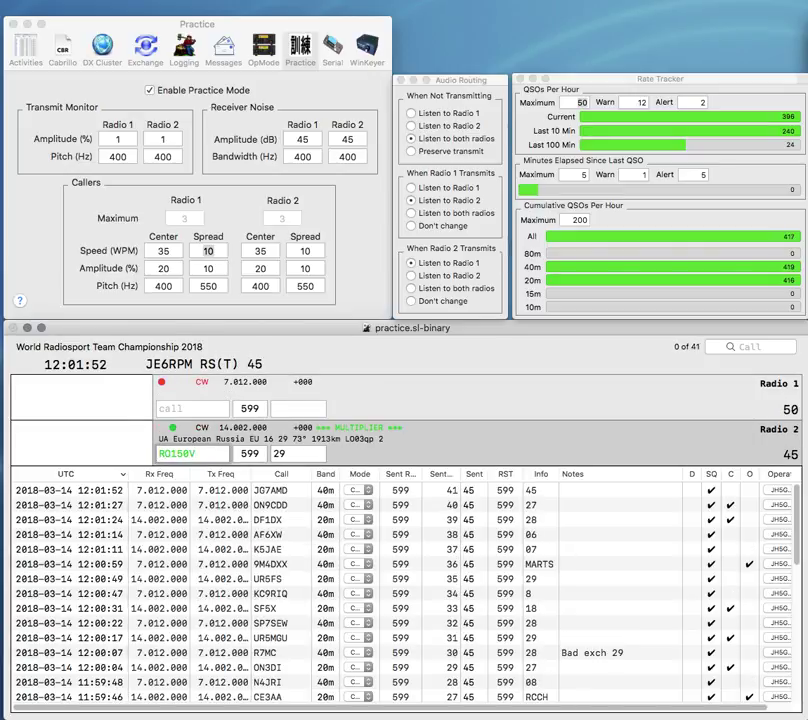
pyautogui.write('A')
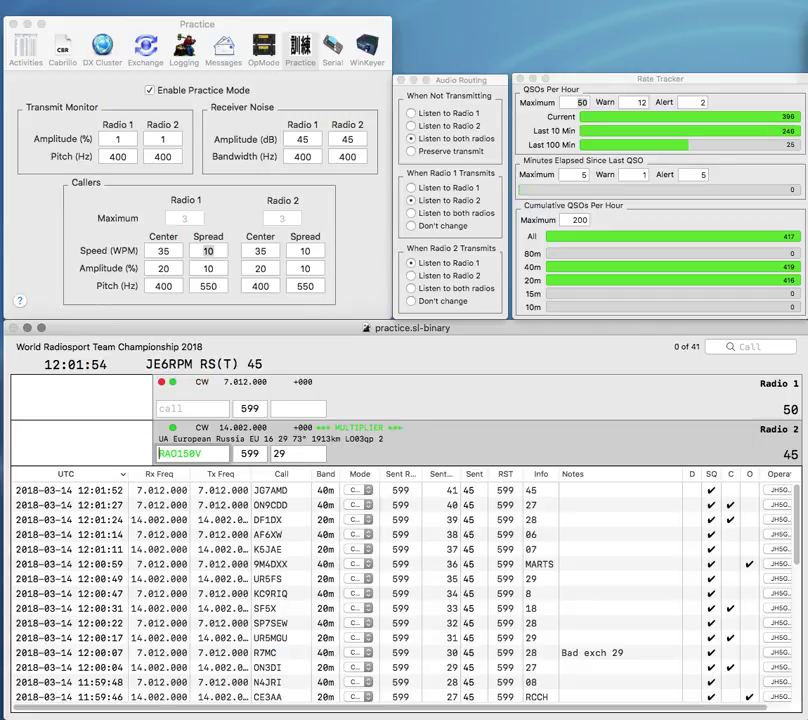
pyautogui.press('Left')
pyautogui.press('BackSpace')
# - Enter the partial call OFW on Radio 1 and log AO150V on Radio 2 with exchange 37
pyautogui.press('Up')
pyautogui.write('O')
pyautogui.press('Down')
pyautogui.press('Return')
pyautogui.write('FW')
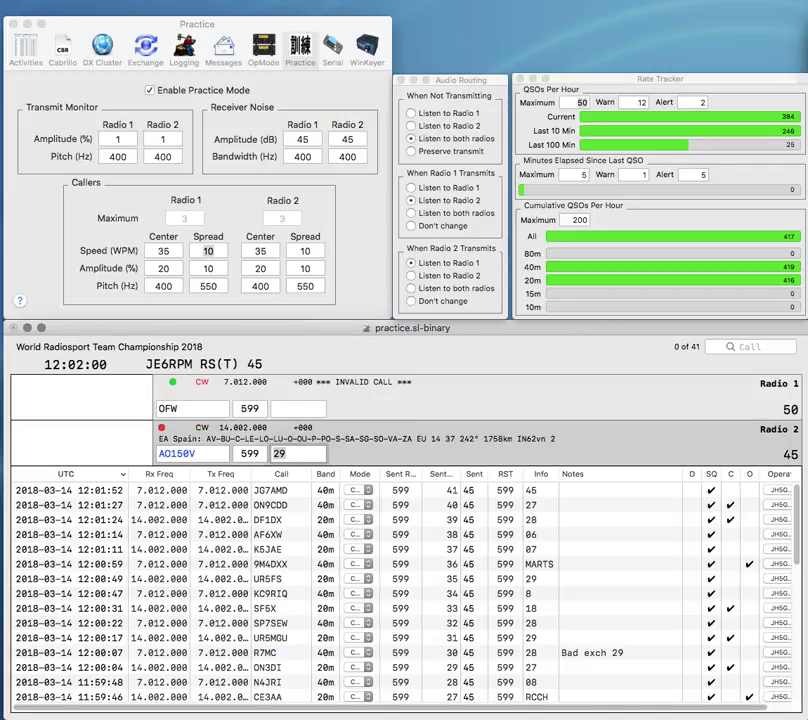
pyautogui.write('37')
pyautogui.press('Return')
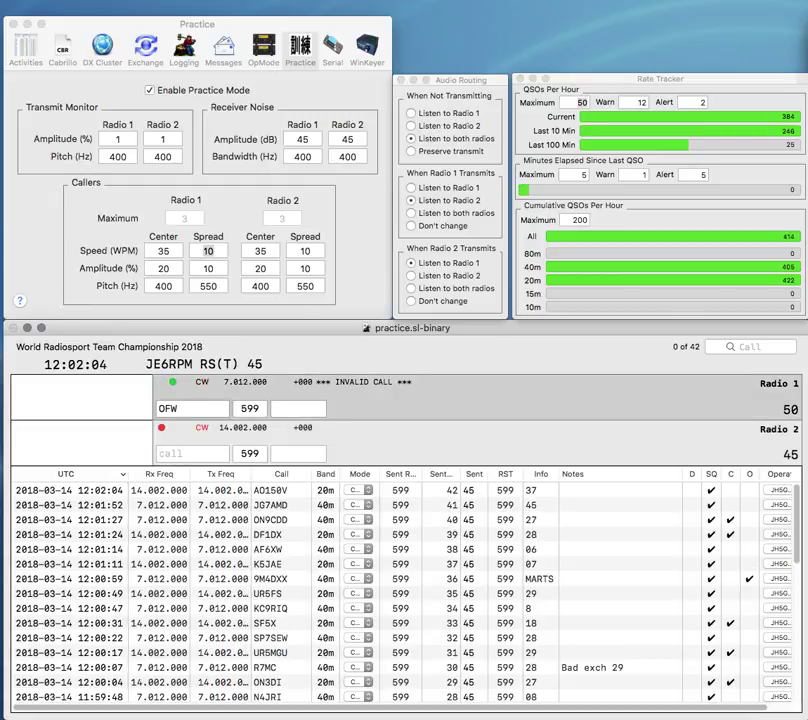
pyautogui.write('JO1')
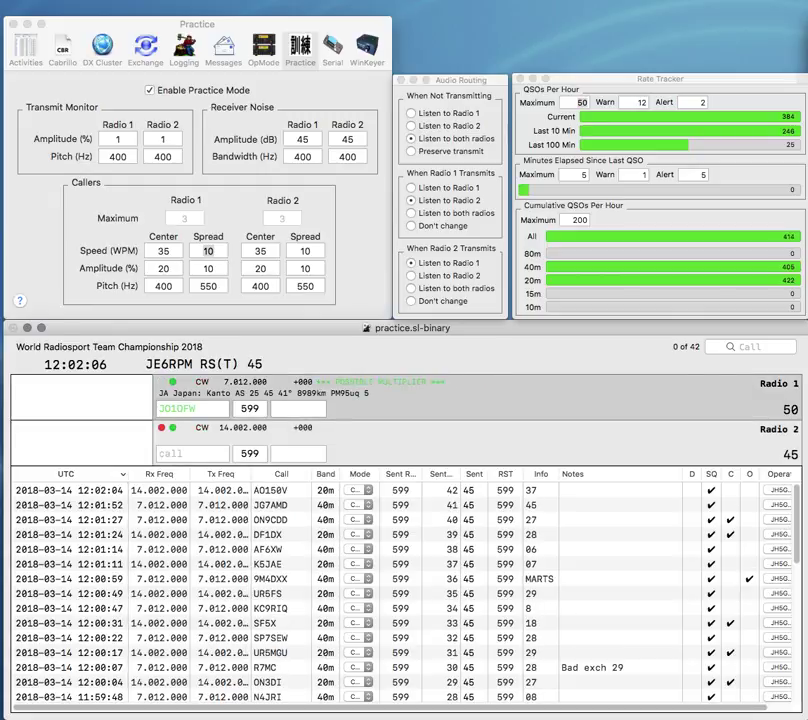
pyautogui.press('Delete')
pyautogui.write('S')
pyautogui.press('Return')
pyautogui.write('GL')
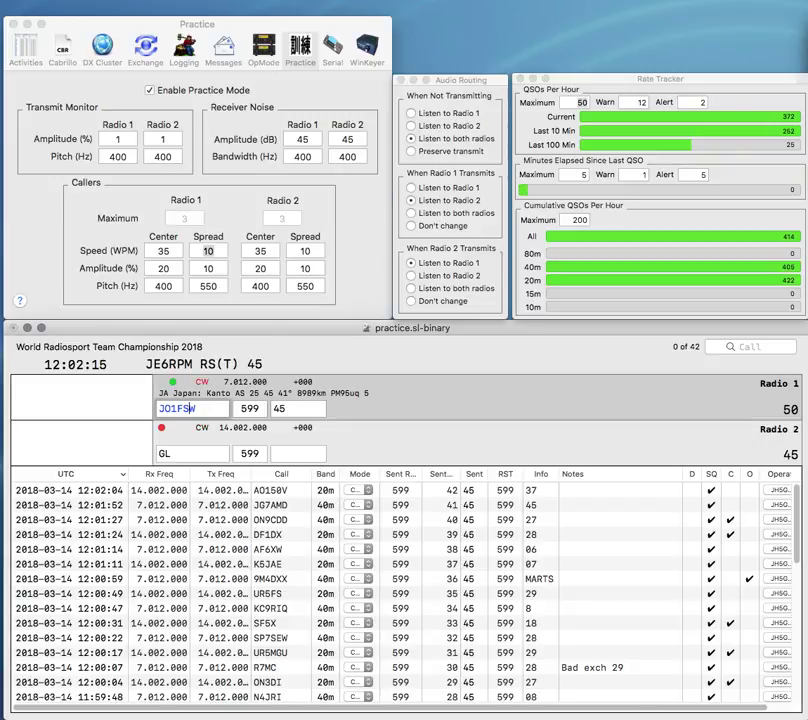
pyautogui.press('Return')
pyautogui.write('JA9')
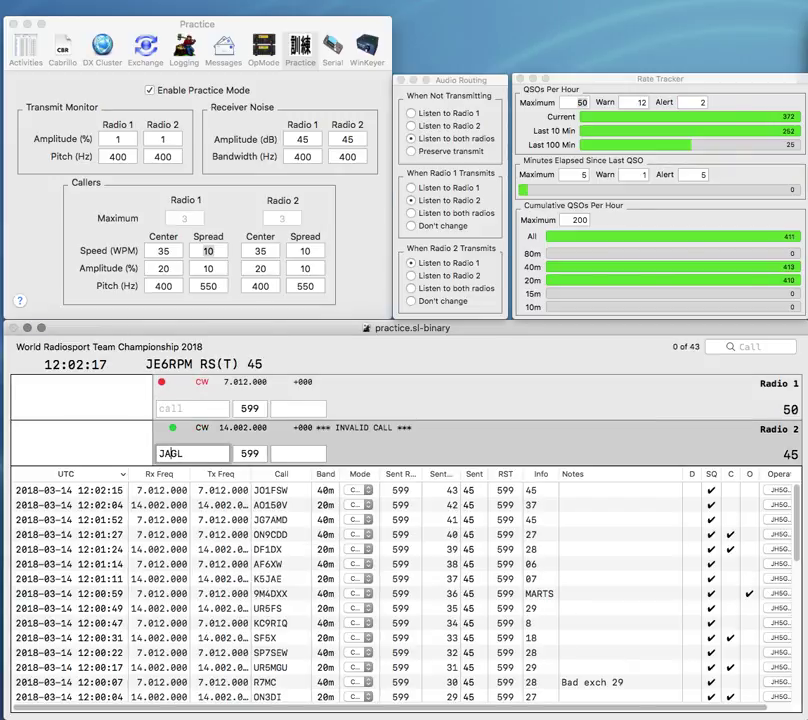
pyautogui.write('B')
pyautogui.press('Return')
pyautogui.write('DNFX')
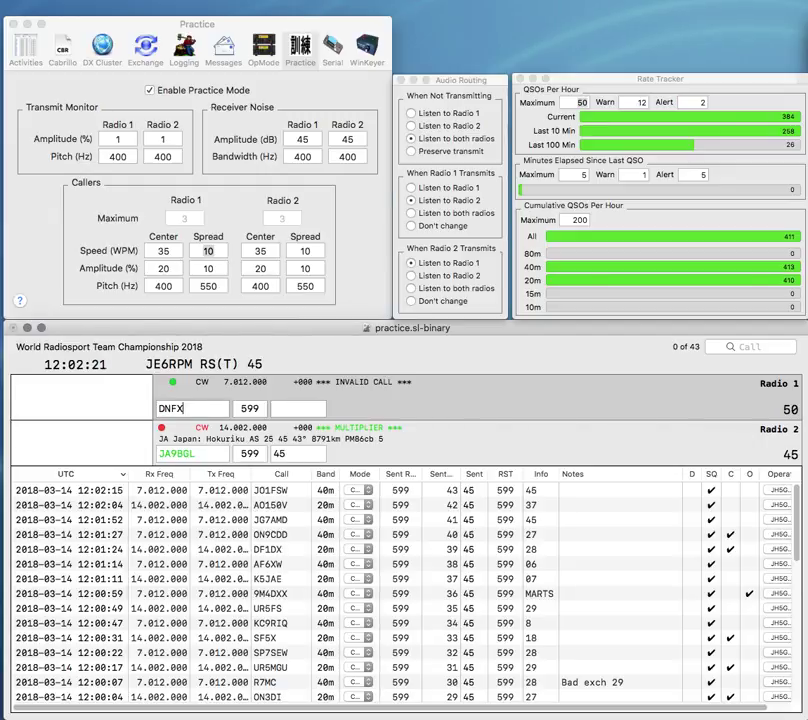
pyautogui.press('BackSpace')
pyautogui.press('BackSpace')
pyautogui.press('BackSpace')
pyautogui.write('/1')
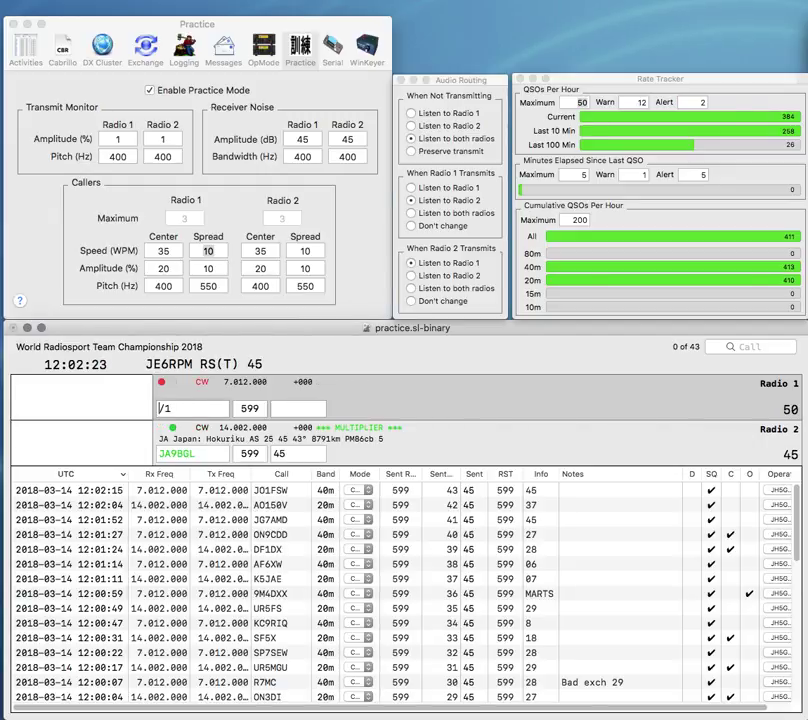
pyautogui.press('Return')
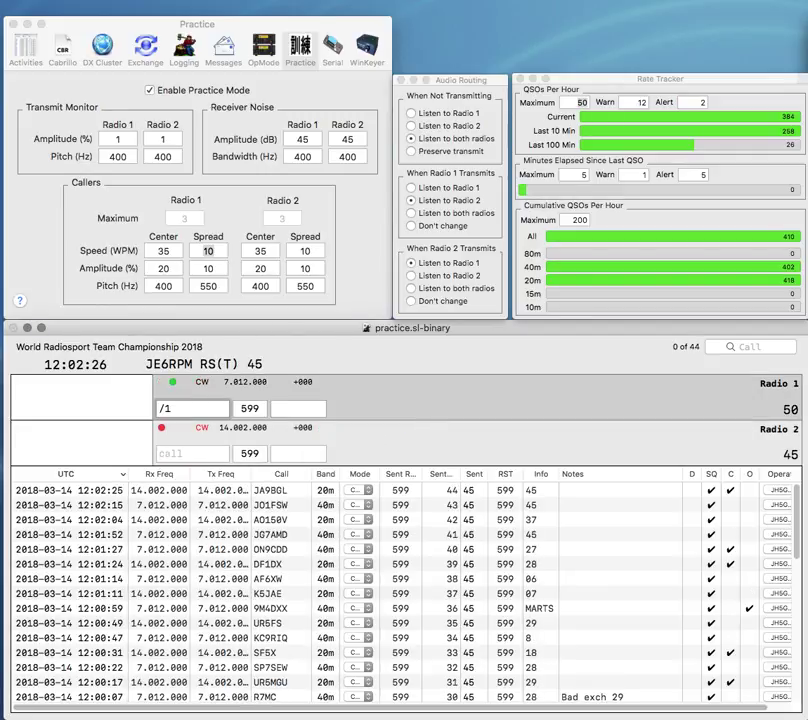
# - Send 7N1F/1 as the Radio 1 call and correct it to 8N1F/1
pyautogui.write('7N1F')
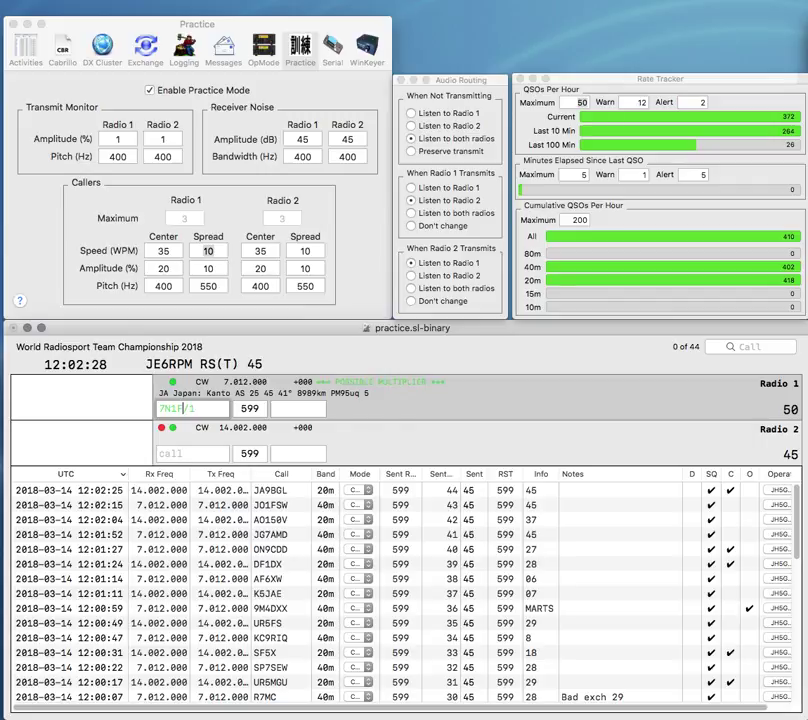
pyautogui.press('Return')
pyautogui.press('Delete')
pyautogui.press('Home')
pyautogui.write('8')
pyautogui.press('BackSpace')
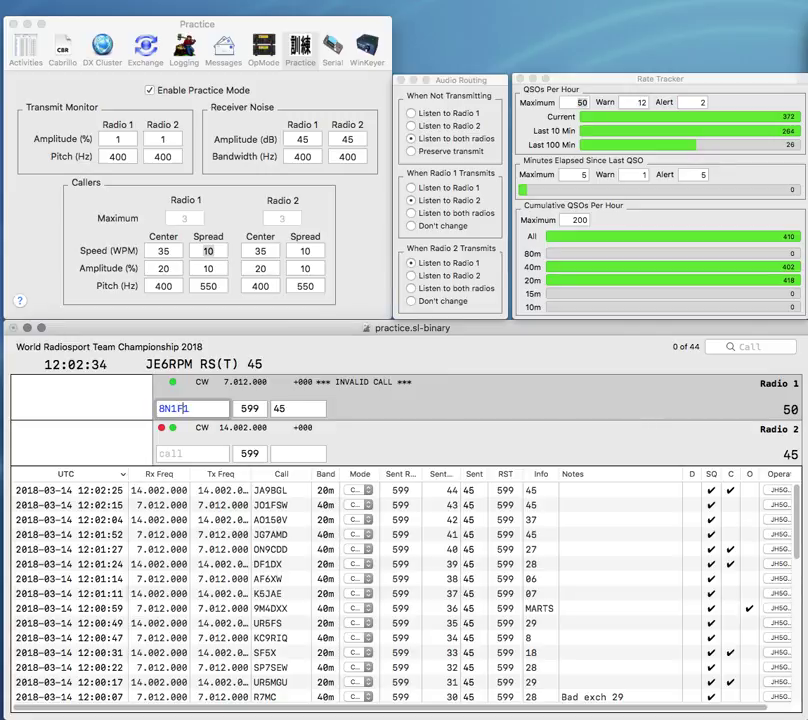
pyautogui.write('/')
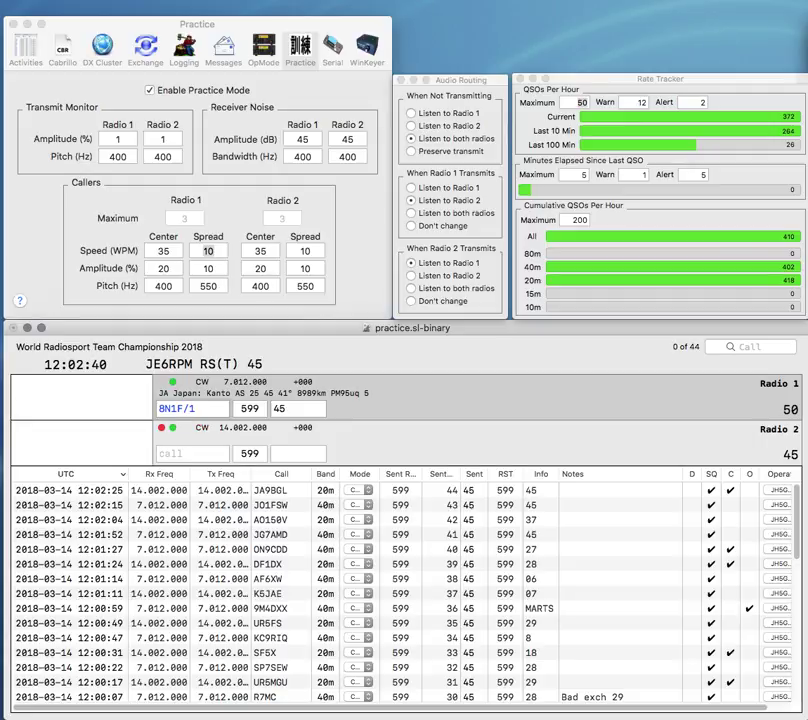
# - Log 8N1F/1 on Radio 1 and answer RI1ANZ on Radio 2 with exchange 69
pyautogui.write('RI1AN')
pyautogui.press('space')
pyautogui.write('69')
pyautogui.press('Return')
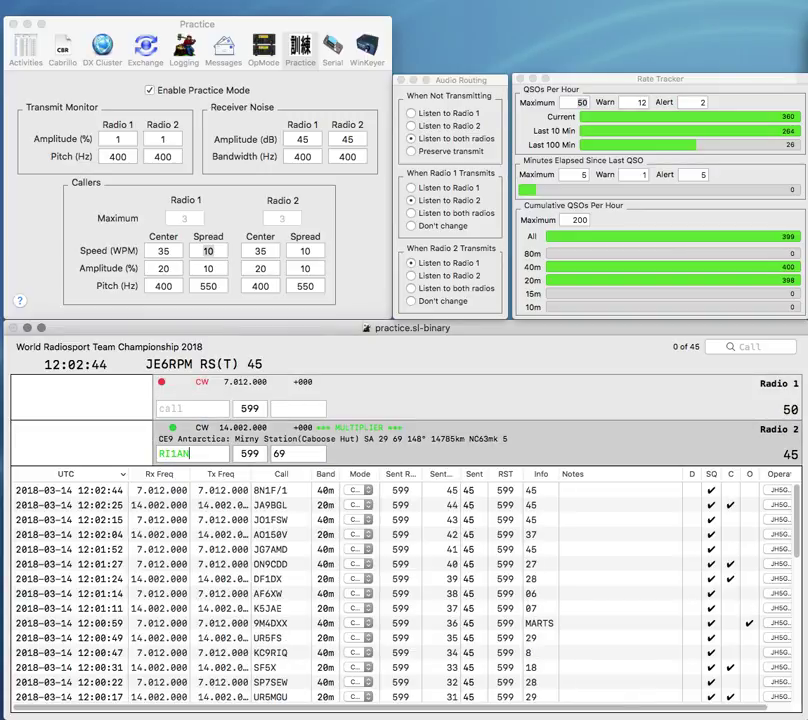
pyautogui.write('Z')
pyautogui.press('Return')
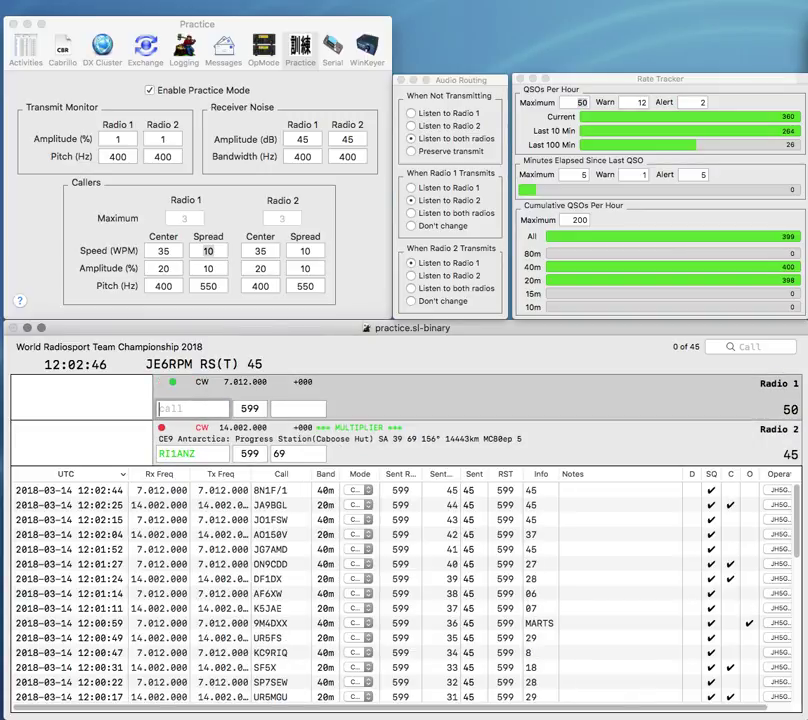
pyautogui.write('VK6')
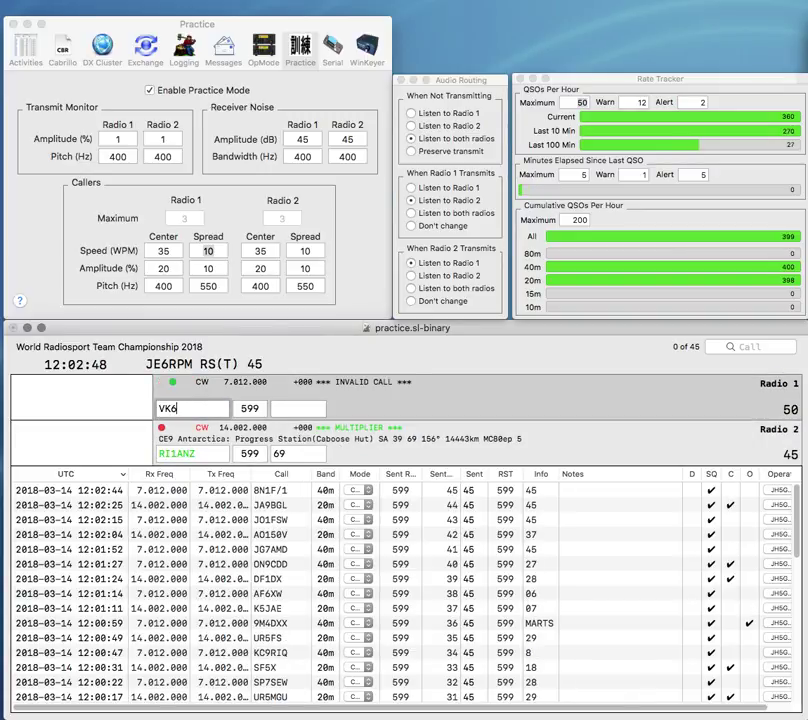
pyautogui.write('AJ')
pyautogui.press('Return')
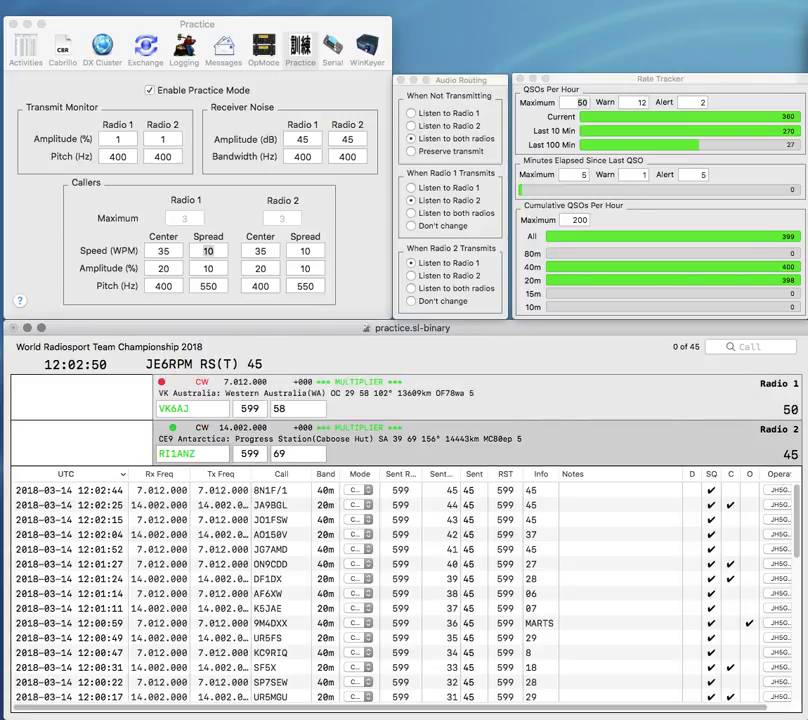
pyautogui.press('Return')
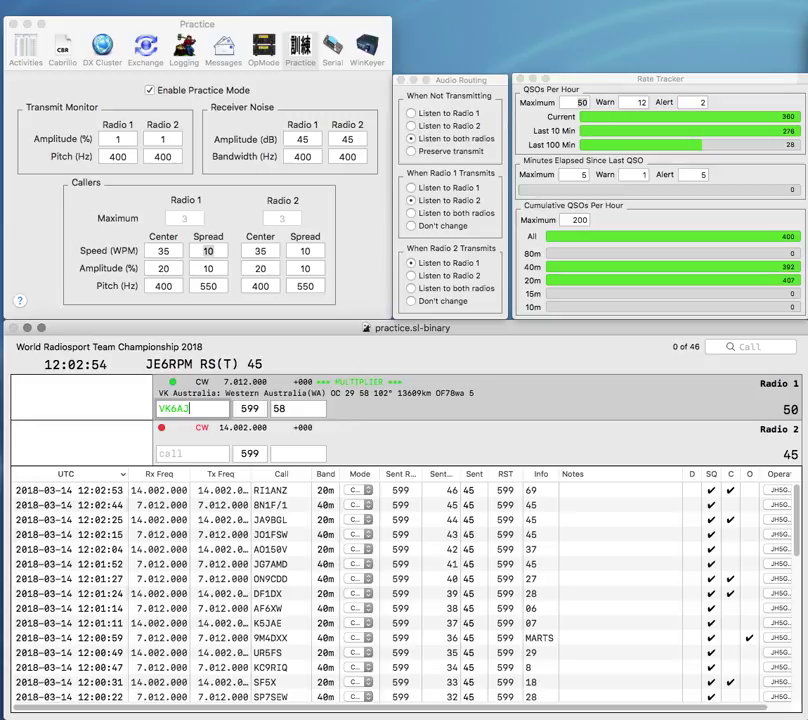
# - Log VK6AJ on Radio 1 and send the partial call Z on Radio 2
pyautogui.press('Return')
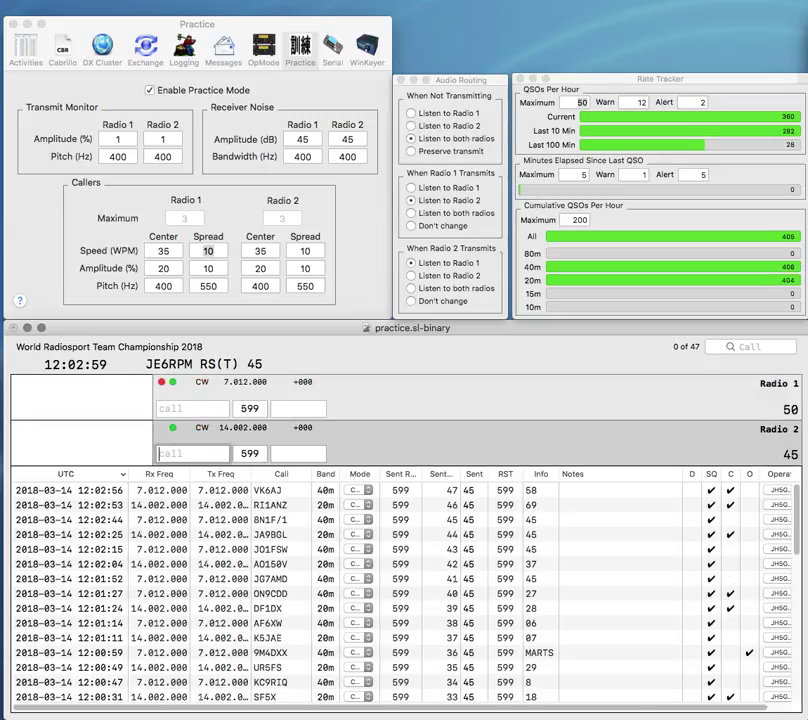
pyautogui.write('Z')
pyautogui.press('Return')
pyautogui.write('AE5ZC')
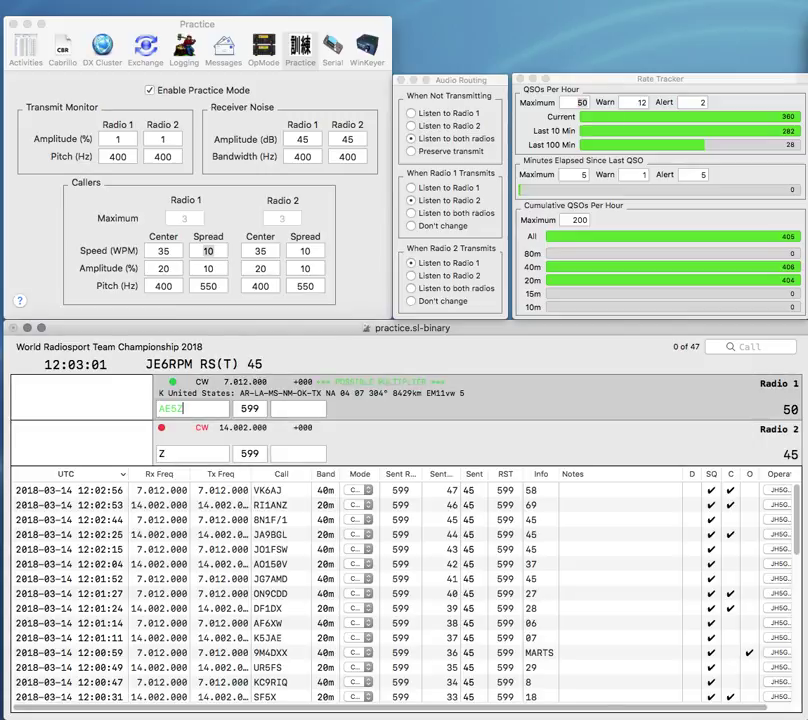
pyautogui.press('Return')
pyautogui.write('KK4O')
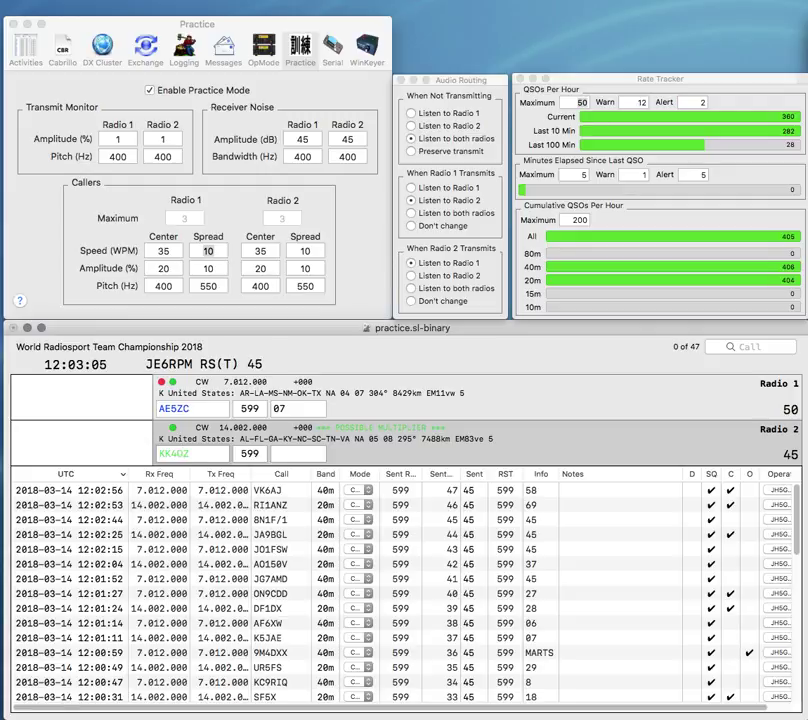
# - Correct the Radio 2 call to KK4OWZ and log it together with AE5ZC on Radio 1
pyautogui.write('W')
pyautogui.press('Return')
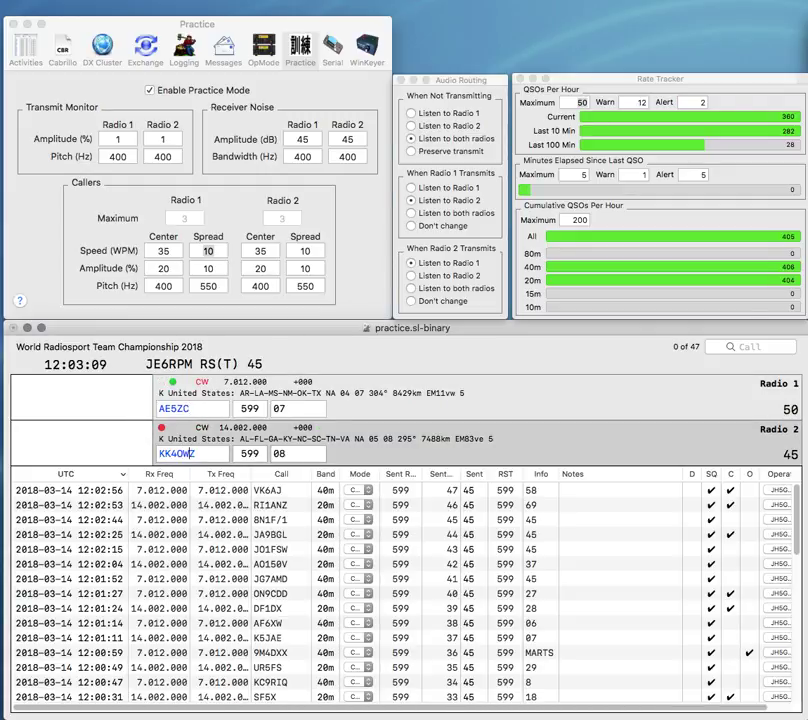
pyautogui.press('Return')
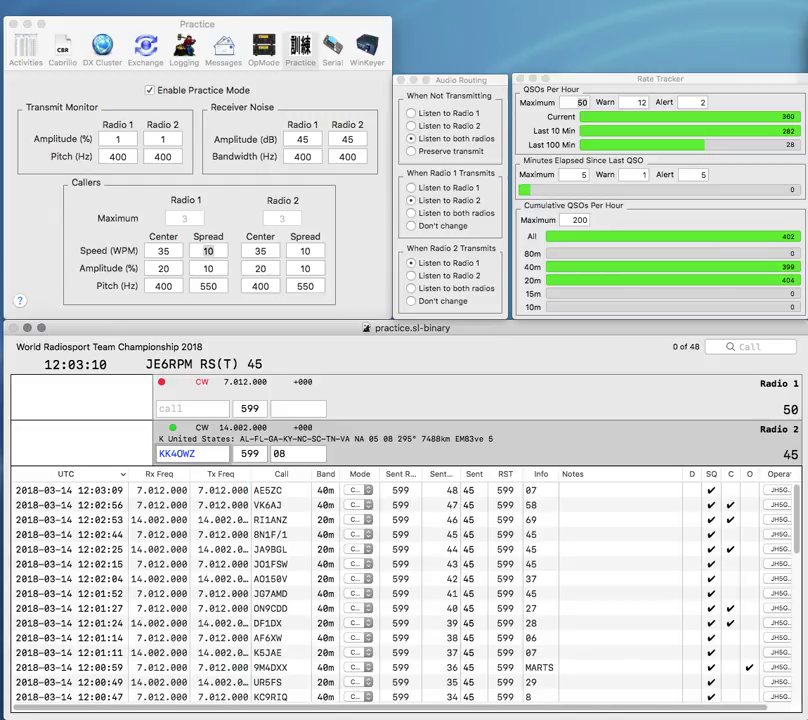
pyautogui.press('Return')
# - Answer W2VTV on Radio 1, starting from its partial call, and enter the partial call QT on Radio 2
pyautogui.write('R')
pyautogui.press('BackSpace')
pyautogui.write('2VT')
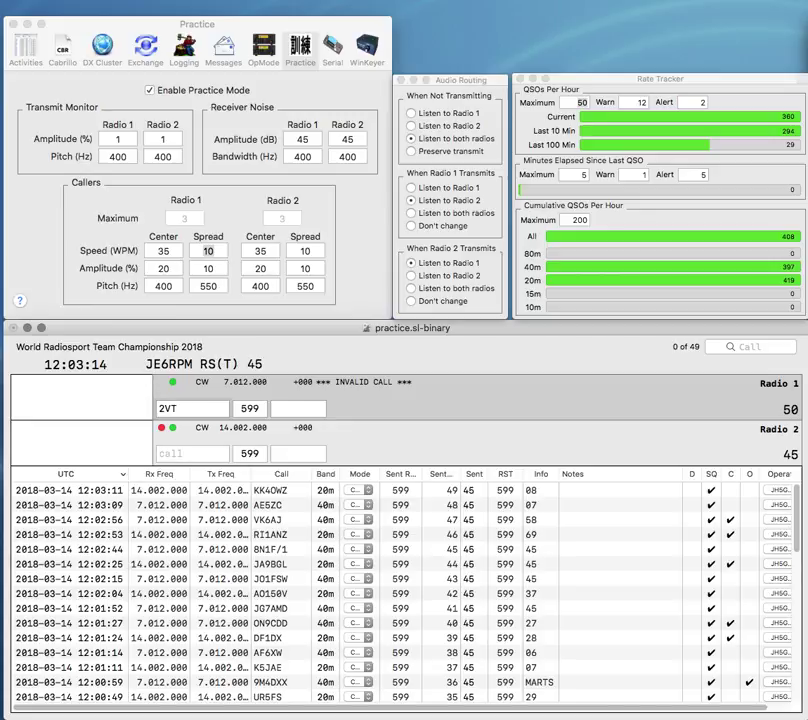
pyautogui.write('V')
pyautogui.press('Return')
pyautogui.write('QT')
pyautogui.press('Home')
pyautogui.write('W')
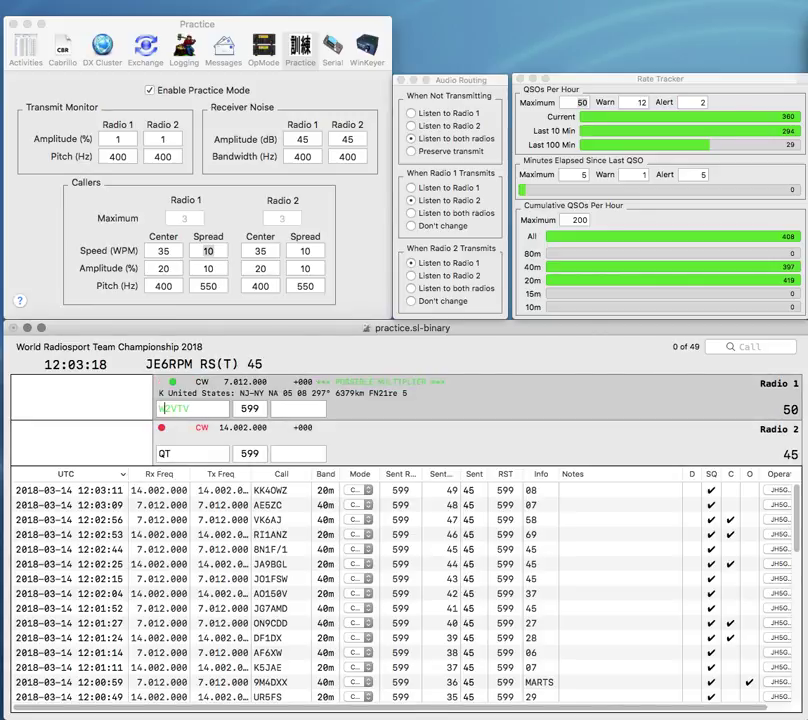
pyautogui.press('Return')
# - Complete the Radio 2 call as W3DQT and log both W2VTV on Radio 1 and W3DQT on Radio 2
pyautogui.click(159, 453)
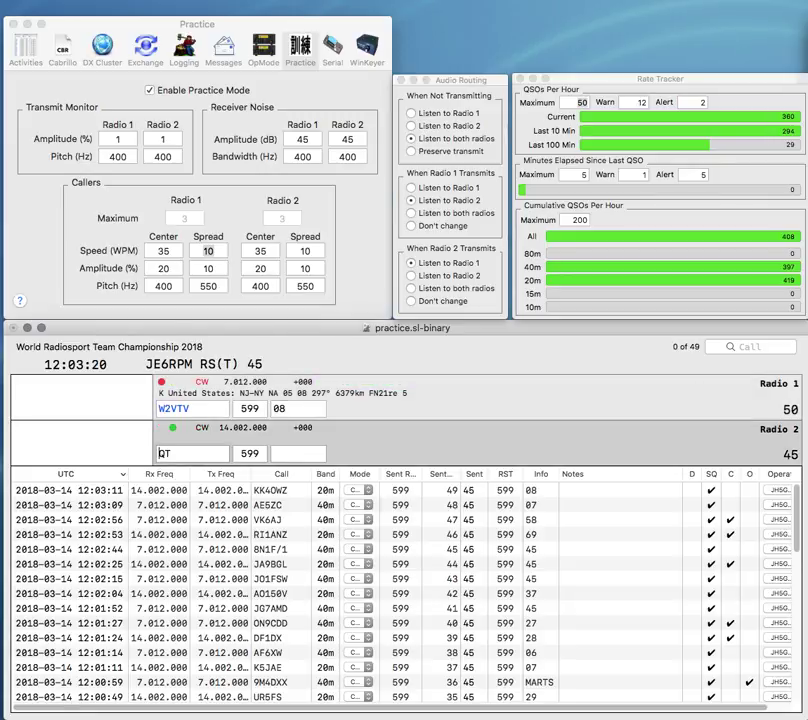
pyautogui.write('W3C')
pyautogui.press('BackSpace')
pyautogui.write('D')
pyautogui.press('Return')
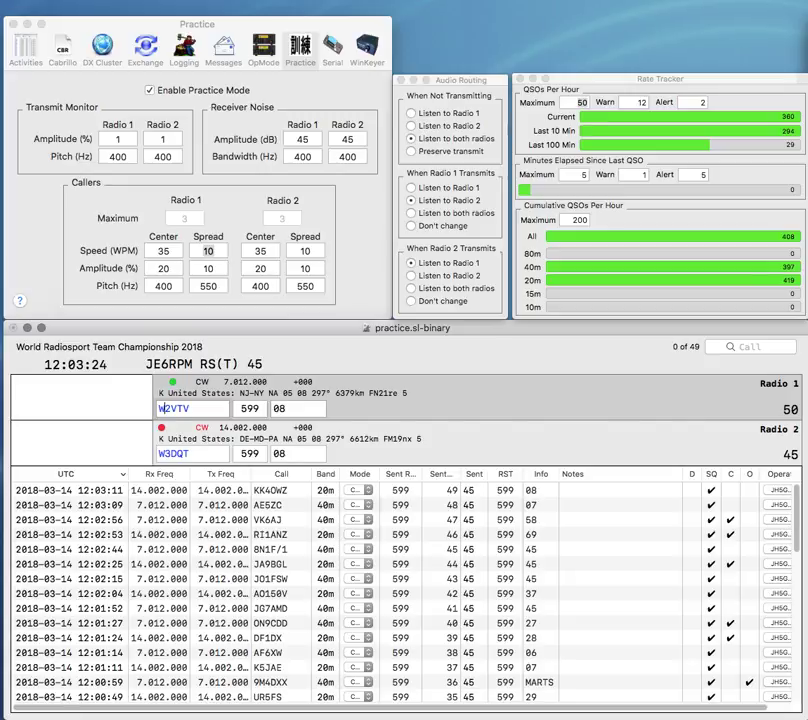
pyautogui.press('Return')
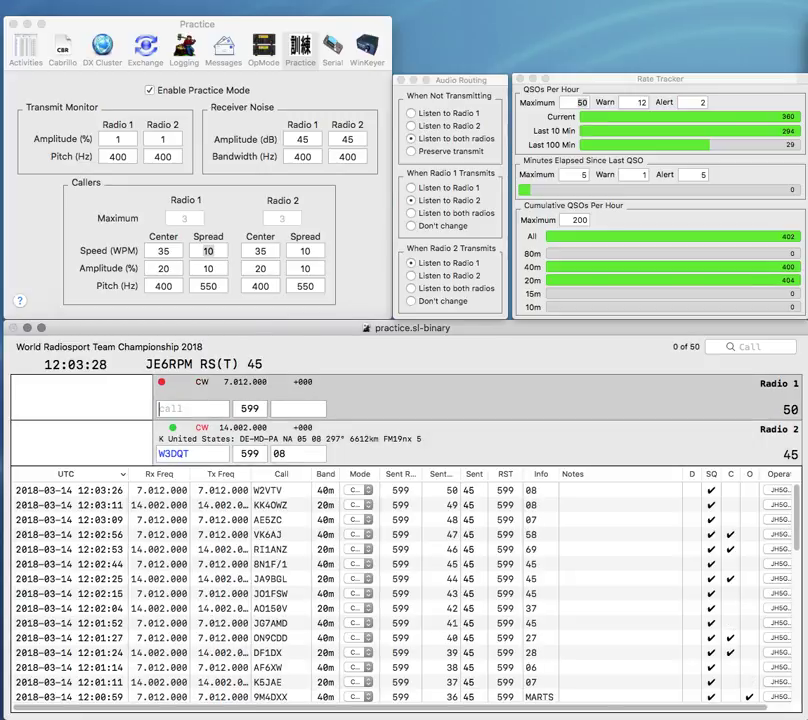
pyautogui.press('Return')
pyautogui.write('T')
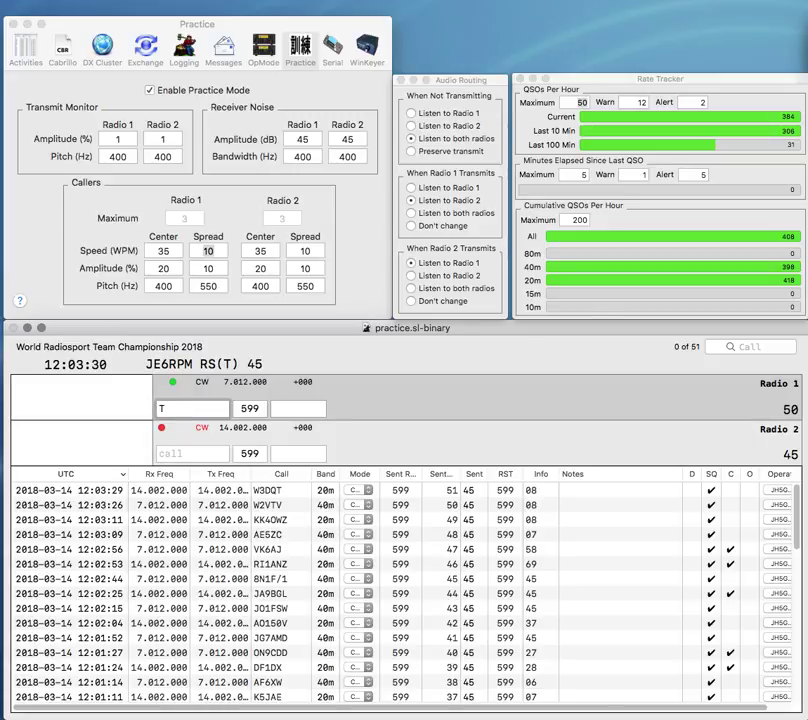
pyautogui.write('HQ')
pyautogui.press('Return')
pyautogui.write('W5TT')
pyautogui.press('Return')
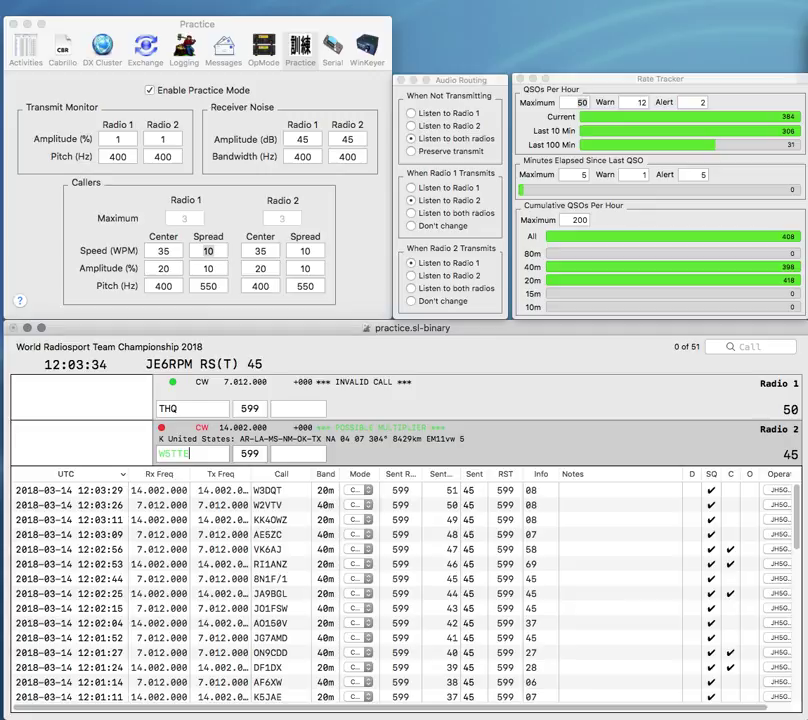
pyautogui.write('E')
pyautogui.press('space')
pyautogui.write('07')
pyautogui.write('40')
pyautogui.press('Return')
pyautogui.press('space')
pyautogui.write('FRC')
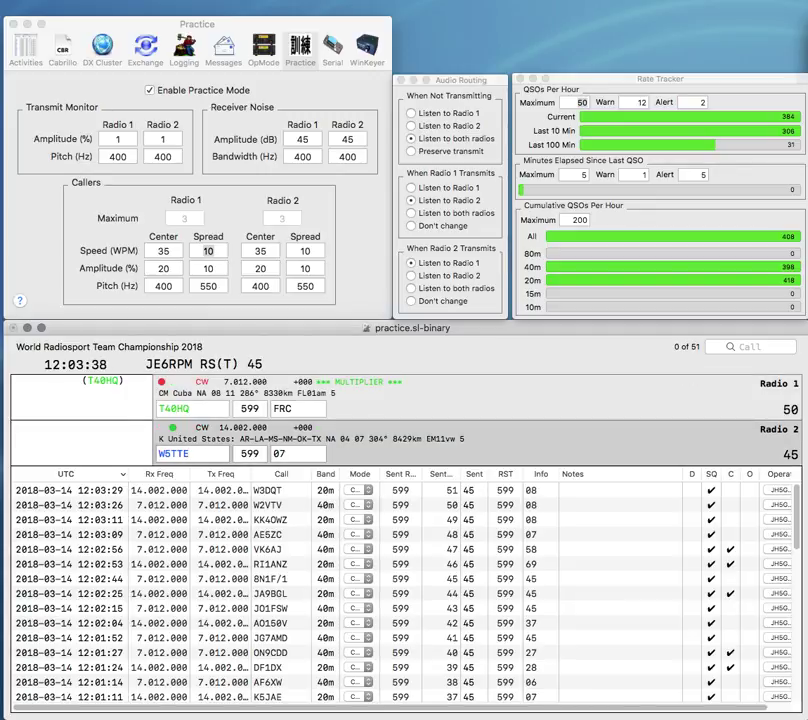
pyautogui.press('Return')
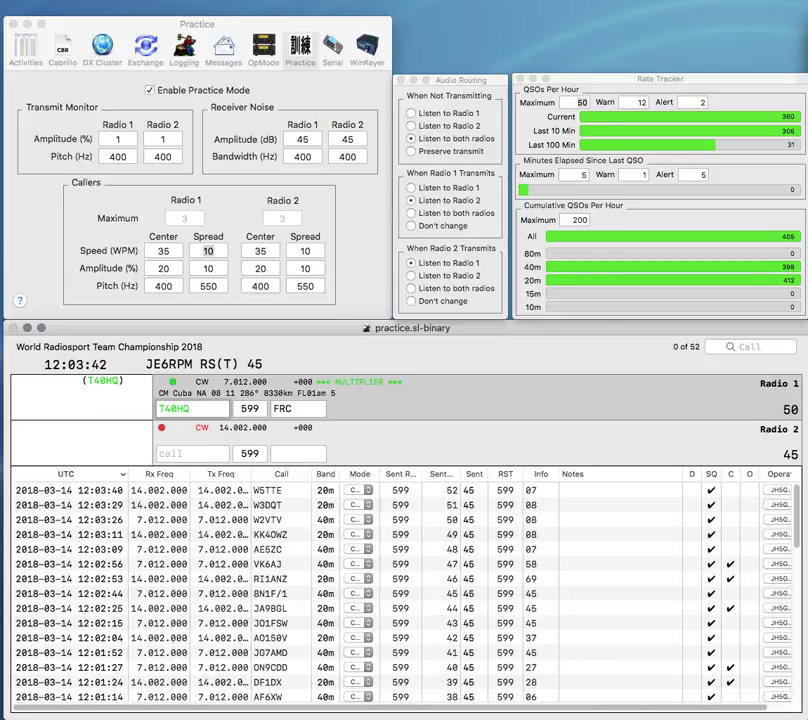
pyautogui.press('Return')
# - Answer RL9X on Radio 1 and S50HQ on Radio 2
pyautogui.write('S5')
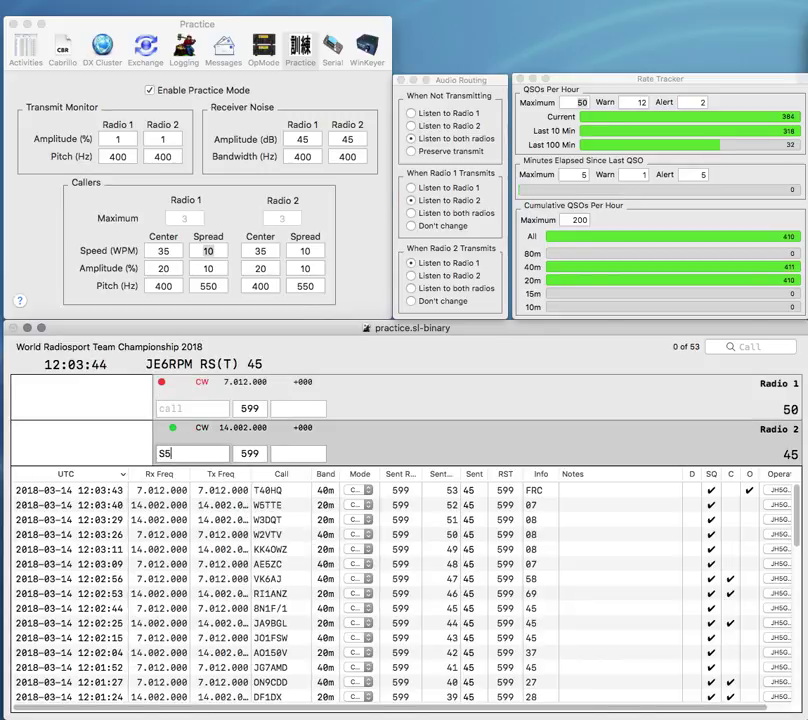
pyautogui.write('RL9X')
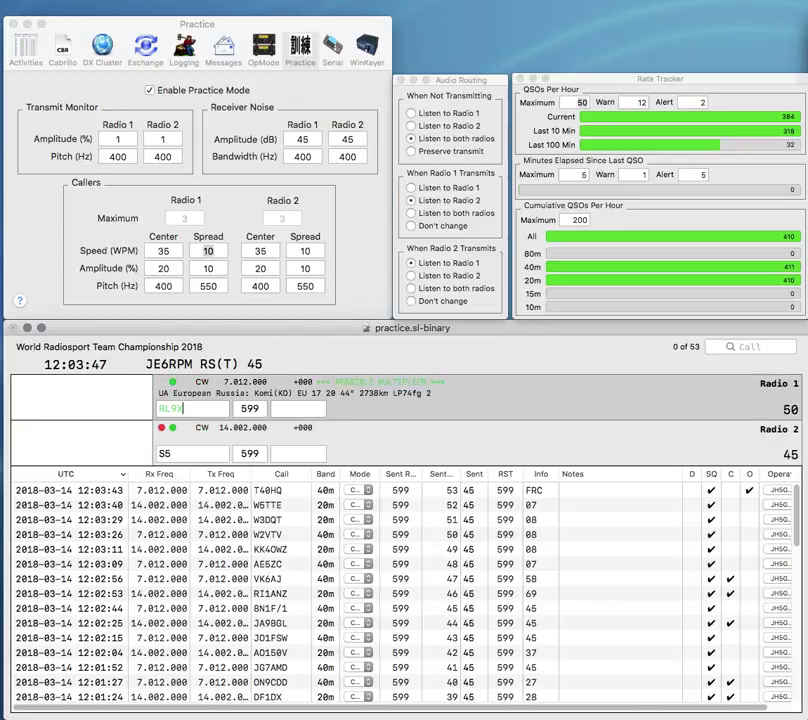
pyautogui.press('Return')
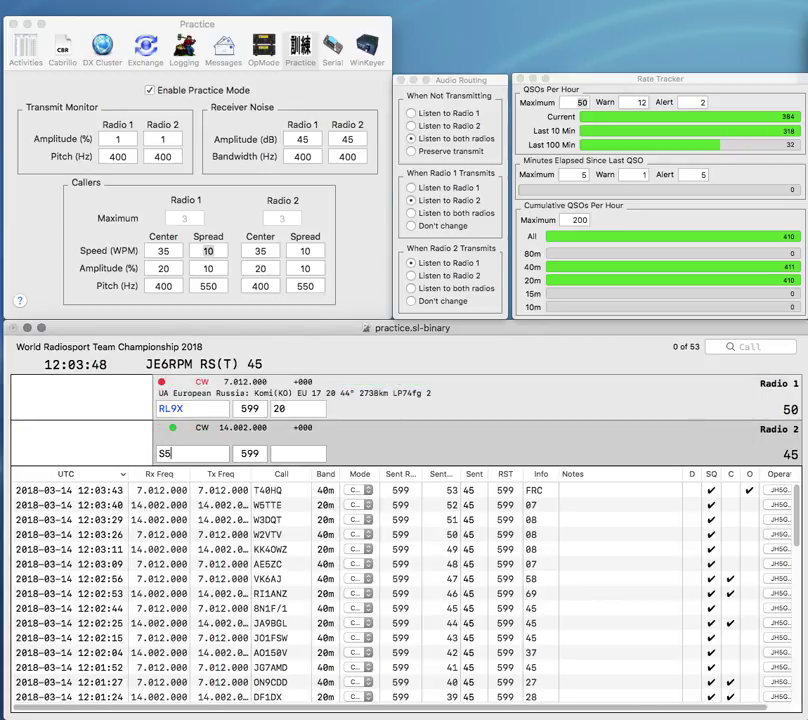
pyautogui.write('0HQ')
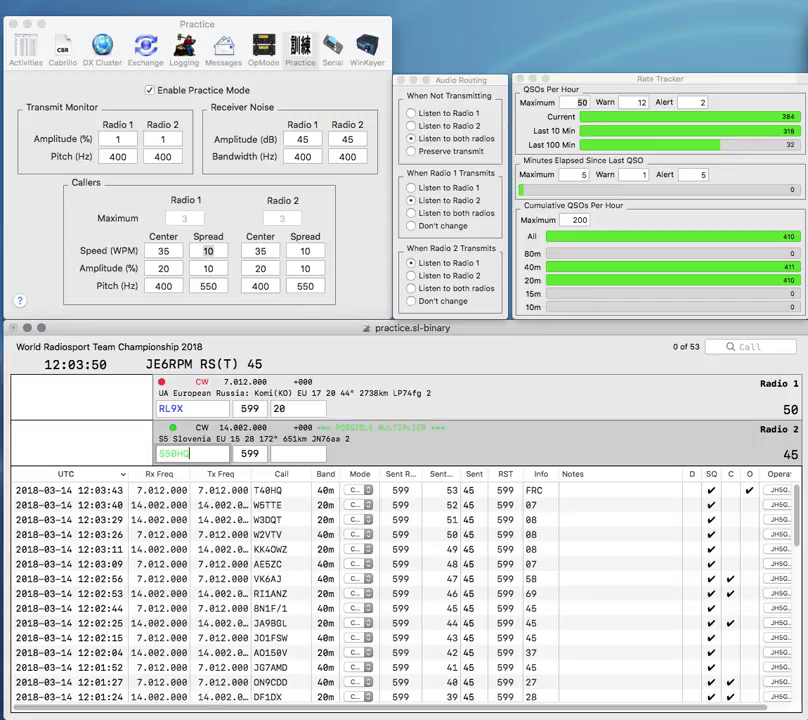
pyautogui.press('Return')
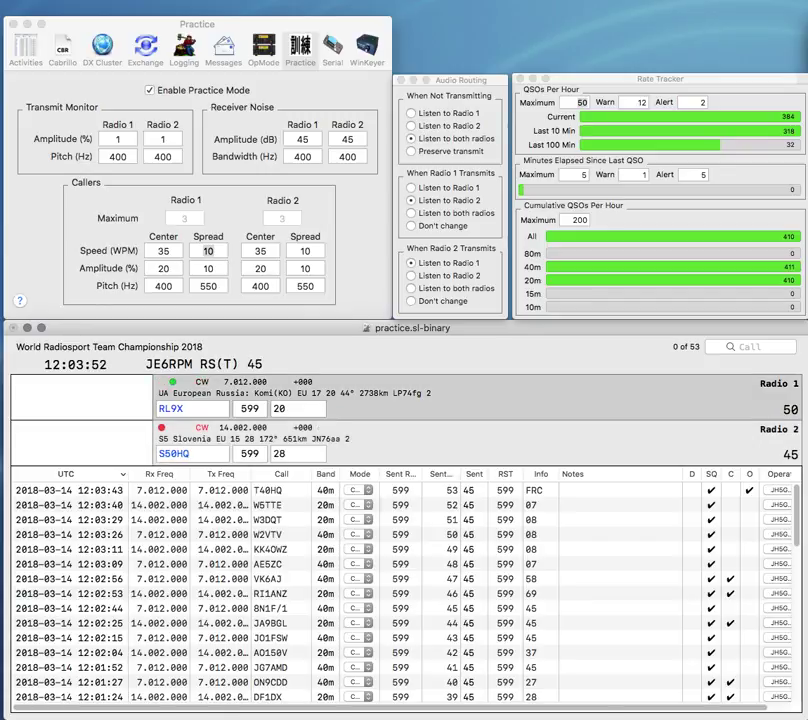
pyautogui.press('Return')
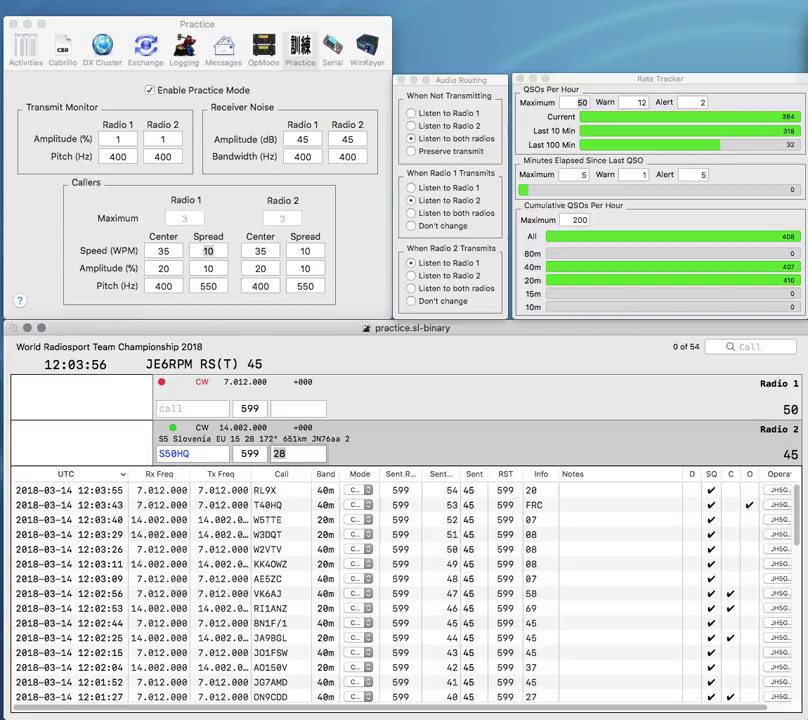
pyautogui.write('ZRS')
pyautogui.press('Return')
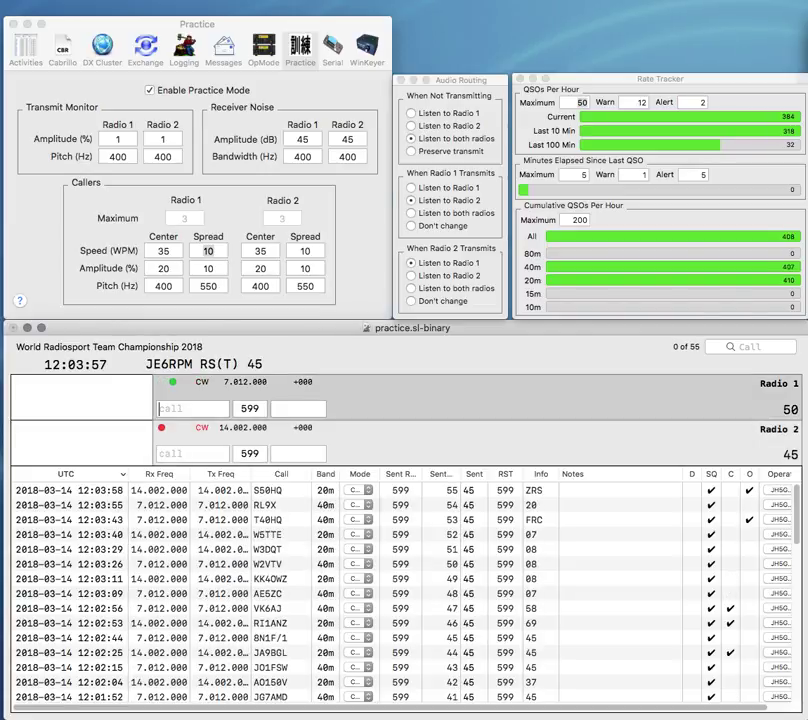
pyautogui.write('WCF')
pyautogui.press('Home')
pyautogui.write('K4')
pyautogui.press('Return')
pyautogui.write('08')
pyautogui.press('Tab')
pyautogui.write('JA')
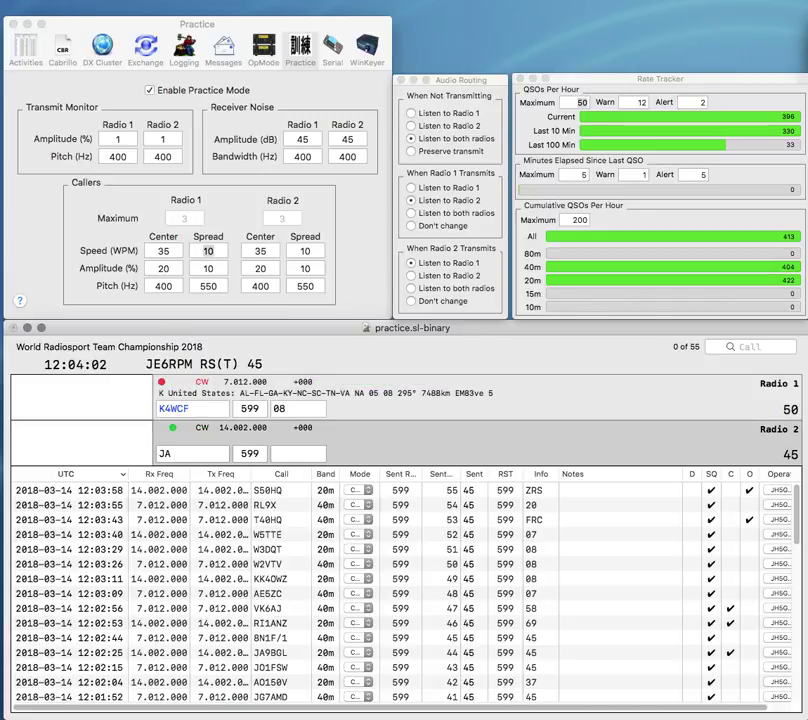
pyautogui.write('0')
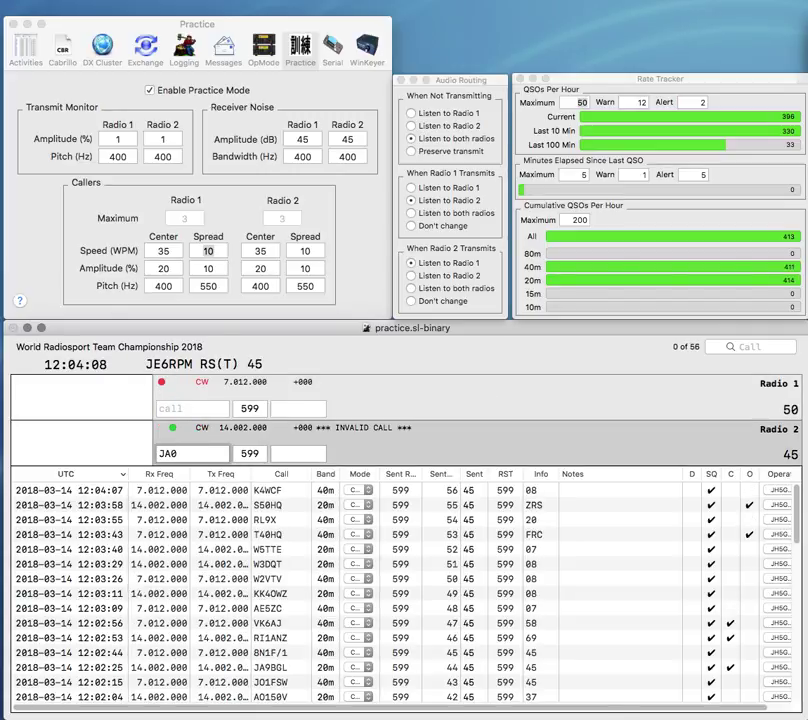
pyautogui.write('FMU')
pyautogui.press('Return')
pyautogui.write('2EMK')
pyautogui.press('Return')
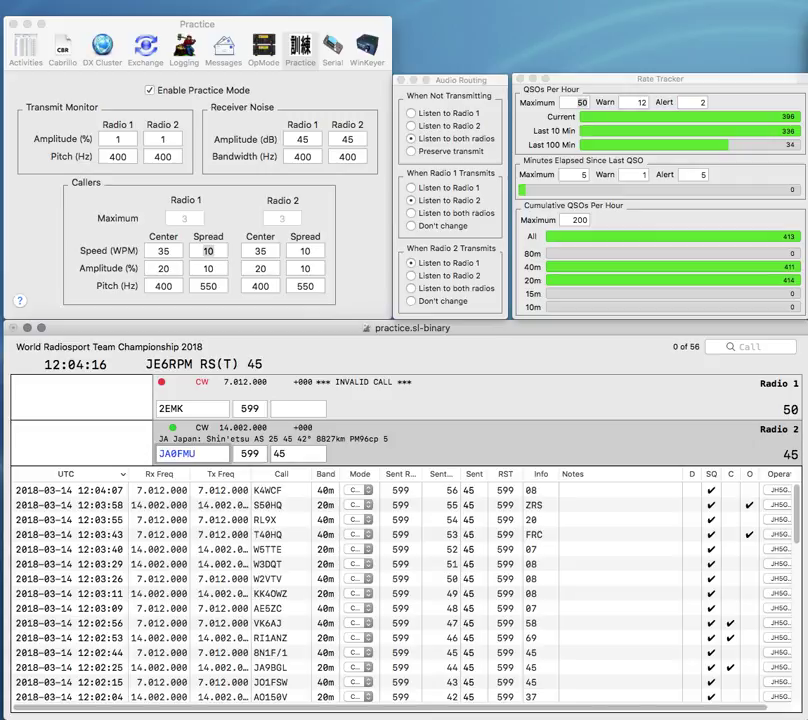
pyautogui.press('Return')
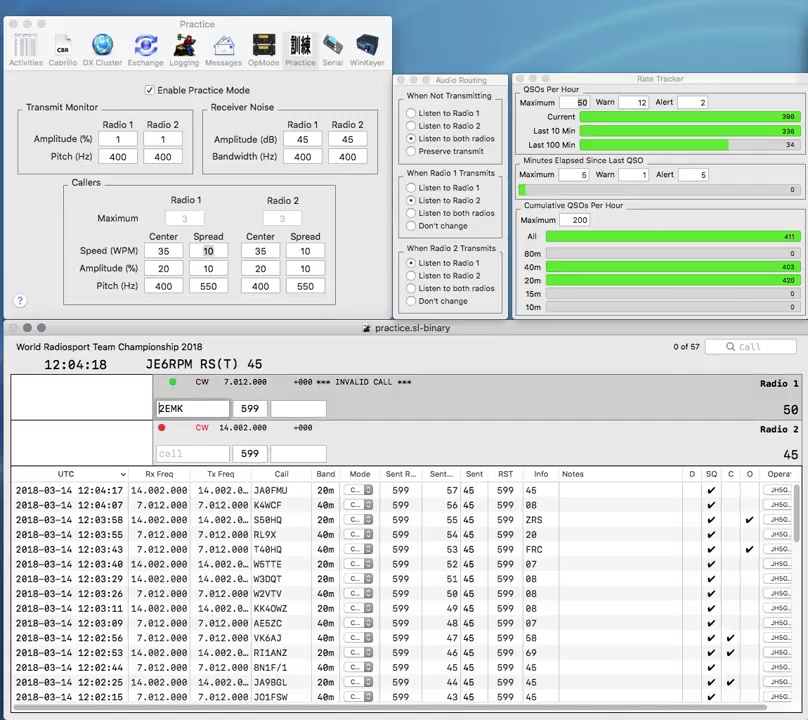
pyautogui.write('YB')
pyautogui.press('Return')
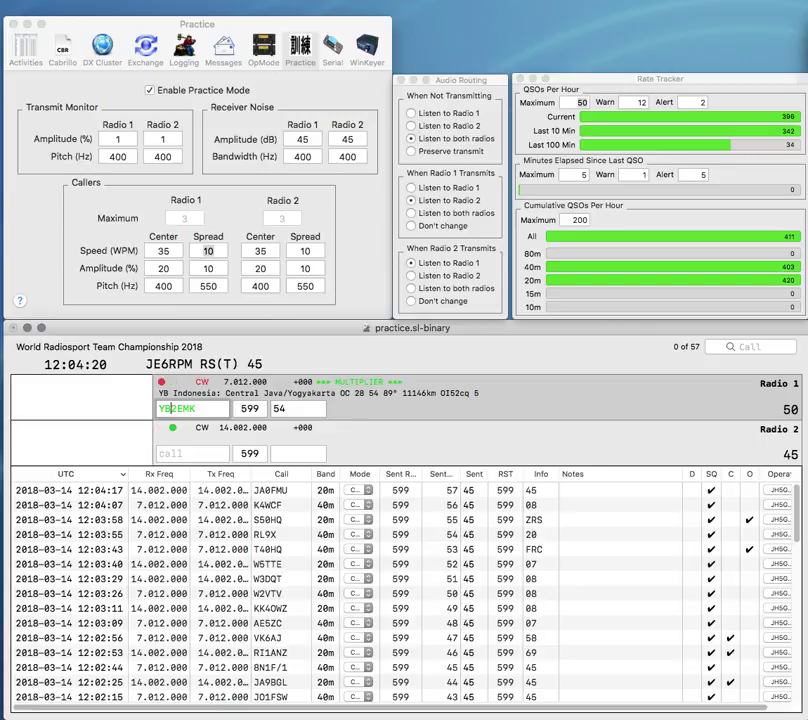
pyautogui.press('Down')
pyautogui.write('EU7SU')
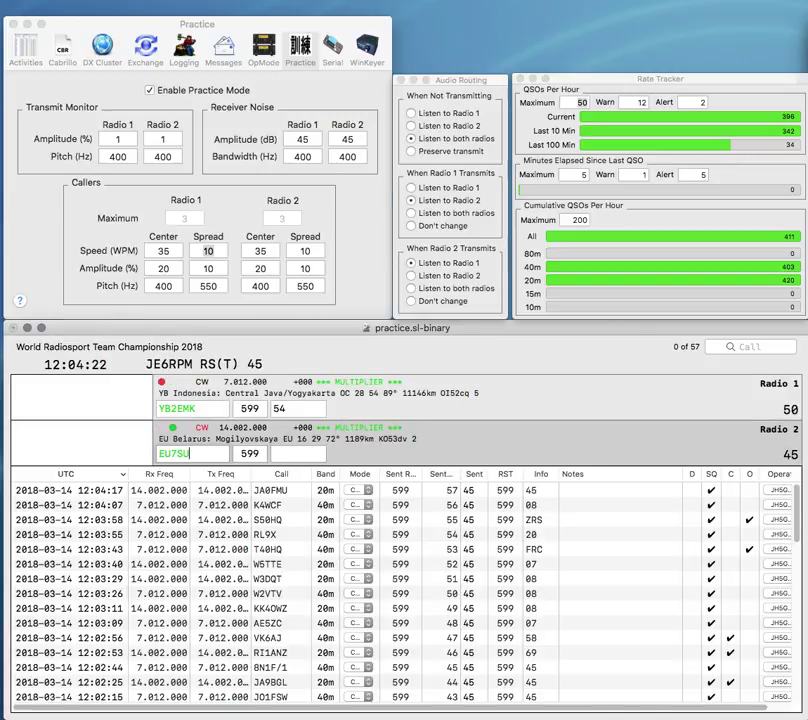
pyautogui.press('space')
pyautogui.press('\\')
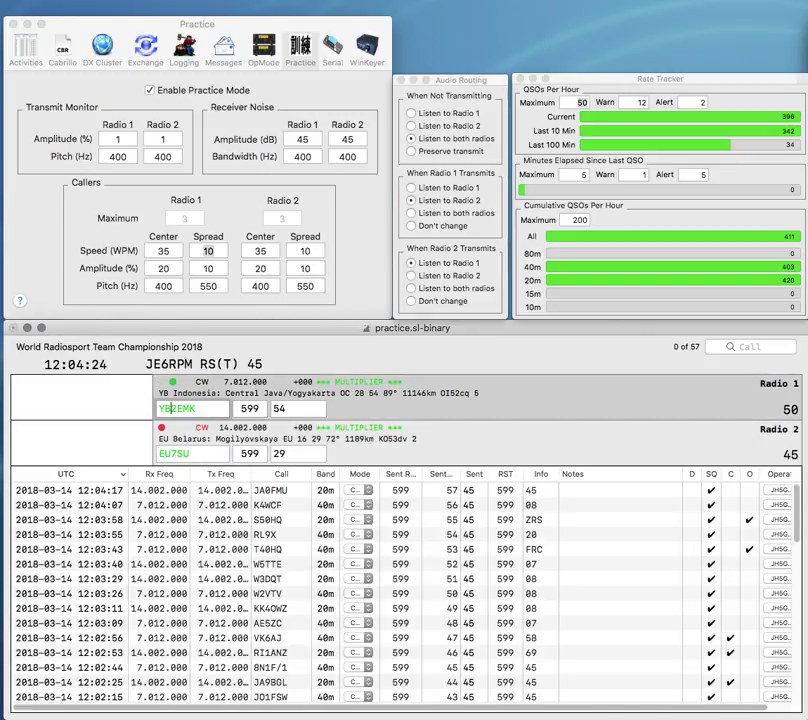
pyautogui.press('Return')
pyautogui.press('\\')
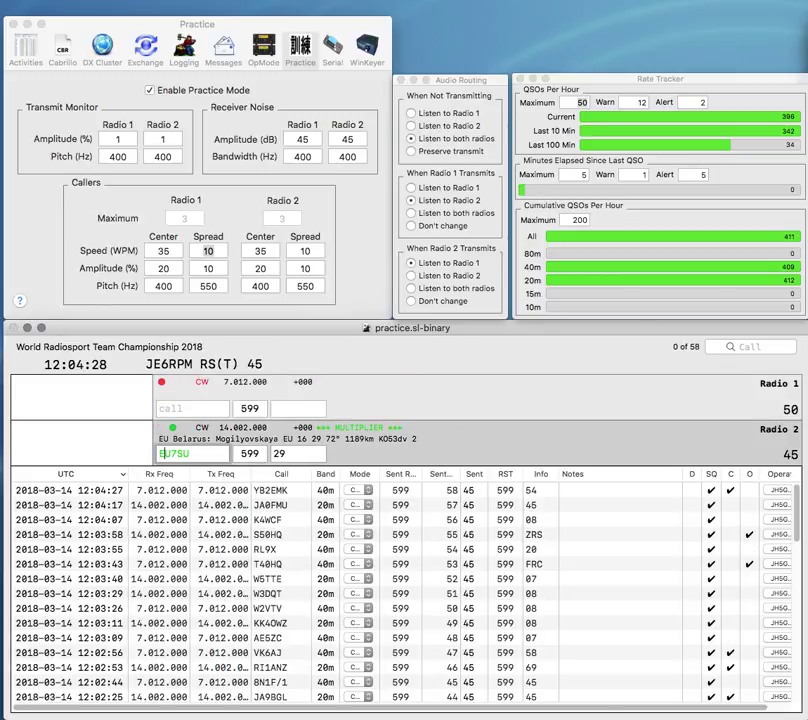
# - Log the Radio 2 contact with its call corrected to EU7SV and answer BG5VSD on Radio 1
pyautogui.press('BackSpace')
pyautogui.write('V')
pyautogui.press('\\')
pyautogui.write('BG5VSD')
pyautogui.press('\\')
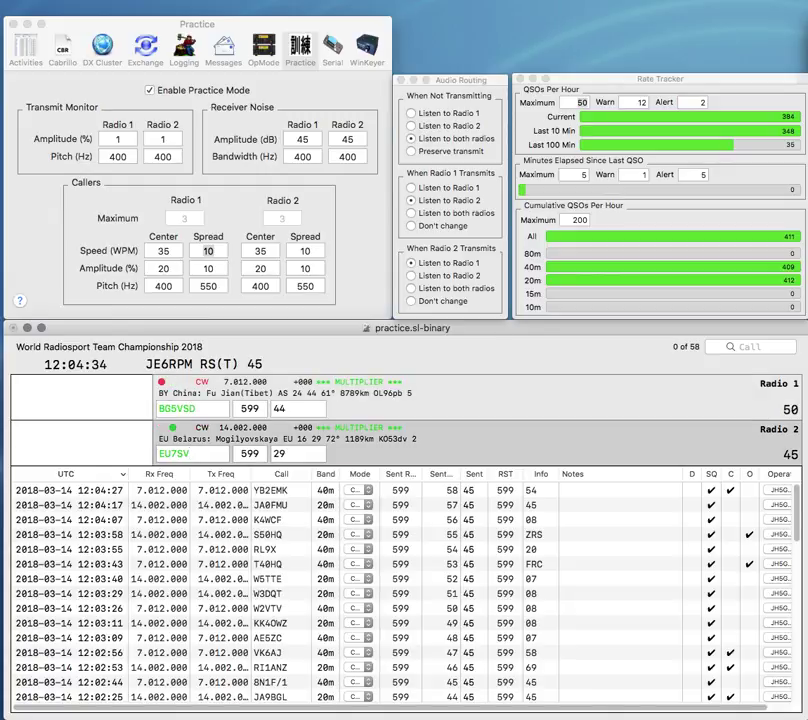
pyautogui.press('Return')
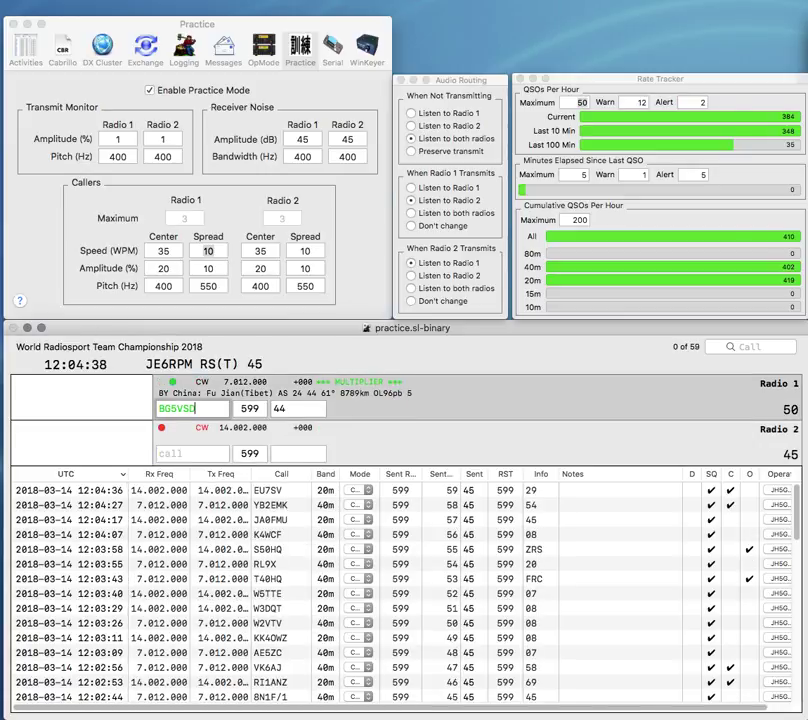
pyautogui.press('Return')
pyautogui.write('EI3JE')
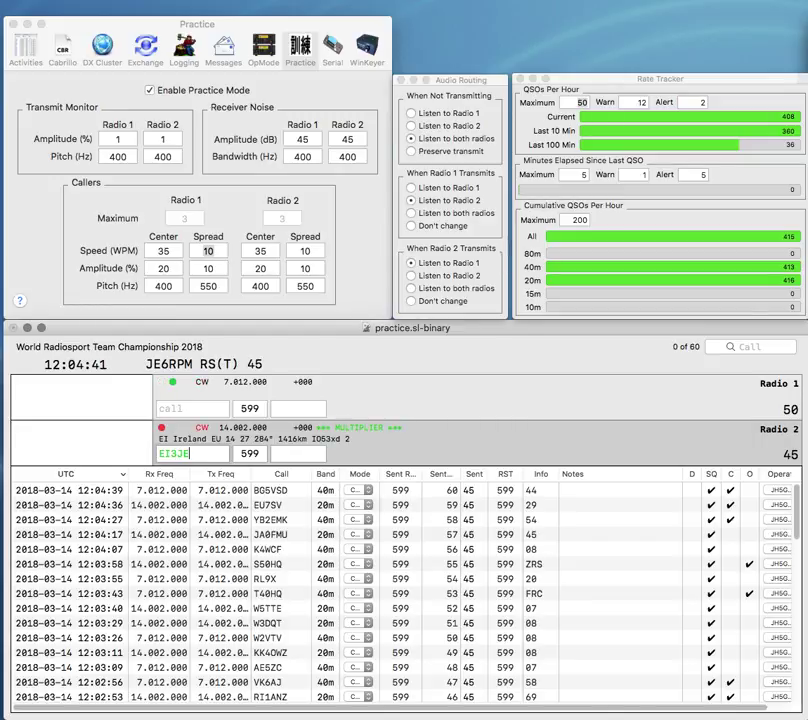
pyautogui.press('Return')
pyautogui.write('KT0K')
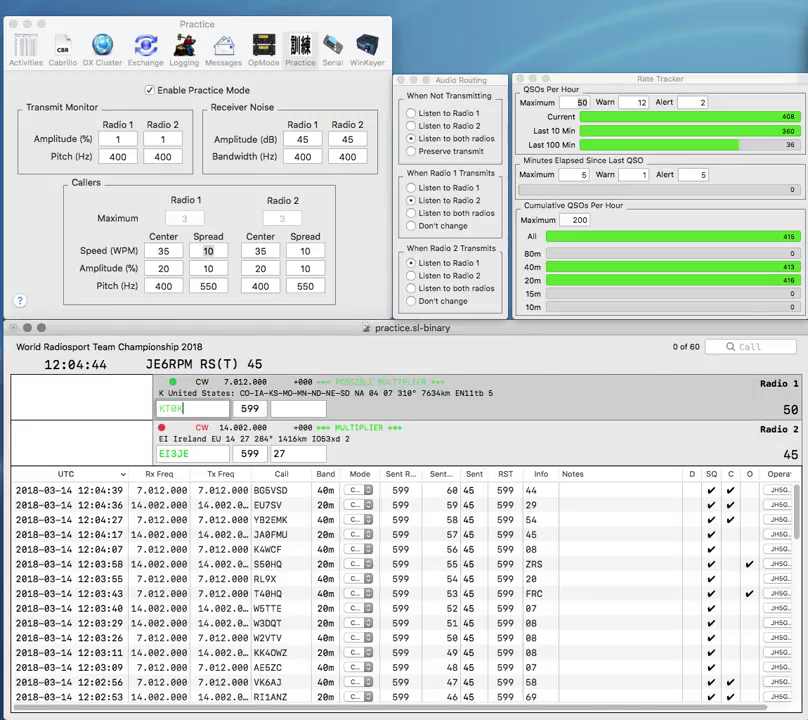
pyautogui.press('Return')
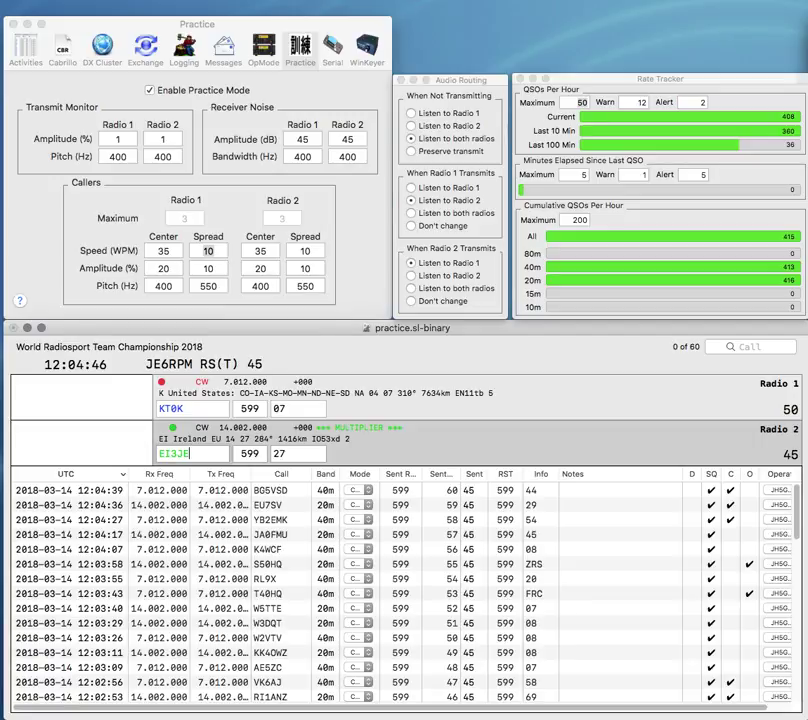
pyautogui.press('Return')
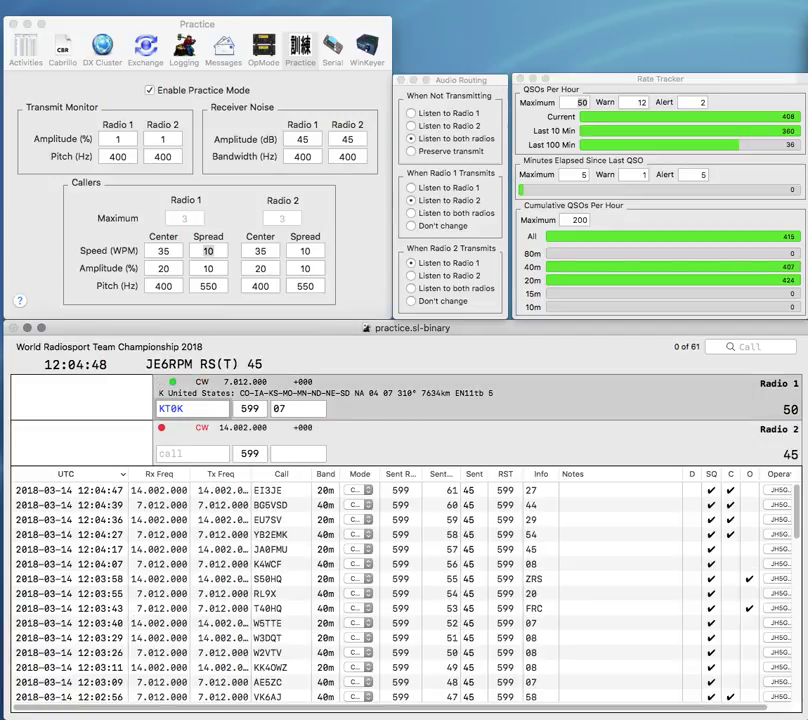
pyautogui.press('Return')
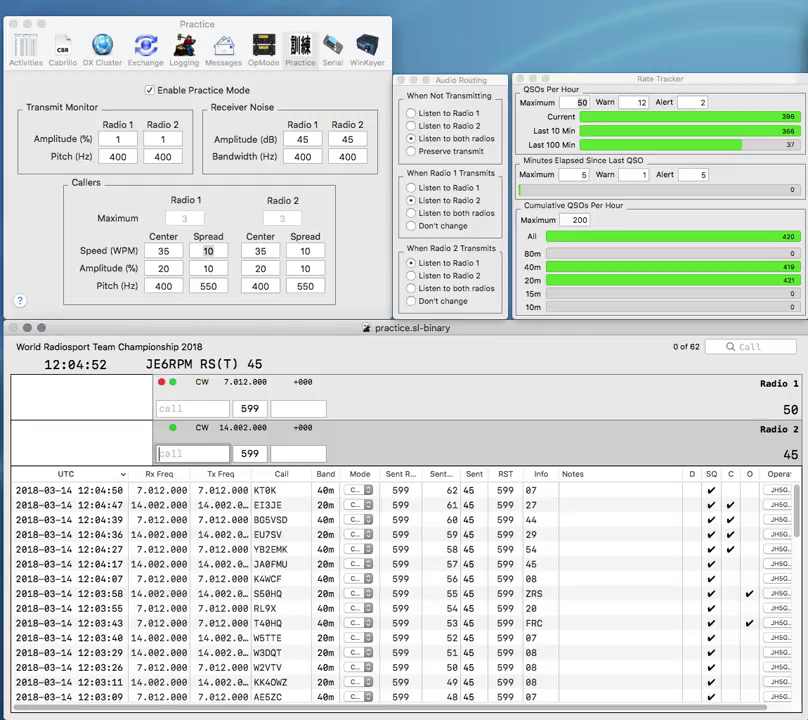
# - Send the partial call LS on Radio 2 and enter the partial call B on Radio 1
pyautogui.write('S')
pyautogui.press('BackSpace')
pyautogui.write('LS')
pyautogui.press('Return')
pyautogui.write('B')
pyautogui.press('`')
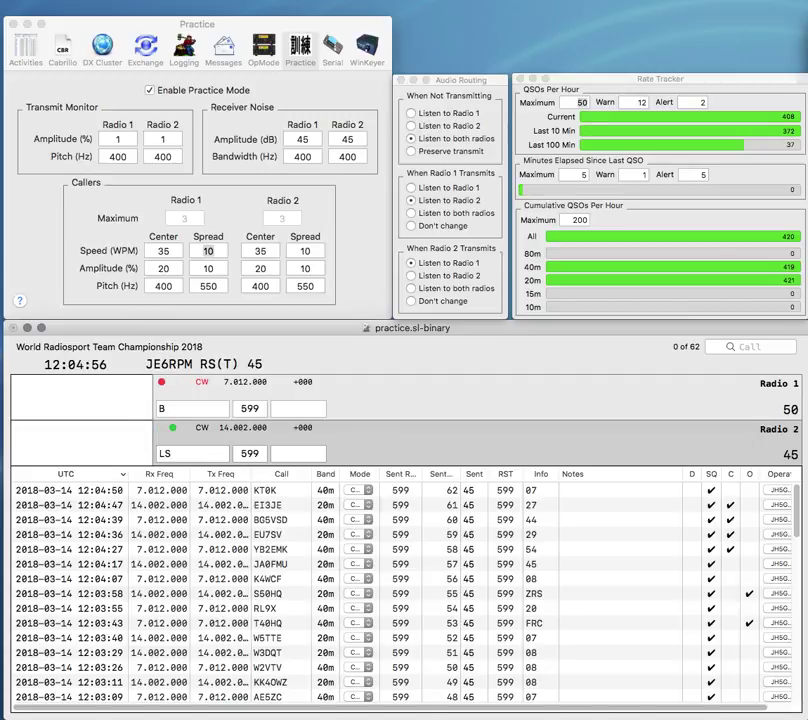
pyautogui.write('K2')
pyautogui.press('Return')
pyautogui.press('`')
pyautogui.write('AGD1')
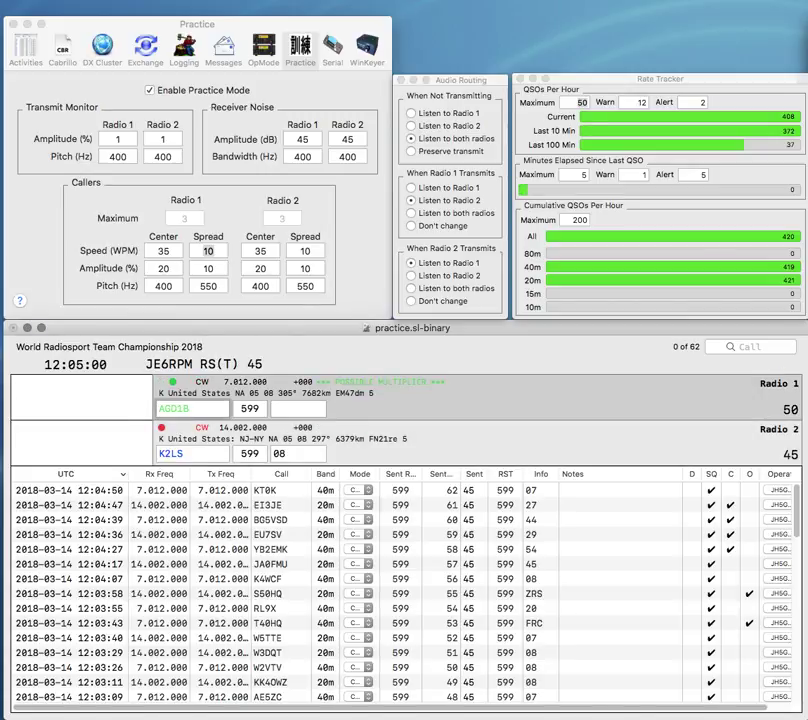
pyautogui.press('Home')
pyautogui.press('Delete')
pyautogui.press('Return')
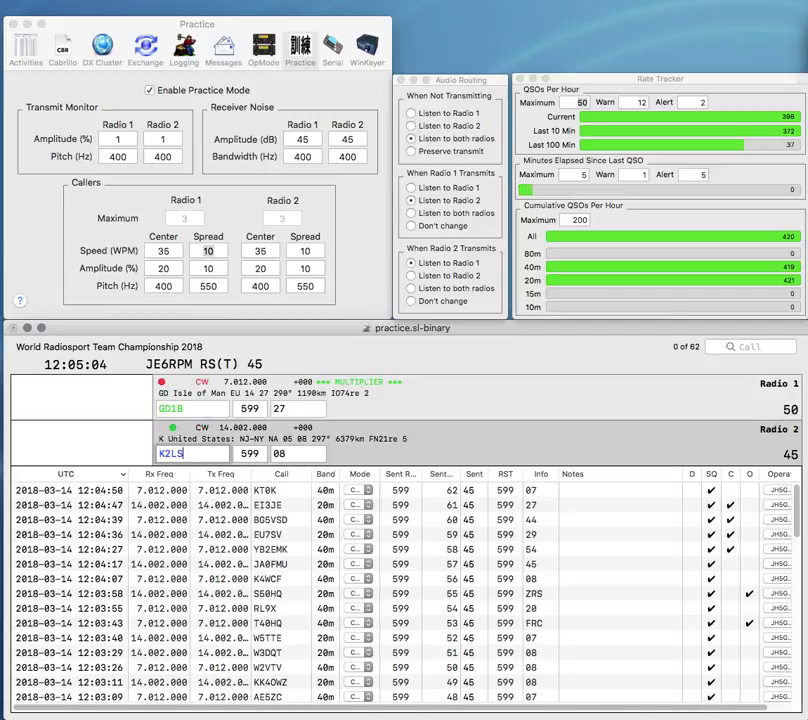
# - Cut the Radio 2 call back to K, and log the Radio 1 contact with its call corrected to PD1B
pyautogui.press('BackSpace')
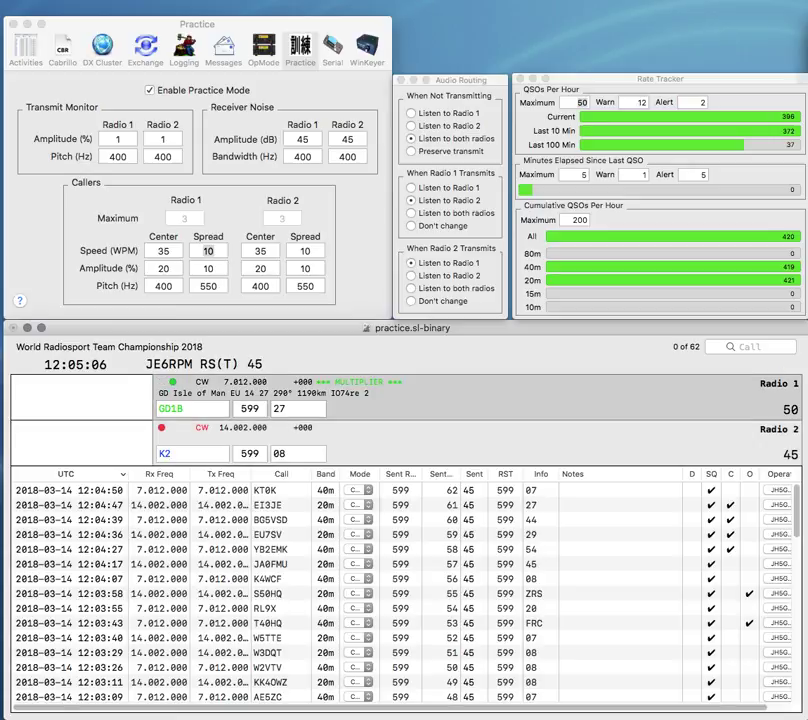
pyautogui.press('Delete')
pyautogui.write('P')
pyautogui.press('Return')
pyautogui.press('BackSpace')
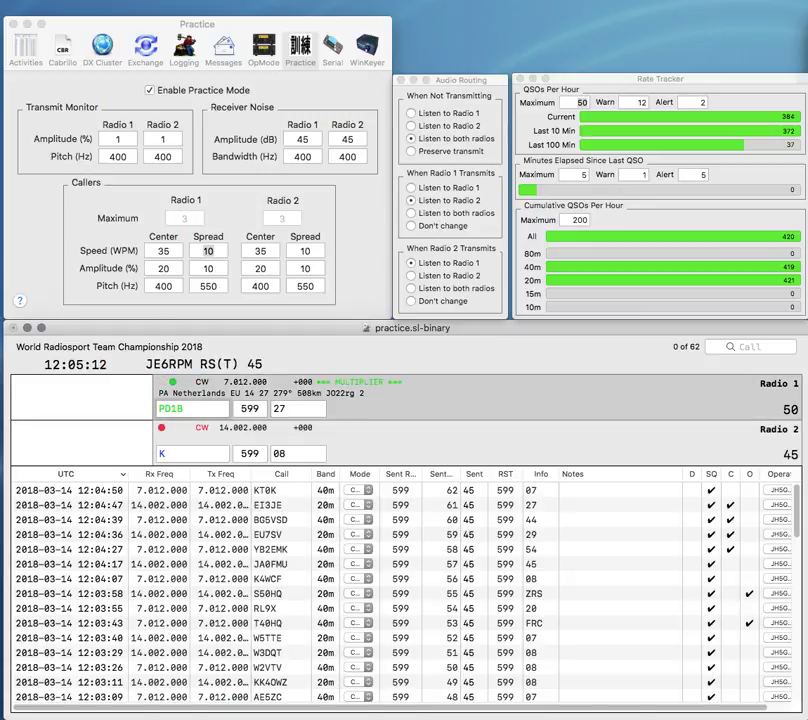
pyautogui.press('Return')
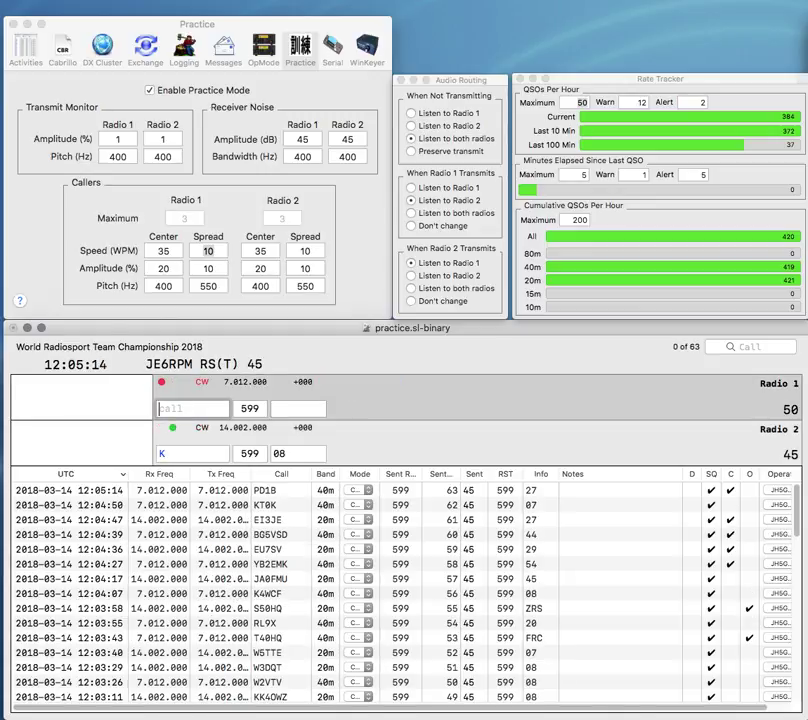
pyautogui.write('YO5')
pyautogui.press('Home')
pyautogui.press('Delete')
pyautogui.press('End')
pyautogui.write('DS')
pyautogui.hotkey('ctrl', 'Left')
pyautogui.write('IZ')
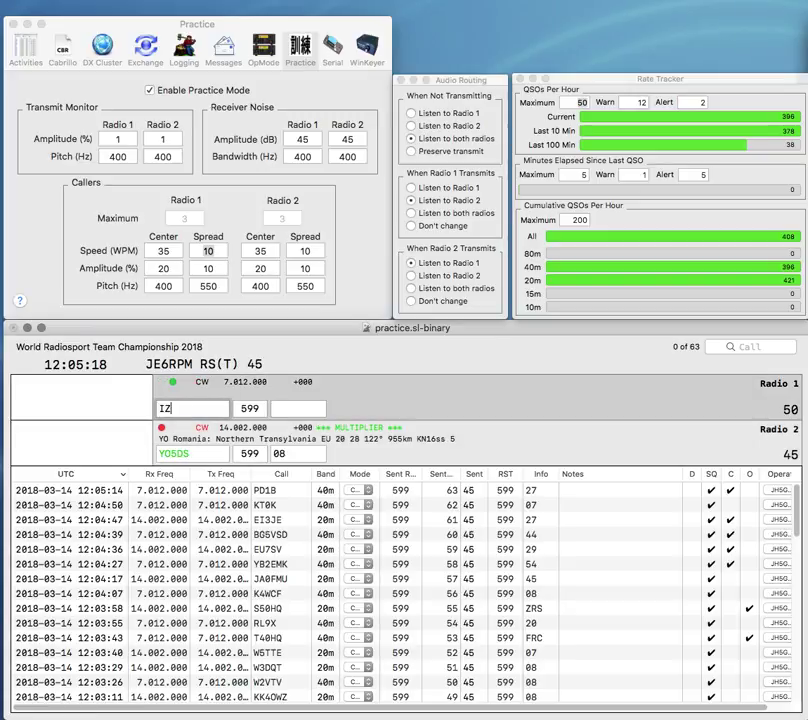
pyautogui.write('5UFR')
pyautogui.press('Return')
pyautogui.write('28')
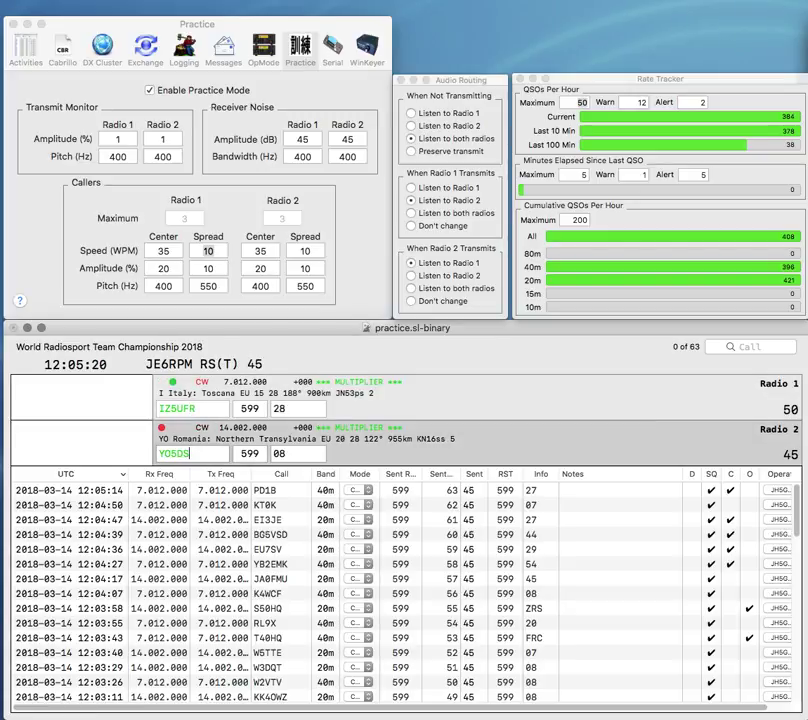
pyautogui.press('Left')
pyautogui.press('Left')
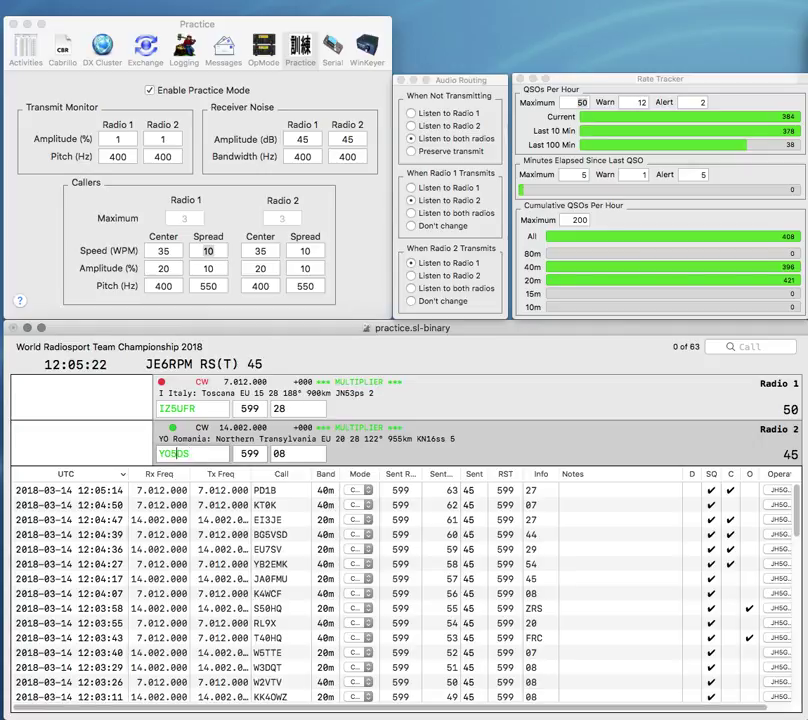
pyautogui.write('K')
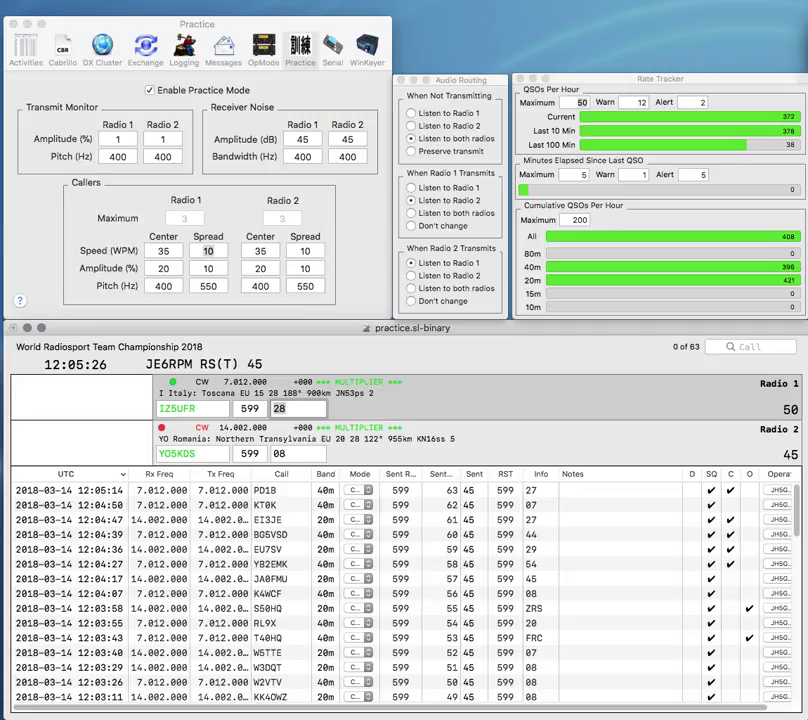
pyautogui.press('Return')
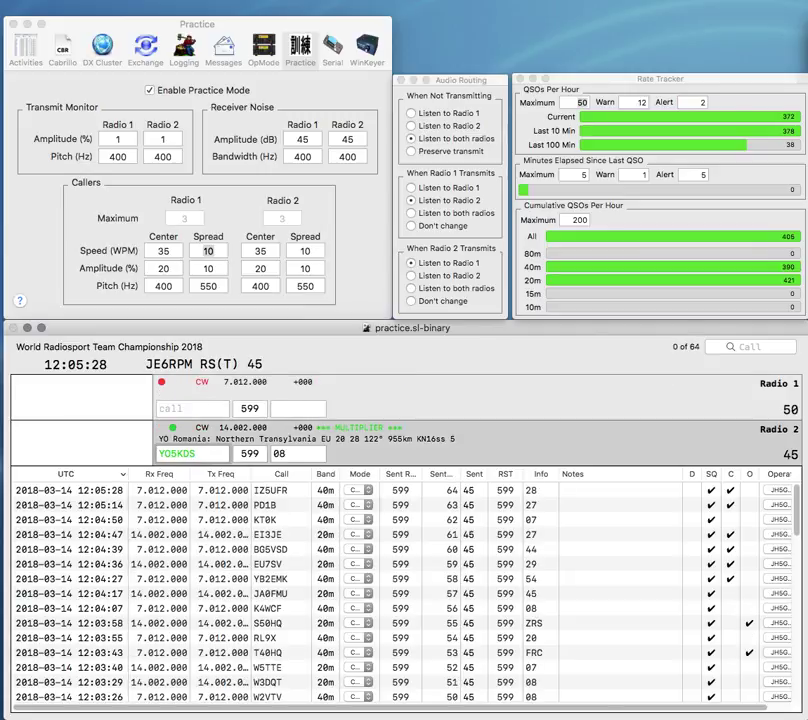
pyautogui.write('28')
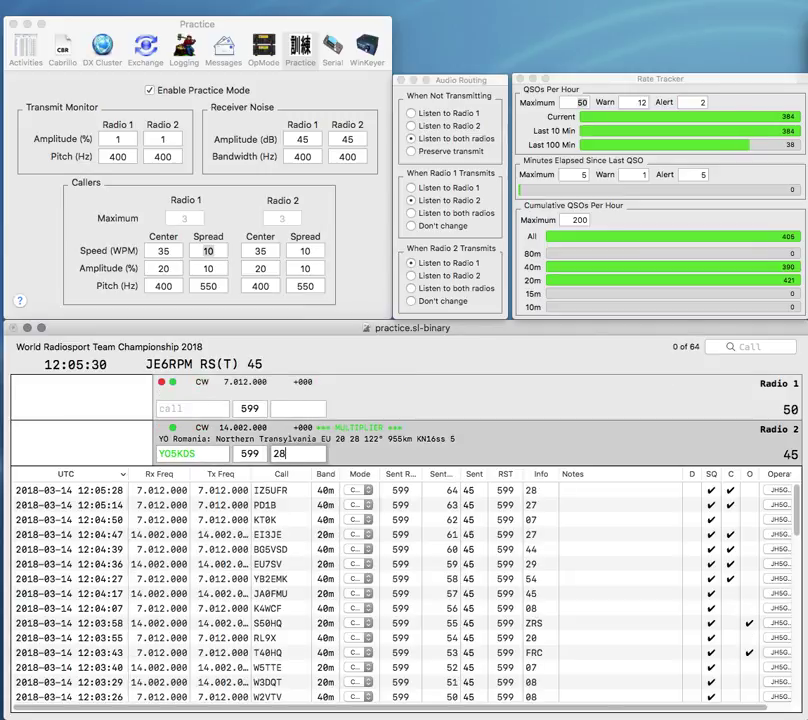
pyautogui.press('Return')
pyautogui.write('1M')
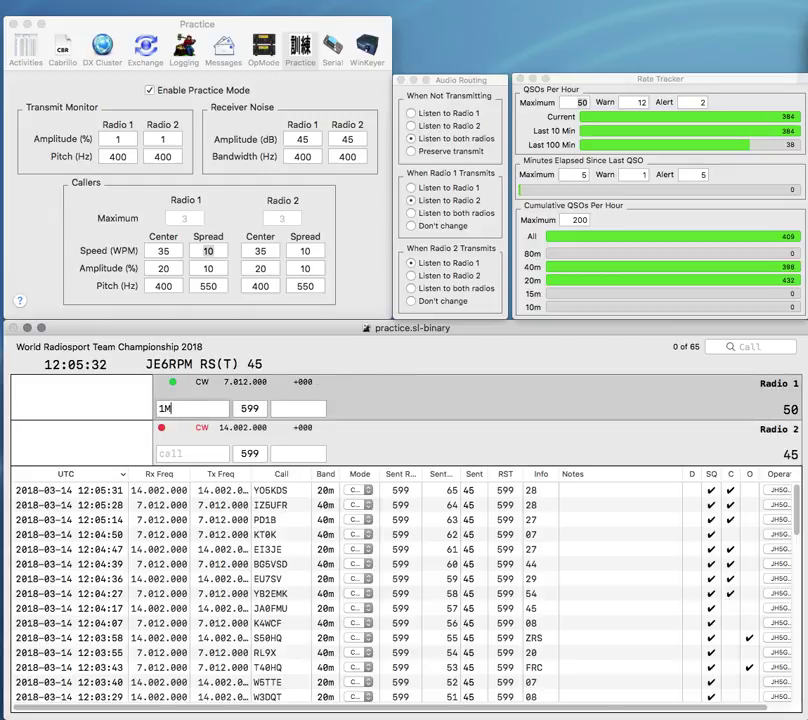
pyautogui.press('`')
pyautogui.write('N')
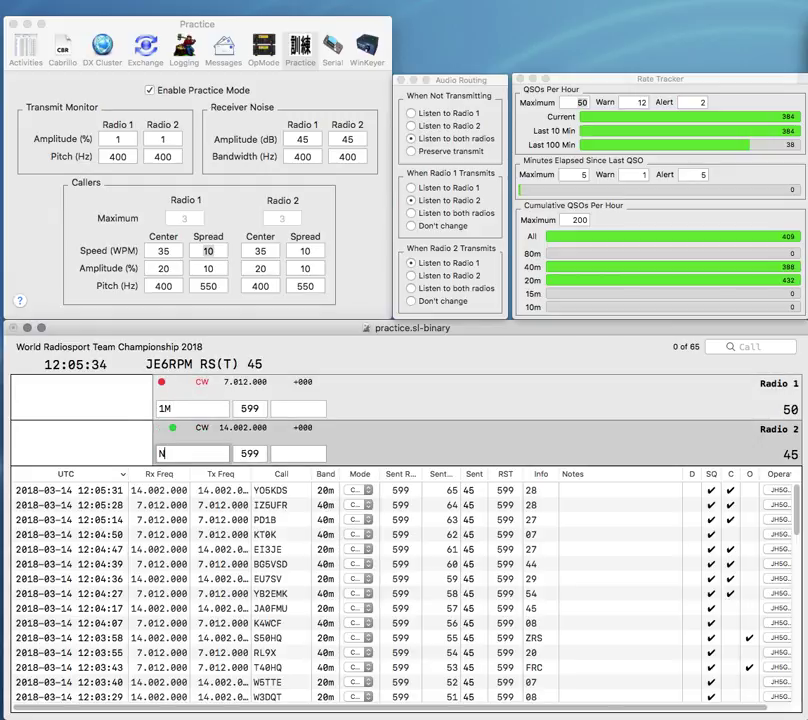
pyautogui.write('6YOX')
pyautogui.press('Return')
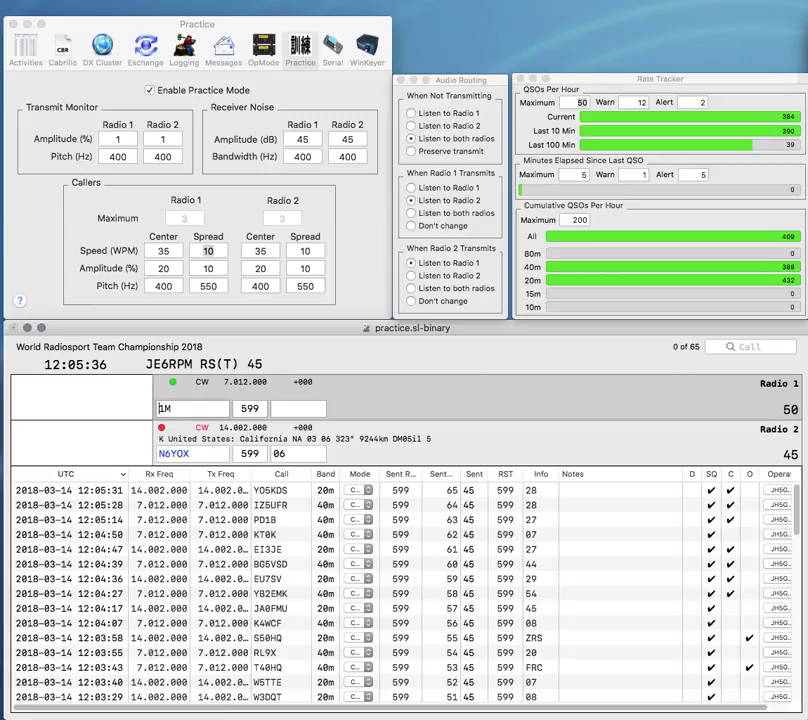
pyautogui.write('WT')
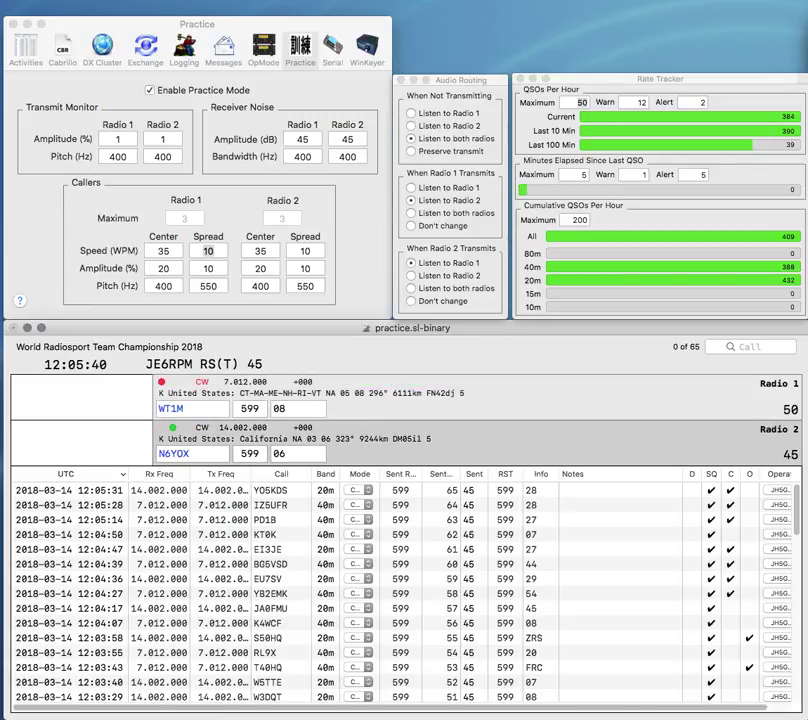
pyautogui.press('Return')
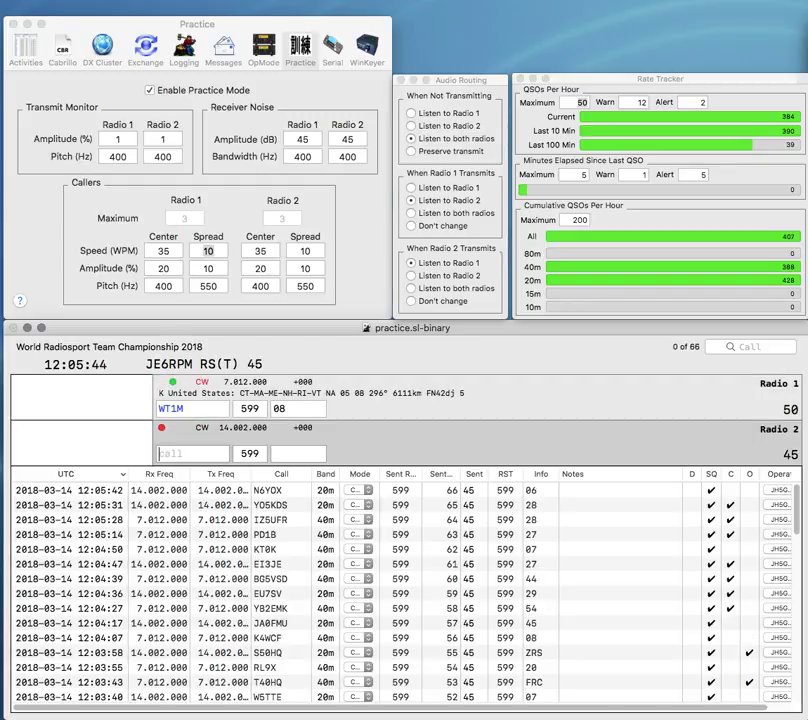
pyautogui.press('Return')
pyautogui.write('V')
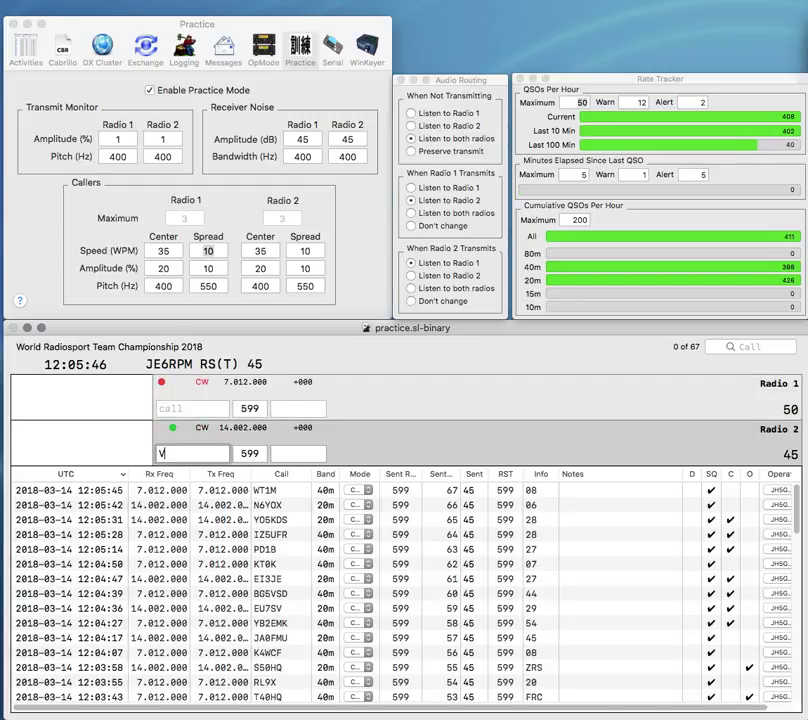
pyautogui.write('A2UQ')
pyautogui.press('Return')
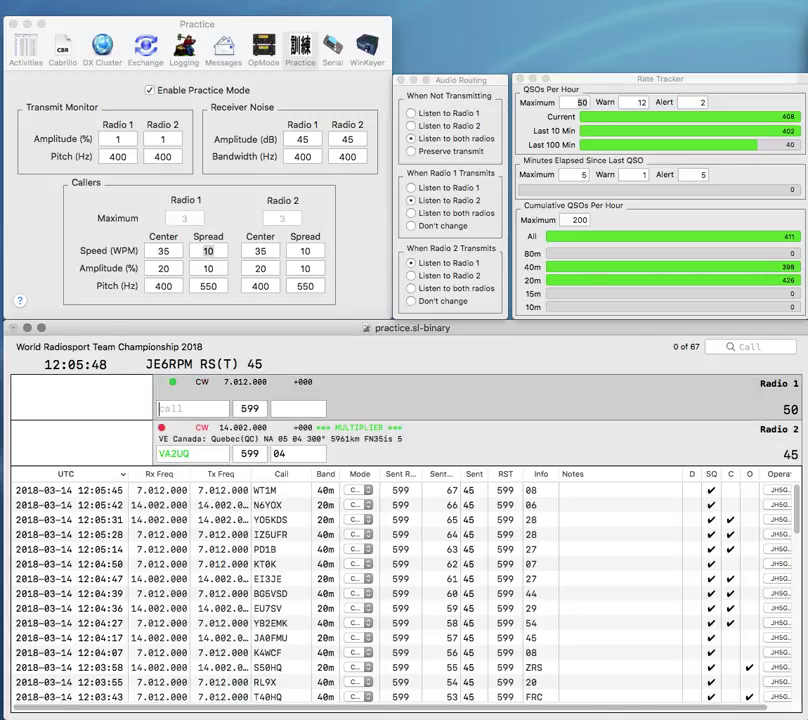
pyautogui.write('LR')
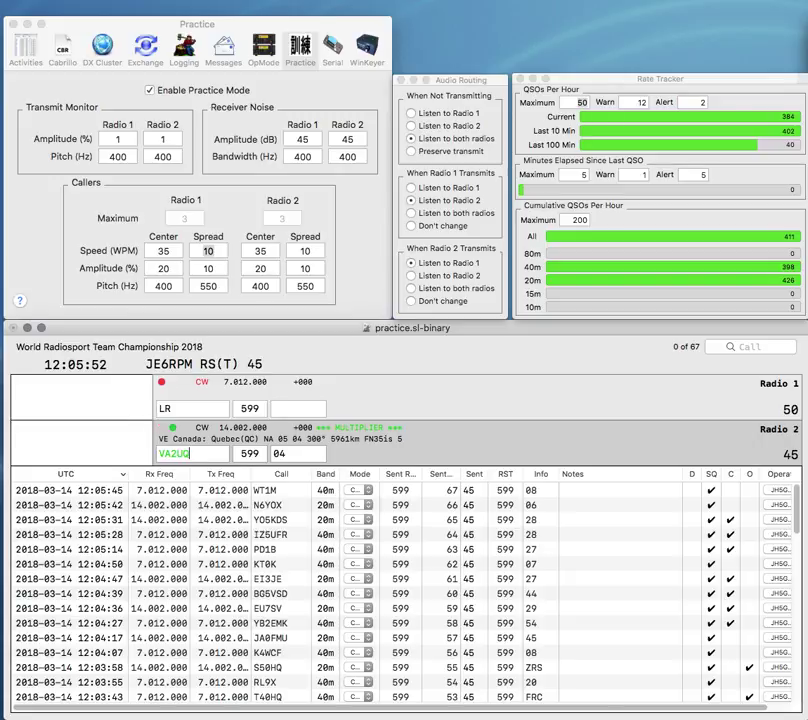
pyautogui.press('Return')
pyautogui.write('HK3')
pyautogui.press('Return')
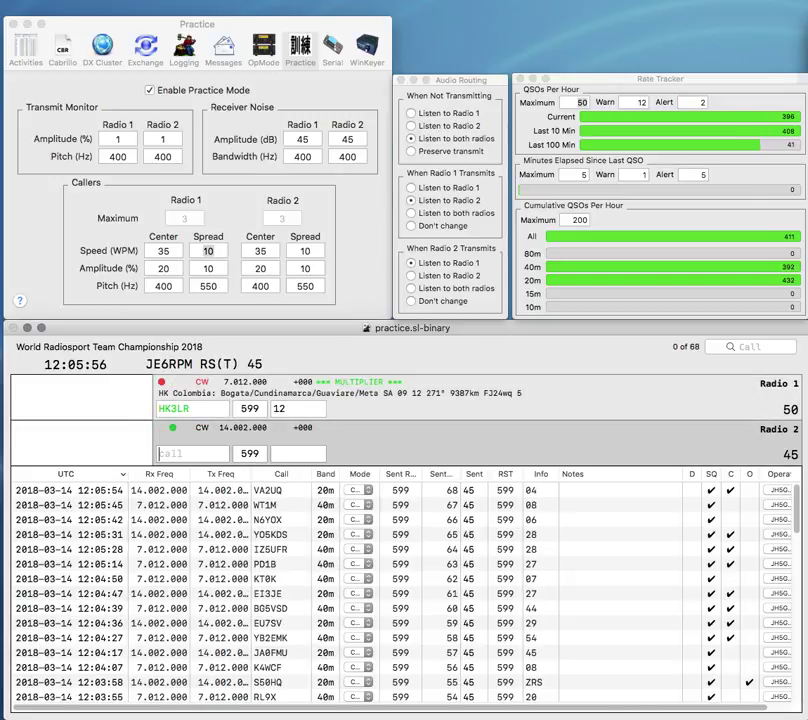
# - Answer JH1FSL on Radio 2 and log it along with HK3LR on Radio 1, setting HK3LR's exchange to LCRA
pyautogui.write('JH1')
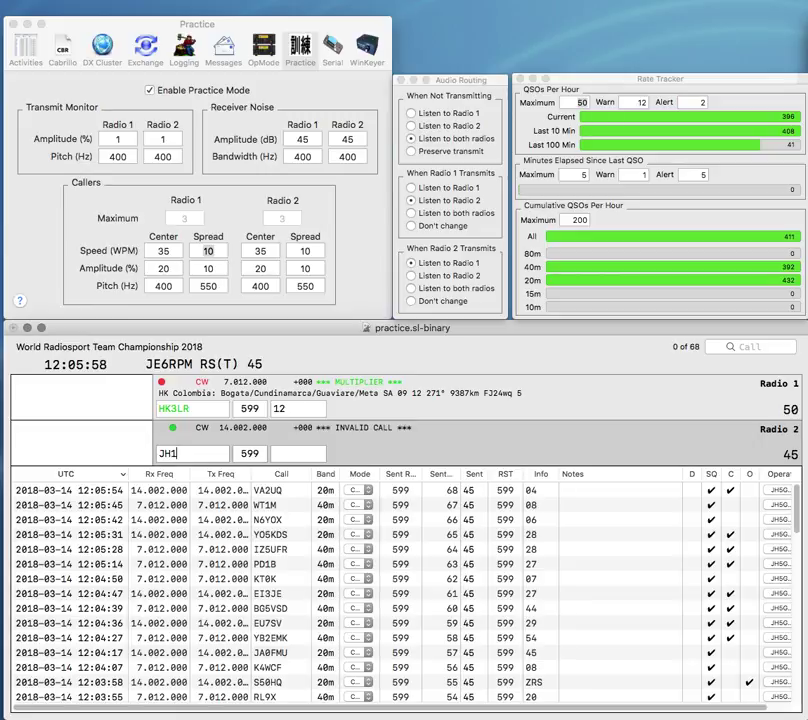
pyautogui.write('FSL')
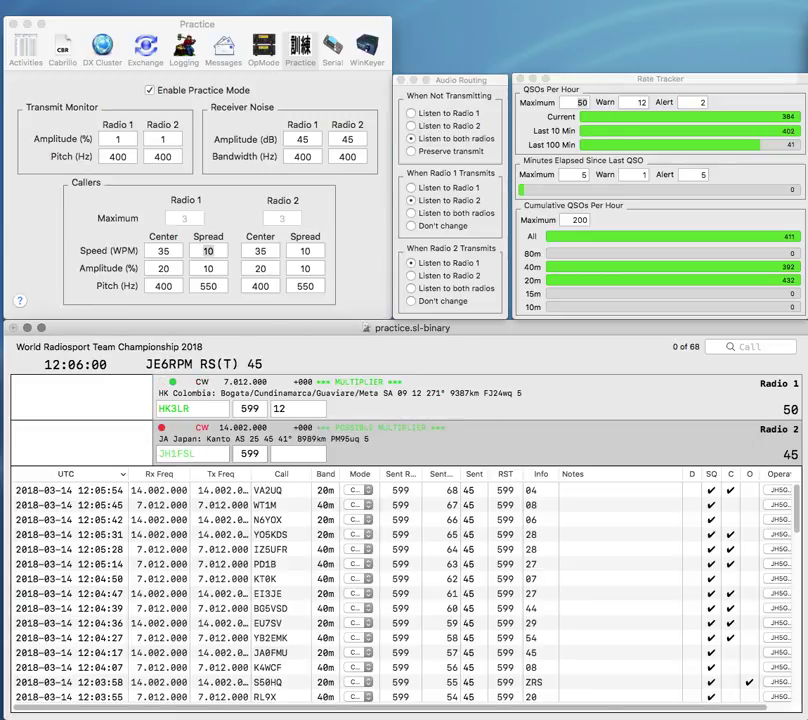
pyautogui.press('Return')
pyautogui.write('LCRA')
pyautogui.press('Return')
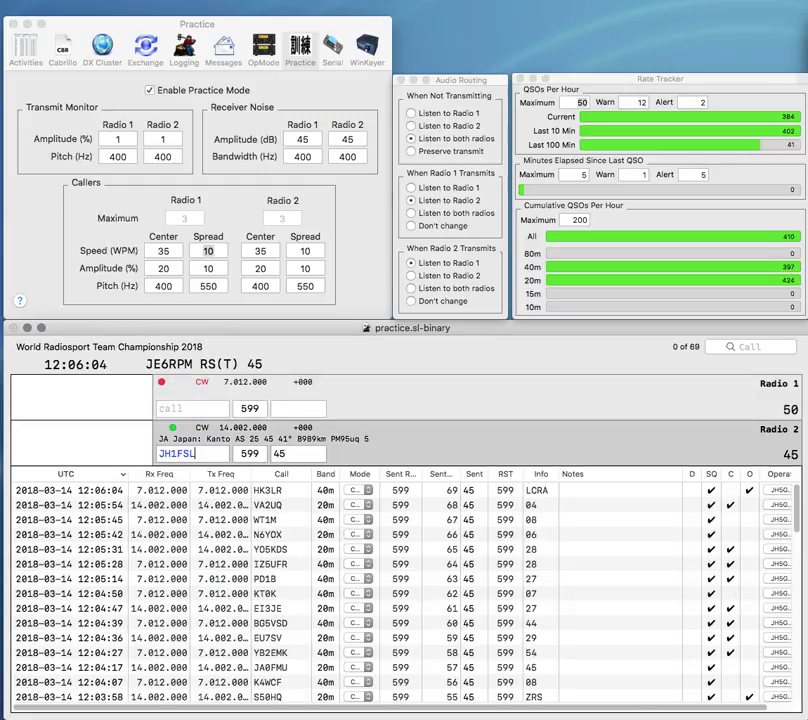
pyautogui.press('Return')
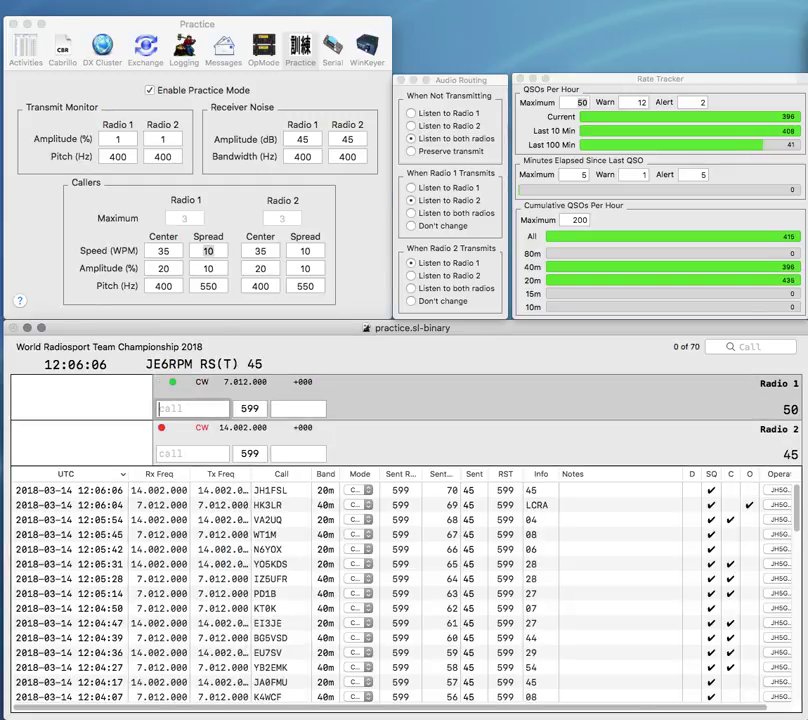
# - Answer G2L on Radio 1 and K6XN on Radio 2, and log both contacts
pyautogui.write('G2L')
pyautogui.press('Return')
pyautogui.write('K6XN')
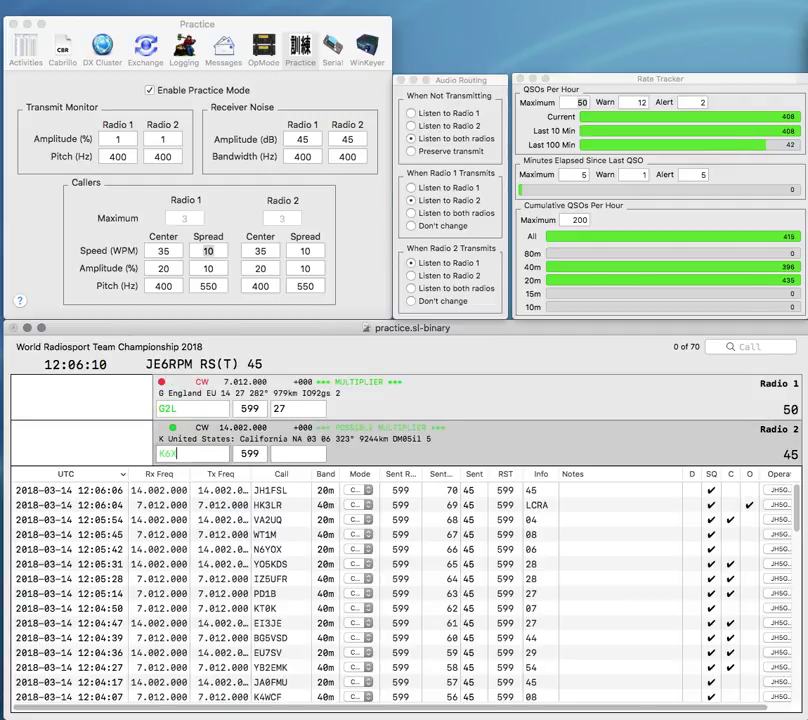
pyautogui.press('Return')
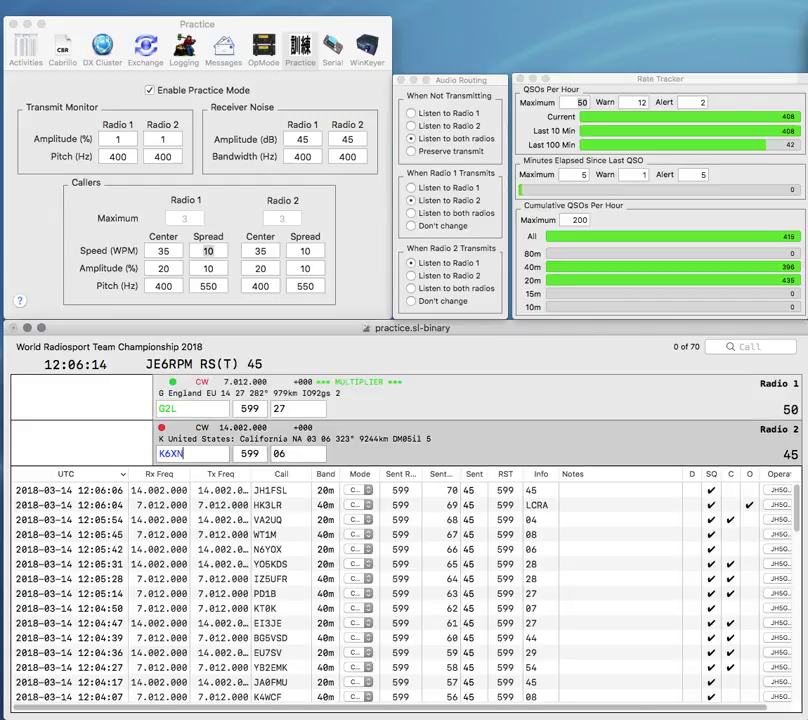
pyautogui.press('Return')
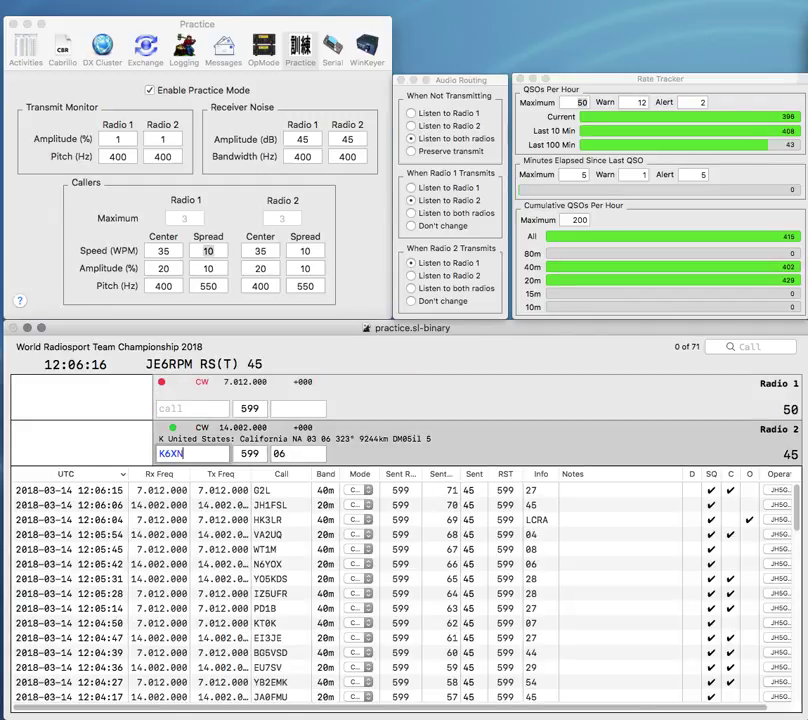
pyautogui.press('Return')
pyautogui.write('K5UO')
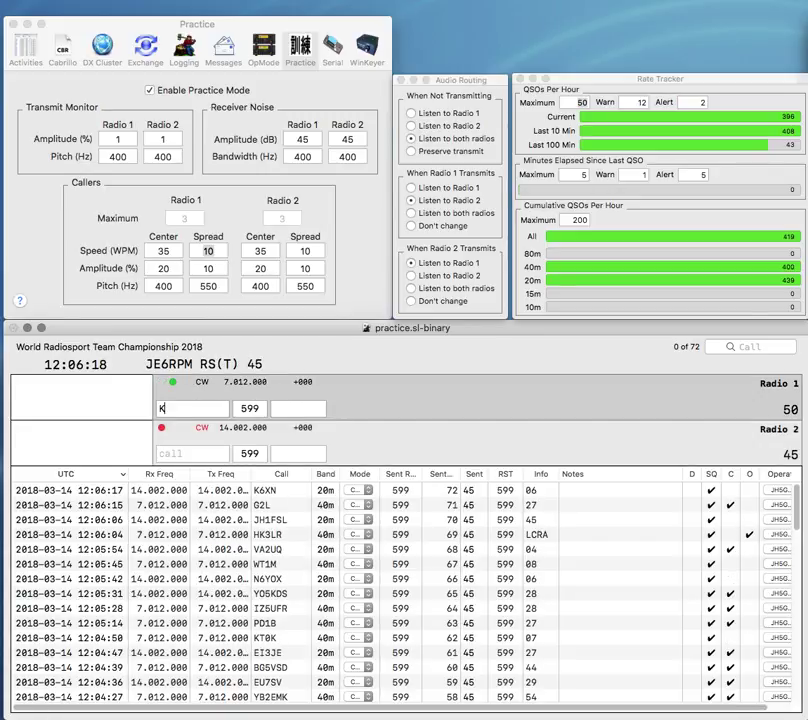
pyautogui.press('Return')
pyautogui.write('DF9PG')
pyautogui.press('Return')
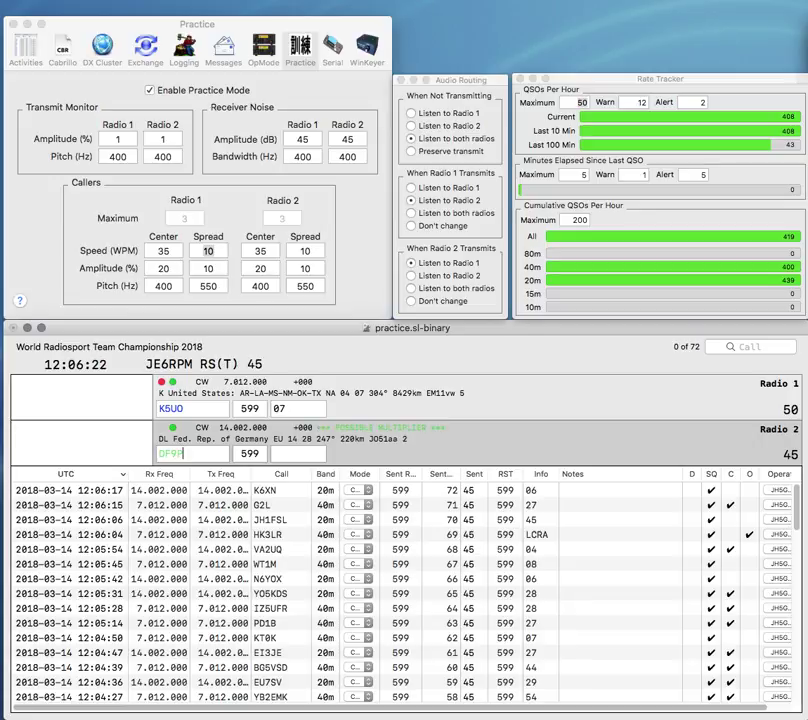
pyautogui.press('Return')
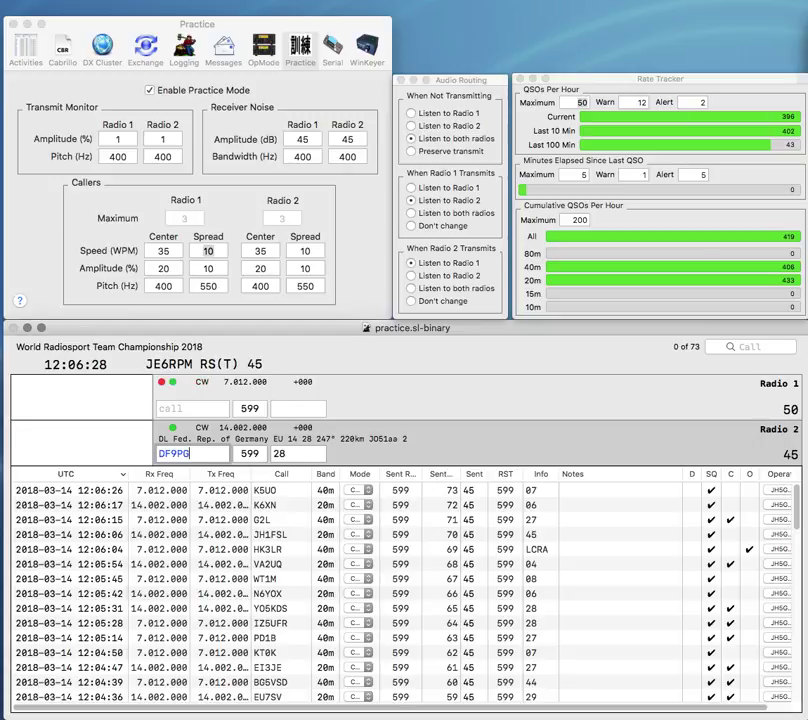
pyautogui.write('B1HQ')
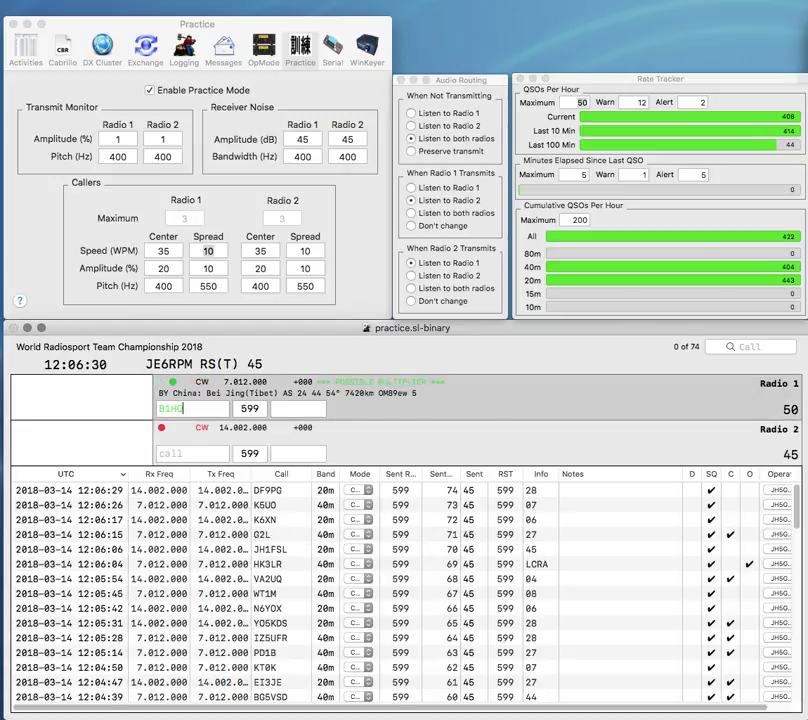
pyautogui.press('Return')
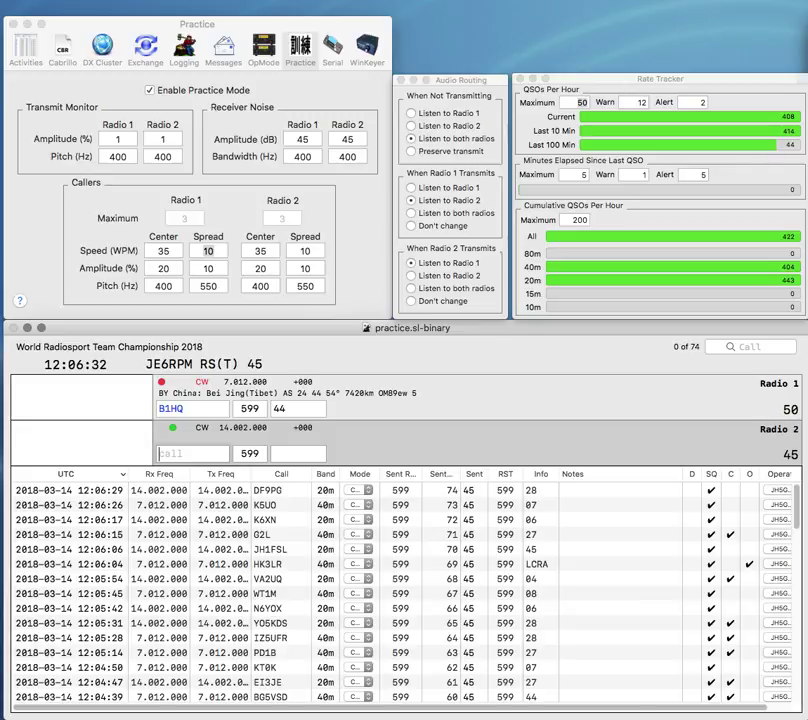
pyautogui.write('K4HQ')
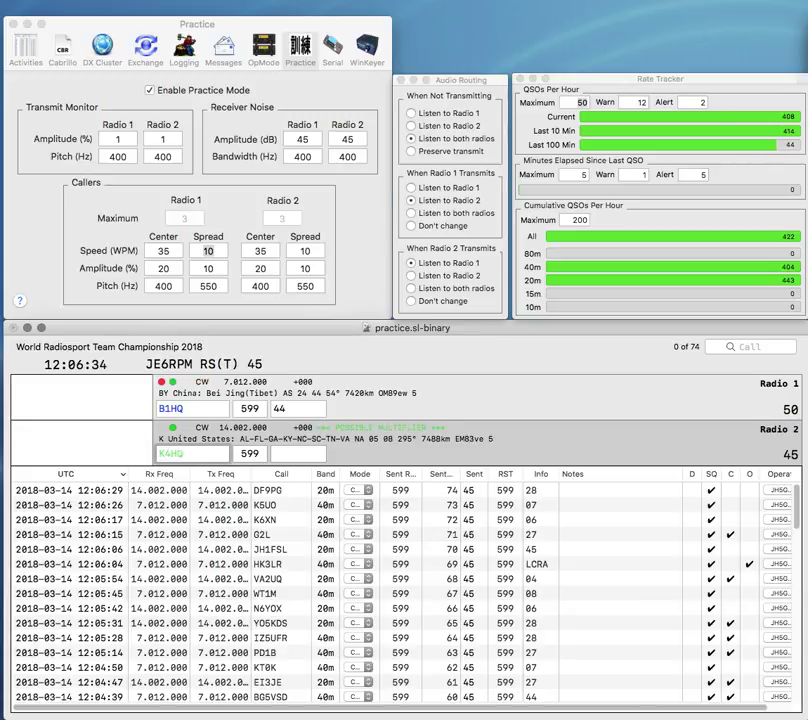
pyautogui.write('K')
pyautogui.press('Return')
pyautogui.write('CRAC')
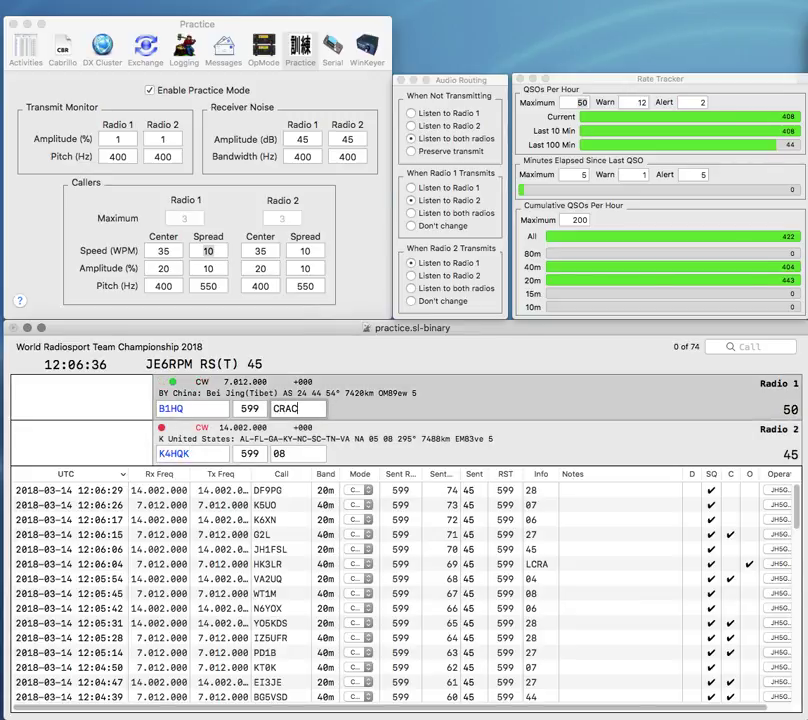
pyautogui.press('Return')
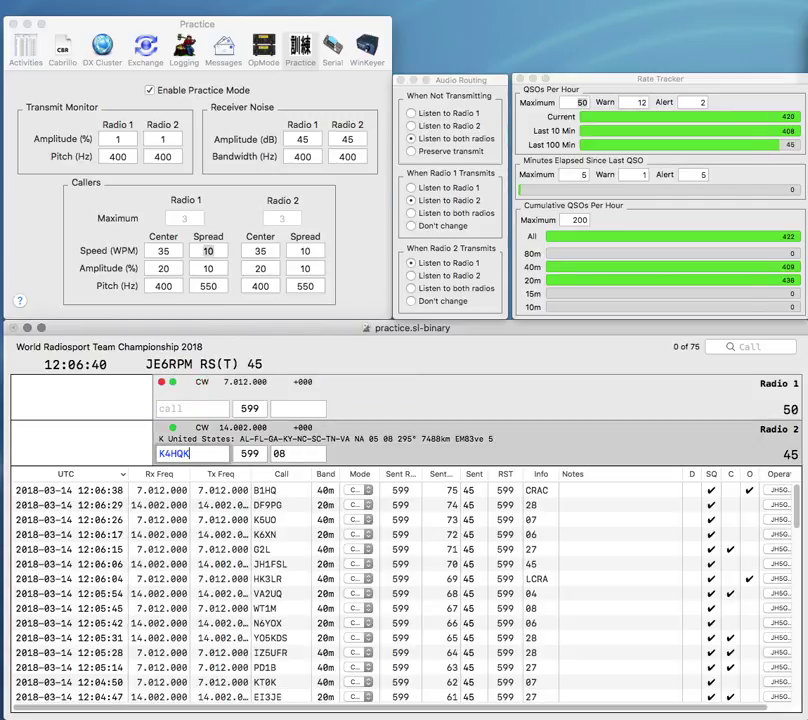
pyautogui.press('Return')
pyautogui.write('WA4')
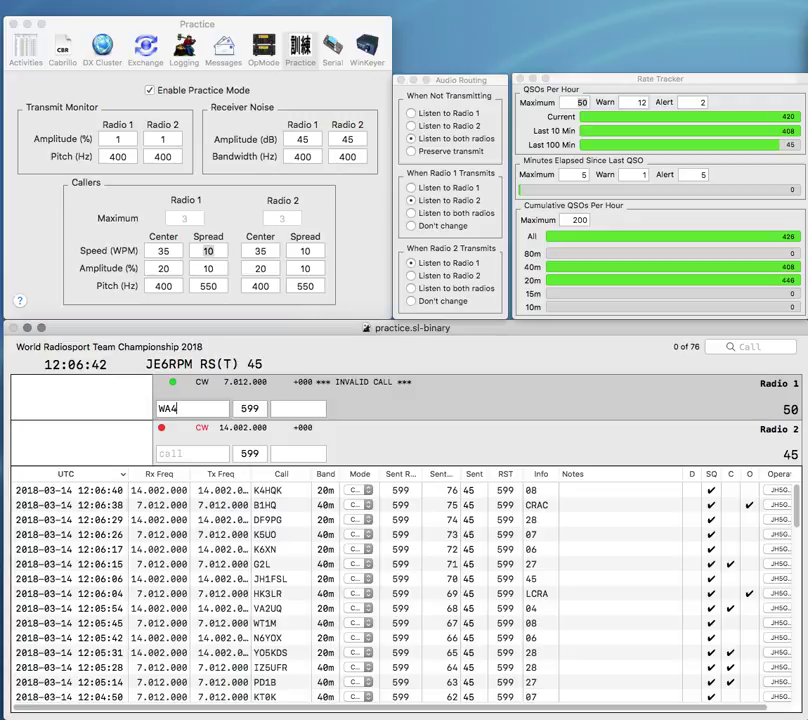
pyautogui.write('RNN')
pyautogui.press('Return')
pyautogui.write('K2')
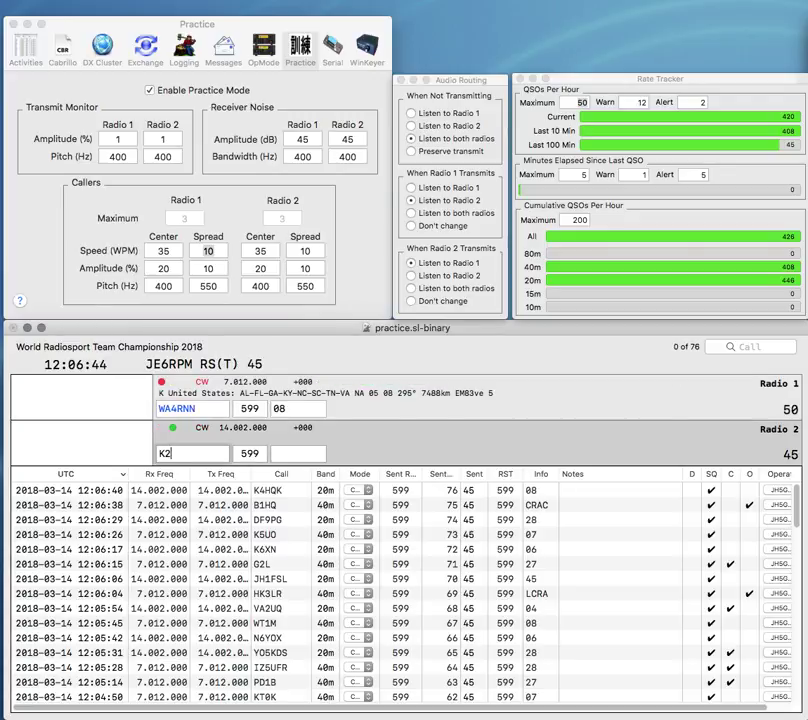
pyautogui.write('LE/1')
pyautogui.press('Return')
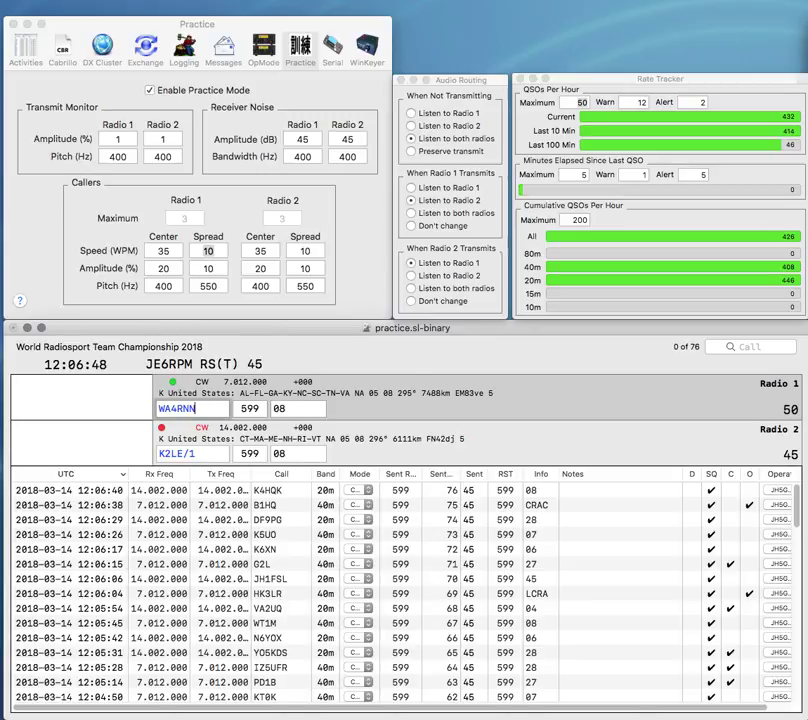
pyautogui.press('Return')
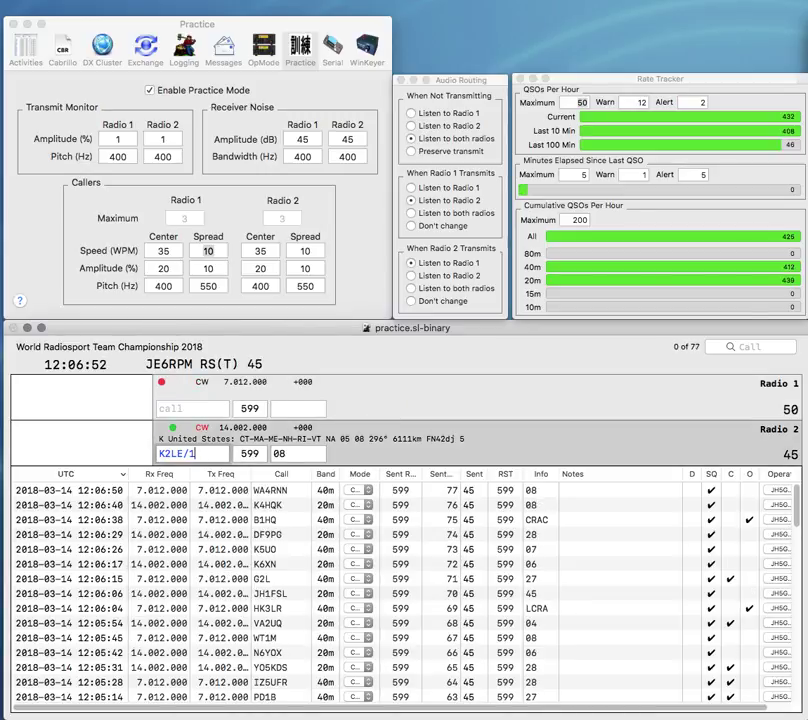
pyautogui.press('Return')
pyautogui.write('YB')
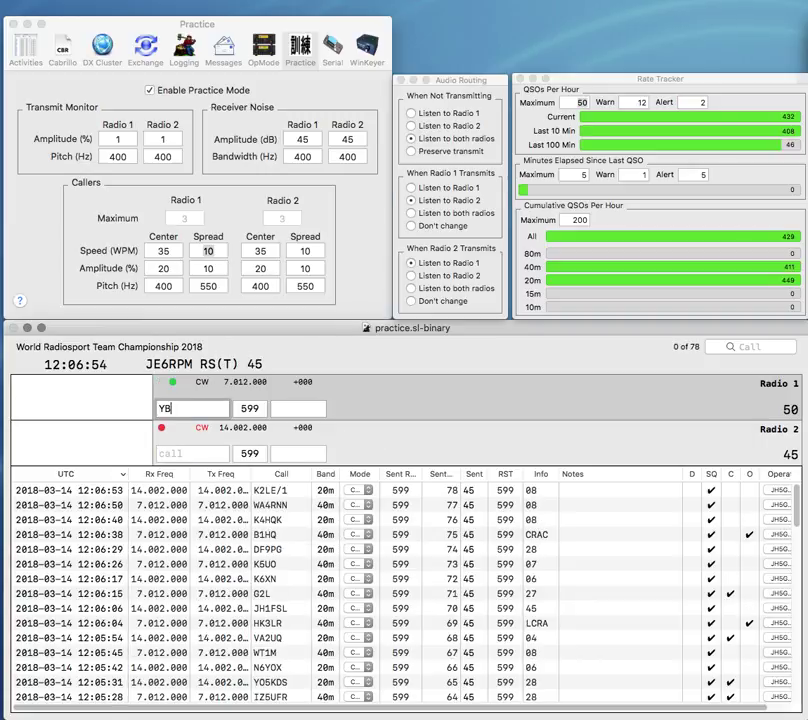
pyautogui.write('0AZ')
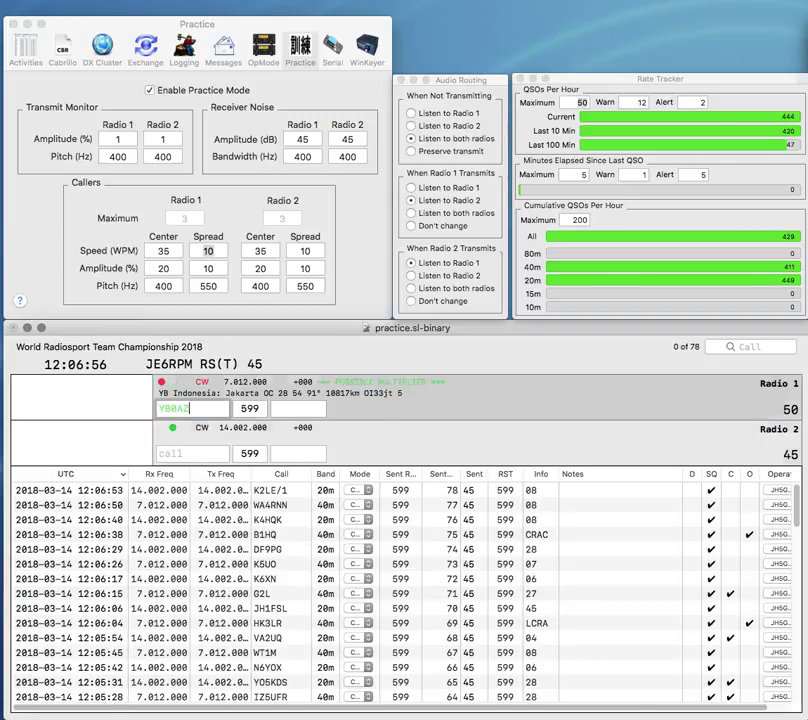
pyautogui.press('Return')
pyautogui.write('EYS')
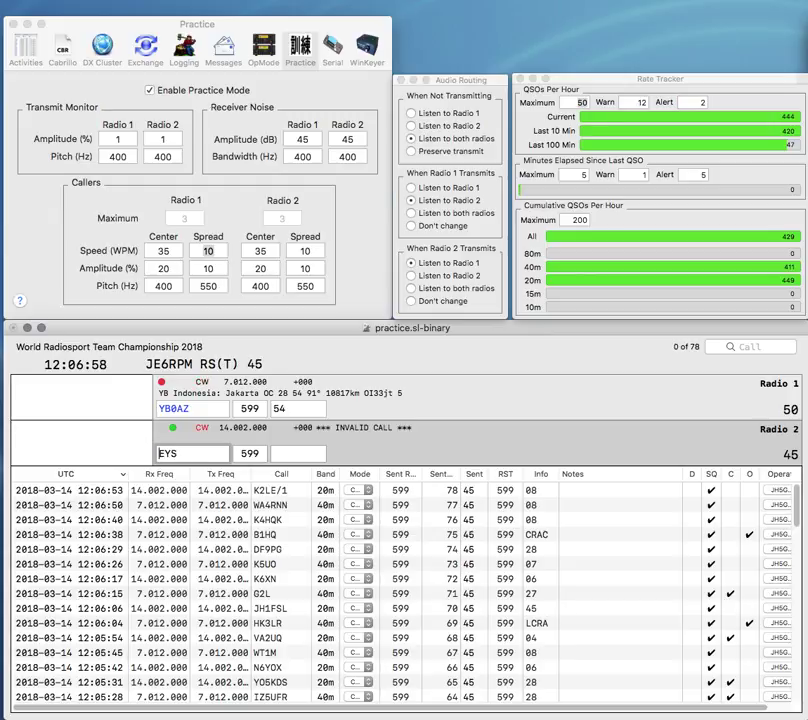
pyautogui.press('Return')
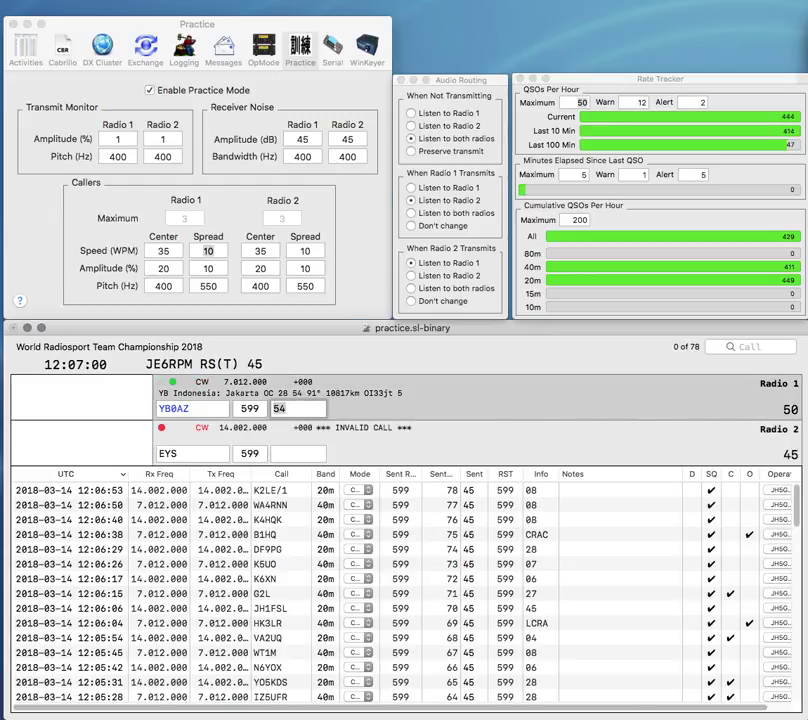
pyautogui.write('R')
pyautogui.press('Return')
# - Complete the Radio 2 call as K2EYS and log it, with U as the partial call on Radio 1
pyautogui.write('K2')
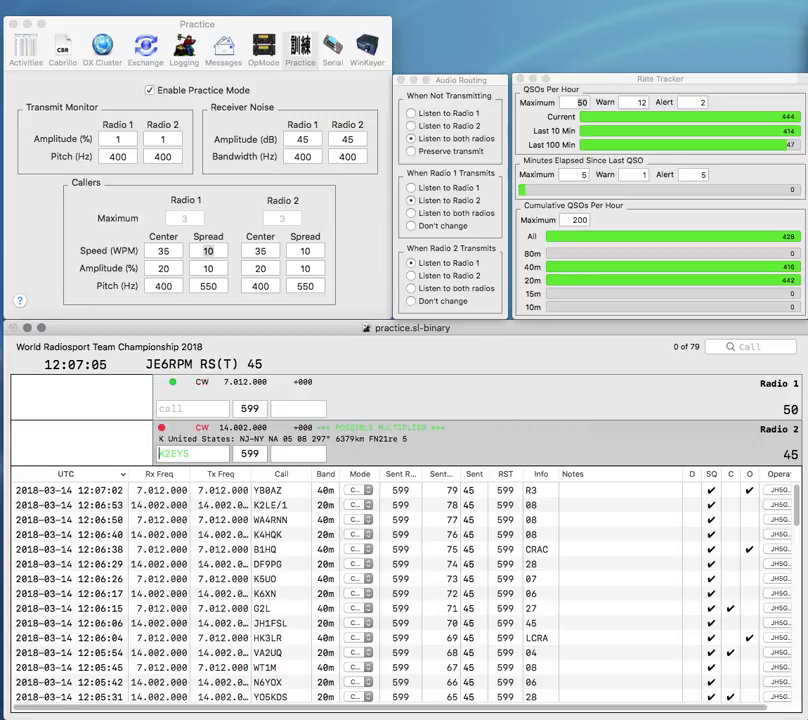
pyautogui.press('Return')
pyautogui.write('KA')
pyautogui.press('BackSpace')
pyautogui.press('BackSpace')
pyautogui.write('U')
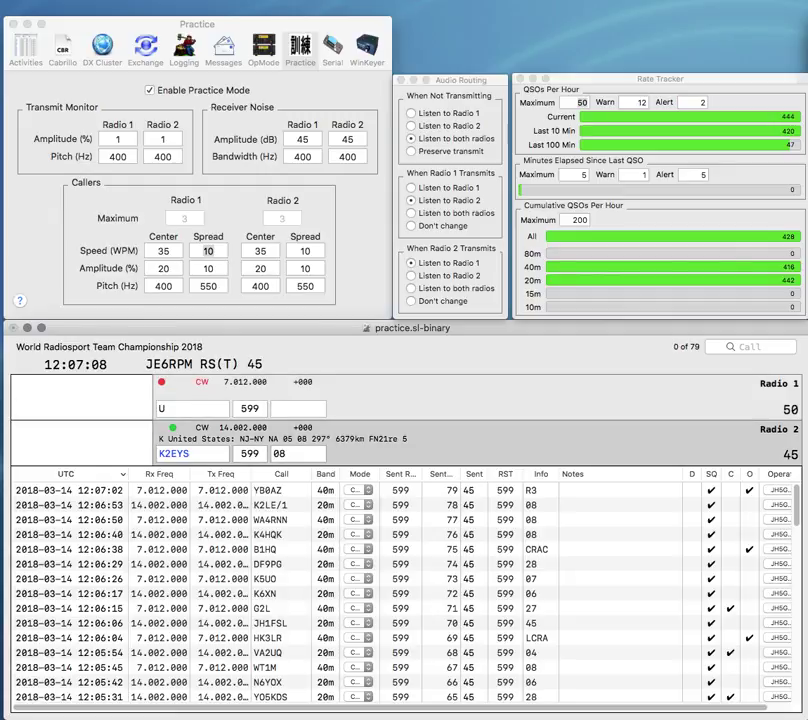
pyautogui.press('Return')
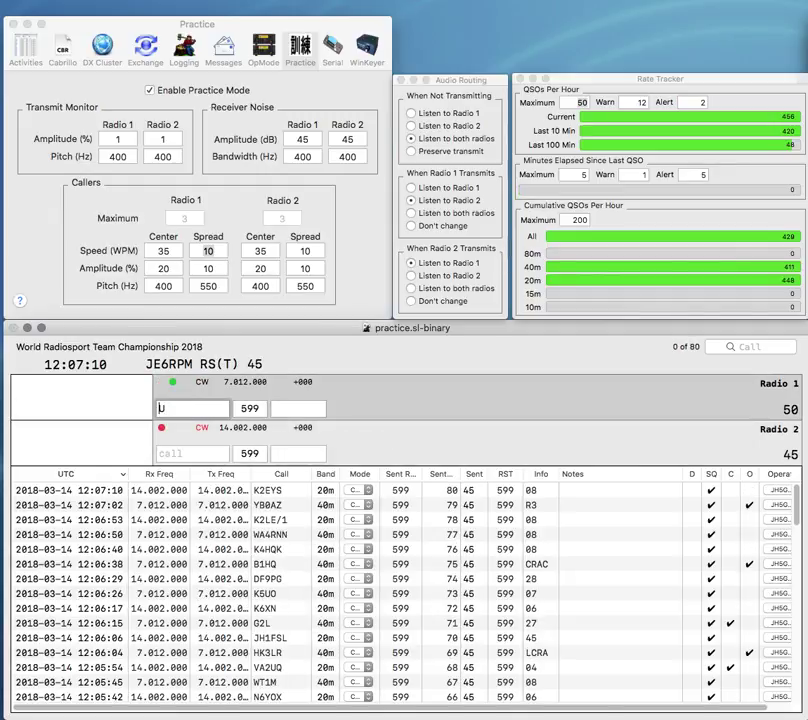
# - Complete the Radio 1 call as KA3YJU and answer it, with P as the partial call on Radio 2
pyautogui.write('KA3YJ')
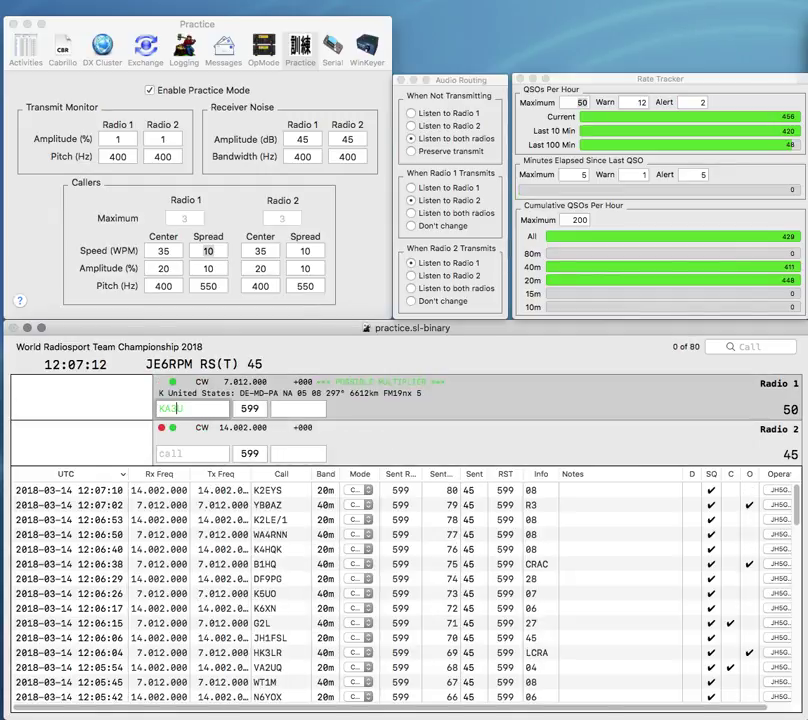
pyautogui.press('Return')
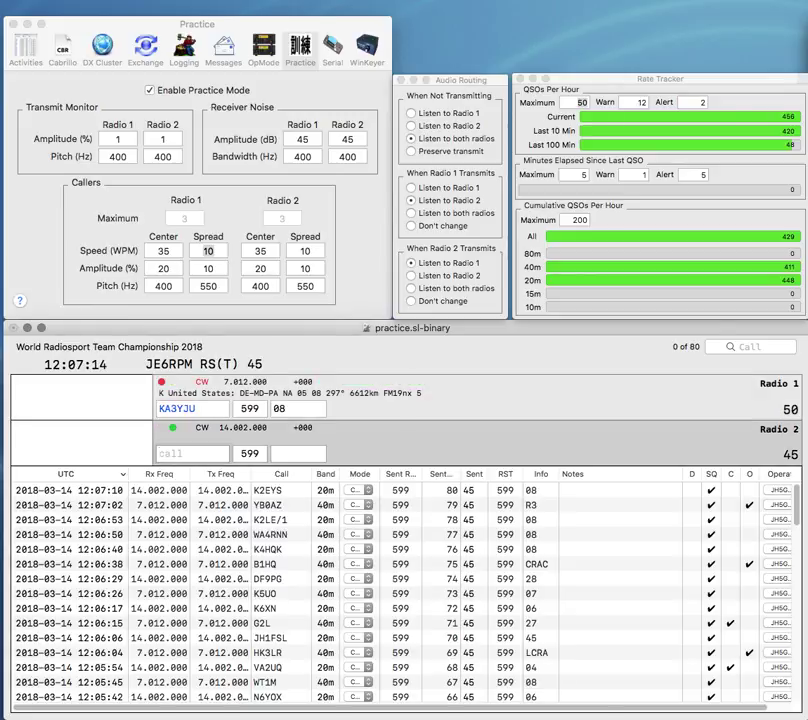
pyautogui.write('P')
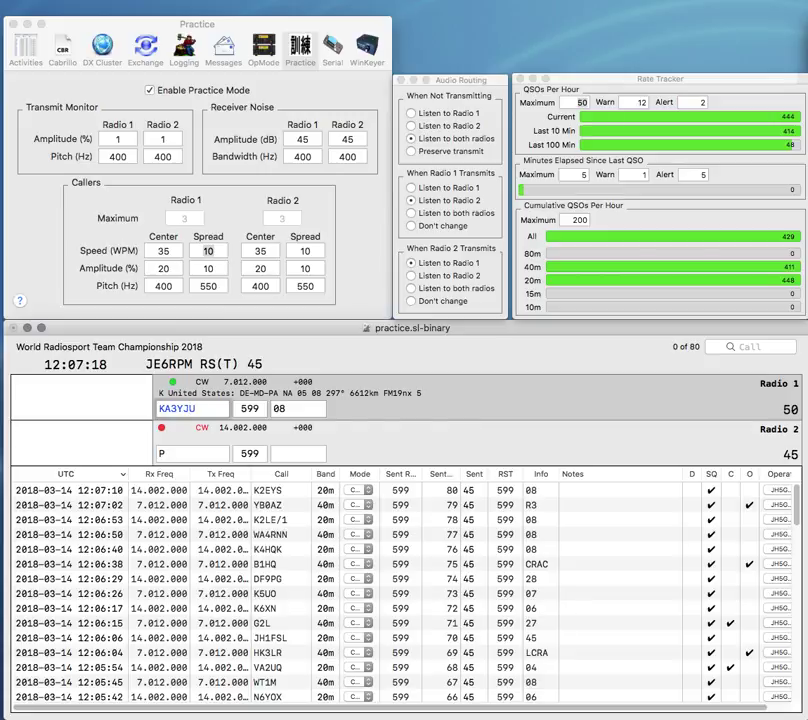
pyautogui.write('WA7SH')
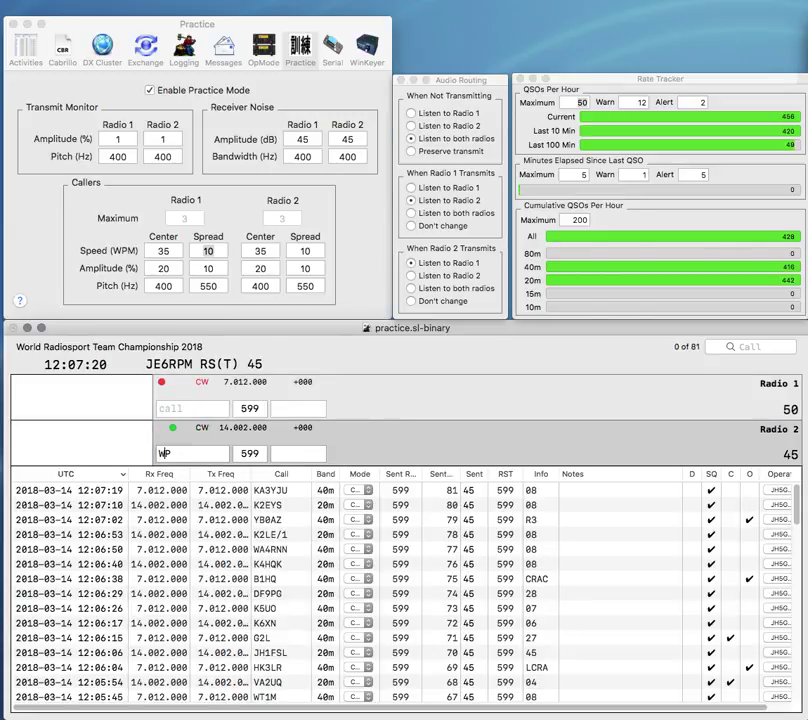
pyautogui.press('Return')
pyautogui.write('06')
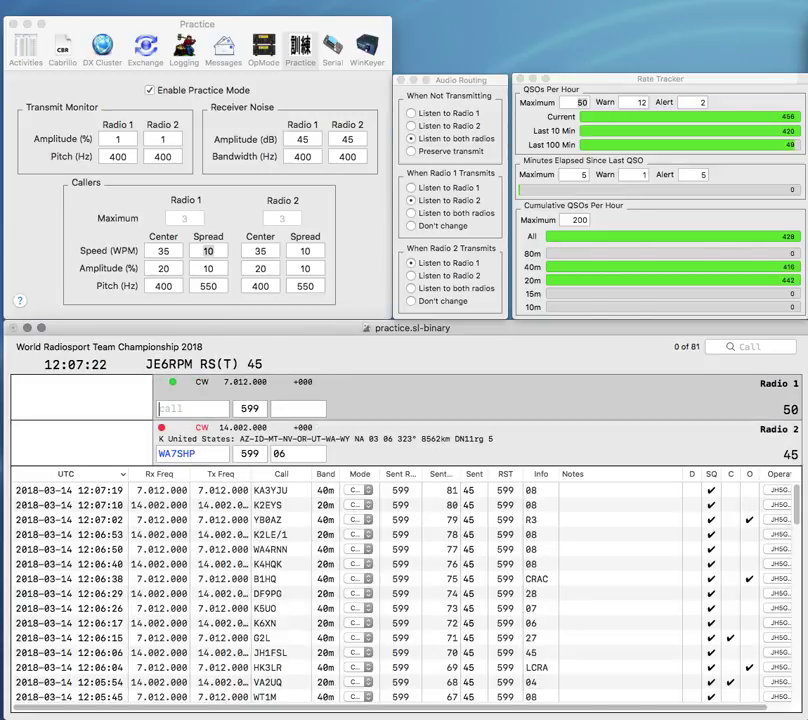
pyautogui.write('4HQ')
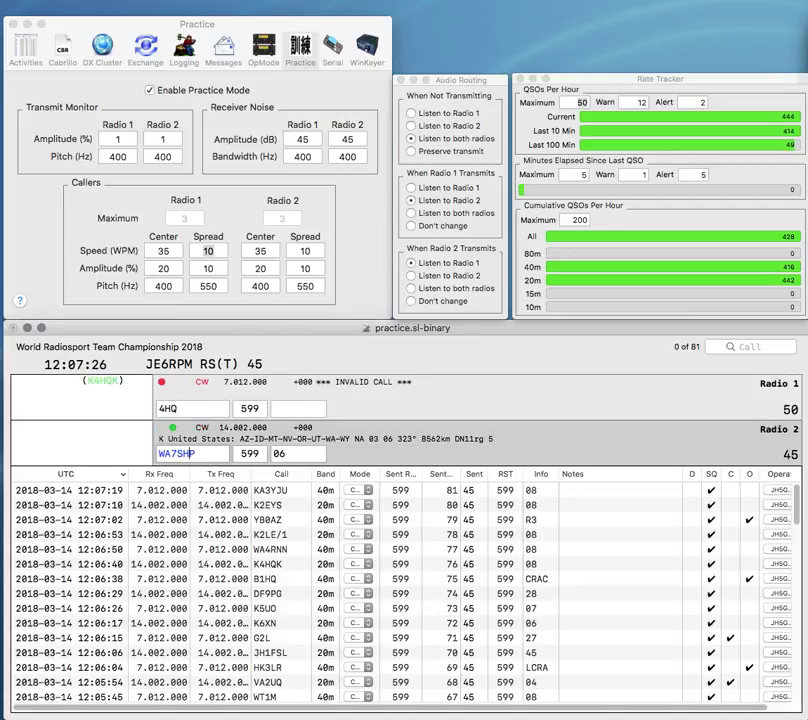
pyautogui.press('Return')
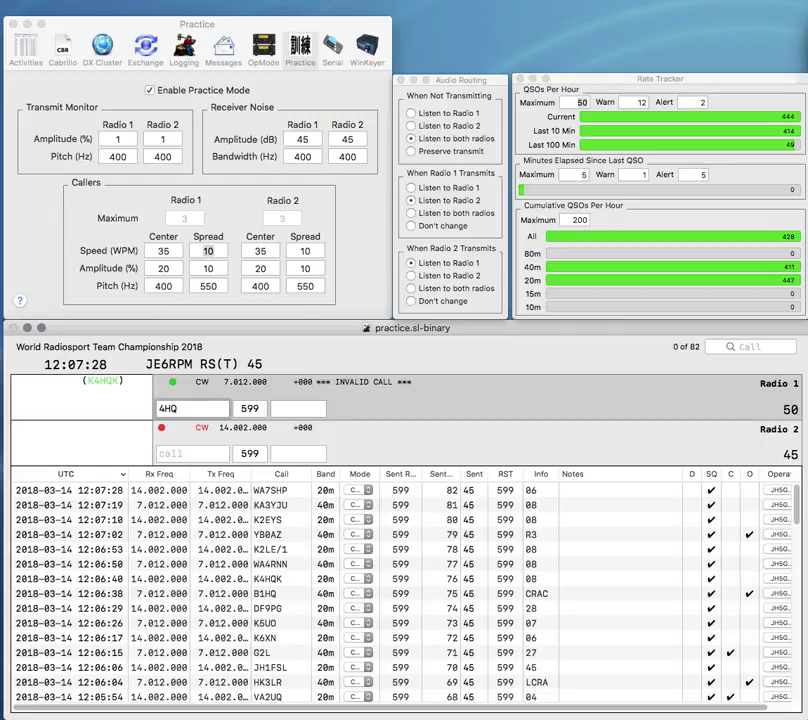
# - Complete the partial call on Radio 1 as 8N4HQ and answer the station
pyautogui.write('7N')
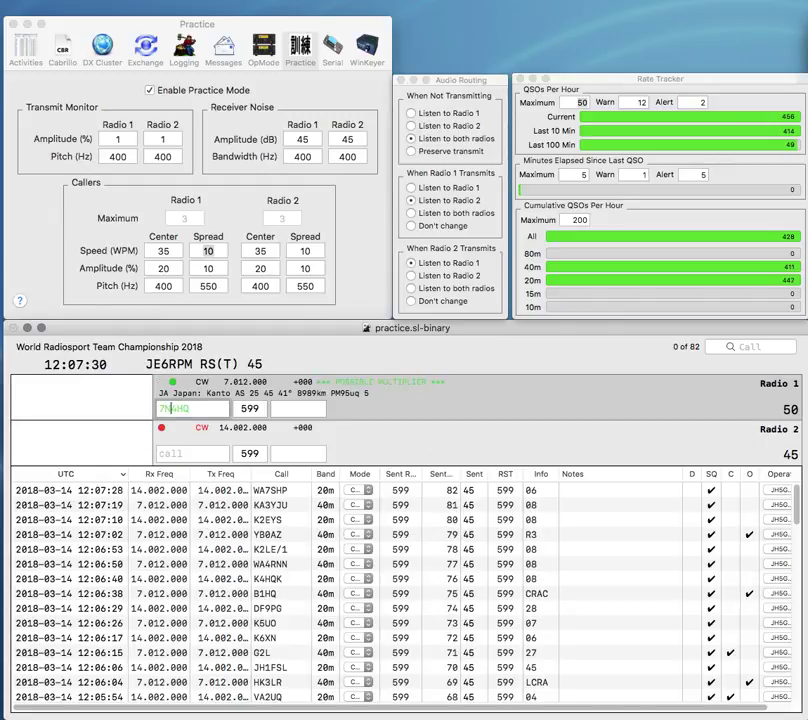
pyautogui.press('BackSpace')
pyautogui.press('BackSpace')
pyautogui.write('8N')
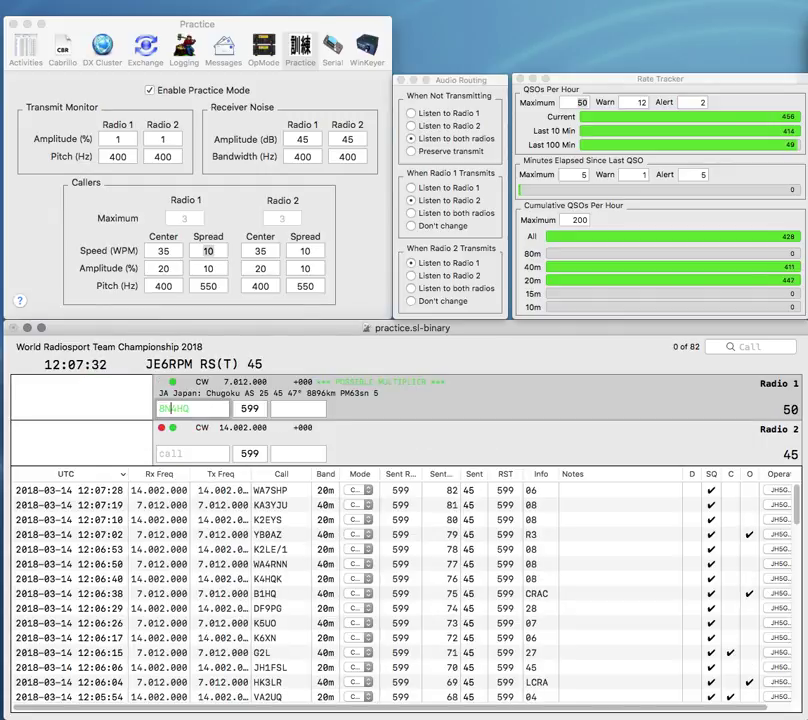
pyautogui.press('Return')
# - Answer the partial call CO on Radio 2 and log 8N4HQ on Radio 1 with JARL as its exchange
pyautogui.press('Return')
pyautogui.write('K')
pyautogui.press('BackSpace')
pyautogui.write('CO')
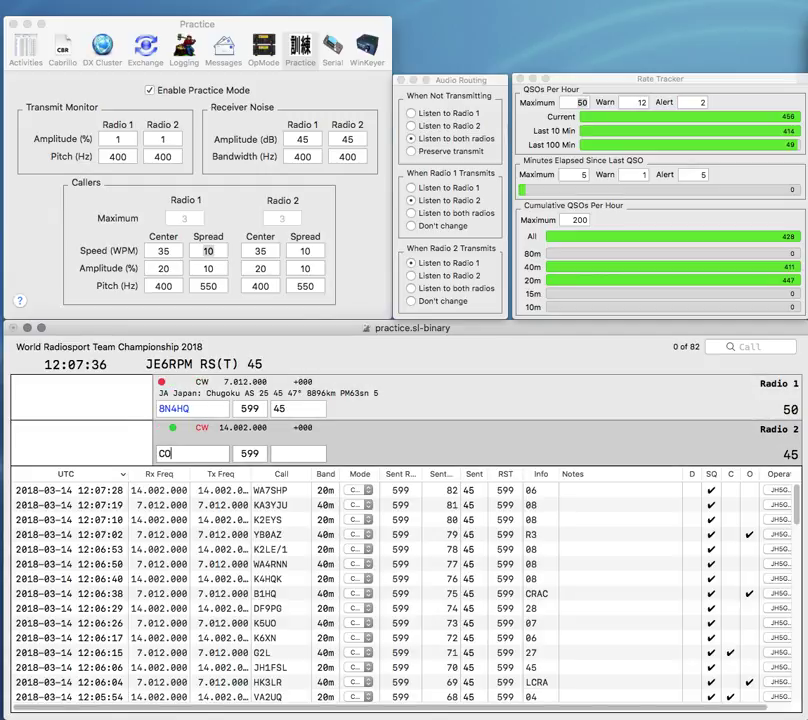
pyautogui.press('Return')
pyautogui.write('JARL')
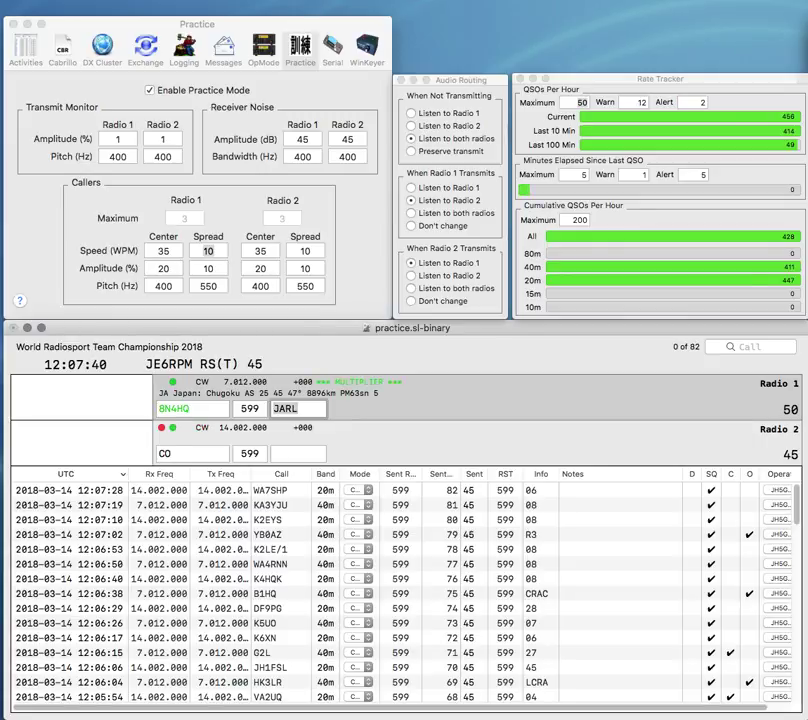
pyautogui.press('Return')
pyautogui.write('6HZ')
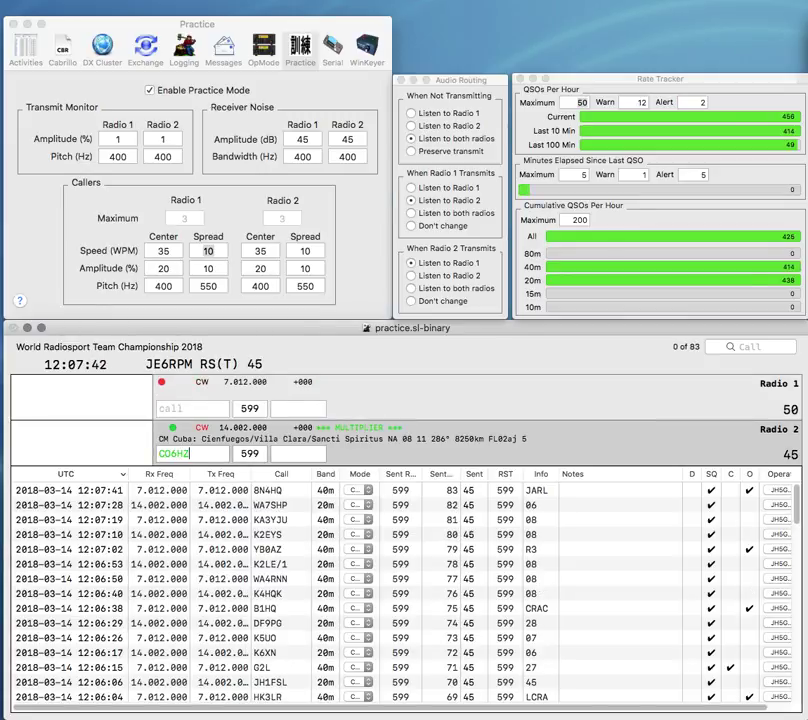
pyautogui.press('Return')
pyautogui.write('Z30HQ')
pyautogui.press('Return')
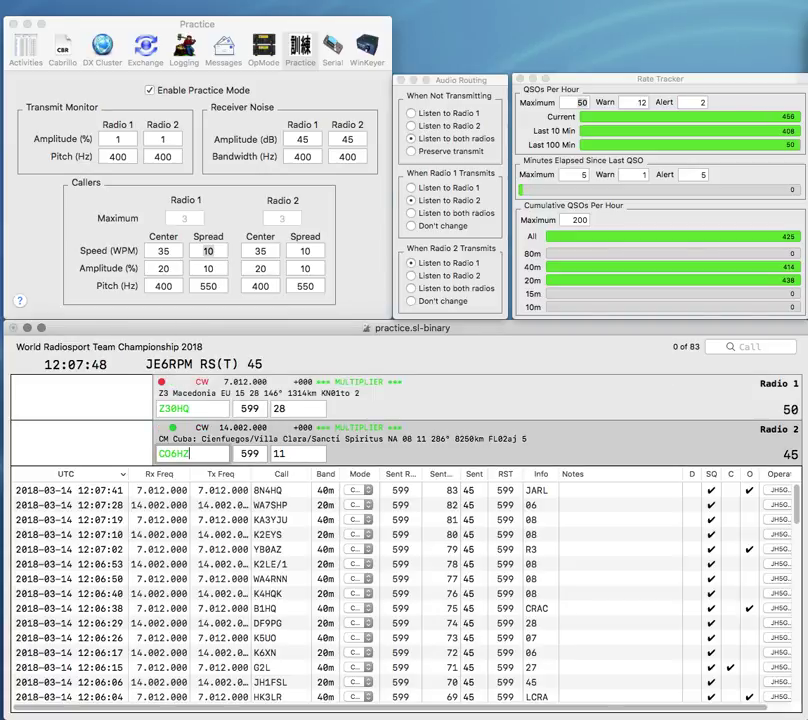
pyautogui.press('Return')
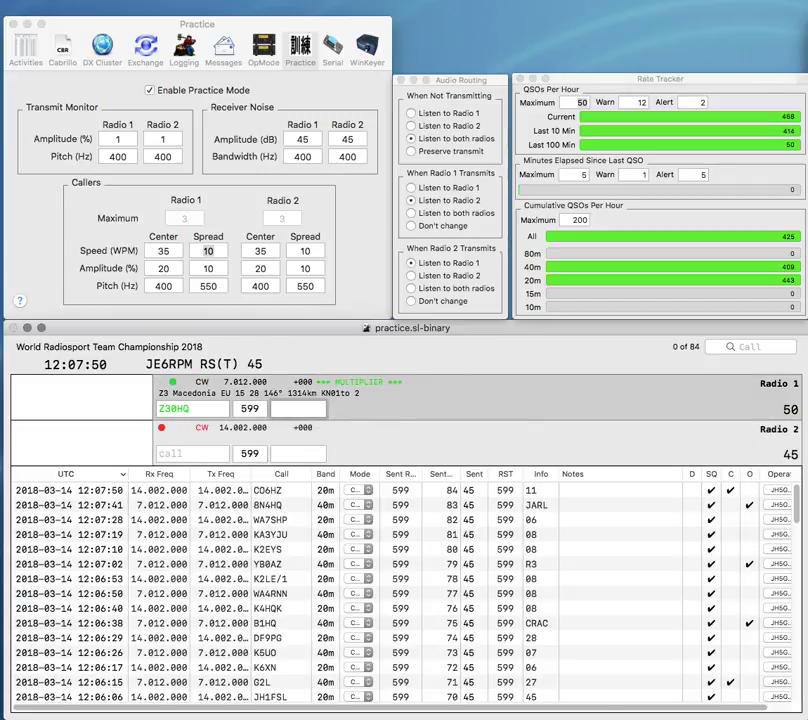
pyautogui.write('RSM')
pyautogui.press('Return')
pyautogui.write('0Z7RZ')
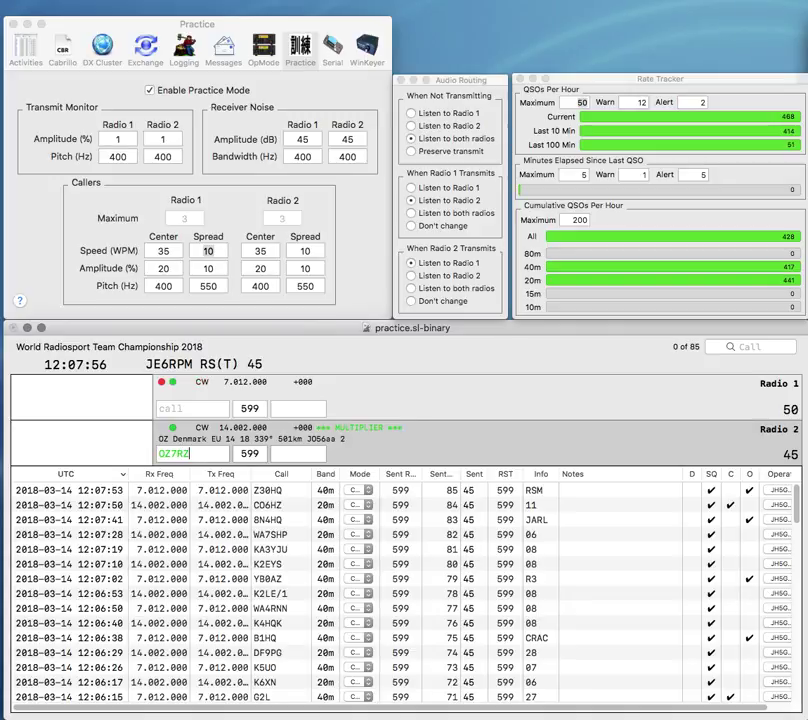
pyautogui.press('Return')
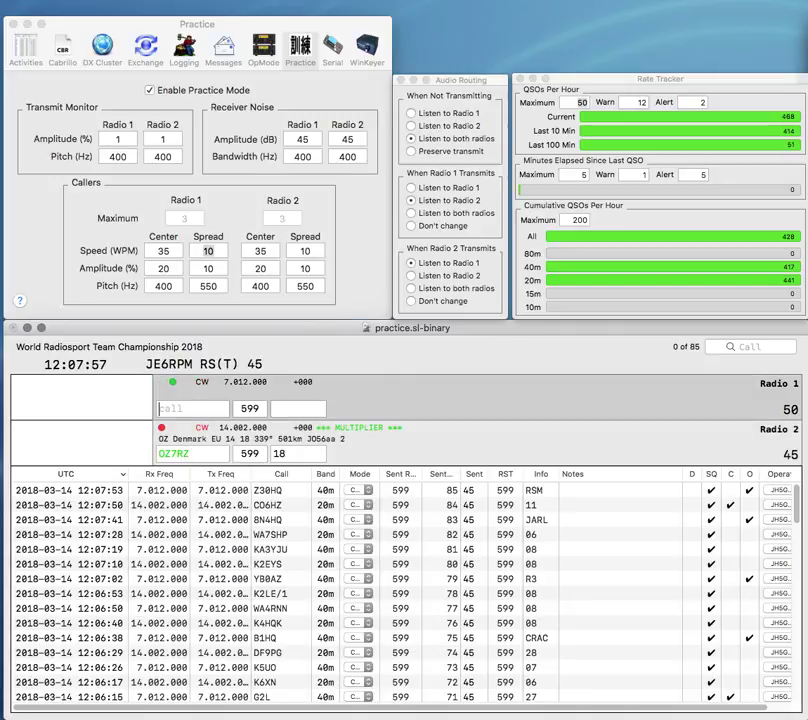
pyautogui.write('GMH')
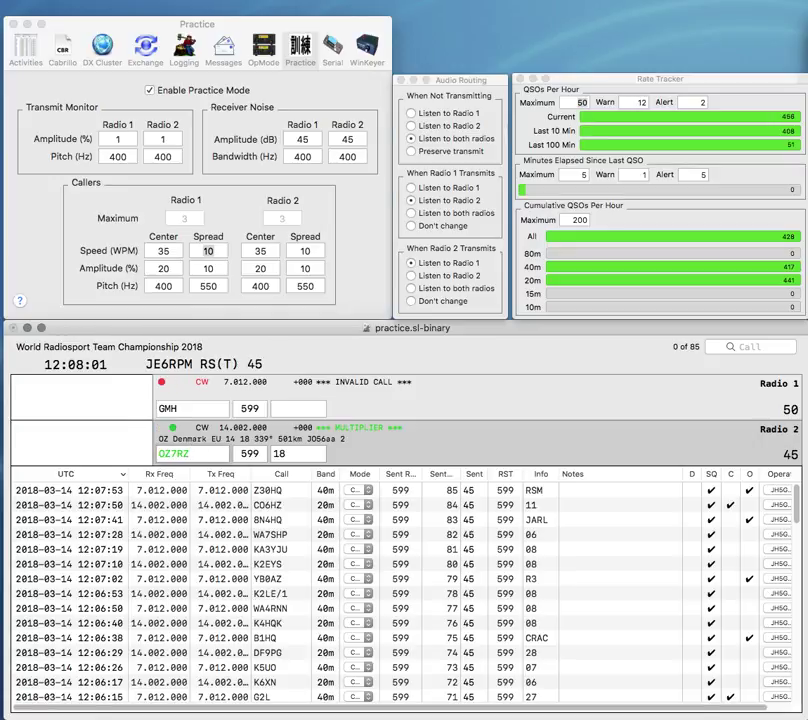
pyautogui.press('BackSpace')
pyautogui.write('Q')
pyautogui.press('Return')
# - Change the Radio 1 call to K3DMH and answer it, and log OZ7RQ on Radio 2
pyautogui.press('Tab')
pyautogui.press('BackSpace')
pyautogui.write('D')
pyautogui.press('Left')
pyautogui.write('K3')
pyautogui.press('Tab')
pyautogui.press('Return')
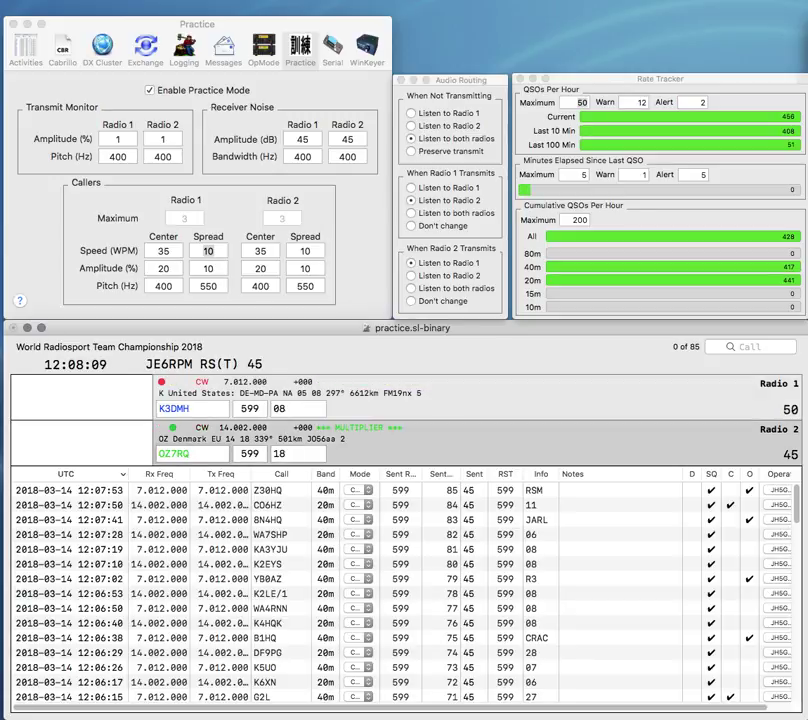
pyautogui.press('Return')
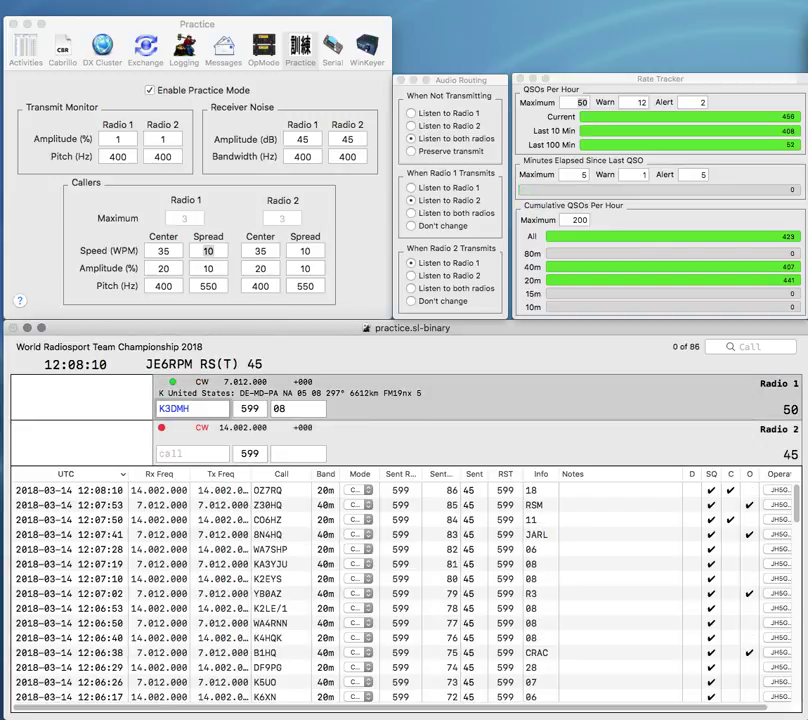
pyautogui.press('BackSpace')
pyautogui.write('4')
pyautogui.press('Return')
pyautogui.write('K5AVW')
pyautogui.press('Return')
pyautogui.write('07')
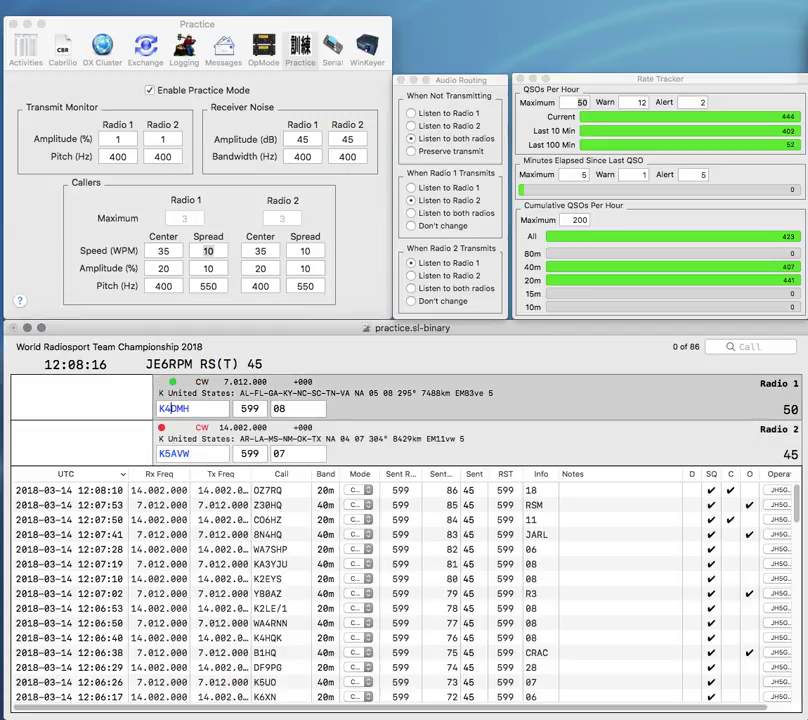
pyautogui.press('Return')
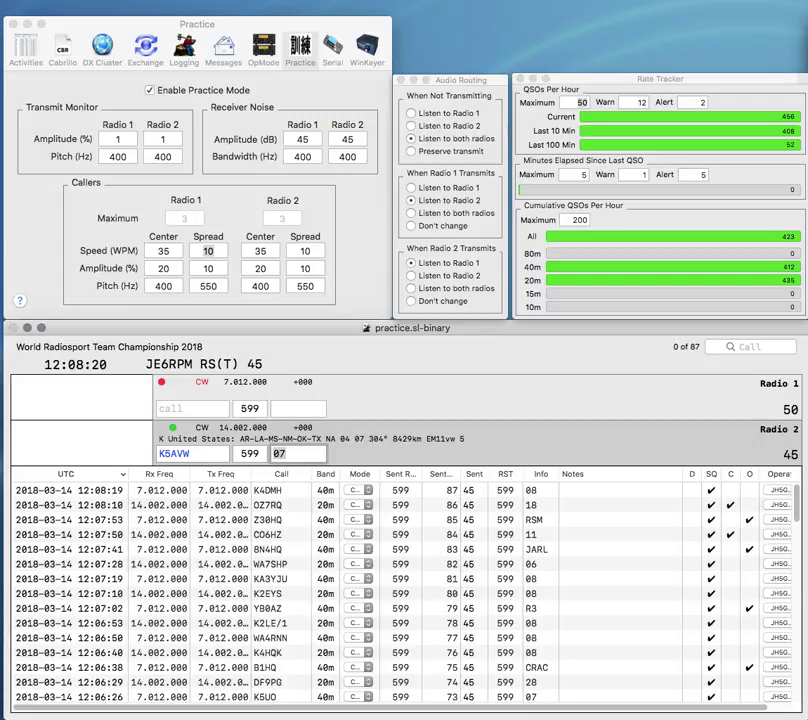
pyautogui.press('Left')
pyautogui.hotkey('shift', 'Tab')
pyautogui.write('E')
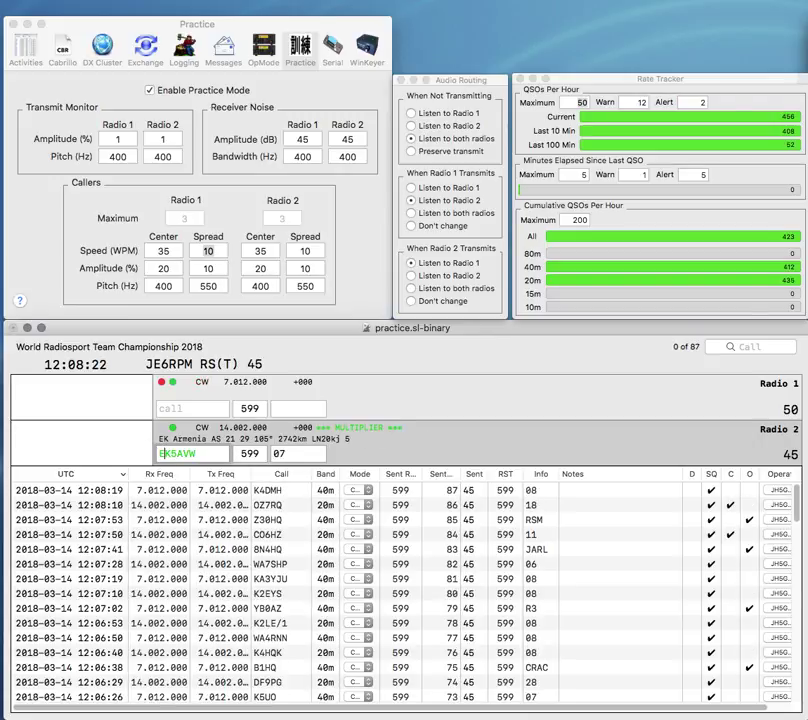
pyautogui.write('A')
pyautogui.press('Return')
pyautogui.write('L')
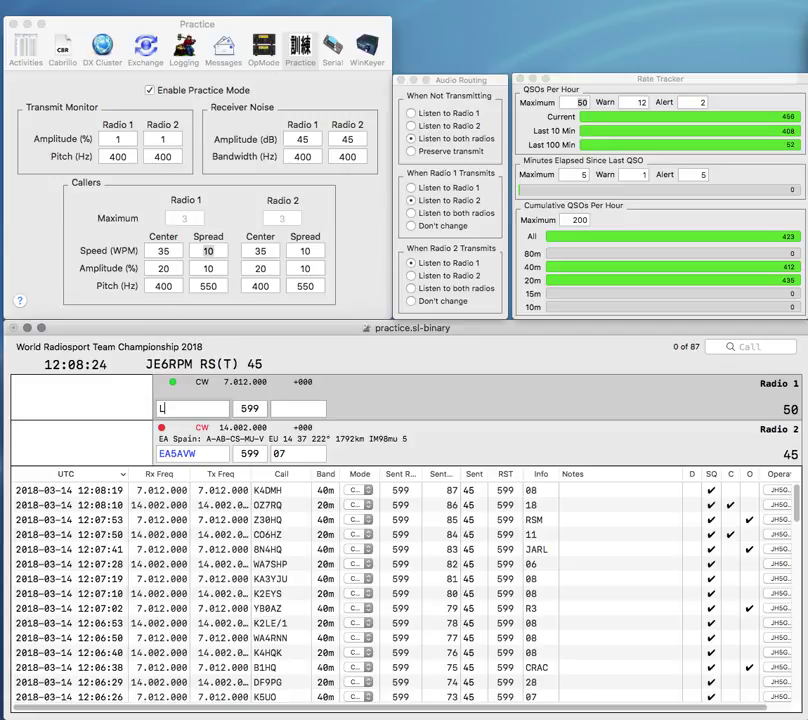
pyautogui.write('GKLG')
pyautogui.press('Return')
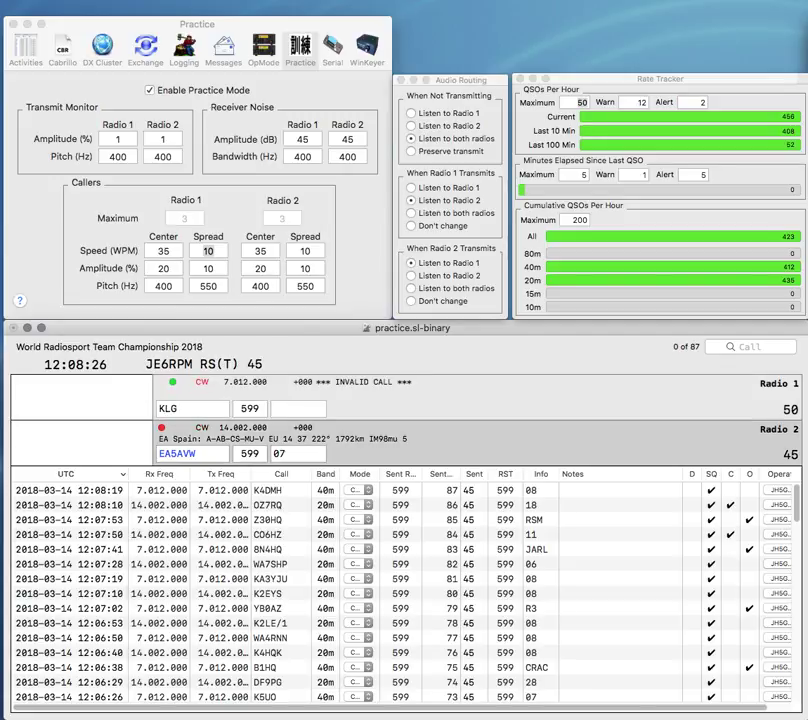
pyautogui.click(170, 453)
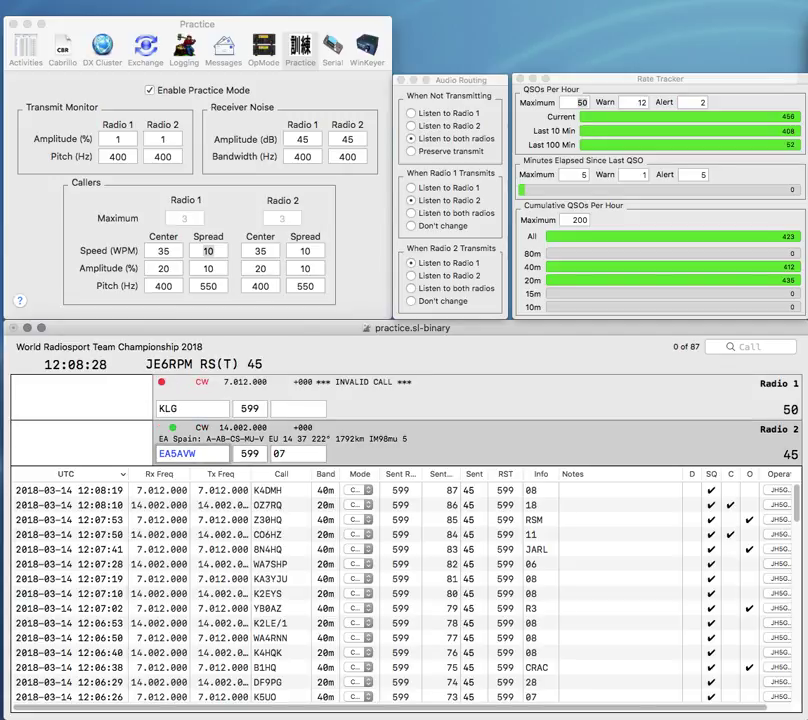
pyautogui.press('Tab')
pyautogui.write('37')
pyautogui.press('Return')
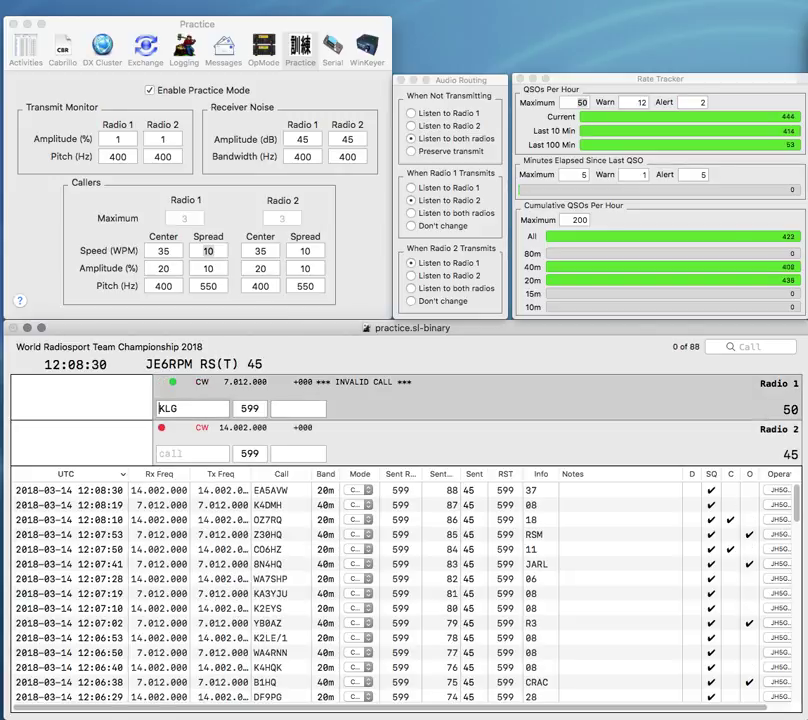
pyautogui.write('6')
pyautogui.press('Return')
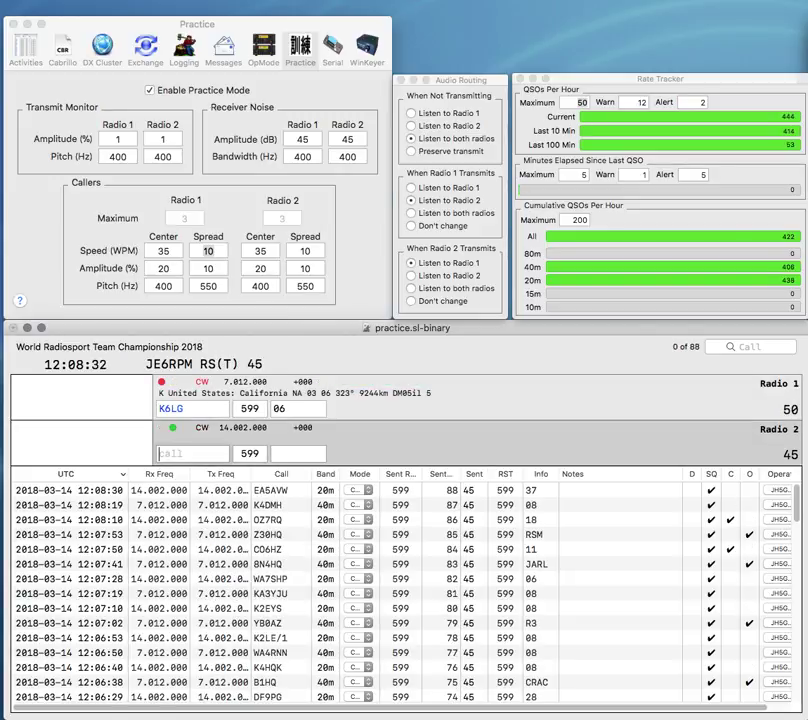
pyautogui.write('KE4YOO')
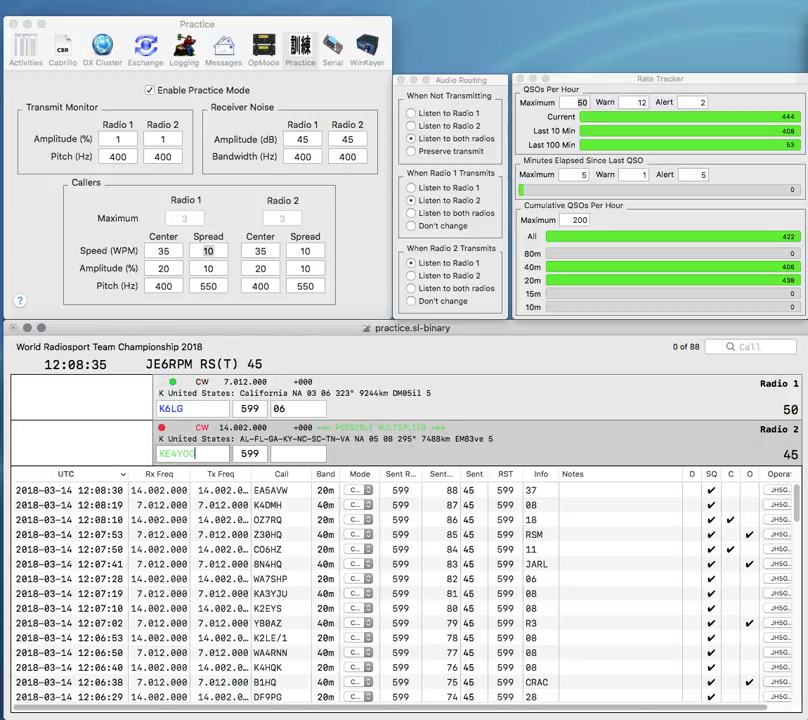
pyautogui.press('BackSpace')
pyautogui.write('G')
pyautogui.press('Return')
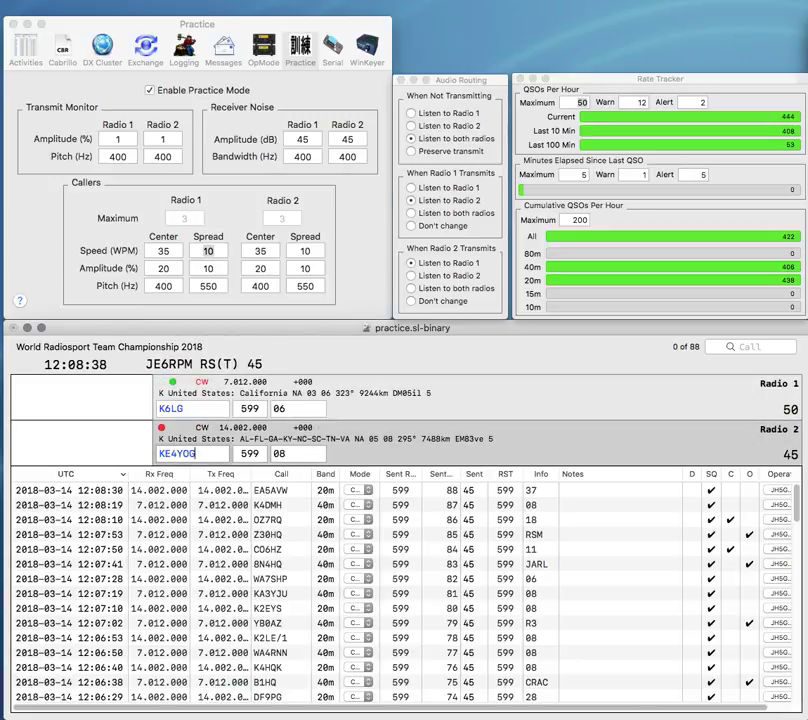
pyautogui.press('Return')
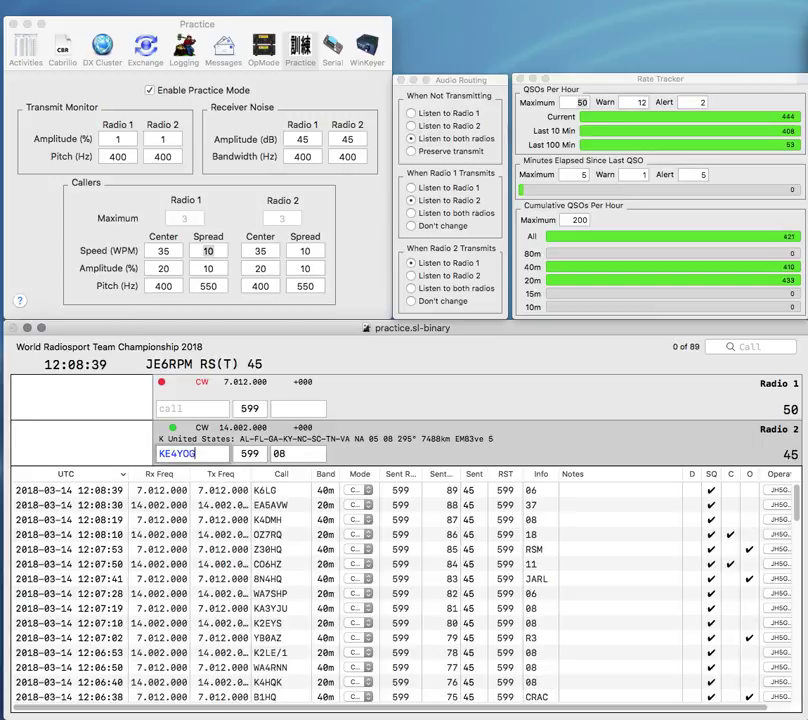
pyautogui.press('Return')
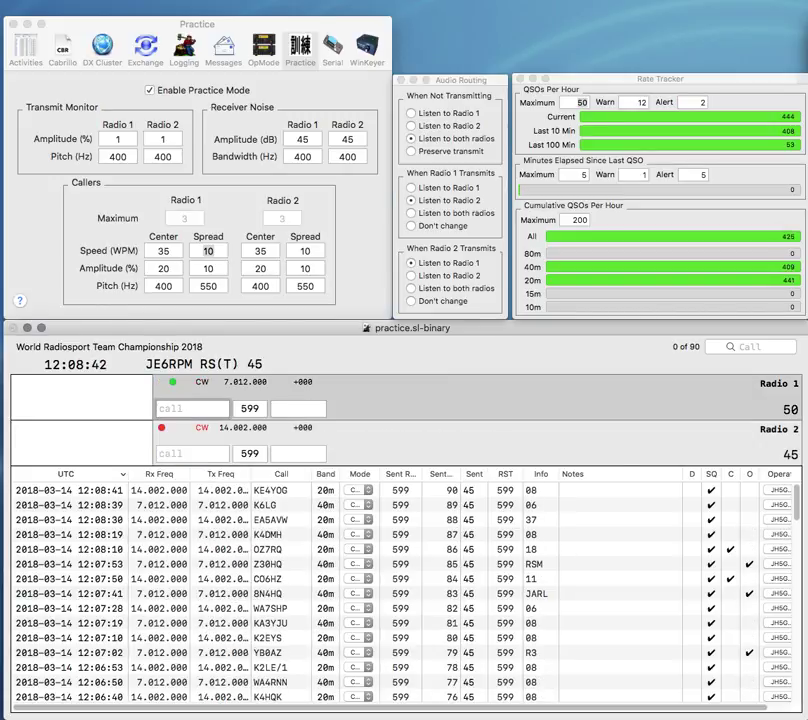
# - Answer EI3IO on Radio 1 and DL7AA on Radio 2
pyautogui.write('EI3I')
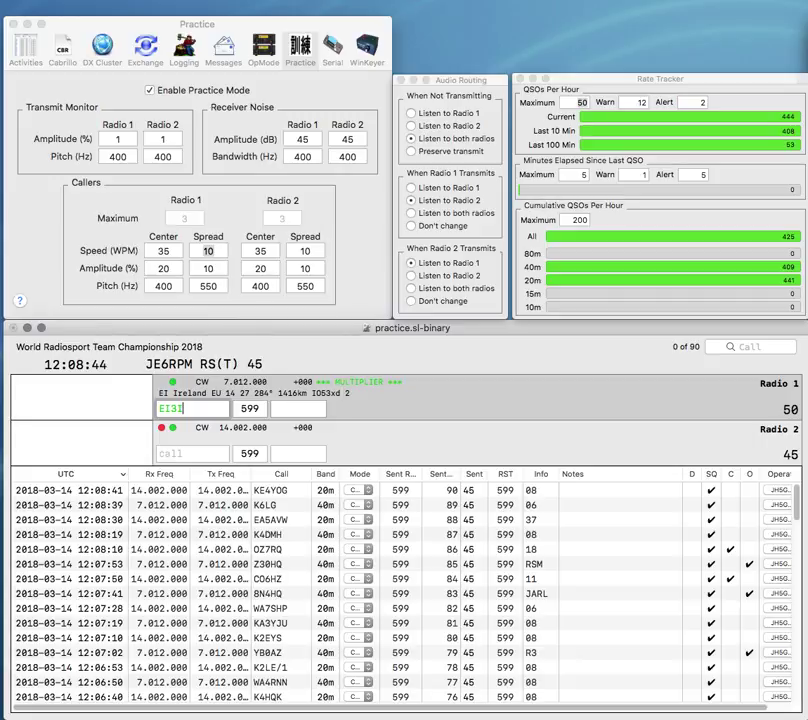
pyautogui.write('O')
pyautogui.press('Return')
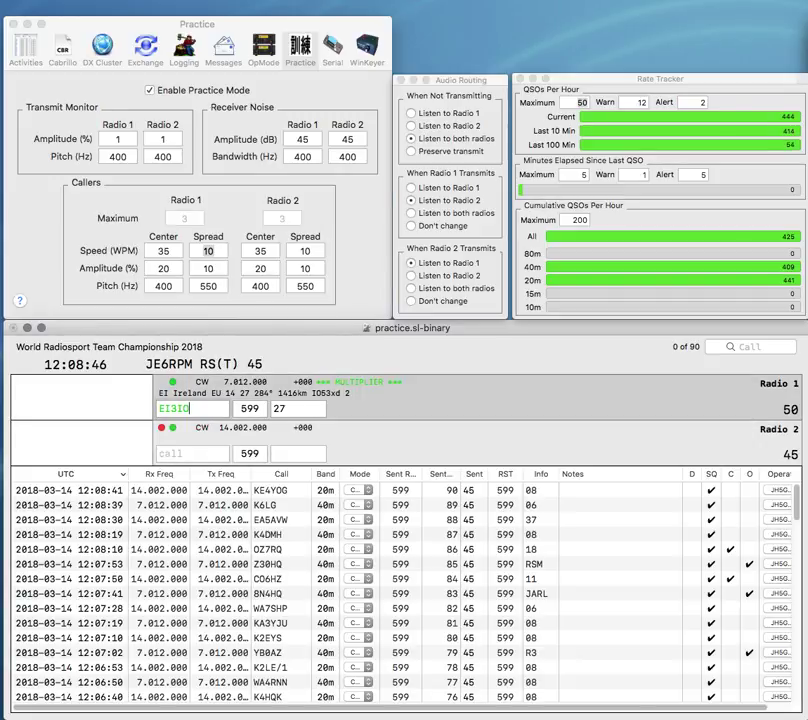
pyautogui.write('A')
pyautogui.press('BackSpace')
pyautogui.write('DL7AA')
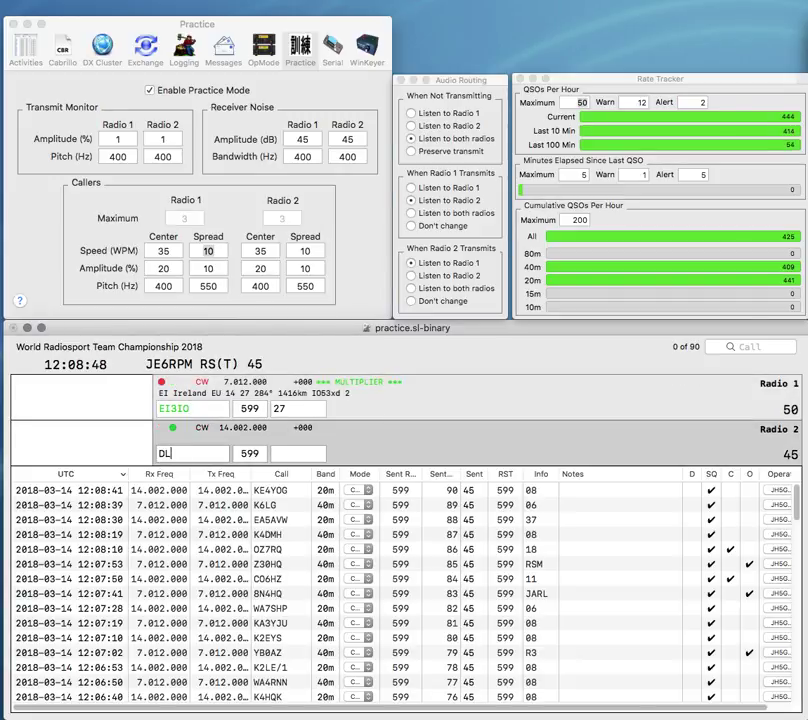
pyautogui.press('Return')
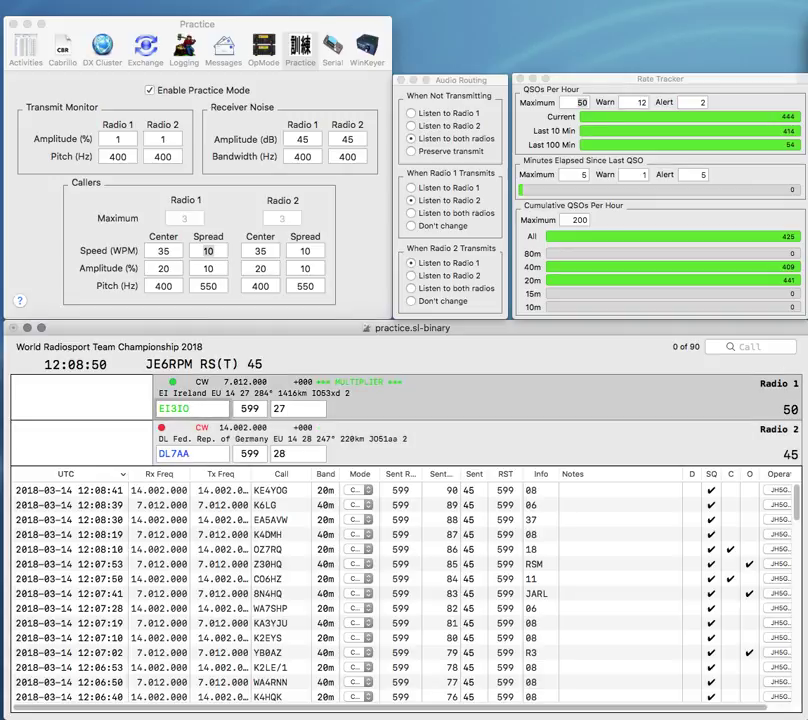
pyautogui.write('R1')
pyautogui.press('Return')
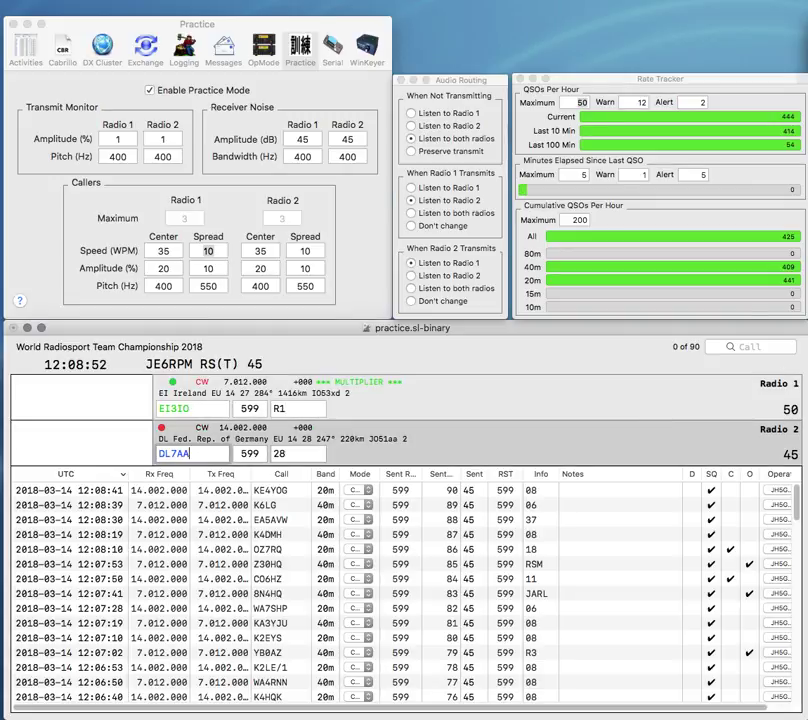
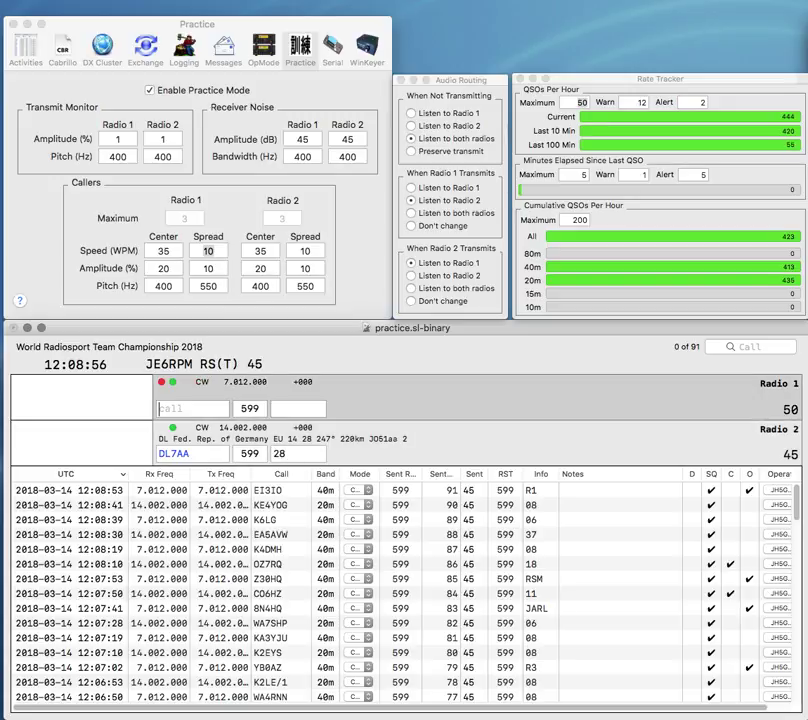
pyautogui.press('Return')
pyautogui.write('4ZHKU')
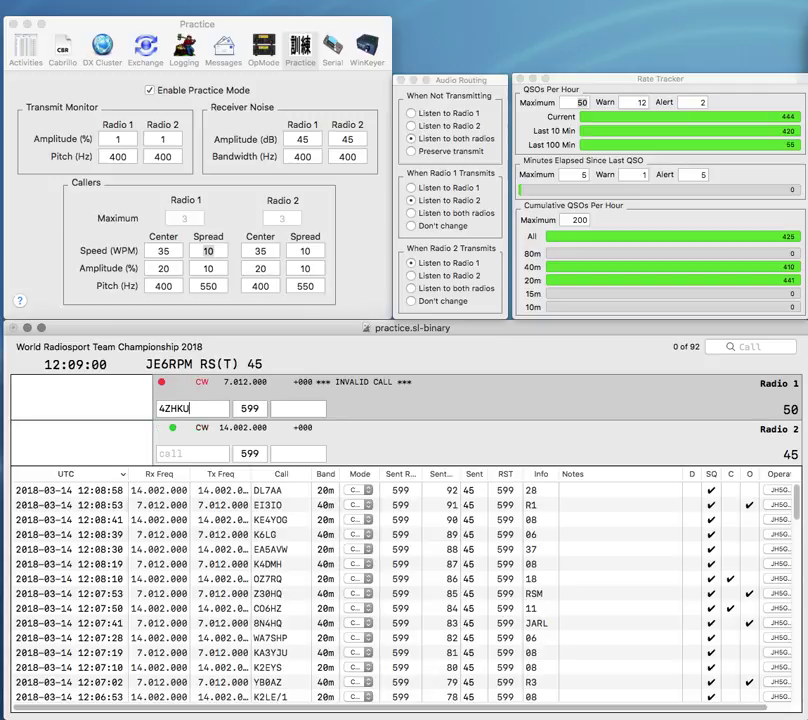
pyautogui.press('Tab')
pyautogui.write('KM4IYW')
pyautogui.press('space')
pyautogui.write('08')
# - Correct the Radio 1 call to 4Z5KU and send it, and log both KM4IYW and 4Z5KU
pyautogui.write('4')
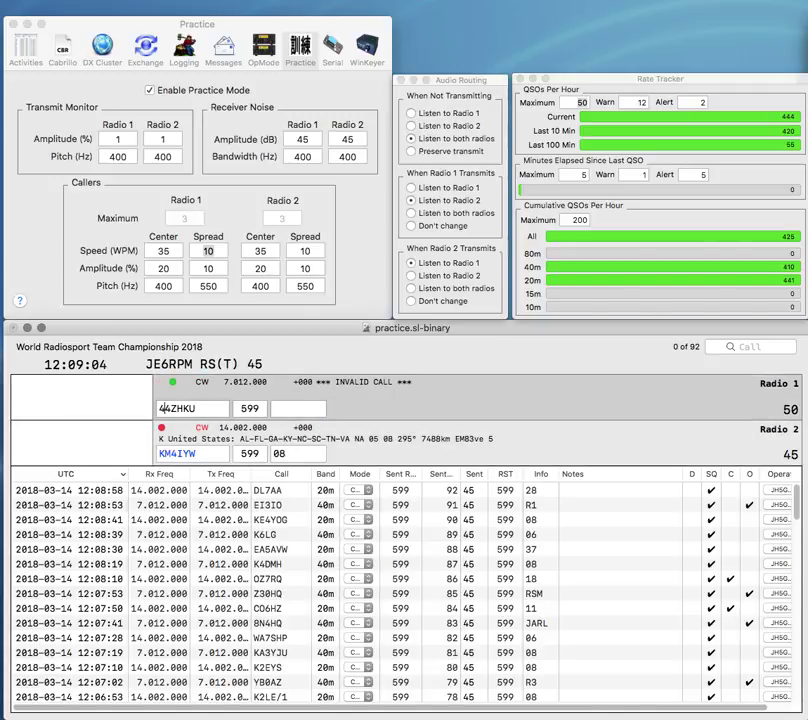
pyautogui.press('Delete')
pyautogui.press('Right')
pyautogui.press('Delete')
pyautogui.write('5')
pyautogui.press('Return')
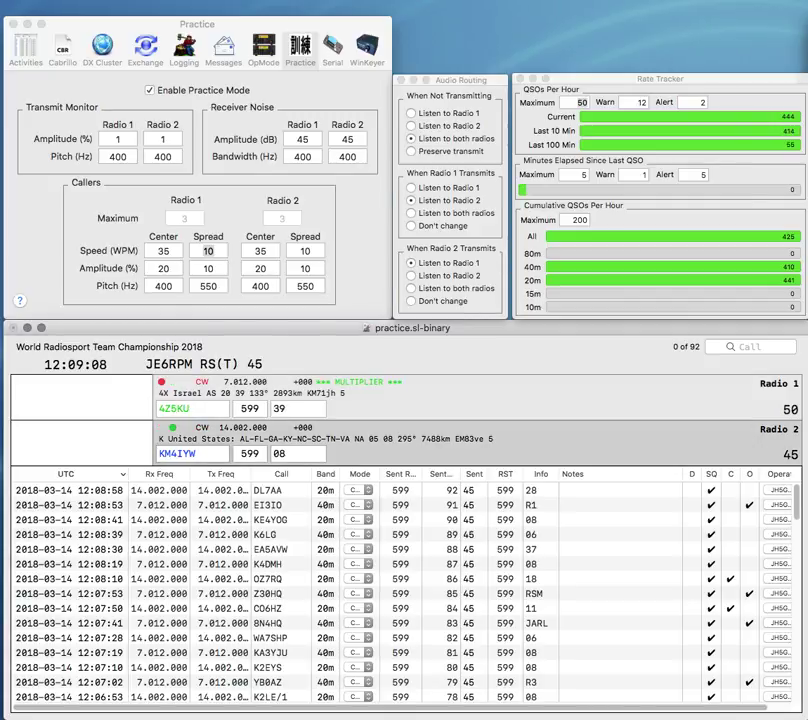
pyautogui.press('Return')
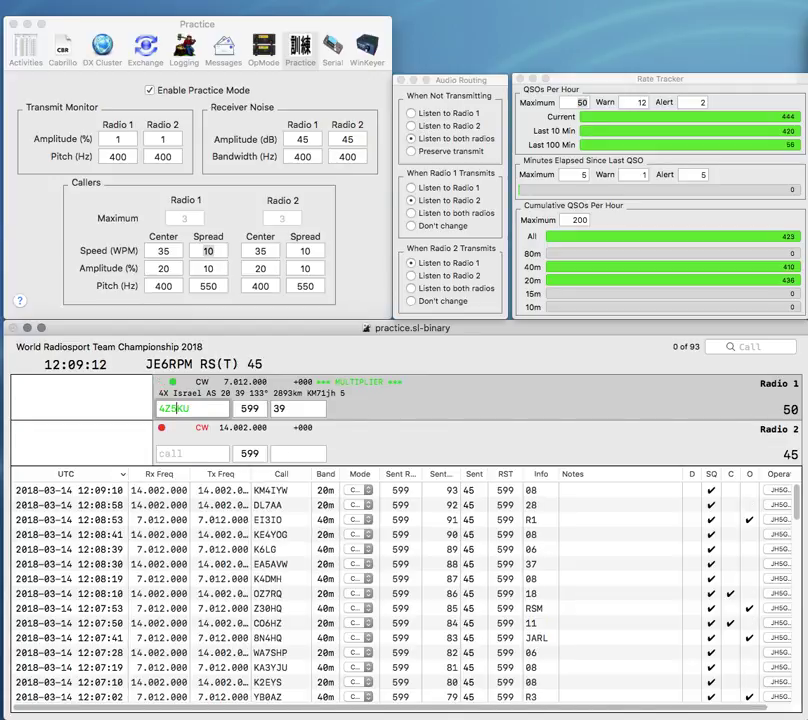
pyautogui.press('Return')
# - Answer 4O3A on Radio 2 and EW2W on Radio 1
pyautogui.write('4O3A')
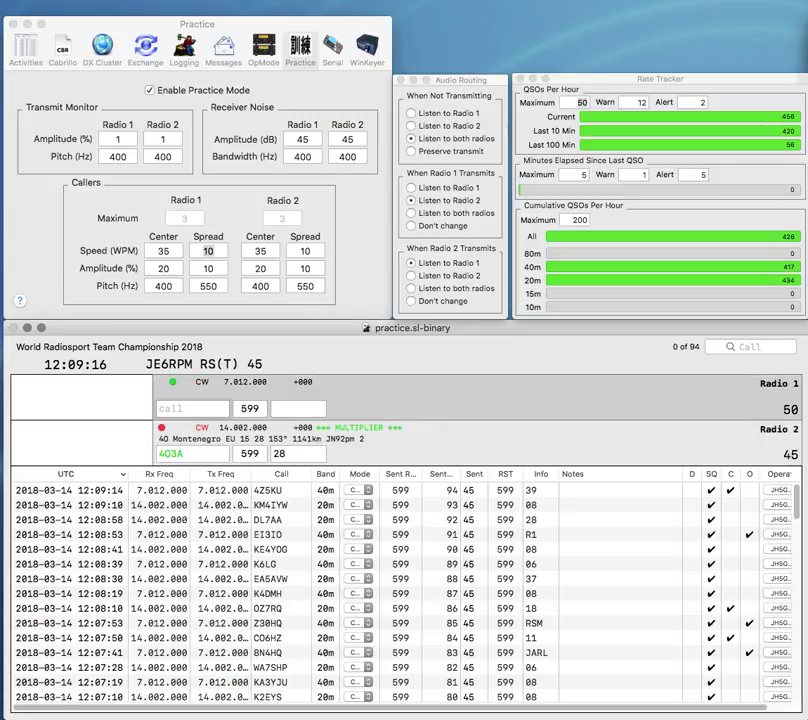
pyautogui.write('EW2W')
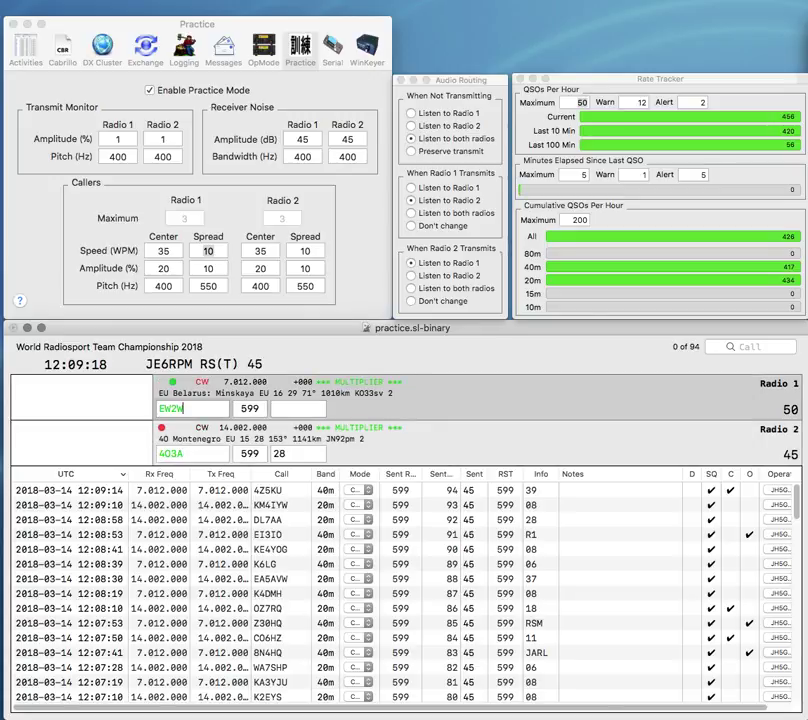
pyautogui.press('Return')
pyautogui.press('Tab')
pyautogui.write('R')
pyautogui.press('BackSpace')
pyautogui.write('R1')
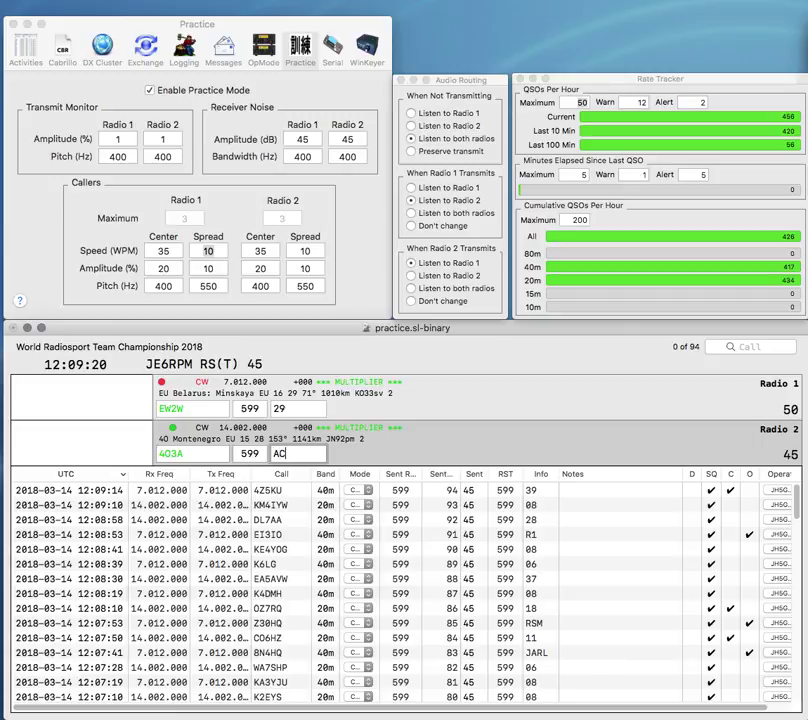
pyautogui.press('Return')
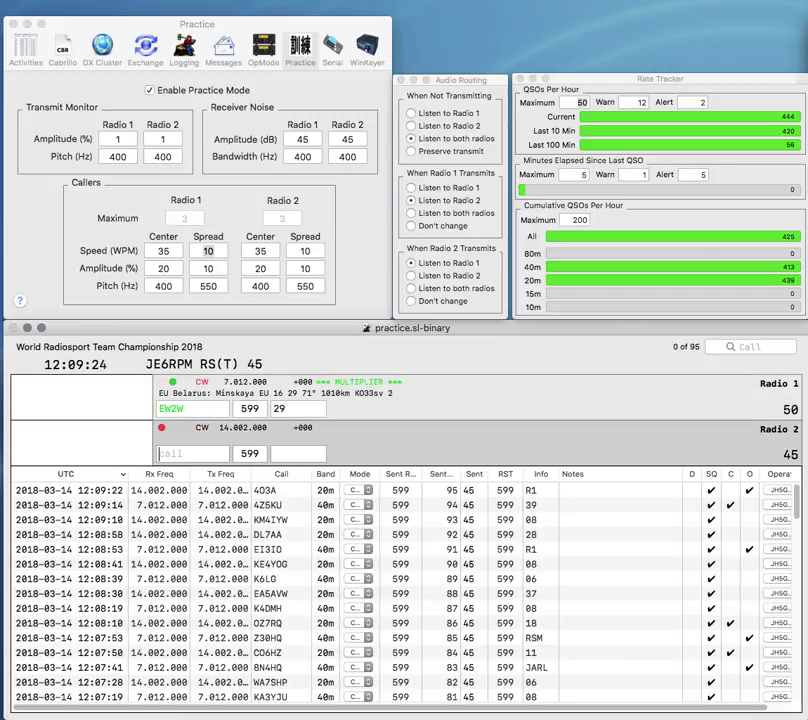
pyautogui.press('Return')
pyautogui.write('Z')
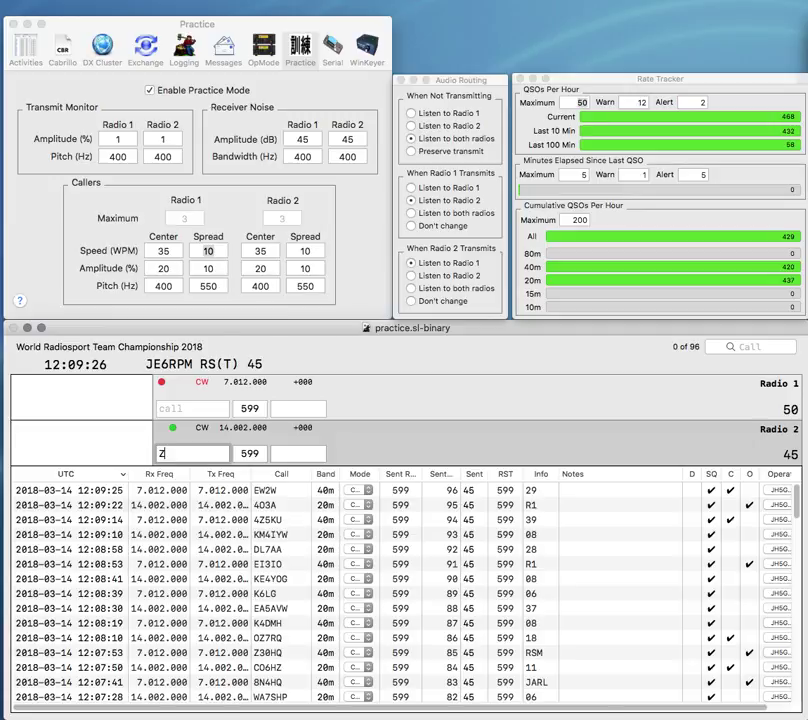
pyautogui.write('K4PTY')
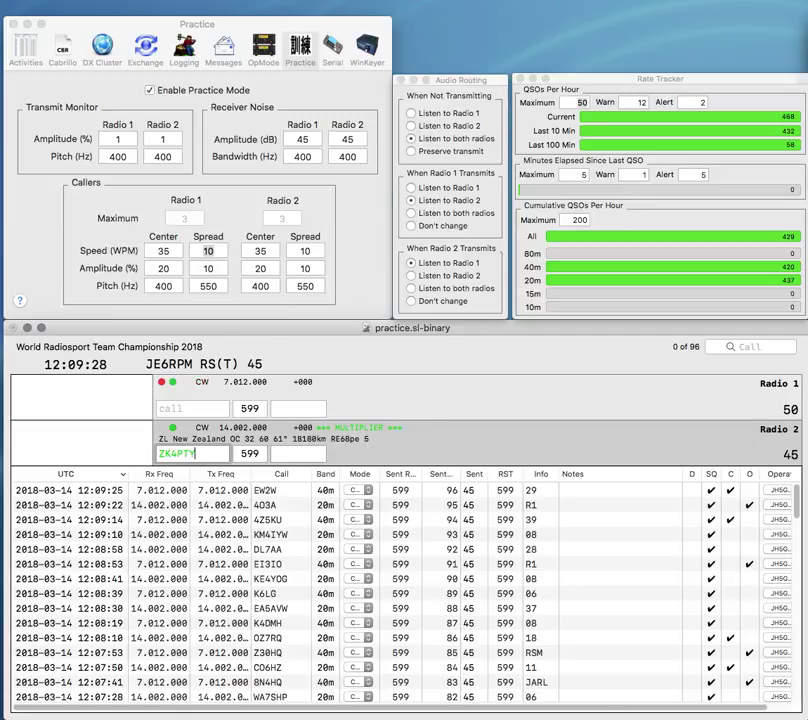
pyautogui.press('space')
pyautogui.write('60')
pyautogui.press('Return')
pyautogui.write('0Z')
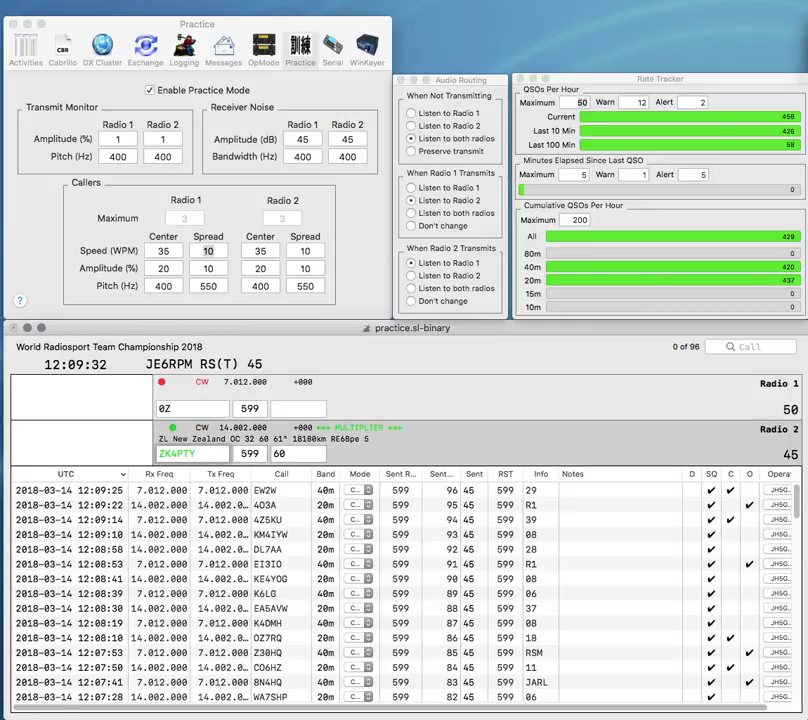
pyautogui.press('BackSpace')
pyautogui.write('7')
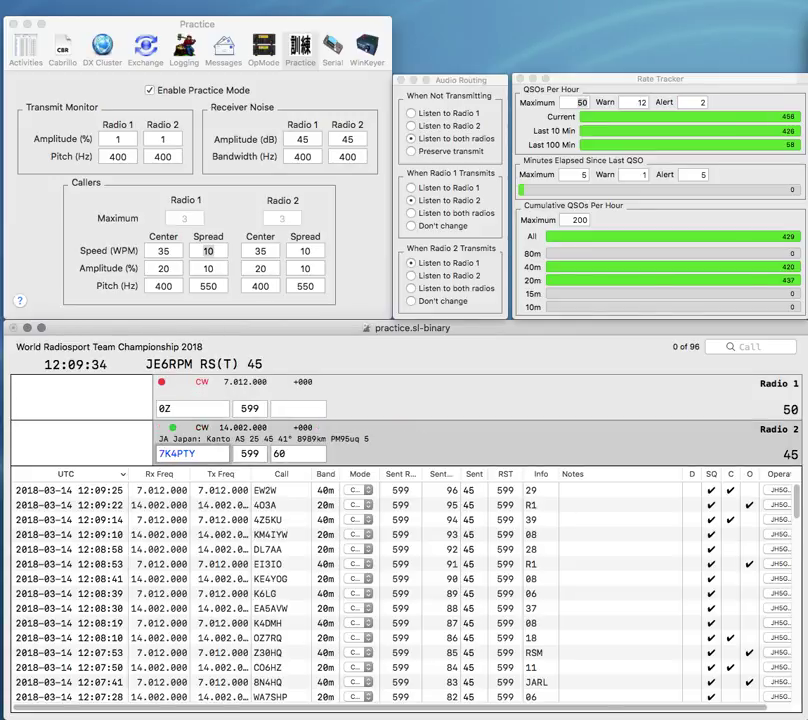
pyautogui.press('Return')
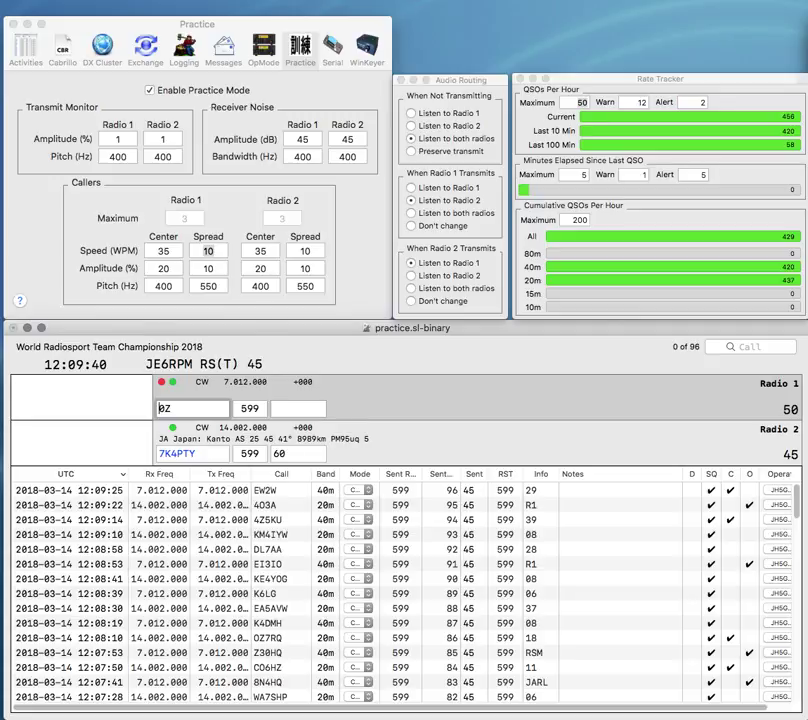
pyautogui.write('WX')
pyautogui.press('Return')
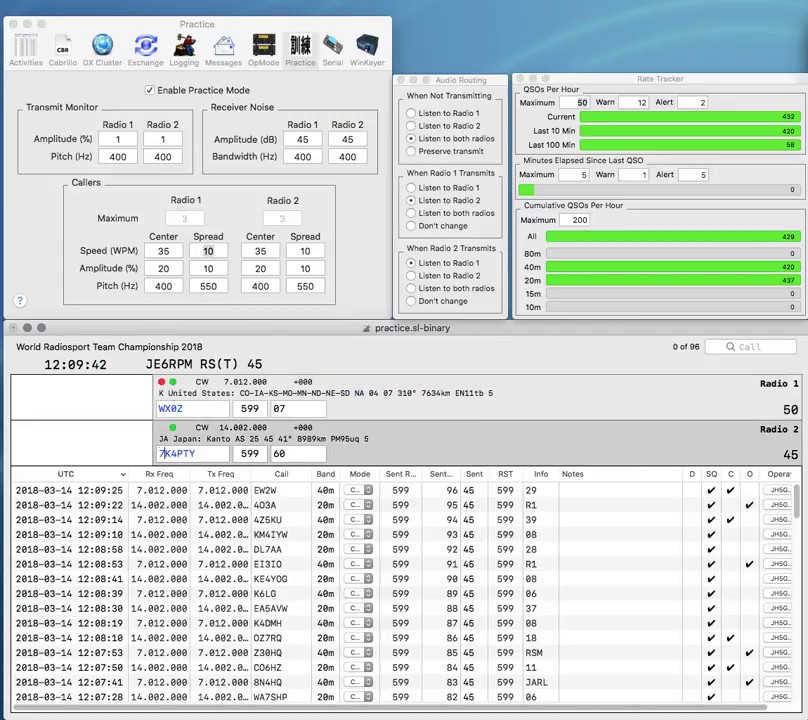
pyautogui.press('Return')
pyautogui.press('Return')
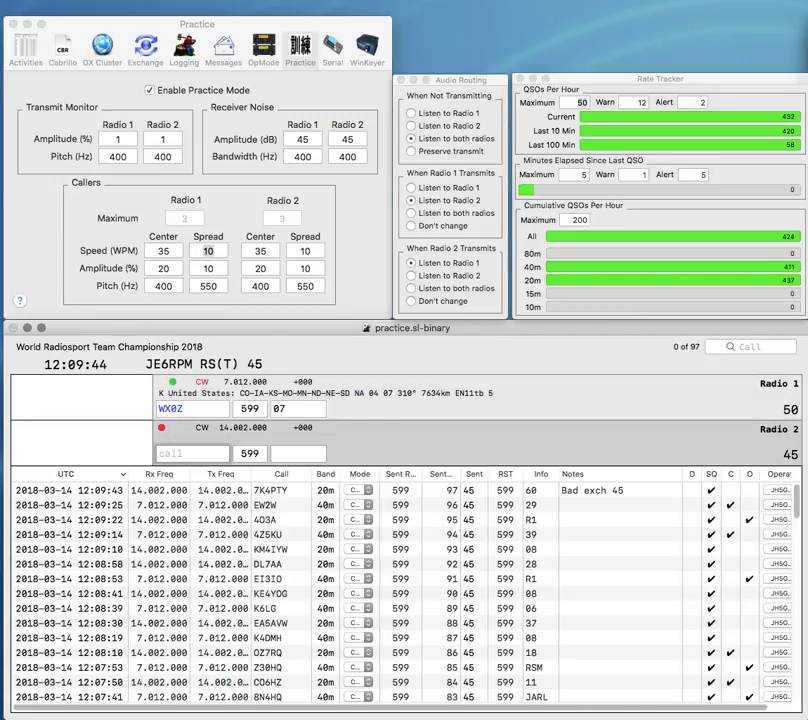
pyautogui.write('0')
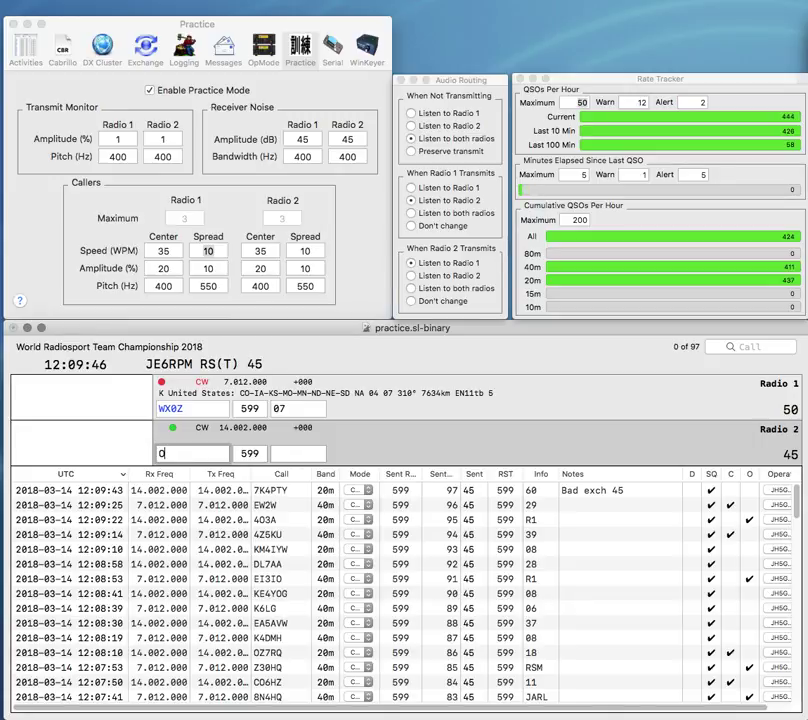
pyautogui.write('XV')
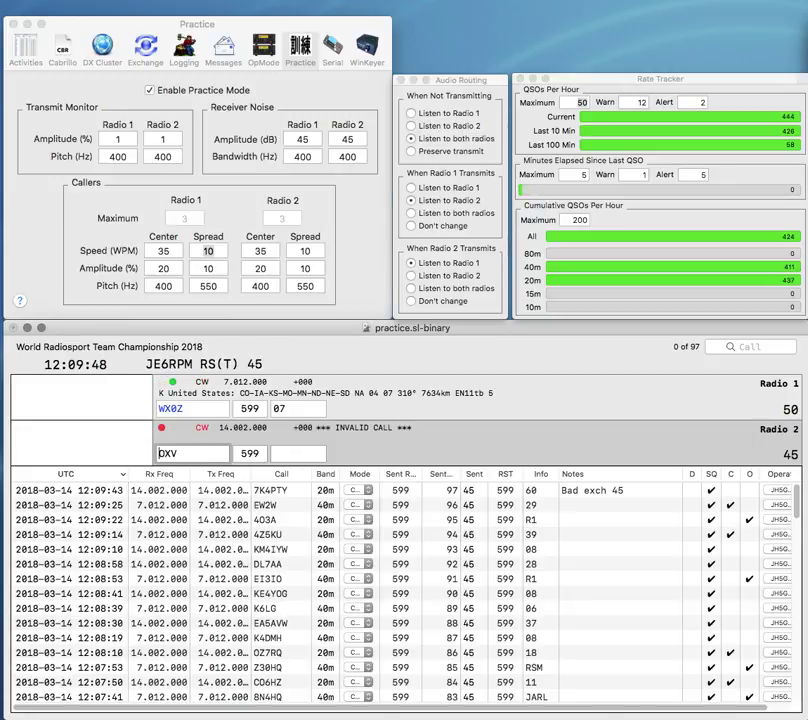
# - Log WX0Z on Radio 1, and complete the Radio 2 call as OK1XV and answer it
pyautogui.click(161, 408)
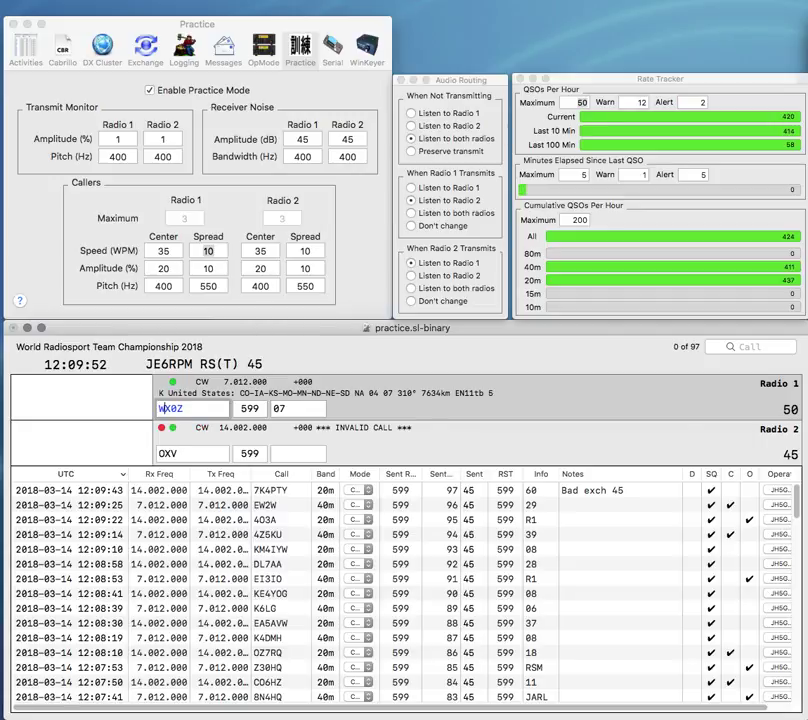
pyautogui.press('Return')
pyautogui.write('K1')
pyautogui.press('Return')
# - Enter A4 as the partial call on Radio 1, and log OK1XV on Radio 2
pyautogui.write('AT')
pyautogui.press('BackSpace')
pyautogui.write('4')
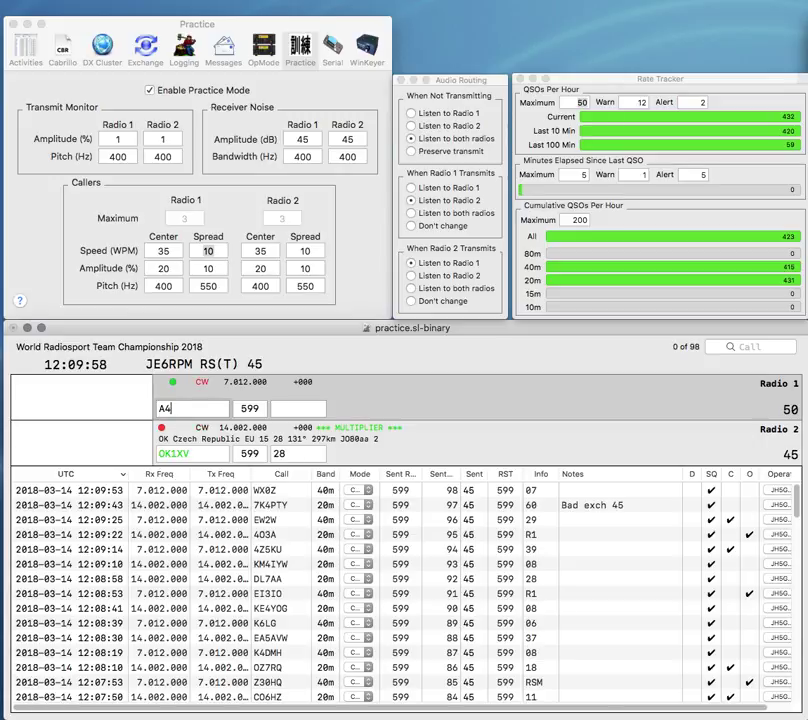
pyautogui.click(178, 453)
pyautogui.press('Return')
pyautogui.write('A')
pyautogui.press('BackSpace')
pyautogui.write('W')
pyautogui.press('Right')
pyautogui.press('Right')
pyautogui.write('G')
pyautogui.write('WP')
pyautogui.press('BackSpace')
pyautogui.press('BackSpace')
pyautogui.press('Return')
pyautogui.write('DN')
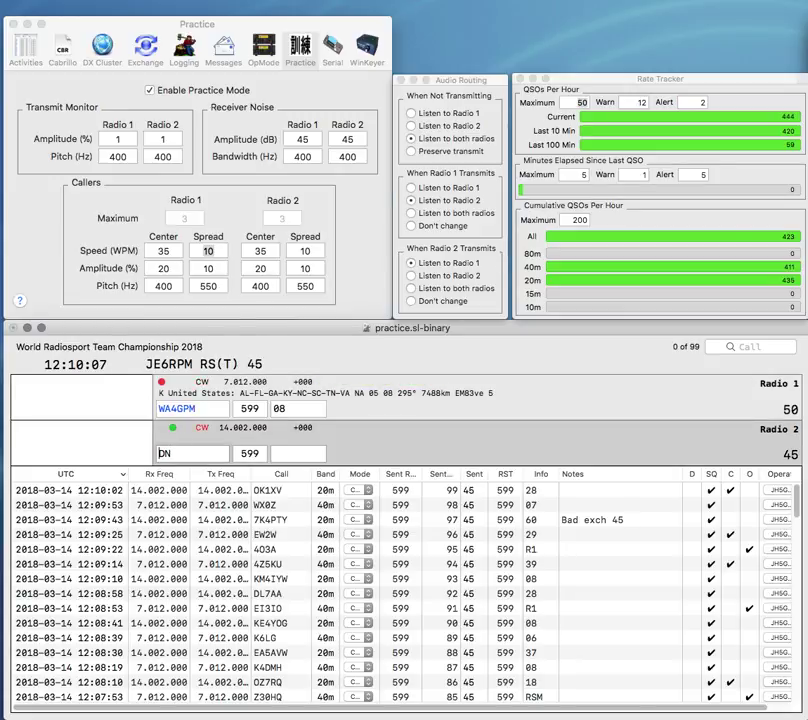
pyautogui.press('Up')
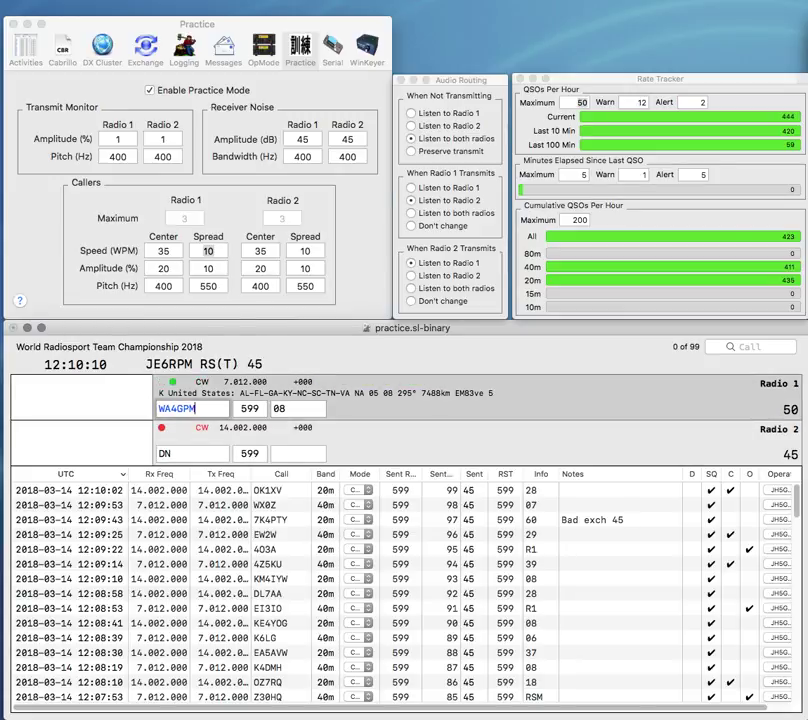
pyautogui.press('Return')
pyautogui.write('A')
pyautogui.press('BackSpace')
pyautogui.write('IQ2')
pyautogui.press('Return')
pyautogui.press('Return')
pyautogui.press('Return')
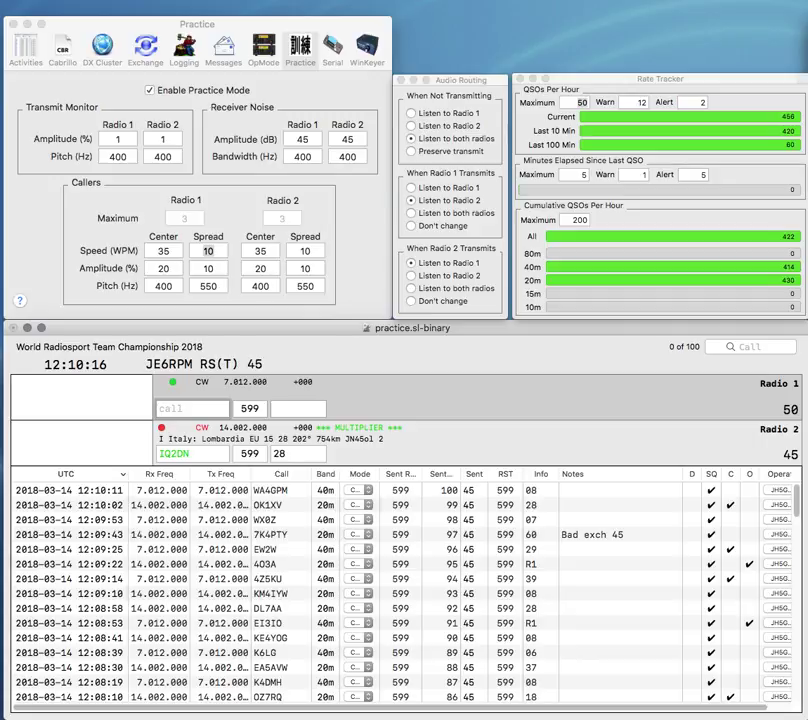
# - Enter SK9HQ on Radio 1 and answer it, and log IQ2DN on Radio 2
pyautogui.write('K9HQ')
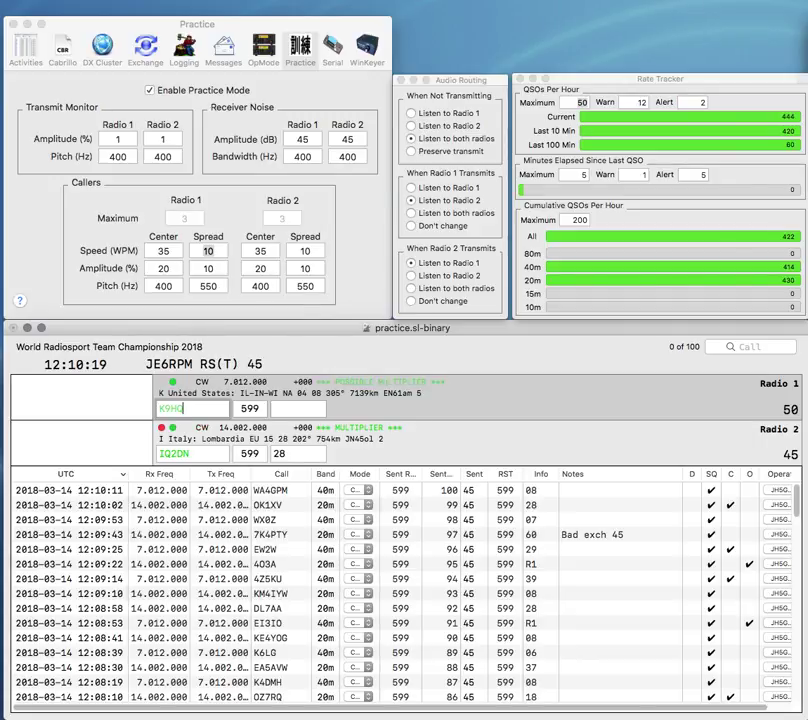
pyautogui.press('super+Left')
pyautogui.write('S')
pyautogui.press('Return')
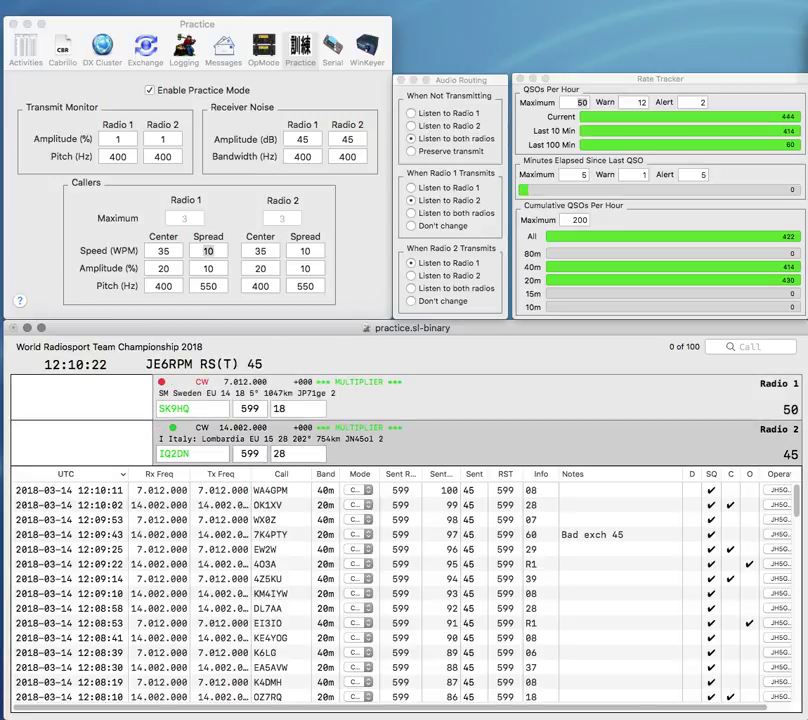
pyautogui.press('Return')
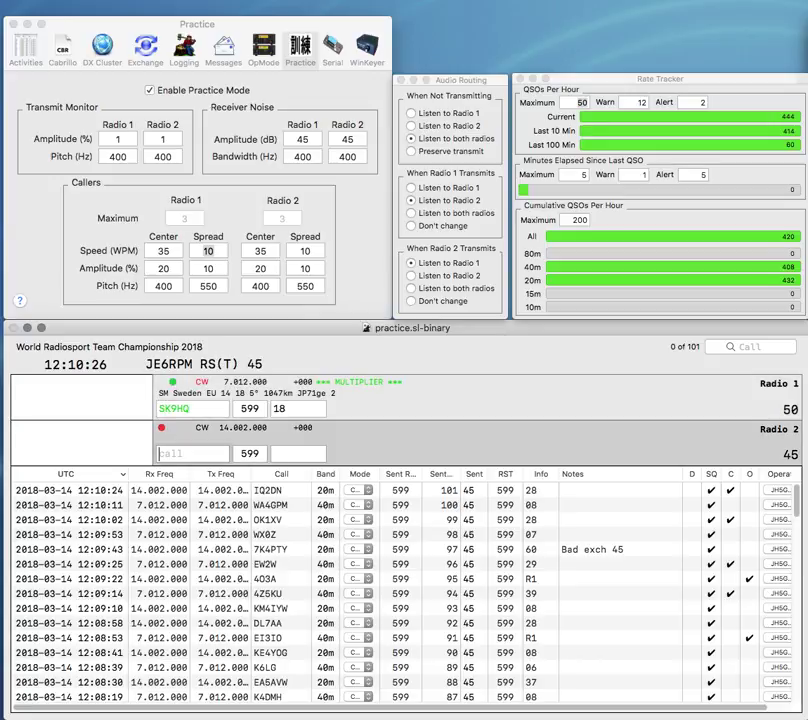
# - Enter SMWKT as the partial call on Radio 2, and log SK9HQ on Radio 1 with the exchange SSA
pyautogui.write('SMWKT')
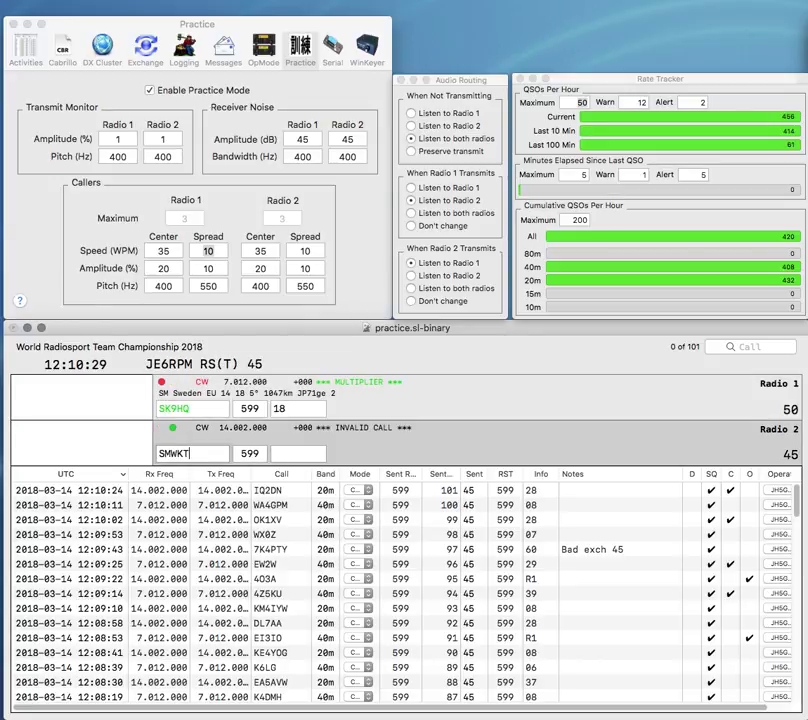
pyautogui.press('Return')
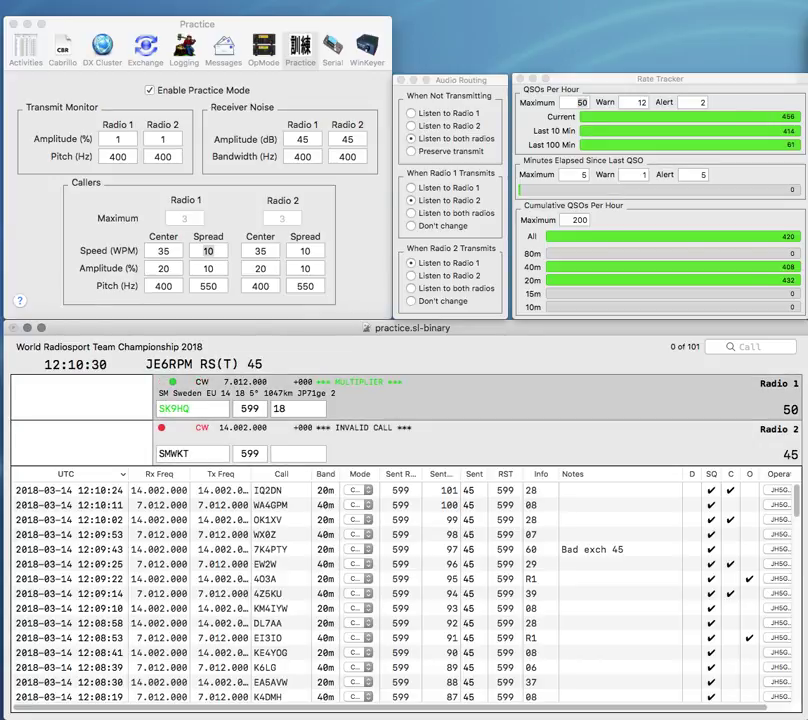
pyautogui.write('SR')
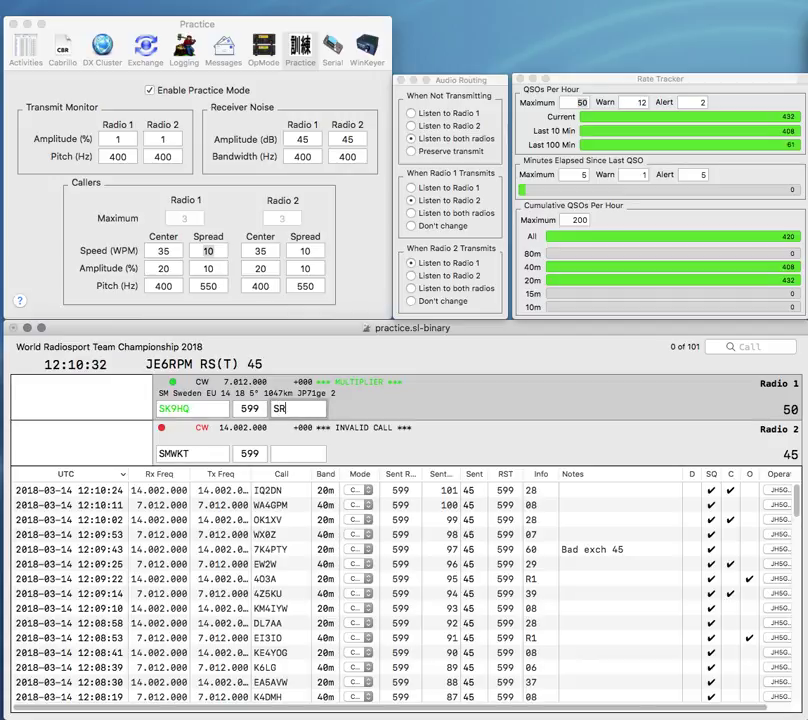
pyautogui.press('BackSpace')
pyautogui.write('SA')
pyautogui.press('Return')
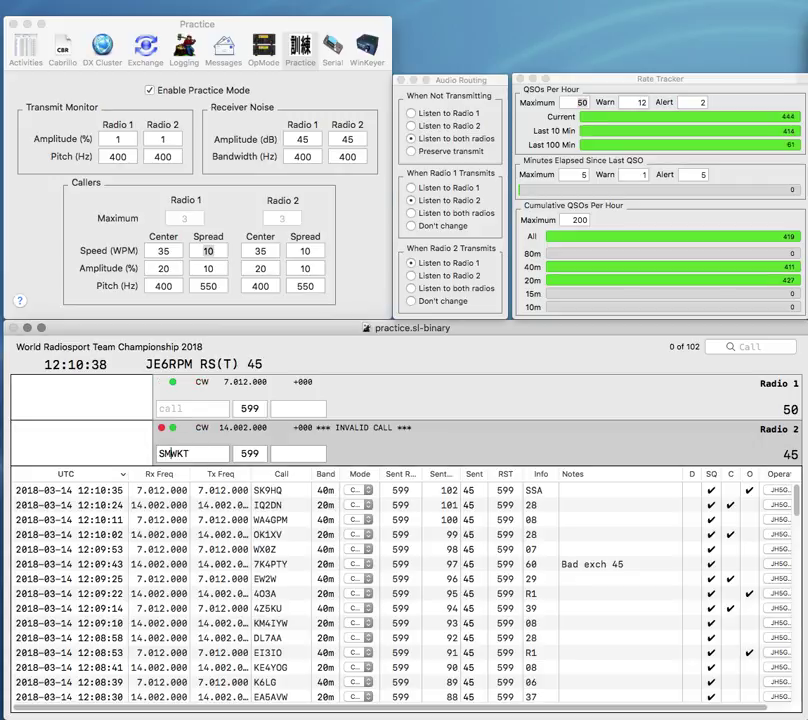
# - Answer and log SM4WKT on Radio 2 and K9JU/4 on Radio 1
pyautogui.write('4')
pyautogui.press('Return')
pyautogui.write('K9')
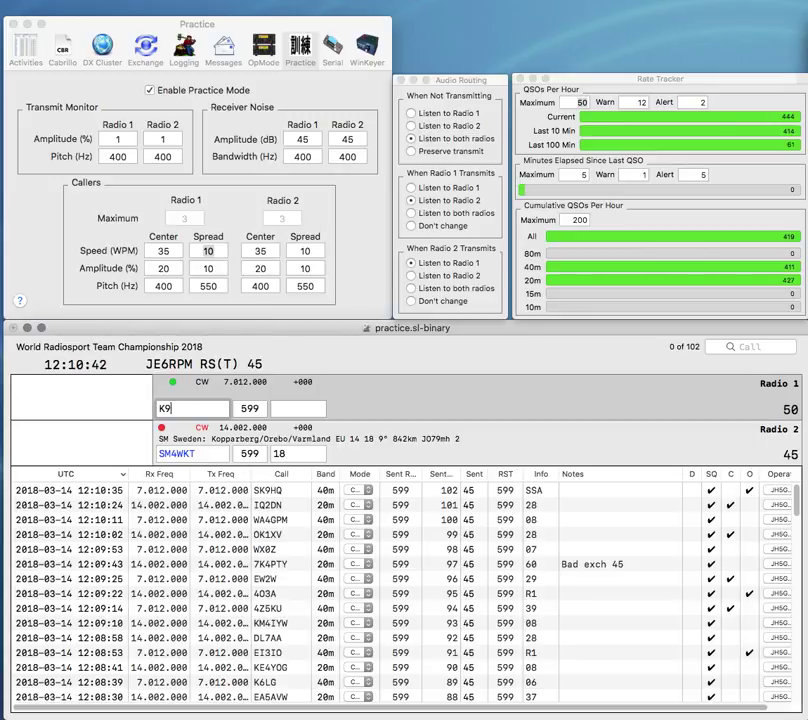
pyautogui.write('JU/4')
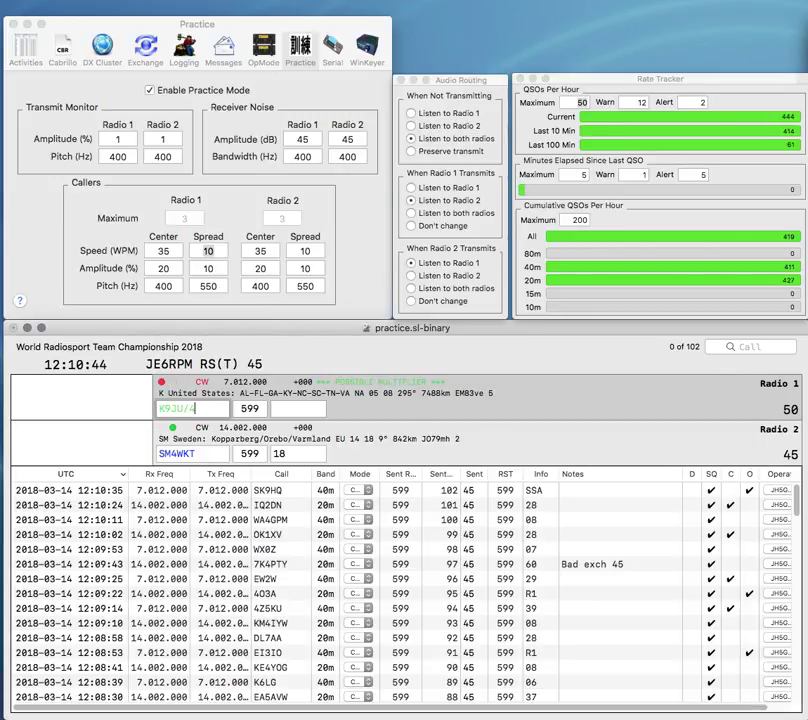
pyautogui.press('Return')
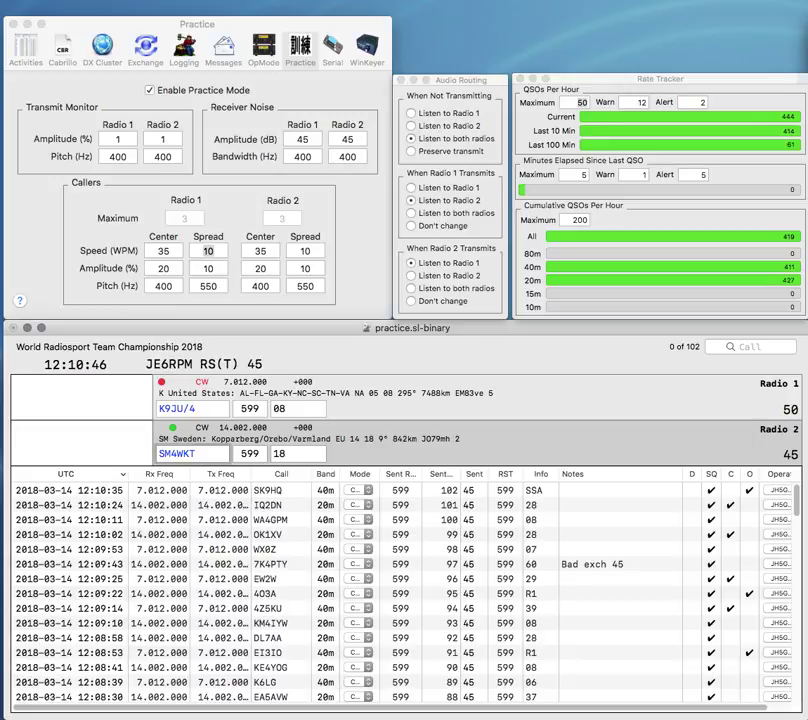
pyautogui.press('Return')
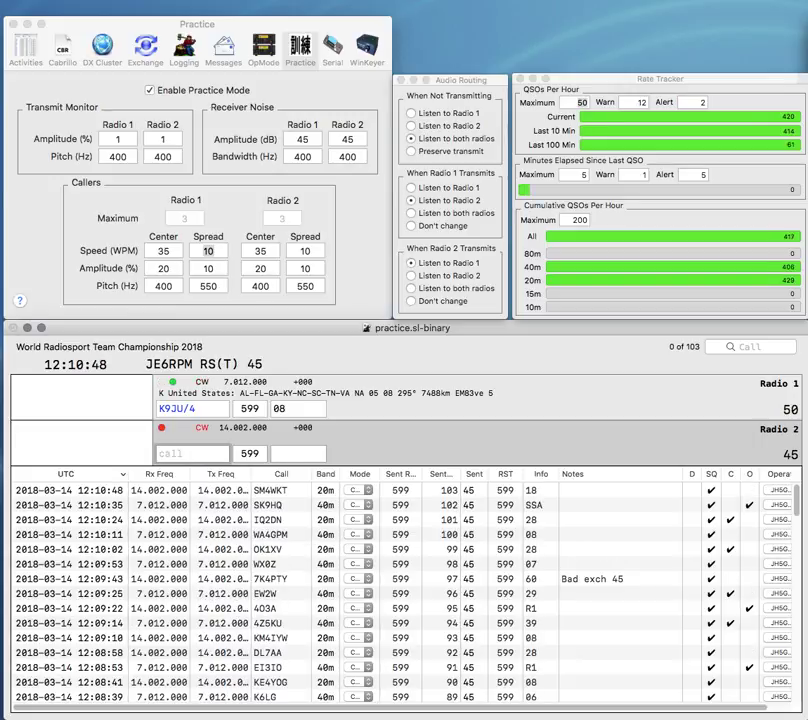
pyautogui.press('Return')
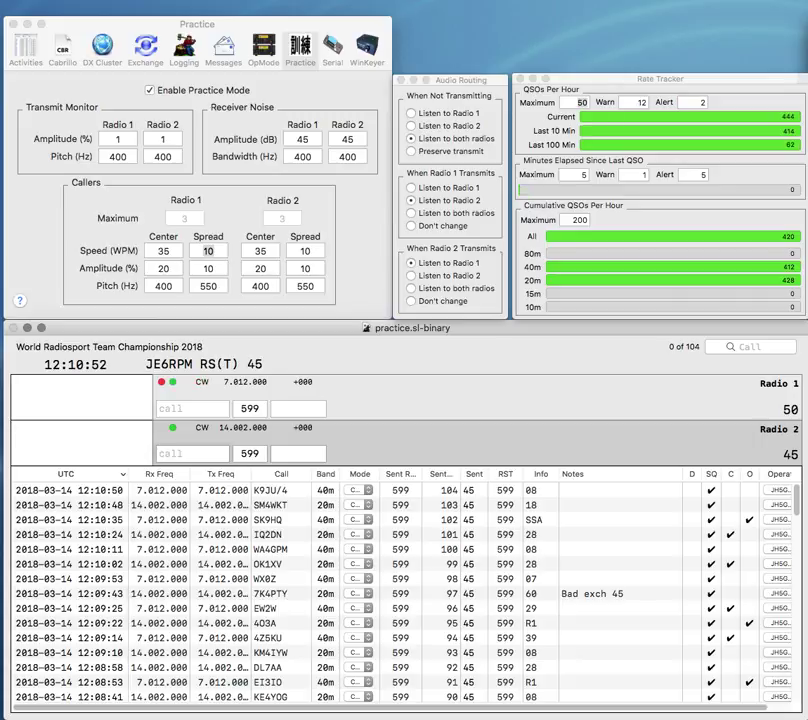
# - Enter VK as the partial call on Radio 1 and Q as the partial call on Radio 2
pyautogui.write('VK')
pyautogui.press('Tab')
pyautogui.press('Tab')
pyautogui.write('Q')
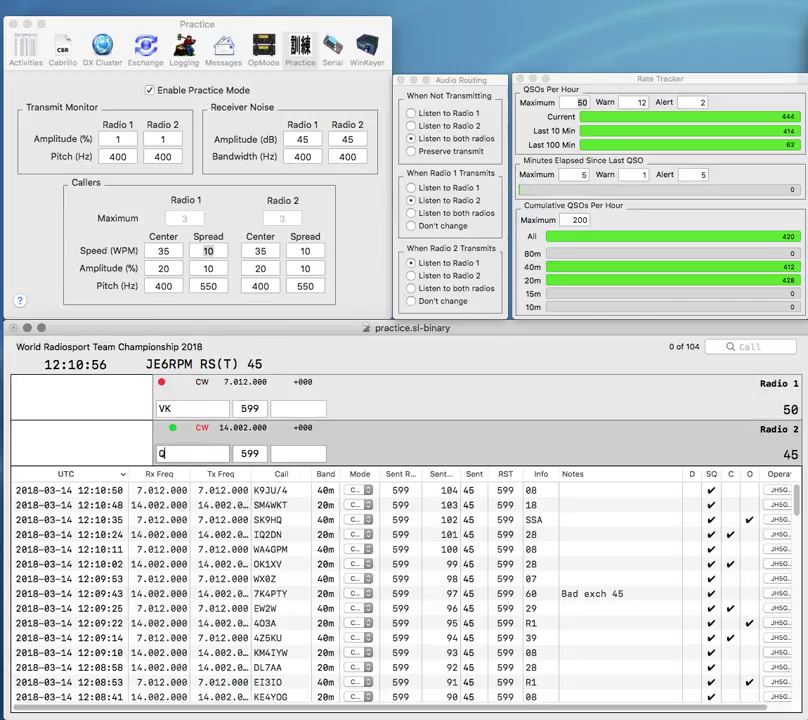
pyautogui.press('Tab')
pyautogui.press('\\')
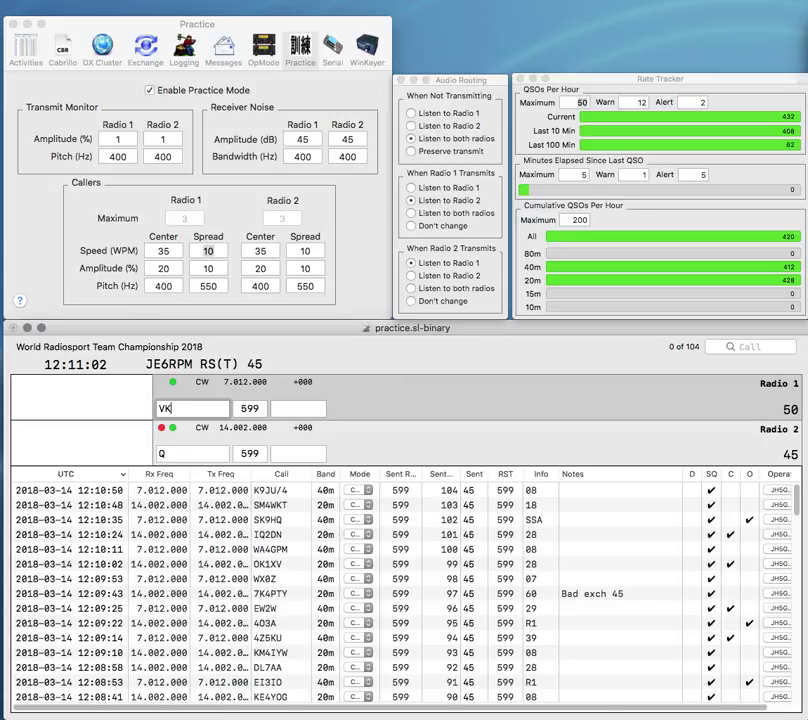
# - Correct the Radio 1 call to VP2V and answer it, querying the partial call on Radio 2
pyautogui.press('Return')
pyautogui.press('BackSpace')
pyautogui.write('Q')
pyautogui.press('Return')
pyautogui.press('BackSpace')
pyautogui.write('P2V')
pyautogui.press('Return')
# - Enter T90HQ on Radio 2, correct it to TM0HQ and answer that call
pyautogui.write('T0H')
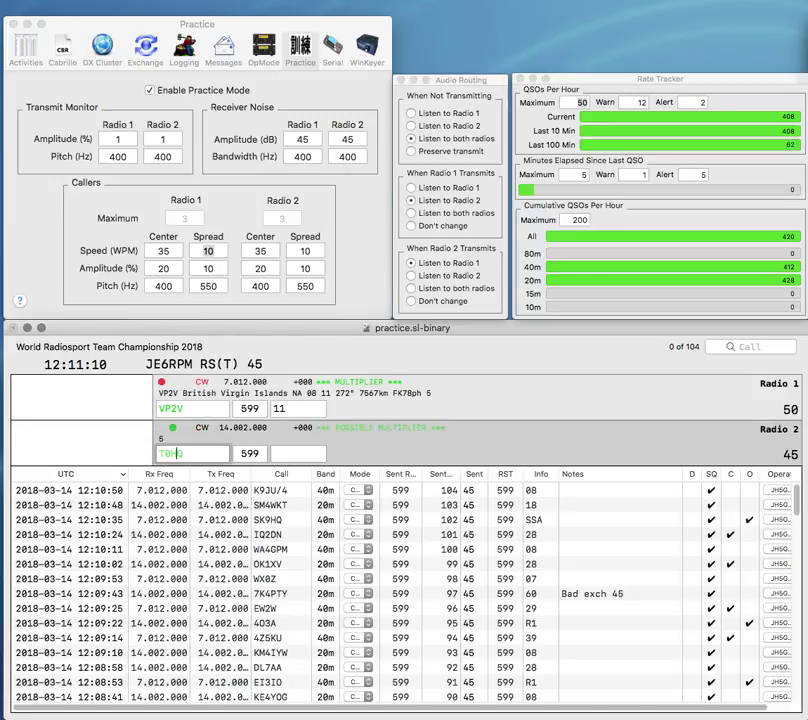
pyautogui.write('9')
pyautogui.press('Return')
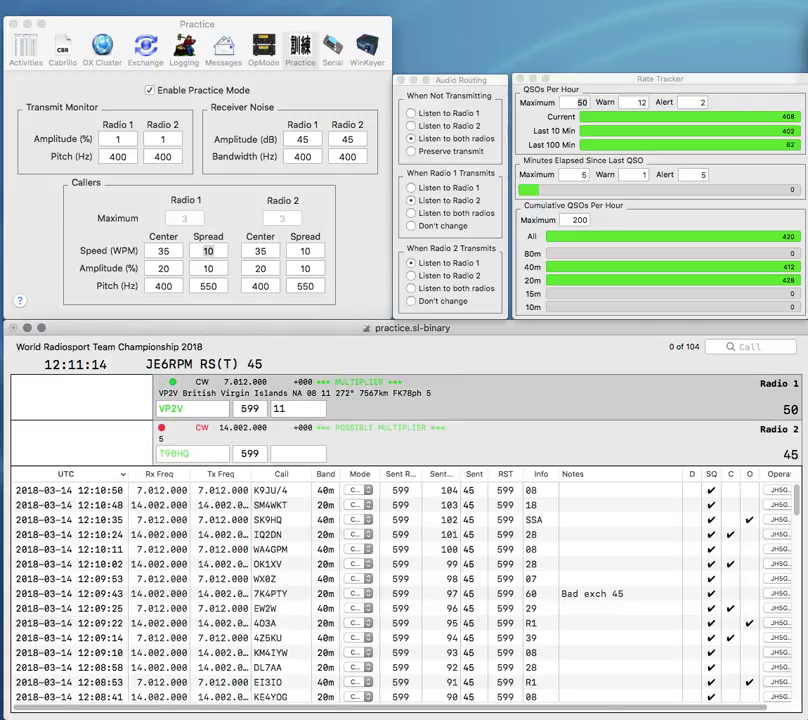
pyautogui.press('space')
pyautogui.press('Return')
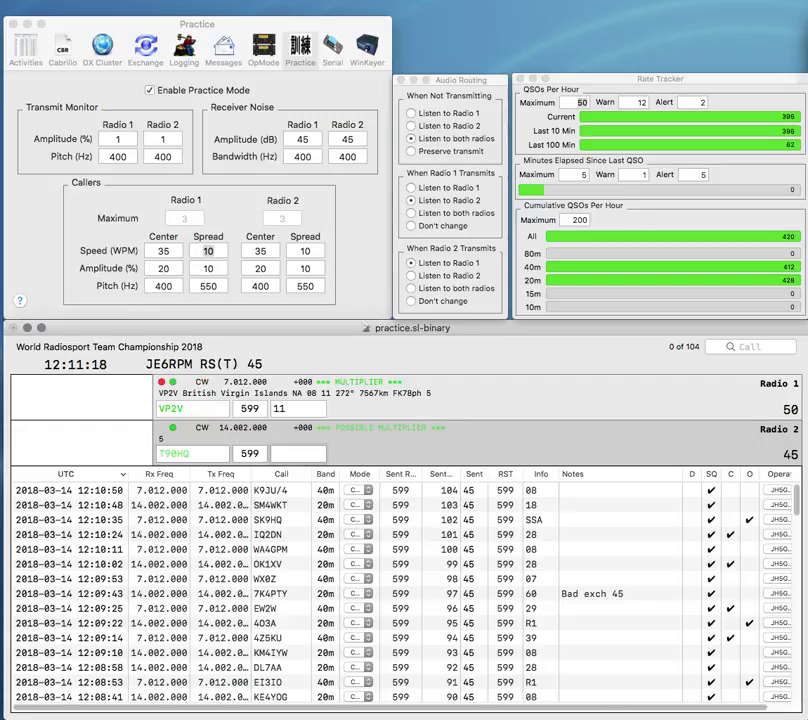
pyautogui.press('BackSpace')
pyautogui.write('M')
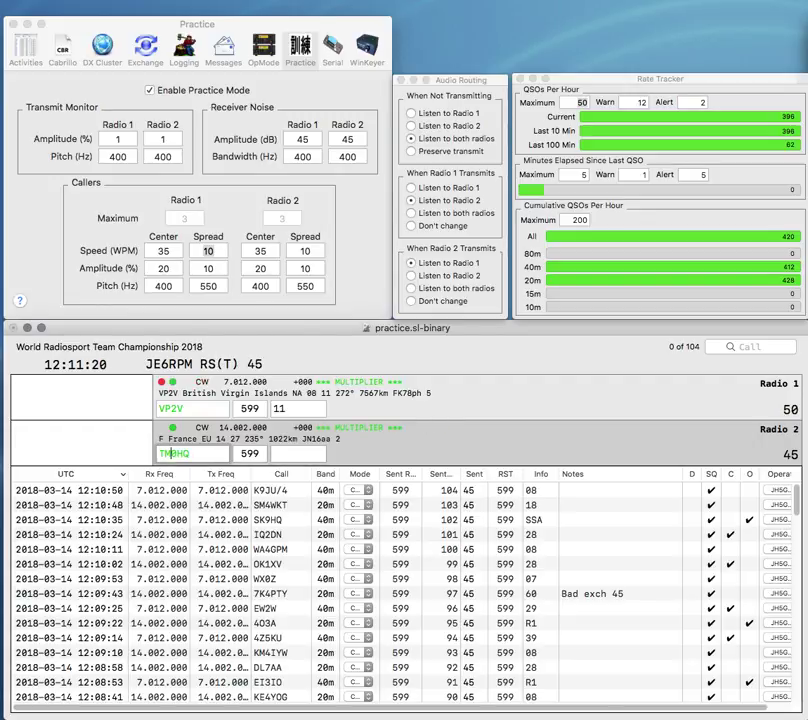
pyautogui.press('Return')
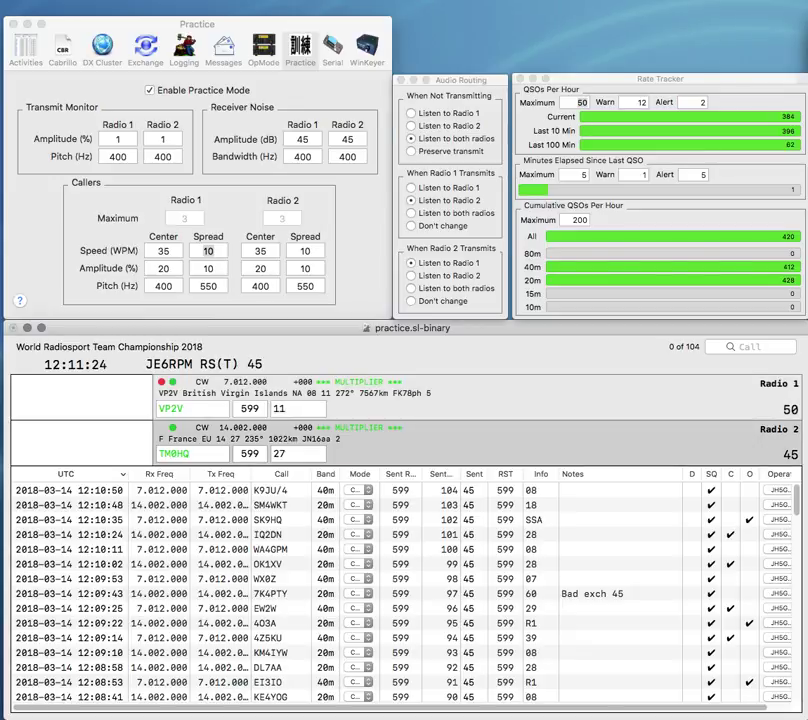
# - Enter L as the partial exchange for VP2V on Radio 1, and log TM0HQ on Radio 2 with the exchange REF
pyautogui.press('Return')
pyautogui.press('Tab')
pyautogui.press('Tab')
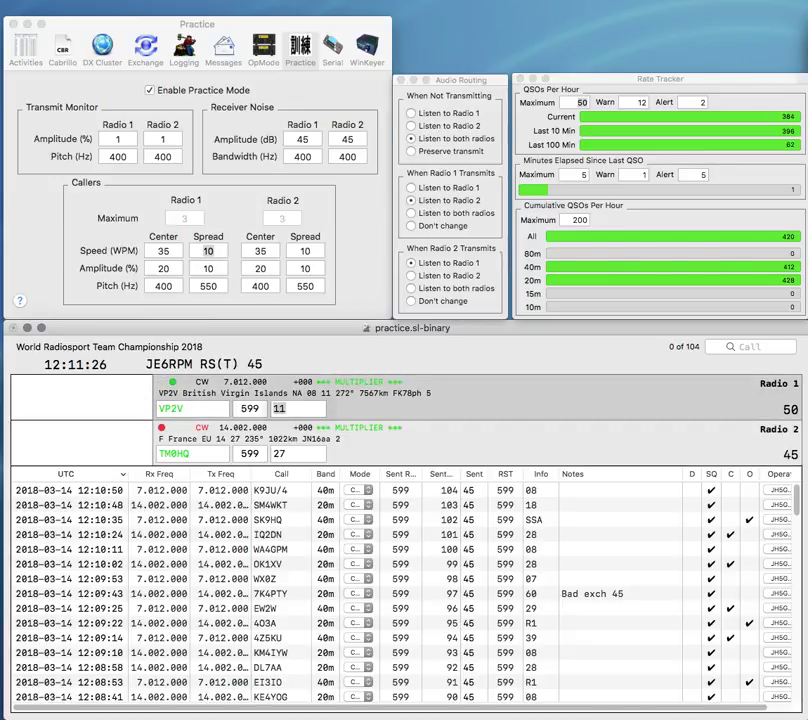
pyautogui.write('L')
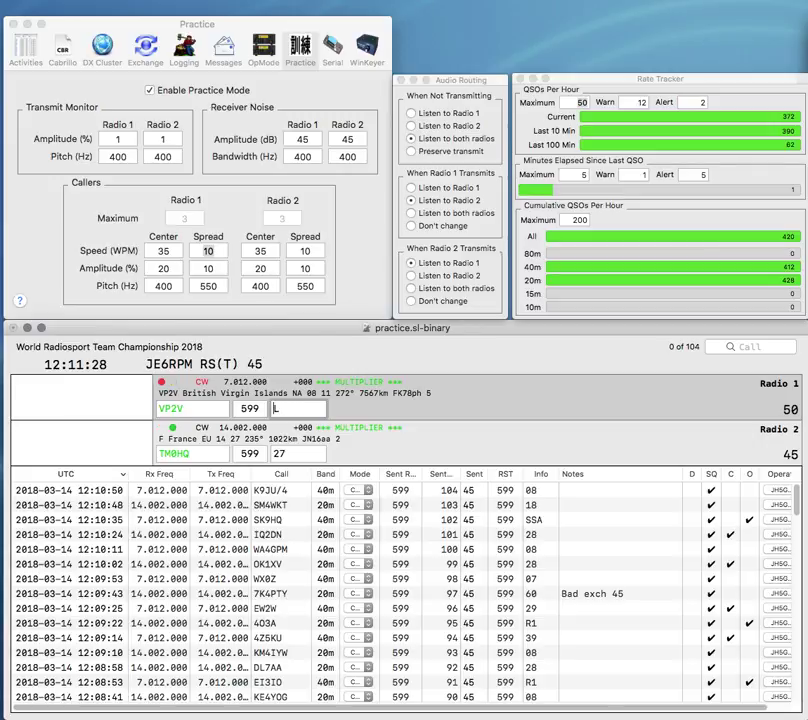
pyautogui.press('Return')
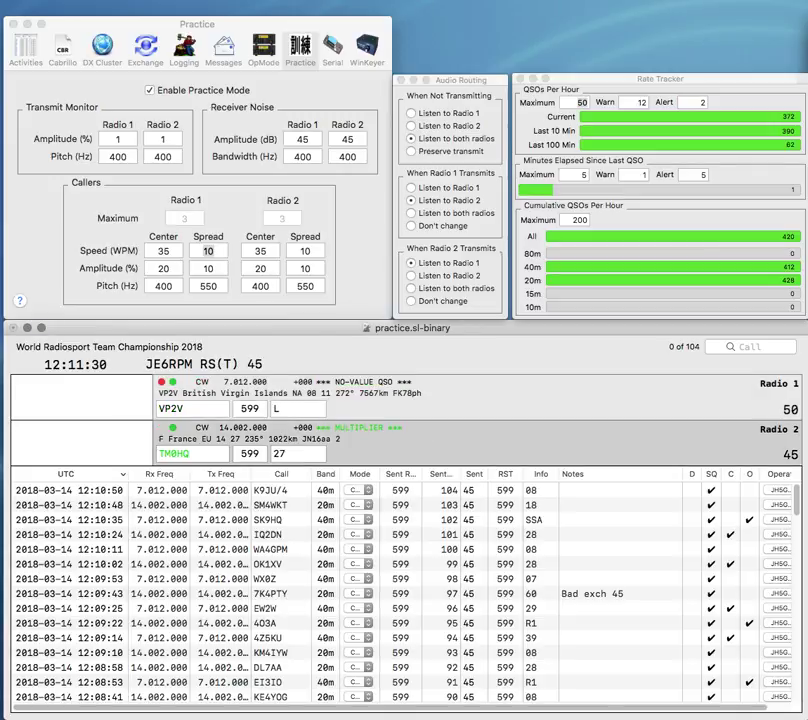
pyautogui.write('REF')
pyautogui.press('Return')
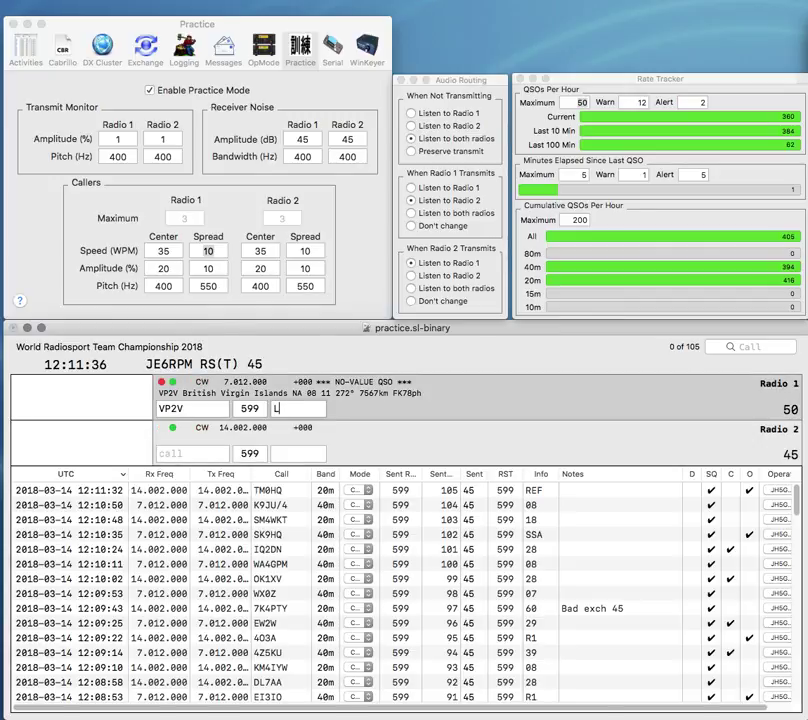
# - Correct the Radio 1 exchange for VP2V to BVIRL and log the contact
pyautogui.write('BVIL')
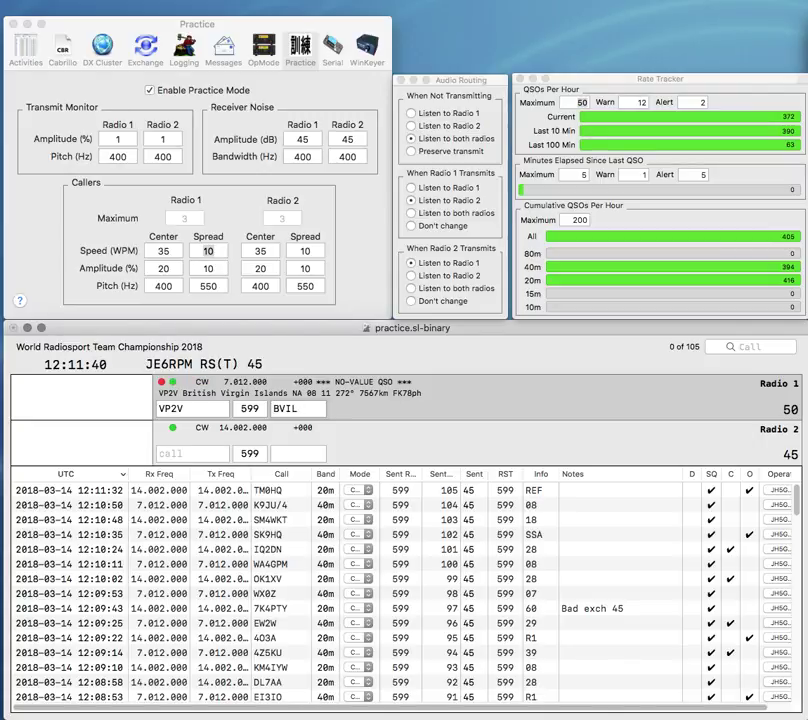
pyautogui.press('Tab')
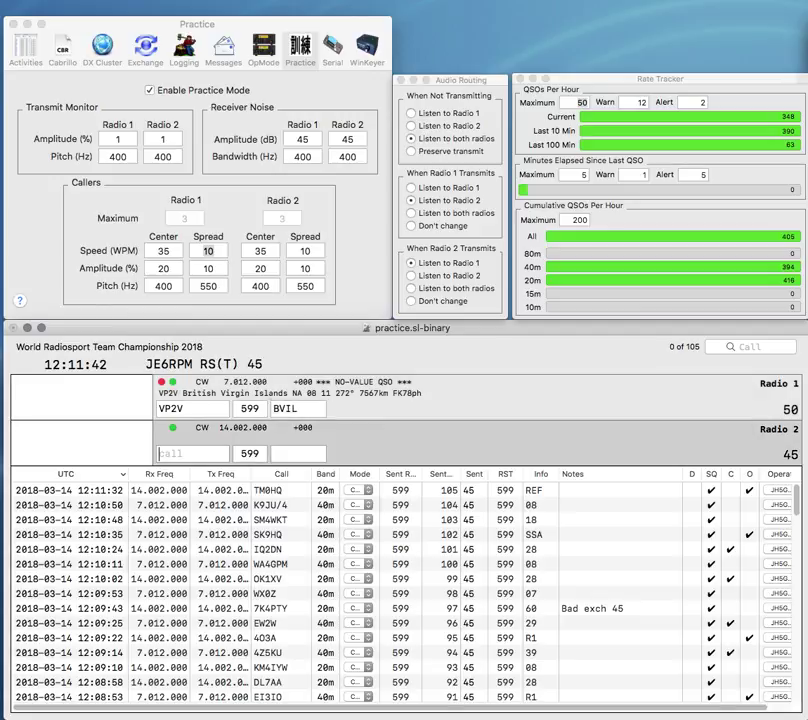
pyautogui.press('Tab')
pyautogui.press('Right')
pyautogui.press('Left')
pyautogui.write('R')
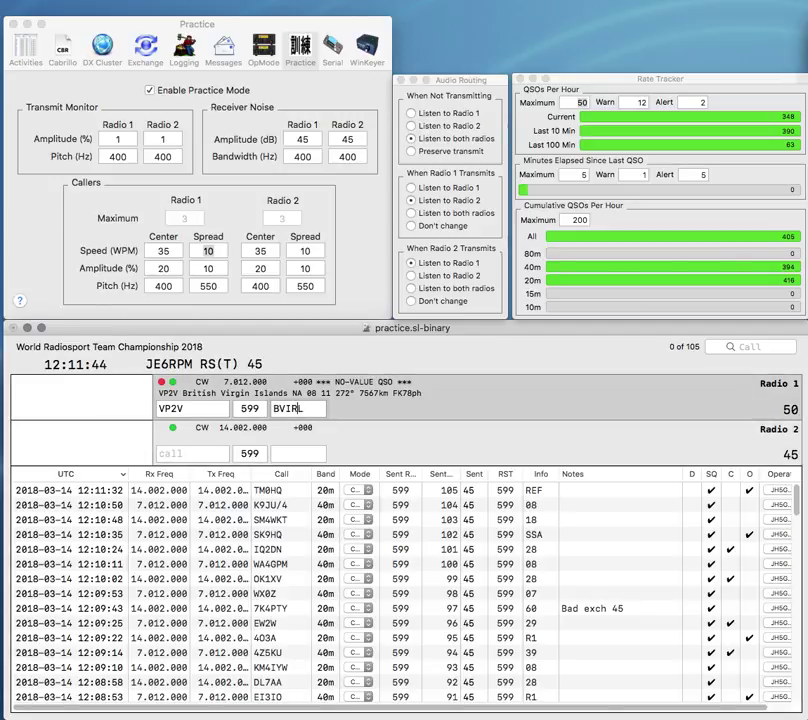
pyautogui.press('Tab')
pyautogui.press('Tab')
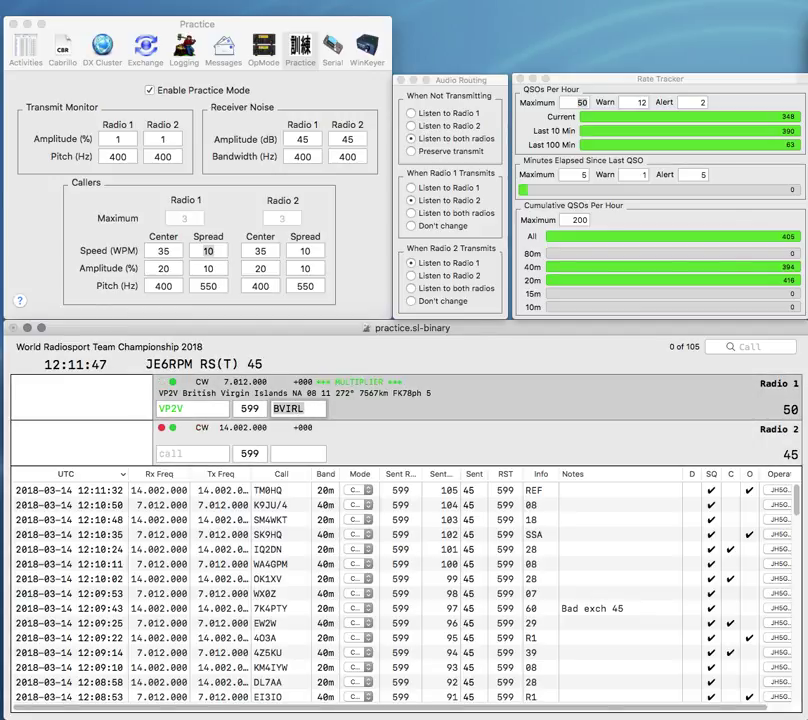
pyautogui.press('Return')
pyautogui.write('YL')
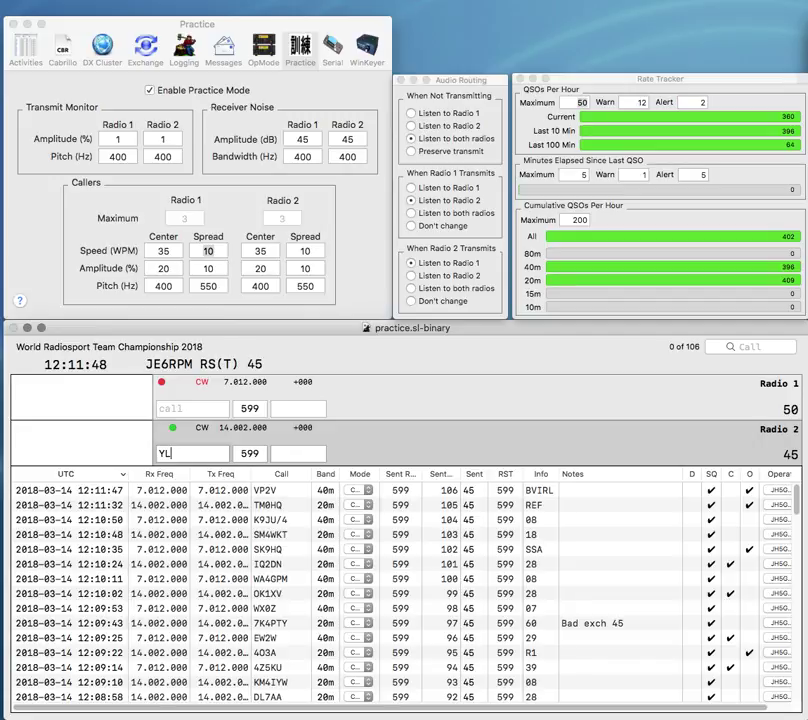
pyautogui.write('4HQ')
pyautogui.press('Return')
pyautogui.write('JT')
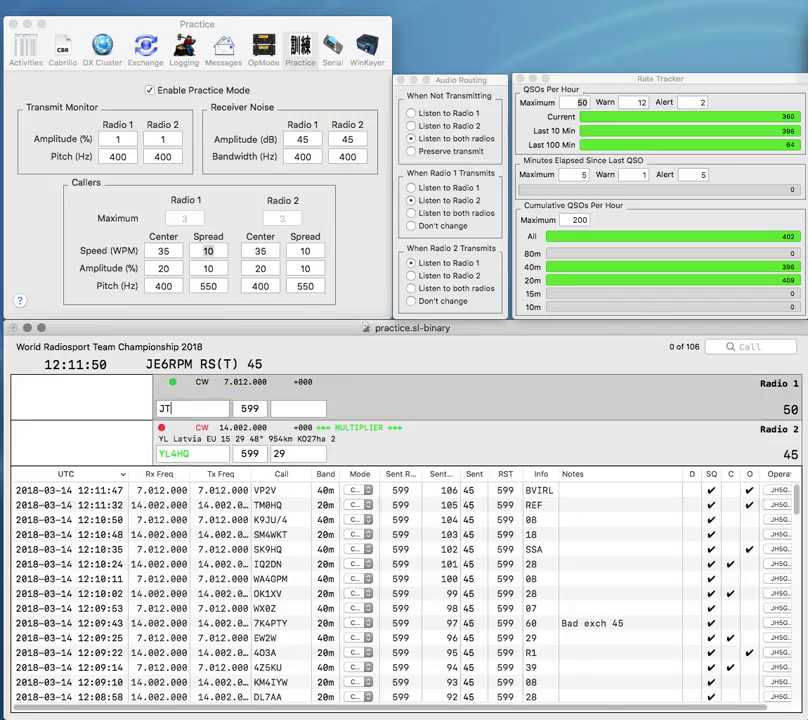
pyautogui.write('1K')
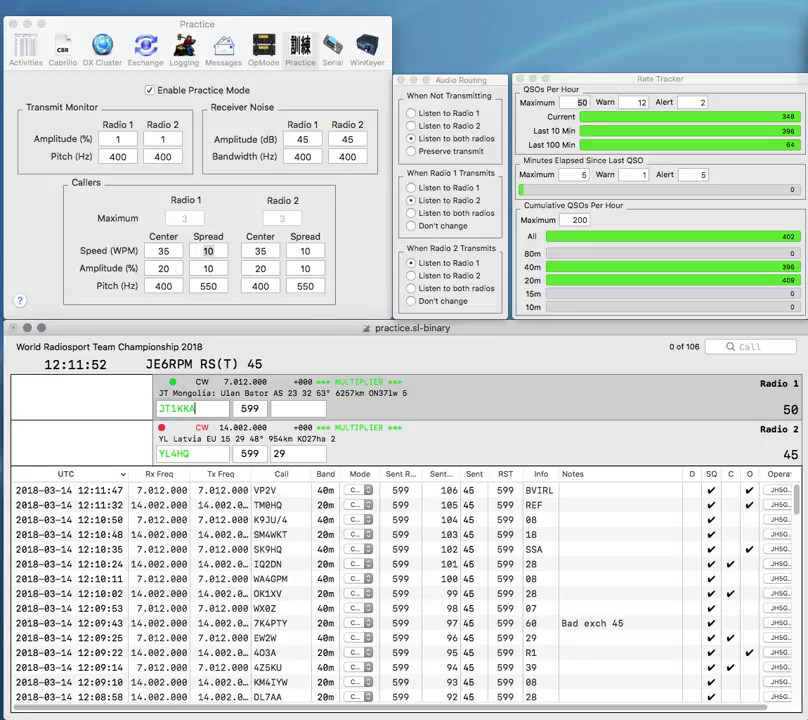
pyautogui.write('AA')
pyautogui.press('Return')
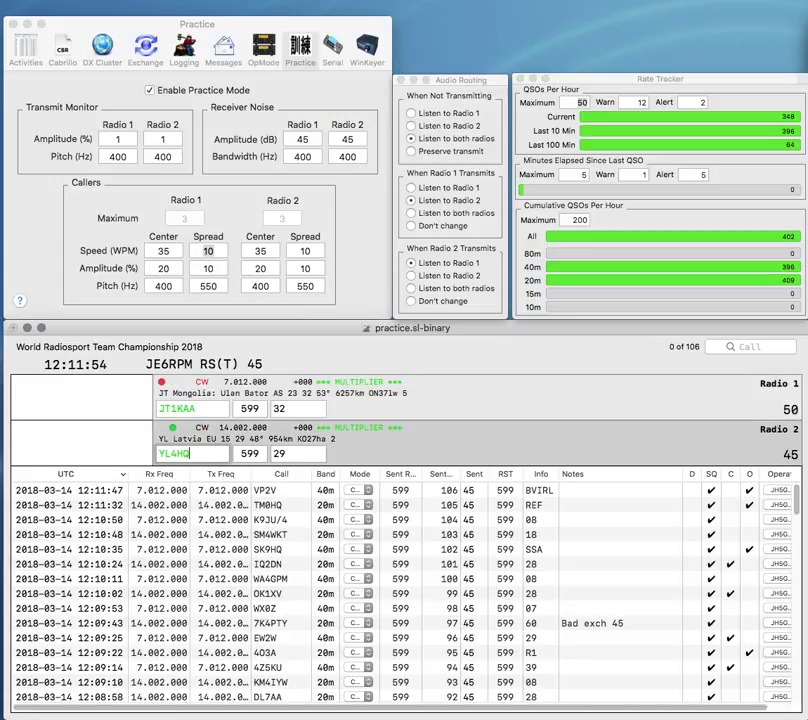
# - Enter LA as the partial exchange for YL4HQ on Radio 2 and send the exchange message
pyautogui.write('R')
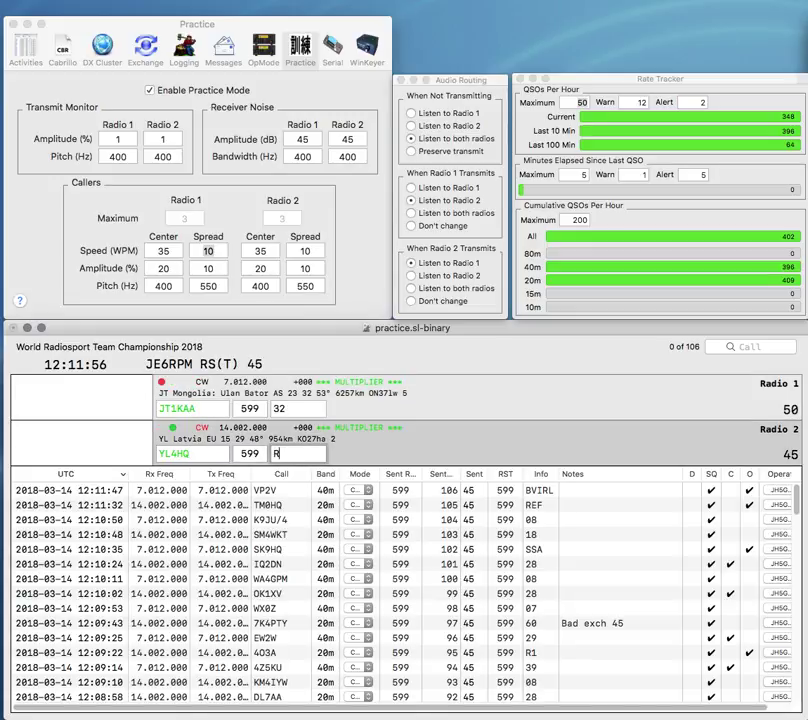
pyautogui.press('BackSpace')
pyautogui.write('LA')
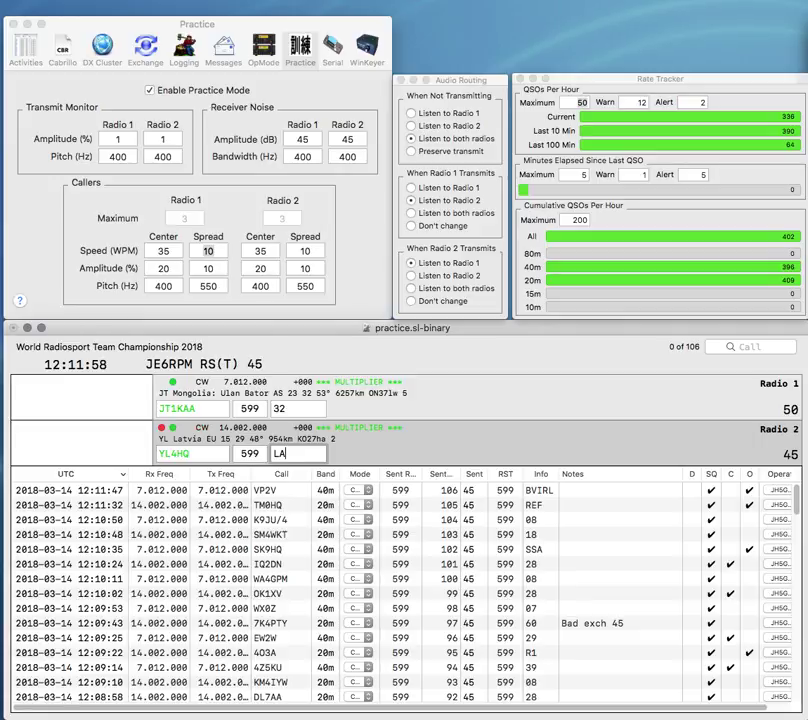
pyautogui.press('Return')
pyautogui.press('Tab')
pyautogui.write('M')
pyautogui.press('Return')
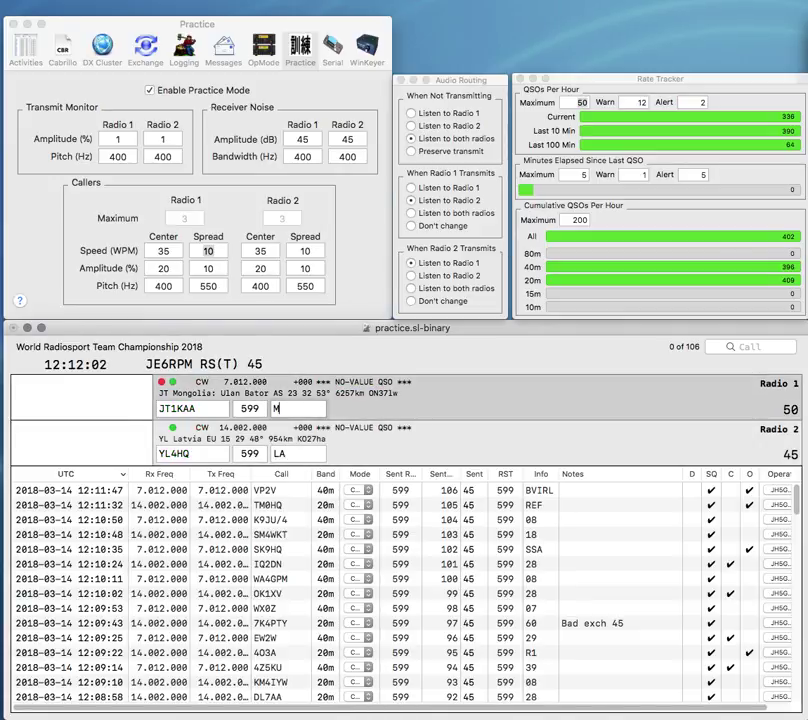
pyautogui.write('RSF')
pyautogui.press('Return')
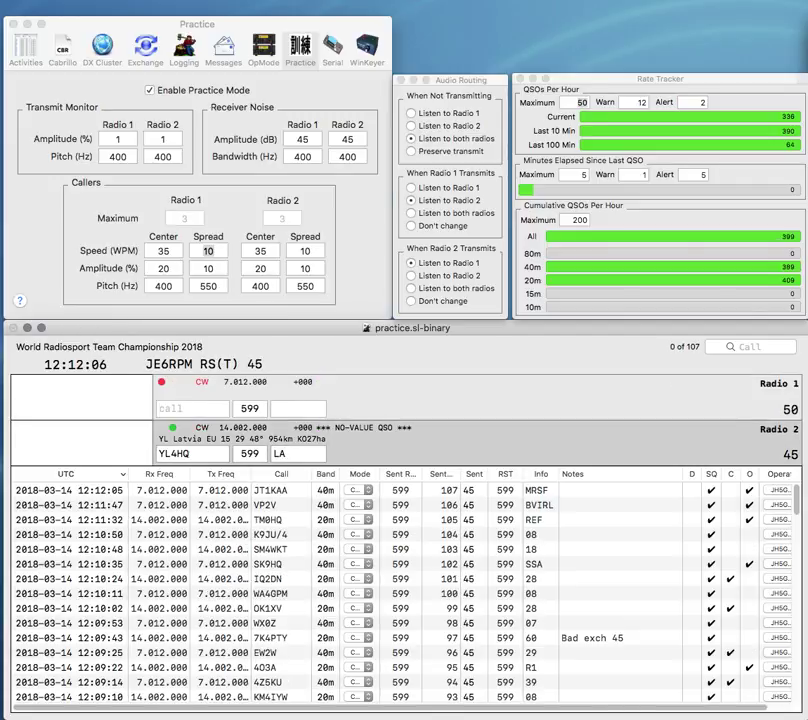
# - Correct the Radio 2 exchange for YL4HQ to LRAL and log the contact
pyautogui.press('BackSpace')
pyautogui.write('RAL')
pyautogui.press('Return')
# - Enter the partial call 7P on Radio 1, complete it to DP7P and answer that call
pyautogui.write('7P')
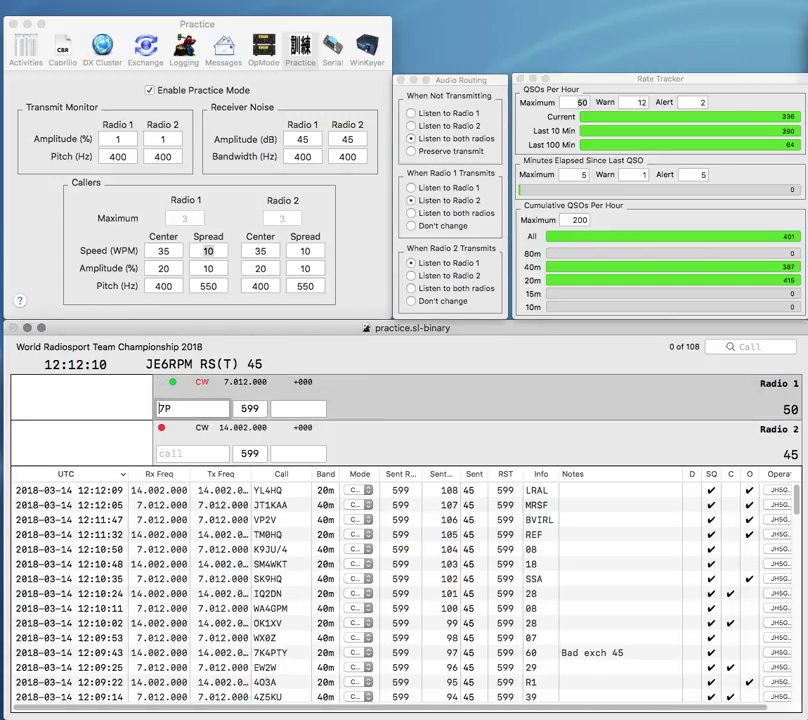
pyautogui.press('Return')
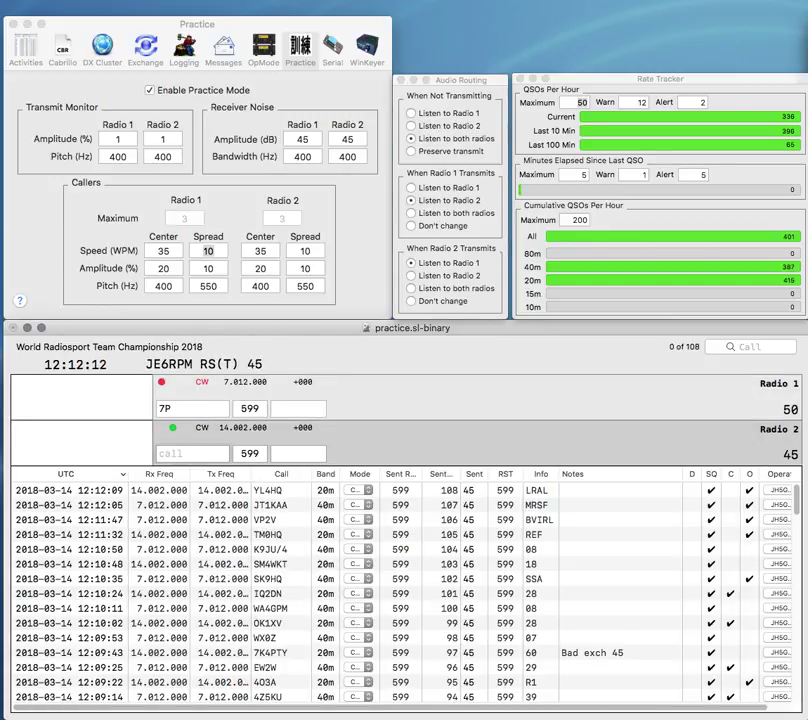
pyautogui.write('DP')
pyautogui.press('Return')
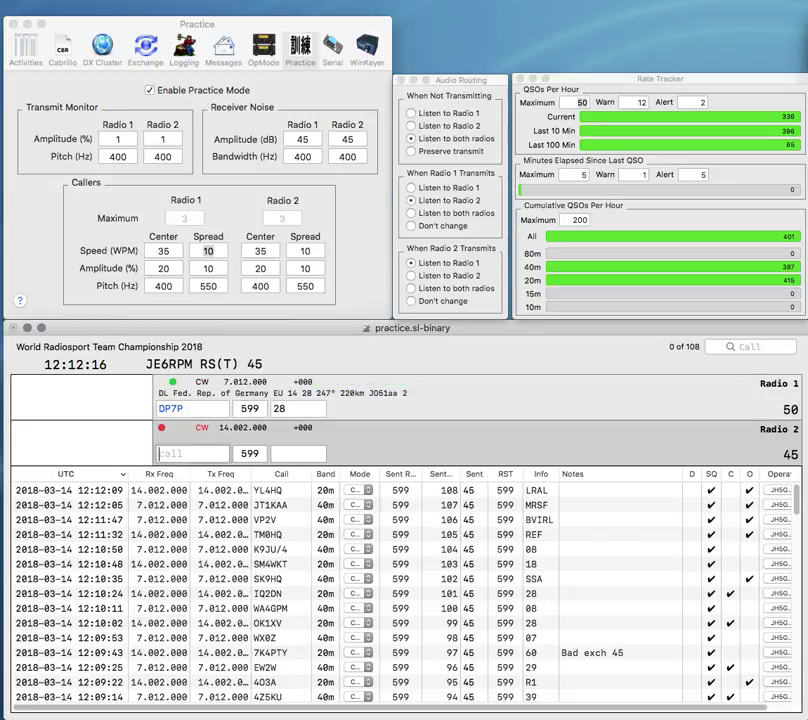
# - Enter K2GW as the call on Radio 2, and log DP7P on Radio 1 with the exchange 28
pyautogui.write('K2')
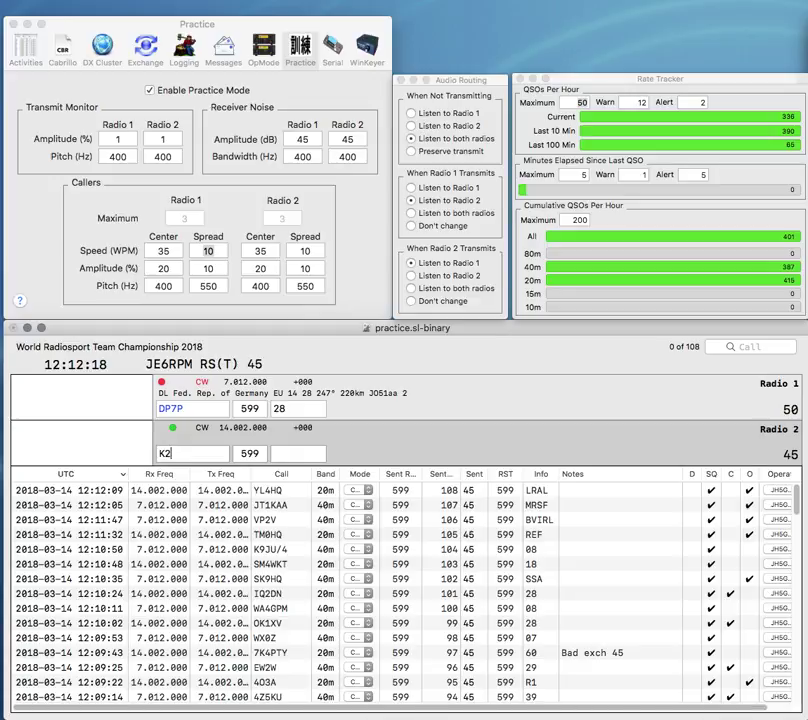
pyautogui.write('GW')
pyautogui.press('Return')
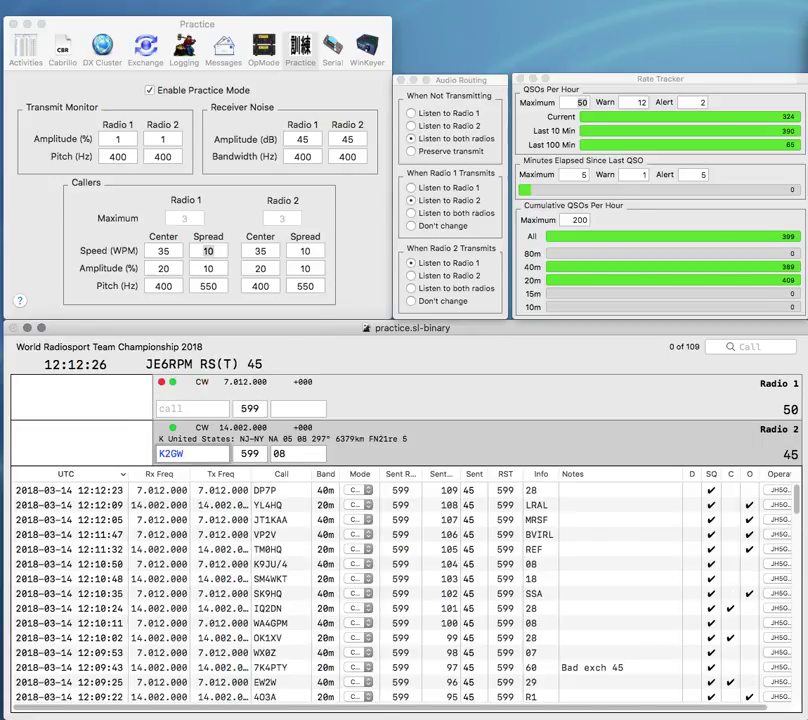
# - Correct the Radio 2 call to VU2GWN and answer it
pyautogui.write('N')
pyautogui.press('BackSpace')
pyautogui.write('VU')
pyautogui.press('\\')
pyautogui.press('\\')
pyautogui.press('Return')
pyautogui.write('G6')
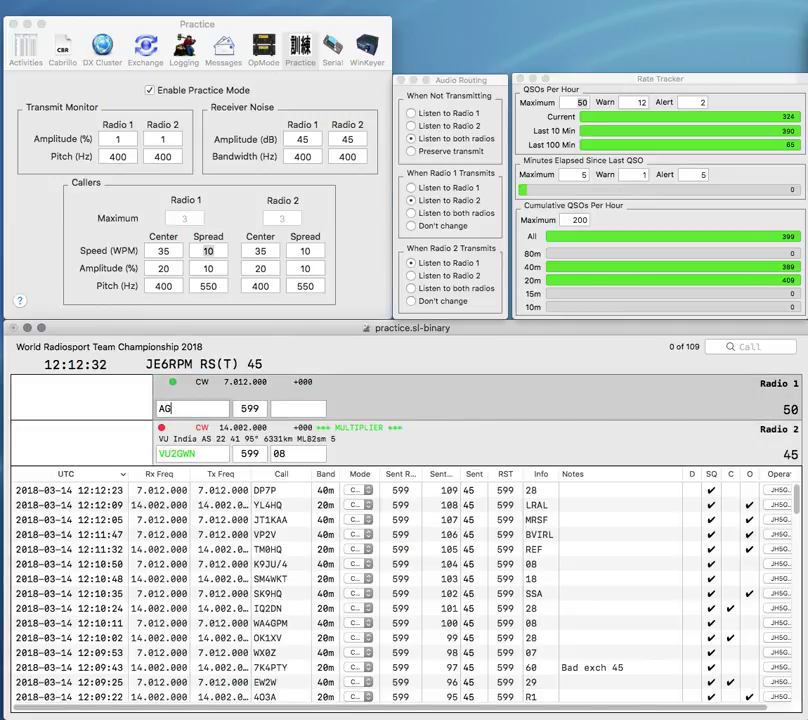
pyautogui.press('Return')
pyautogui.press('space')
pyautogui.press('BackSpace')
pyautogui.press('space')
pyautogui.press('space')
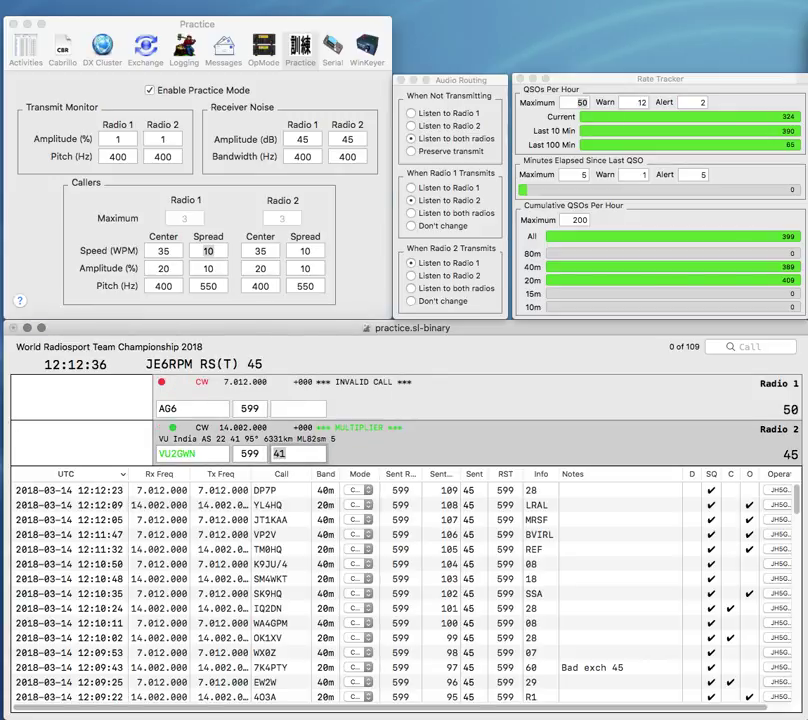
pyautogui.press('space')
pyautogui.press('Right')
pyautogui.press('Right')
pyautogui.press('Right')
pyautogui.press('Right')
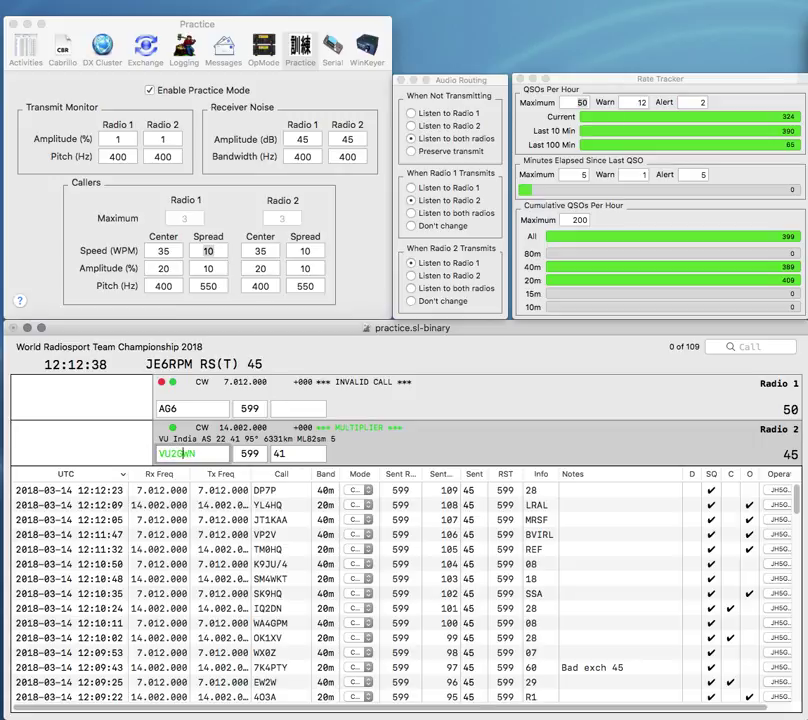
# - Correct the Radio 2 call to VU2GMN and send it the contest exchange
pyautogui.write('M')
pyautogui.press('Tab')
pyautogui.press('Return')
pyautogui.press('Tab')
pyautogui.press('Return')
pyautogui.press('Tab')
pyautogui.write('B')
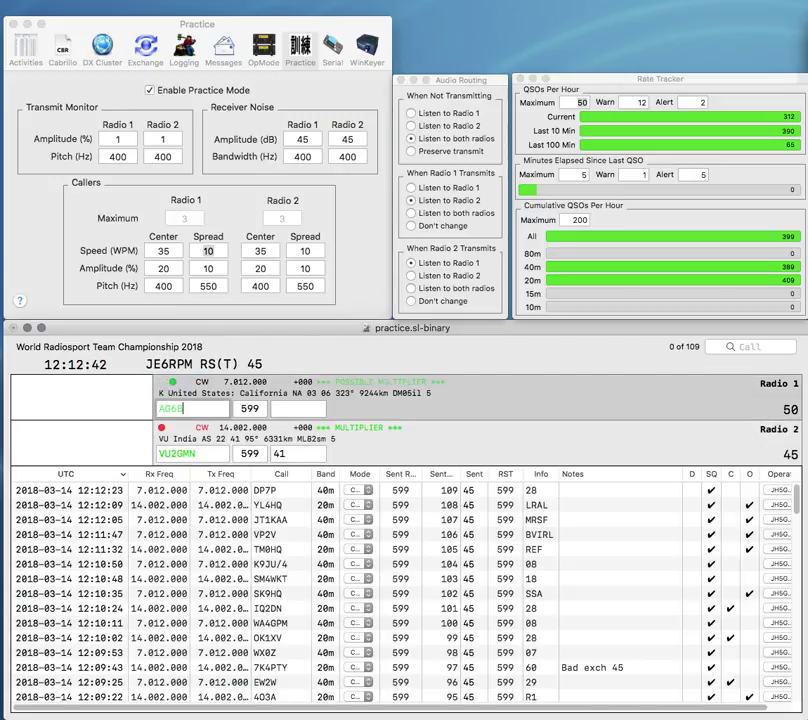
pyautogui.write('I')
pyautogui.press('Return')
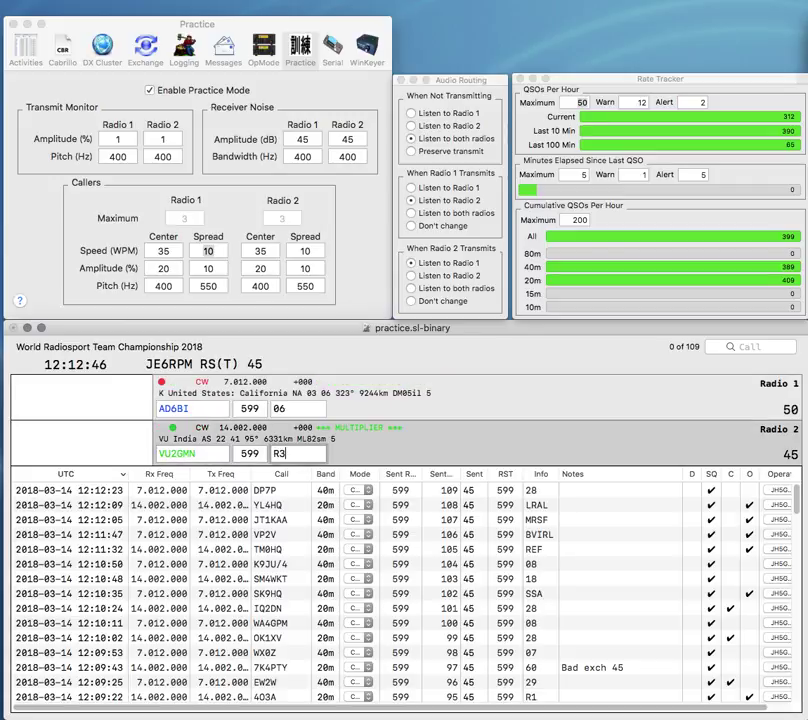
pyautogui.press('Return')
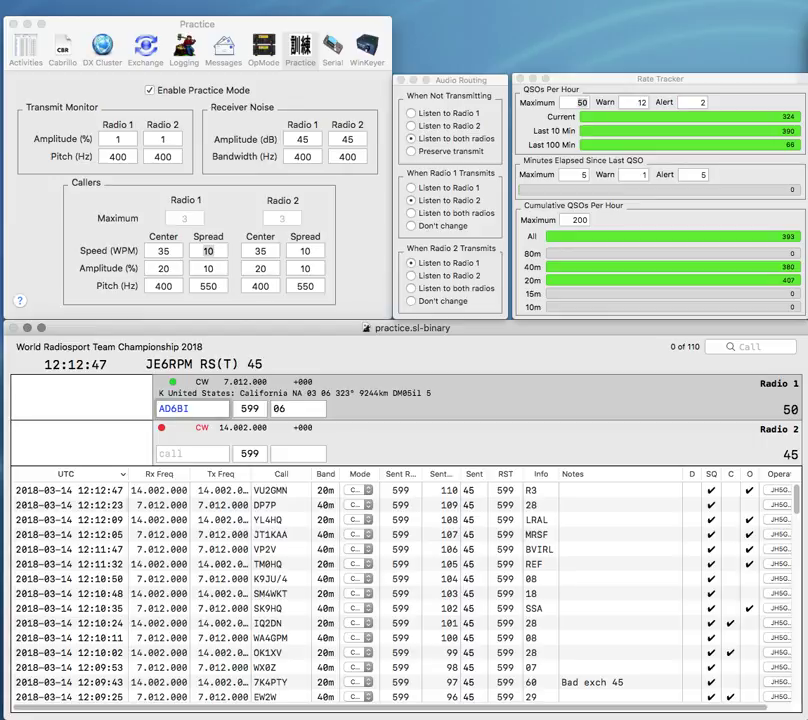
pyautogui.press('Return')
pyautogui.write('K2')
pyautogui.write('9SES')
pyautogui.press('\\')
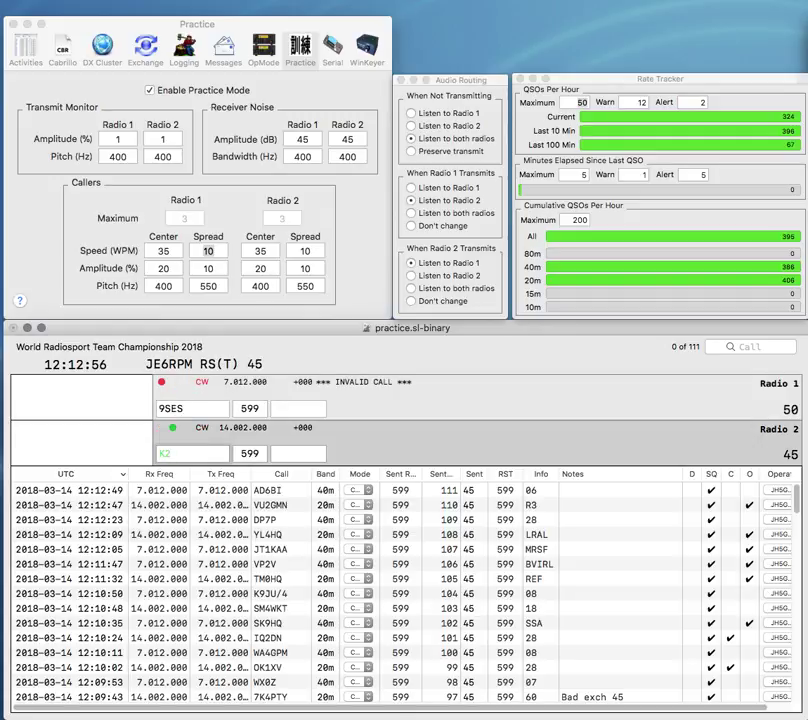
pyautogui.write('YV')
pyautogui.press('\\')
pyautogui.write('A')
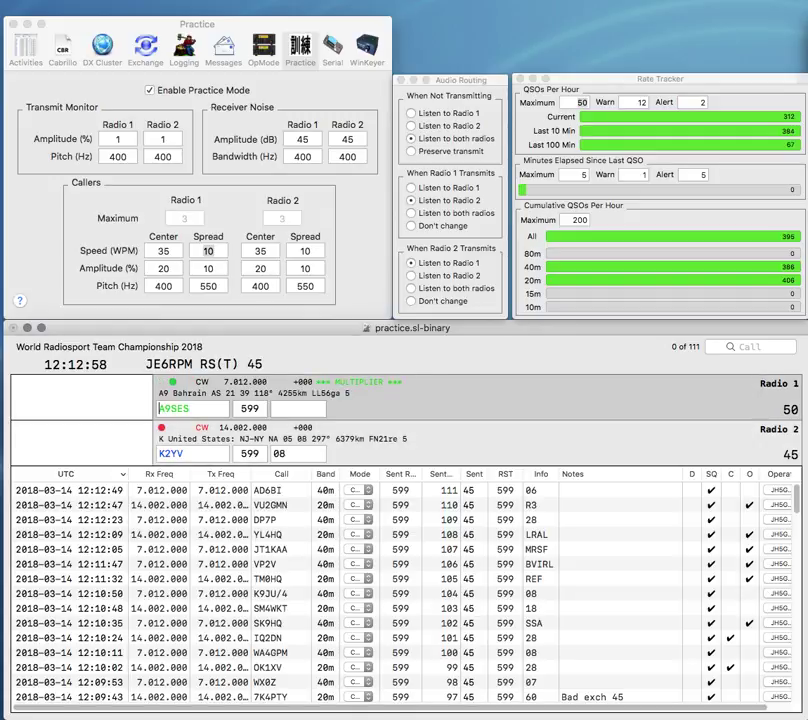
pyautogui.press('Delete')
pyautogui.write('N')
pyautogui.press('End')
pyautogui.press('BackSpace')
pyautogui.write('H')
pyautogui.press('\\')
pyautogui.press('Delete')
pyautogui.write('EA')
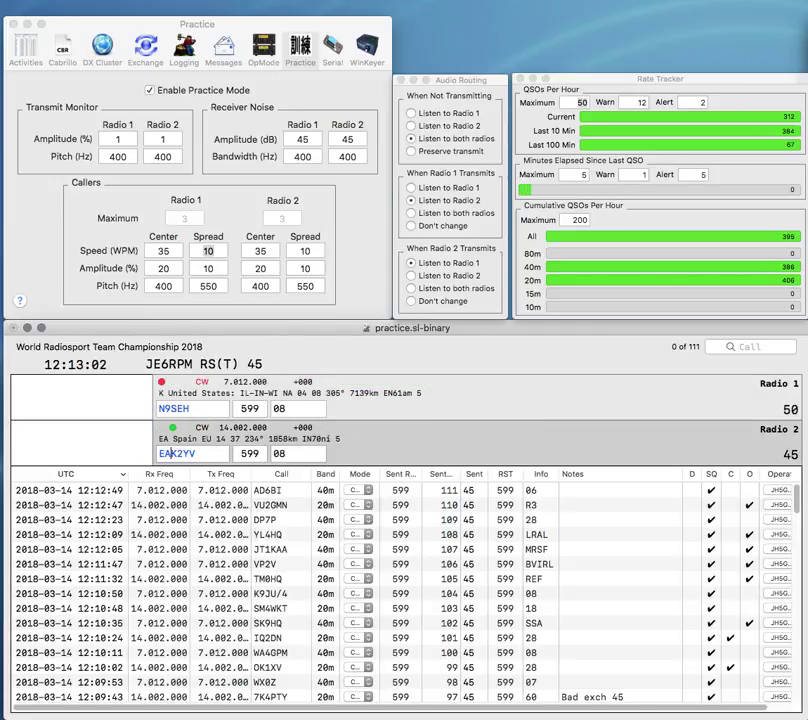
pyautogui.press('Delete')
pyautogui.write('3')
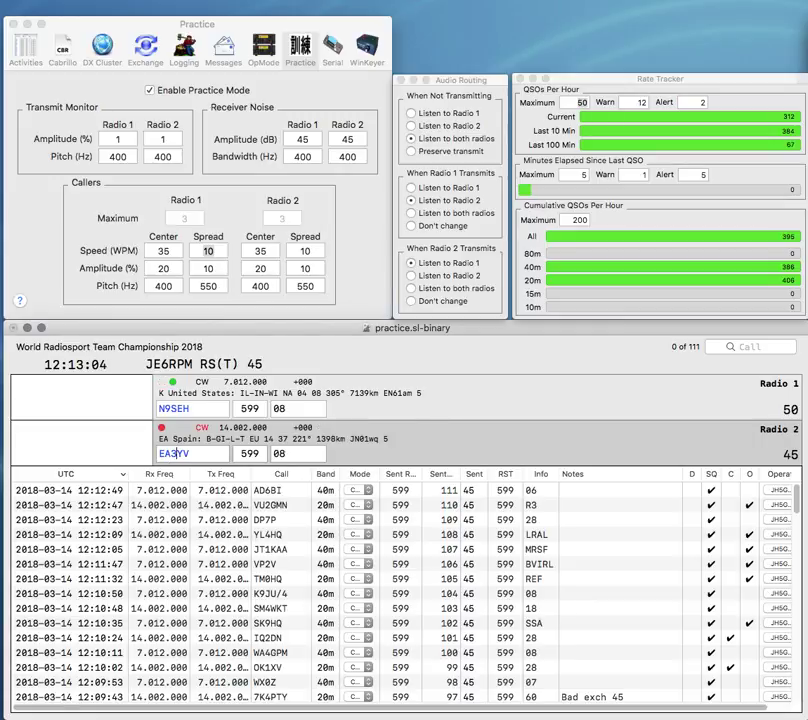
pyautogui.press('\\')
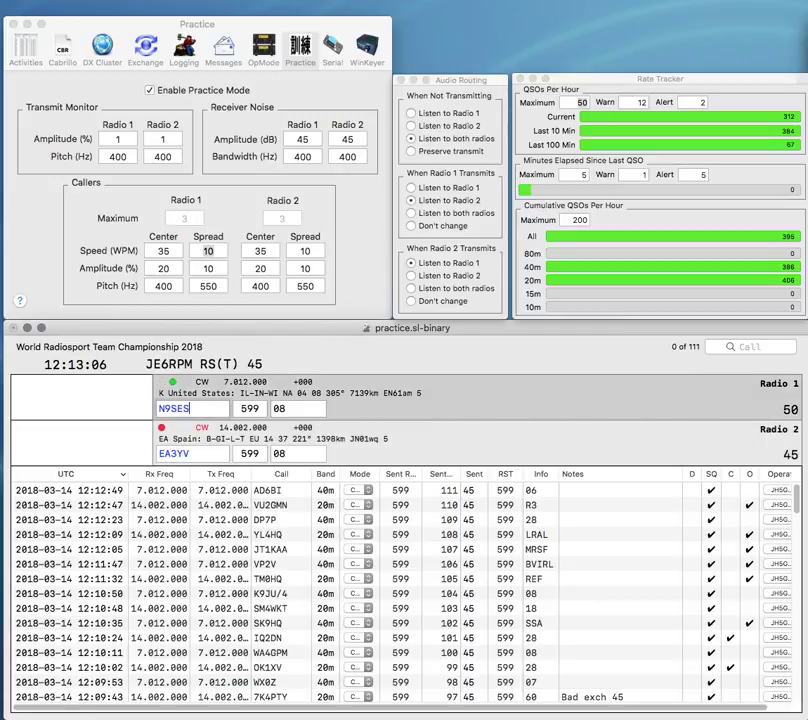
pyautogui.press('\\')
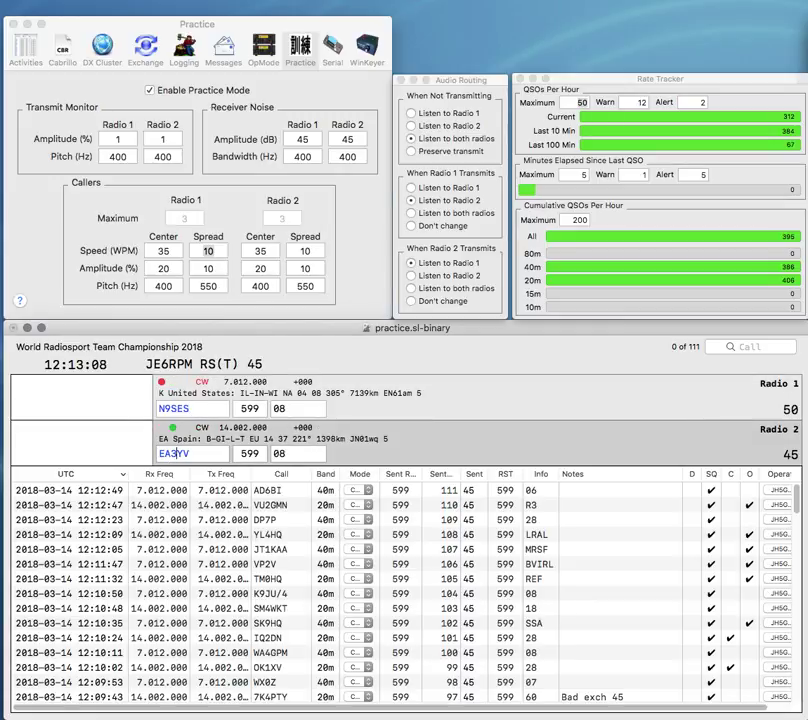
pyautogui.press('Delete')
pyautogui.write('C')
pyautogui.press('\\')
pyautogui.press('Return')
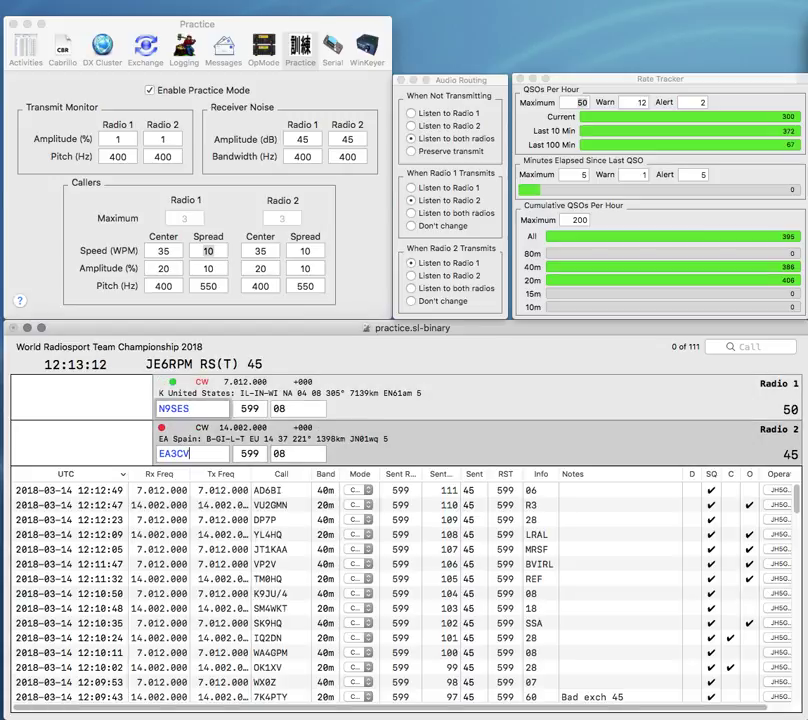
pyautogui.press('Return')
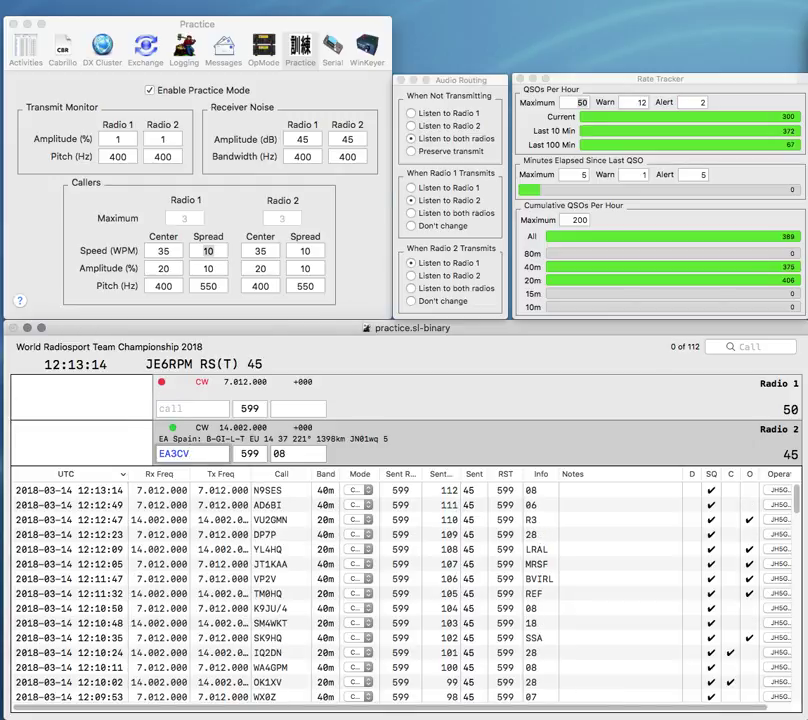
pyautogui.press('Tab')
pyautogui.write('37')
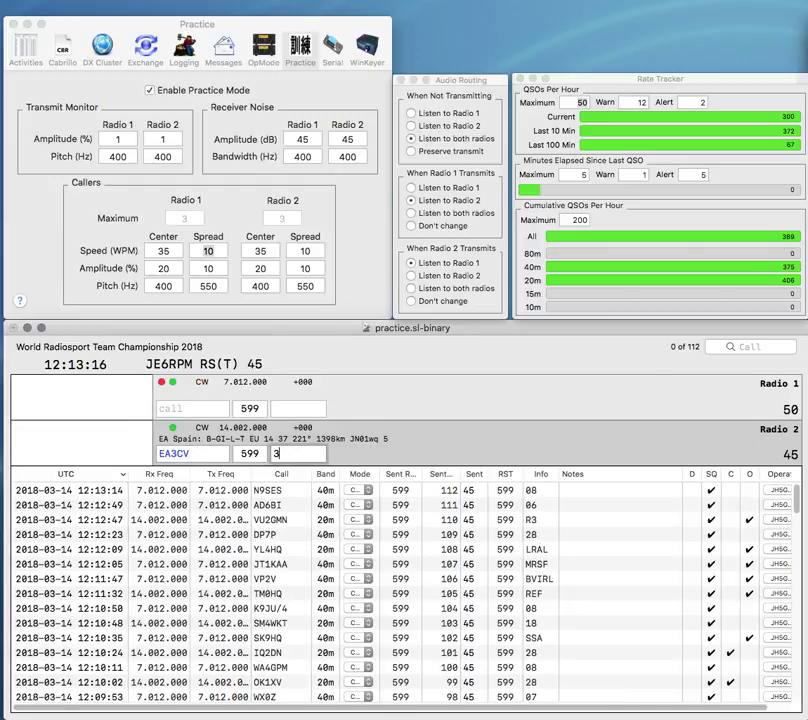
pyautogui.press('Return')
# - Enter the call W1ZD on Radio 1 and send it the exchange
pyautogui.write('W1ZC')
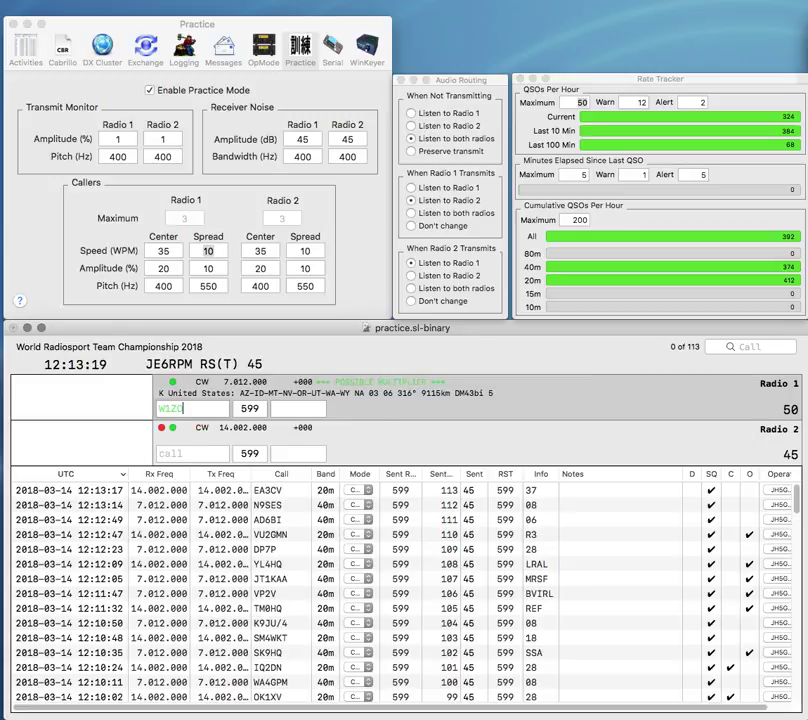
pyautogui.press('BackSpace')
pyautogui.write('D')
pyautogui.press('Return')
pyautogui.write('OK1APV')
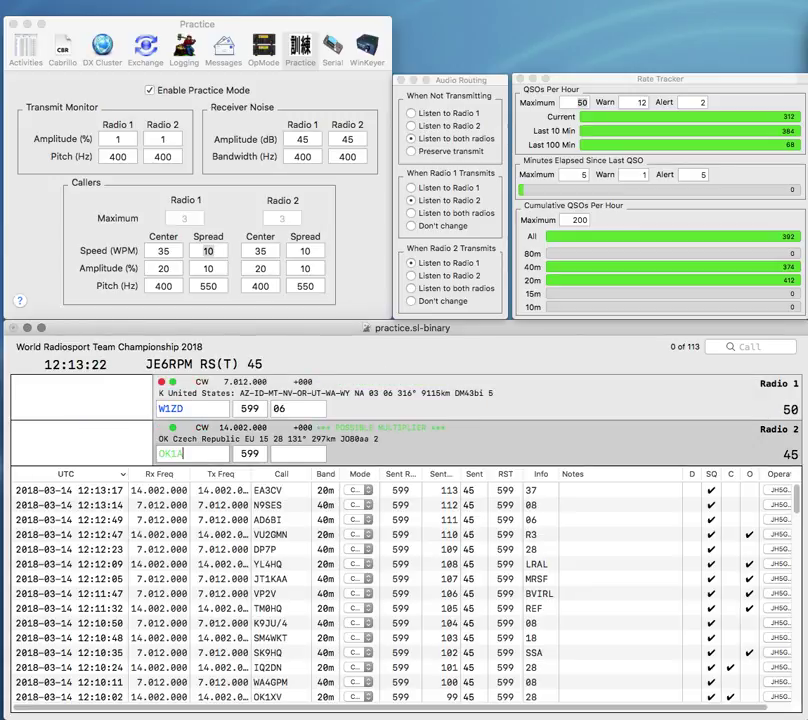
pyautogui.press('Return')
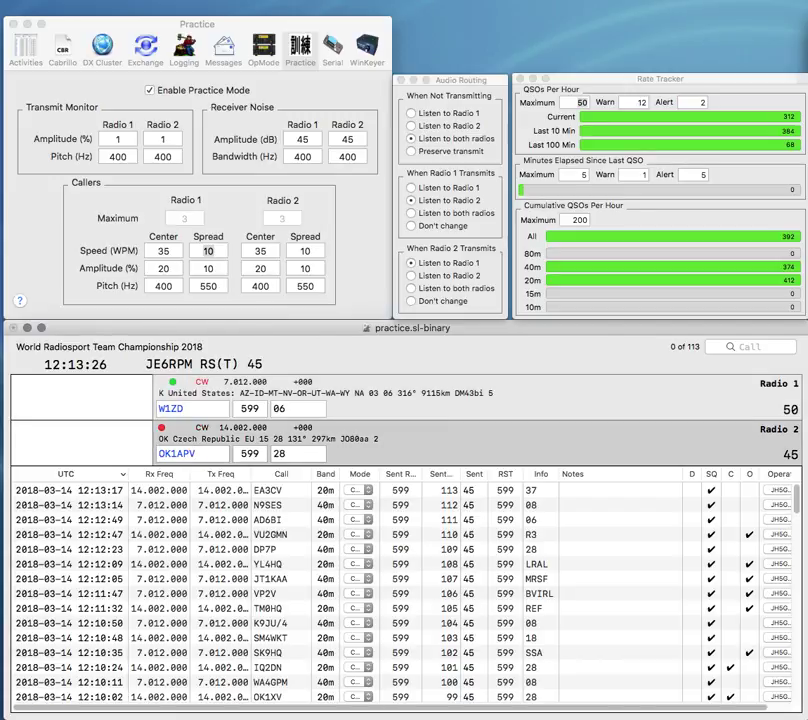
pyautogui.press('Return')
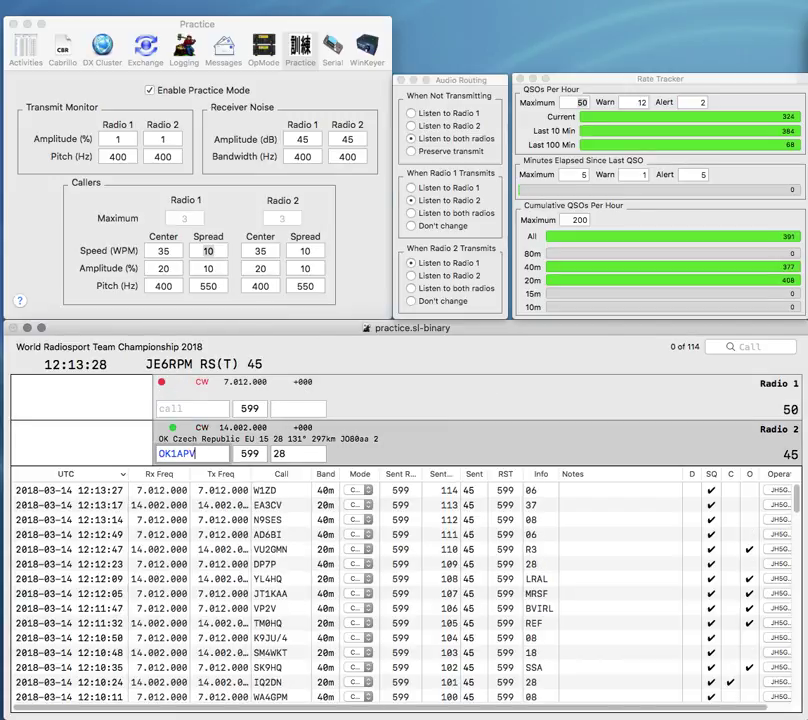
pyautogui.press('Return')
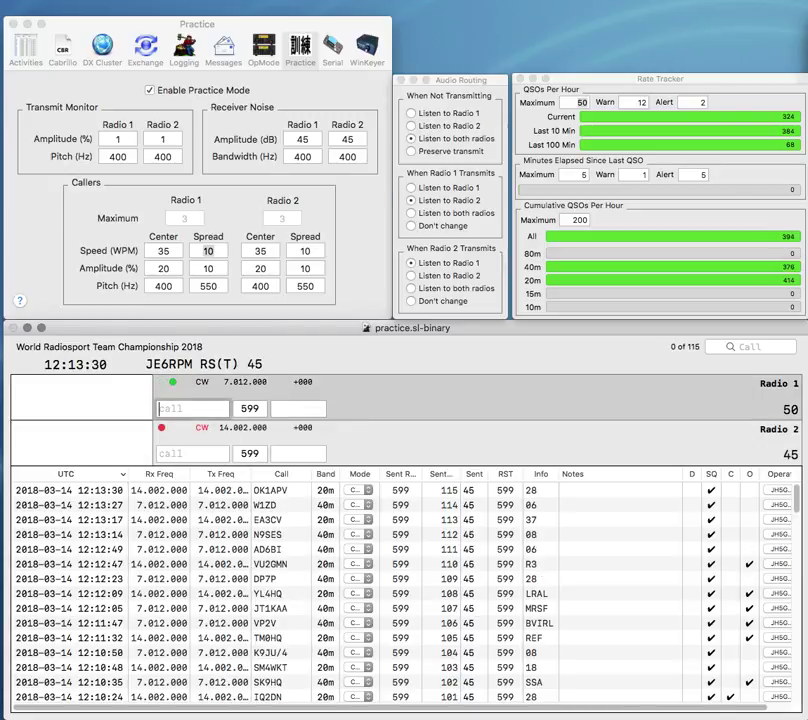
# - Enter the partial calls HVY on Radio 1 and Y3ML on Radio 2
pyautogui.write('HVY')
pyautogui.press('Return')
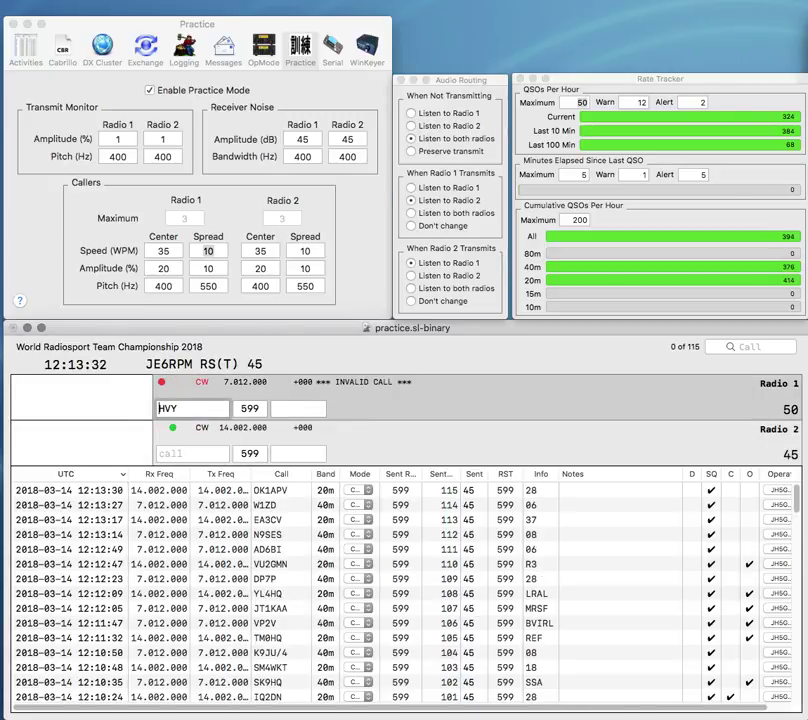
pyautogui.write('Y3ML')
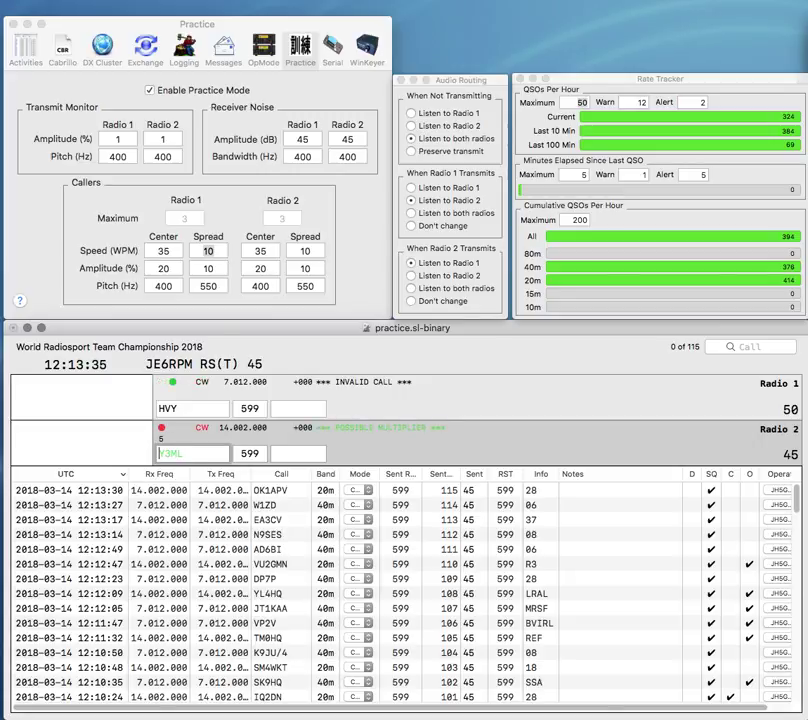
# - Complete the partial calls as W3HVY on Radio 1 and PY3ML on Radio 2
pyautogui.press('\\')
pyautogui.write('W3')
pyautogui.press('Return')
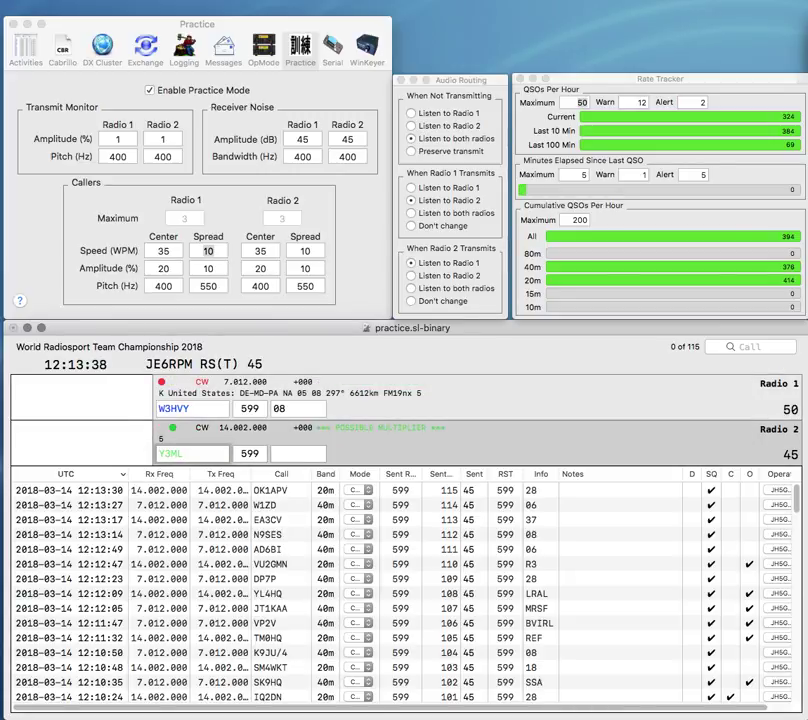
pyautogui.write('P')
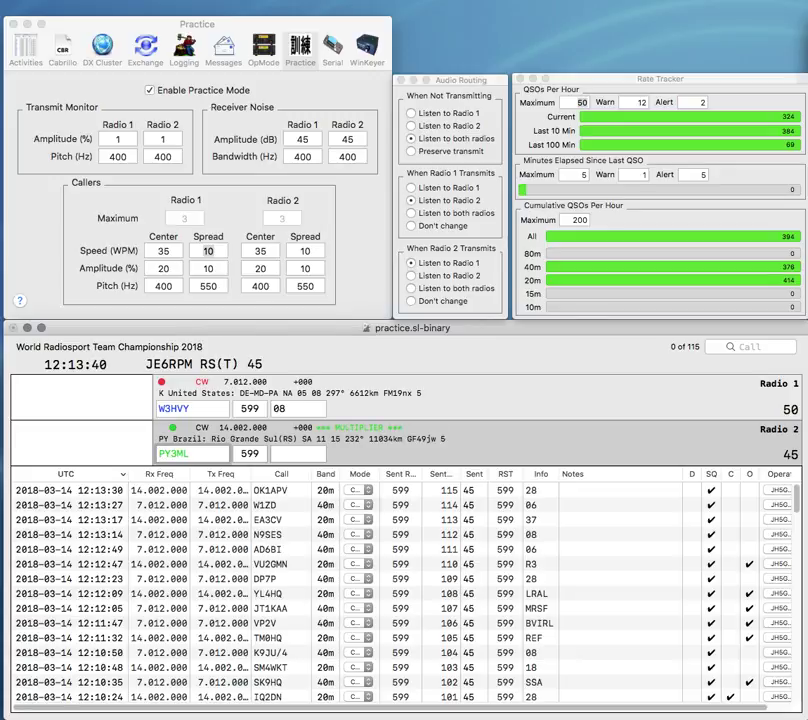
# - Log W3HVY with exchange 08 on Radio 1 and PY3ML with exchange 15 on Radio 2
pyautogui.press('Return')
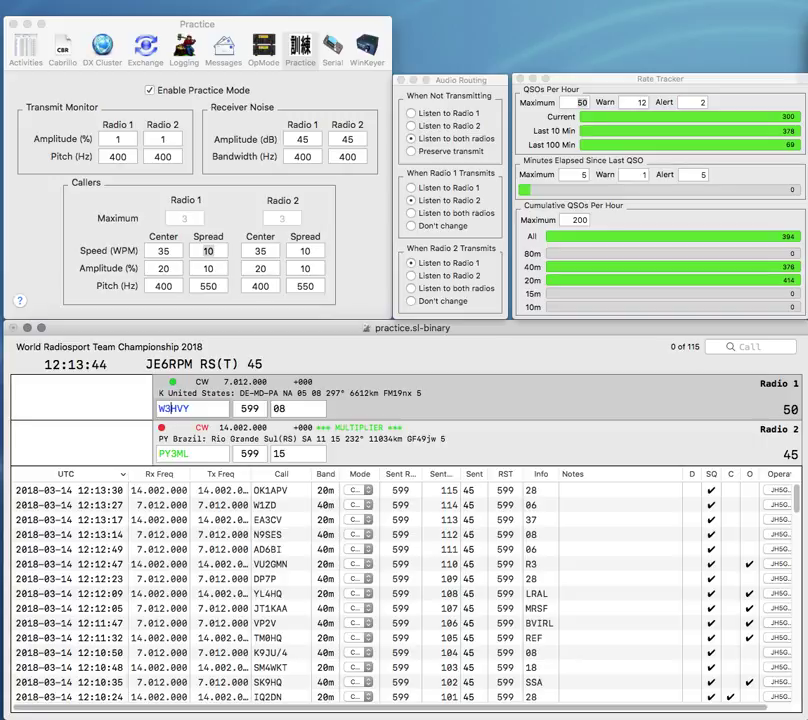
pyautogui.press('Return')
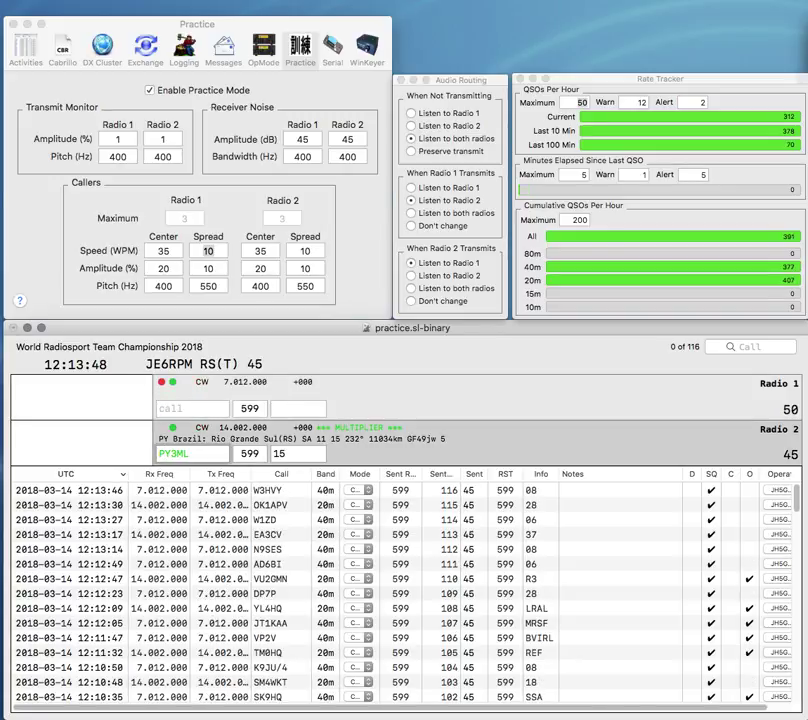
pyautogui.press('Return')
pyautogui.write('R1')
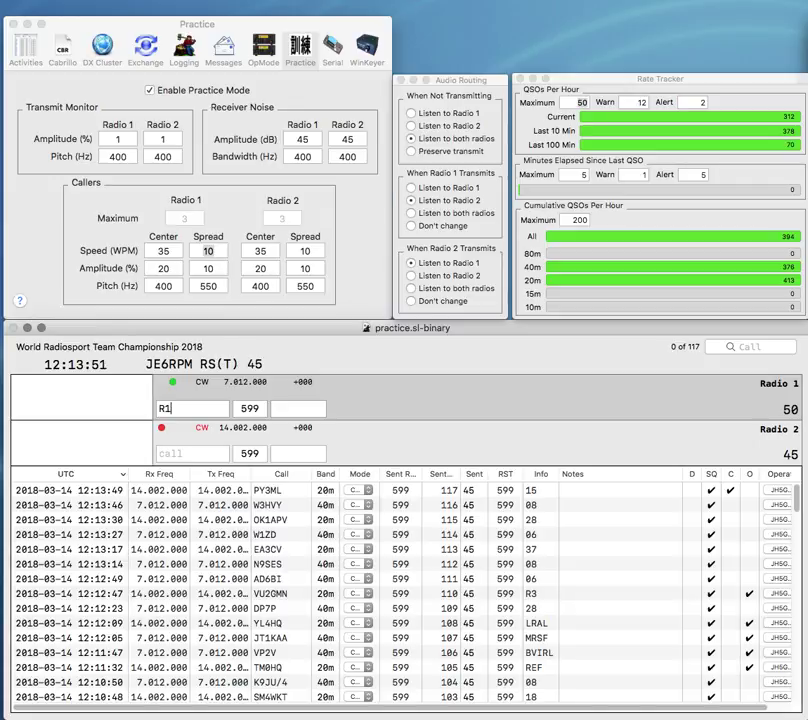
pyautogui.write('NIDL0LX')
pyautogui.press('BackSpace')
pyautogui.press('Return')
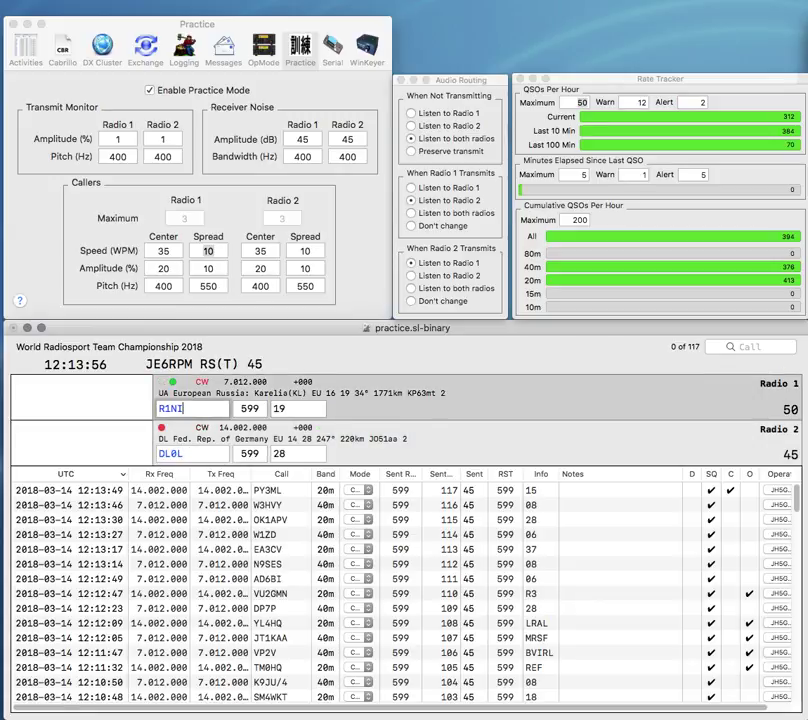
pyautogui.click(184, 454)
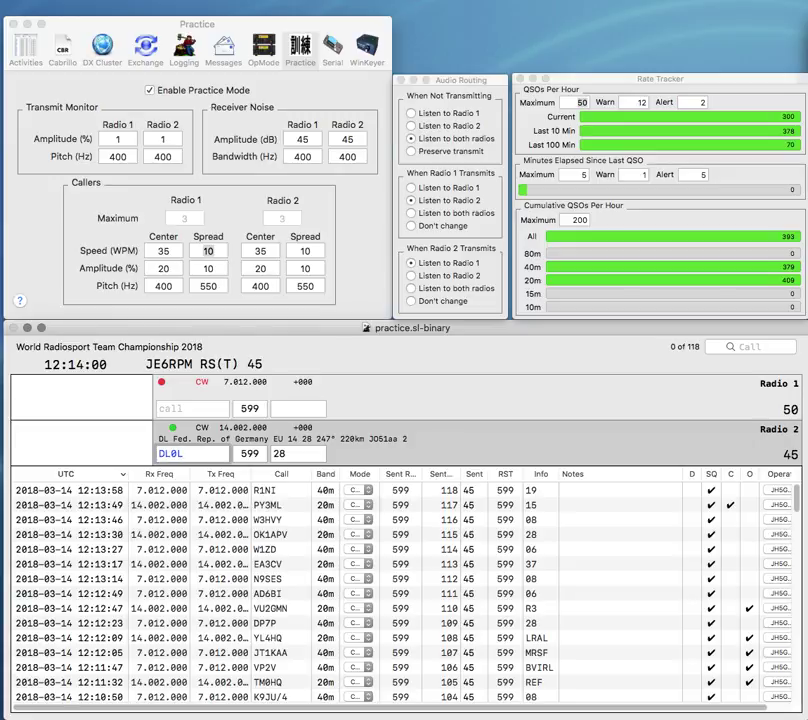
pyautogui.write('BS')
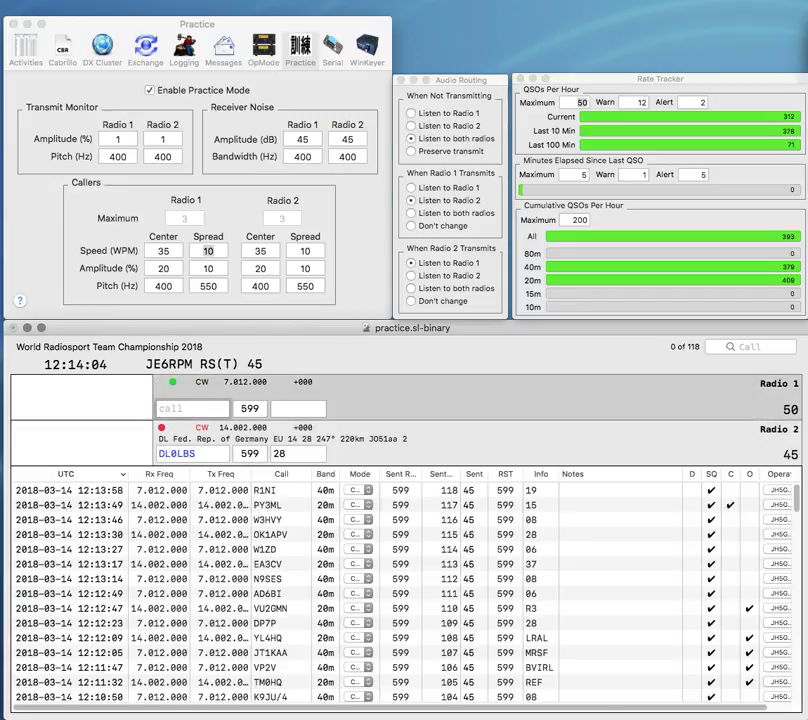
# - Enter the partial call BE on Radio 1 and log DL0LBS on Radio 2 with exchange 28
pyautogui.write('BE')
pyautogui.press('Return')
pyautogui.press('Down')
pyautogui.press('space')
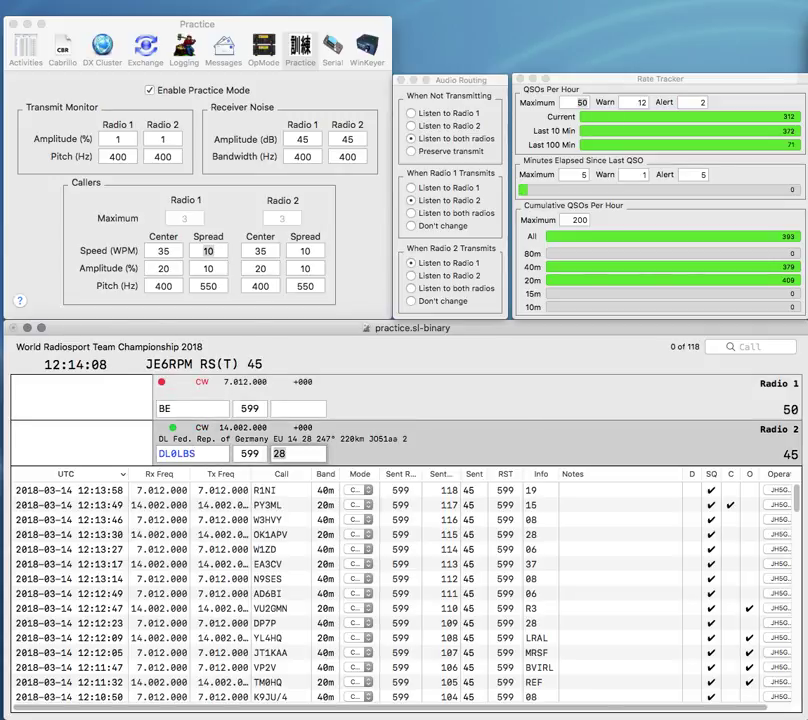
pyautogui.press('Return')
pyautogui.write('PE5')
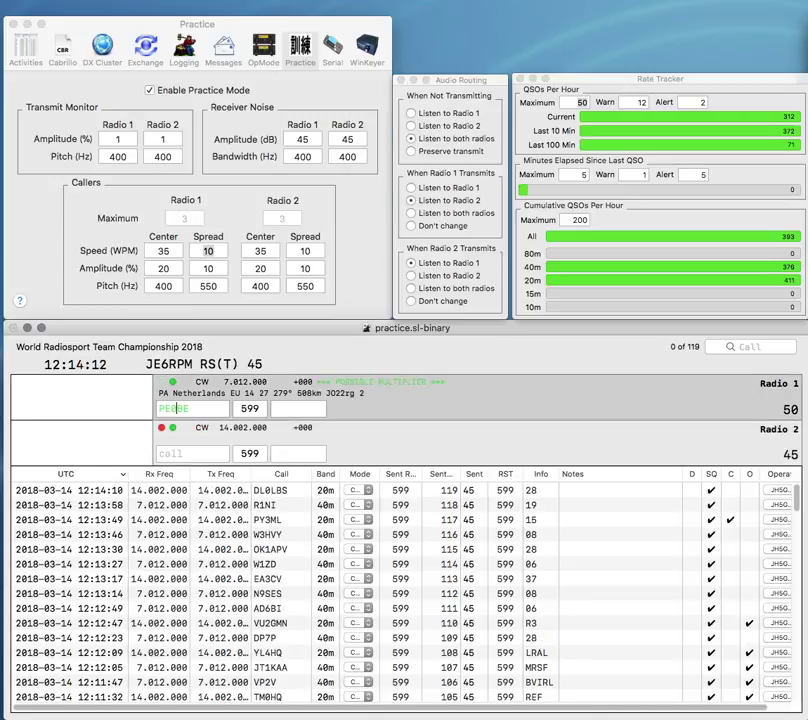
pyautogui.write('J')
pyautogui.press('Return')
pyautogui.write('OZ1')
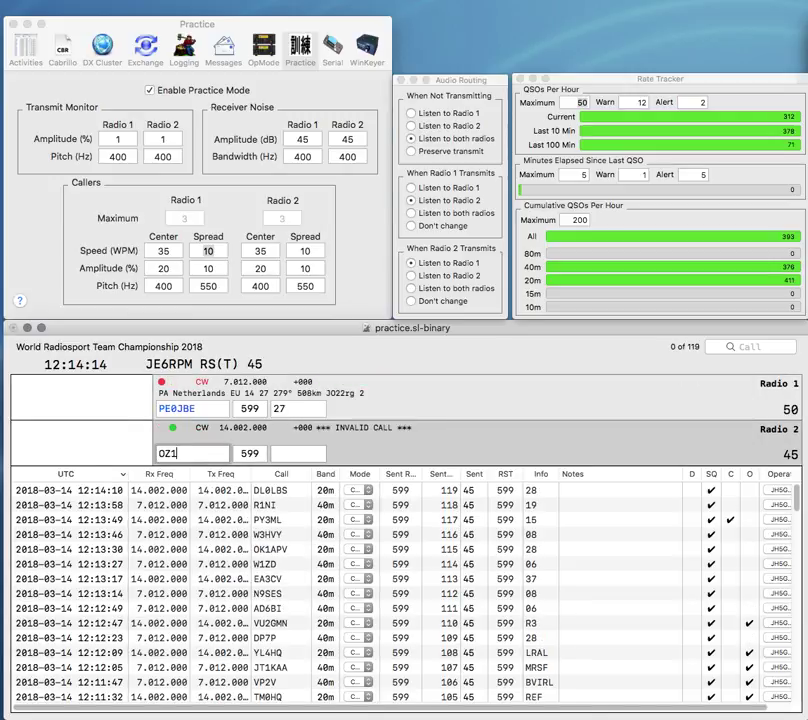
pyautogui.write('IVA')
pyautogui.press('Return')
pyautogui.write('18')
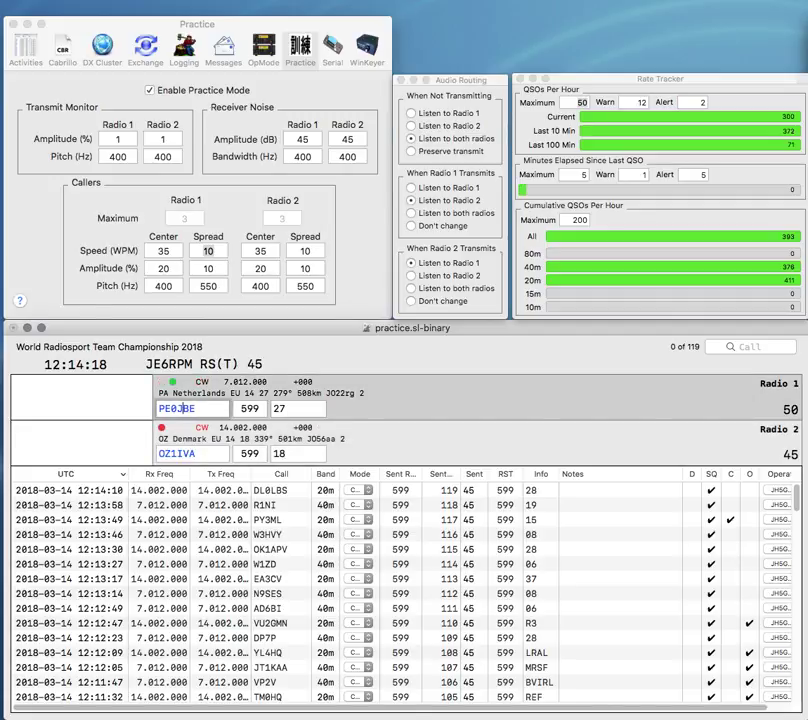
pyautogui.press('Return')
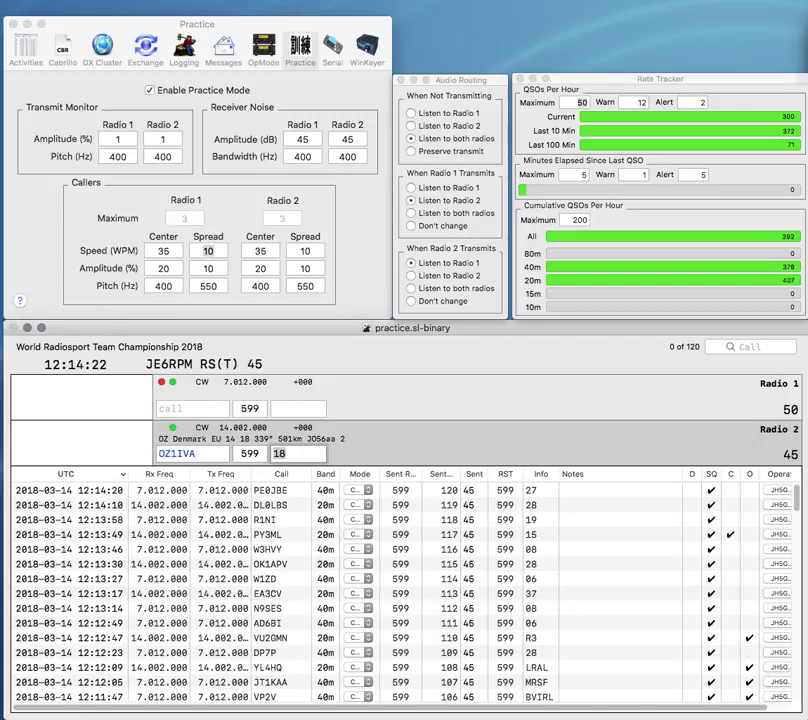
pyautogui.press('Return')
pyautogui.write('AG6')
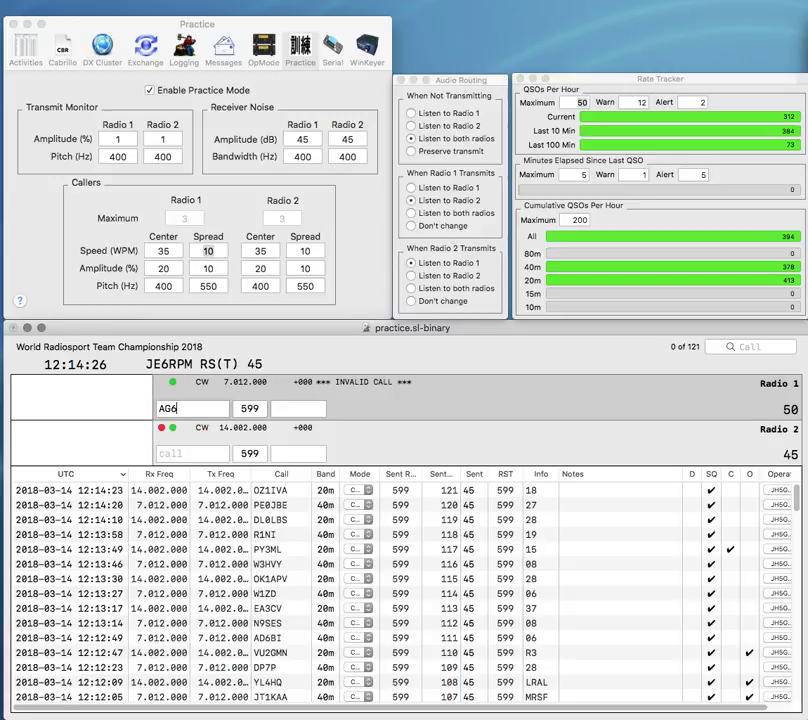
pyautogui.press('Return')
pyautogui.write('V')
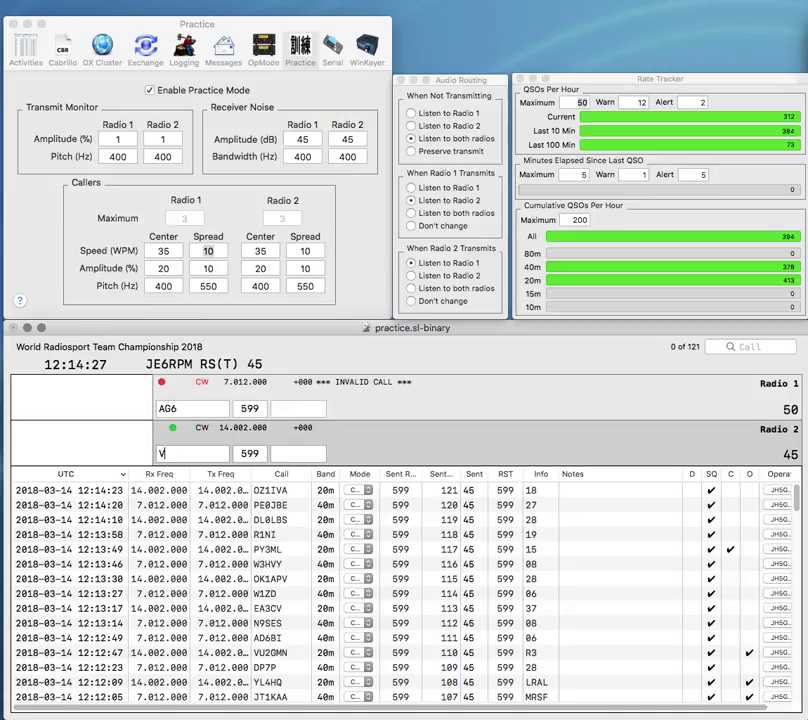
pyautogui.write('E4V3')
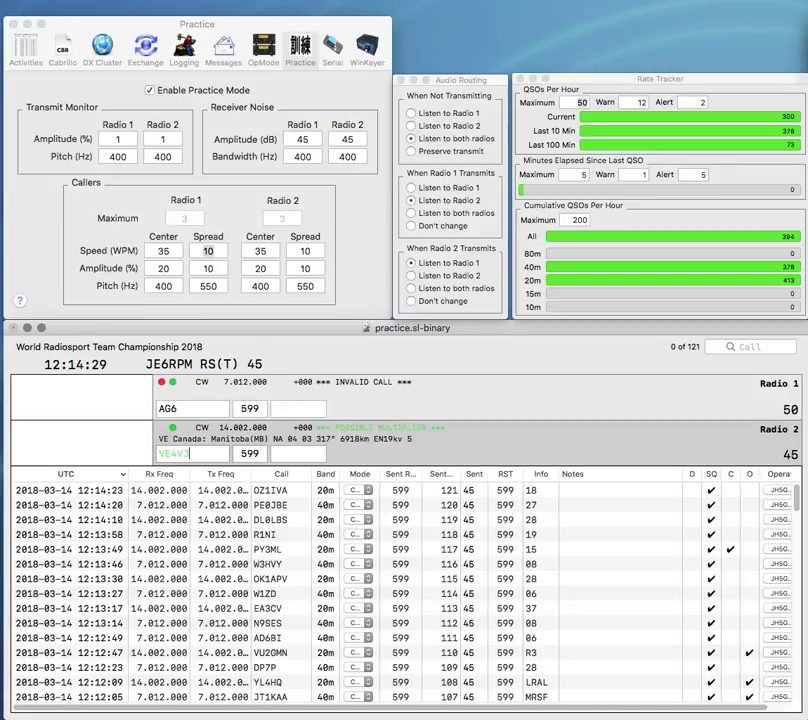
pyautogui.write('R')
pyautogui.press('Return')
pyautogui.press('BackSpace')
pyautogui.write('7')
pyautogui.press('Return')
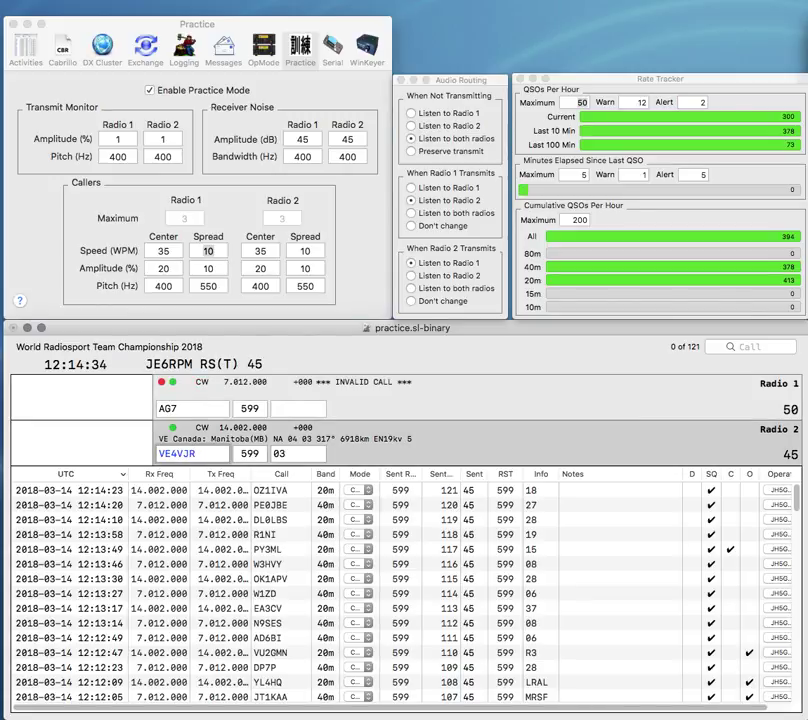
pyautogui.press('`')
pyautogui.write('C')
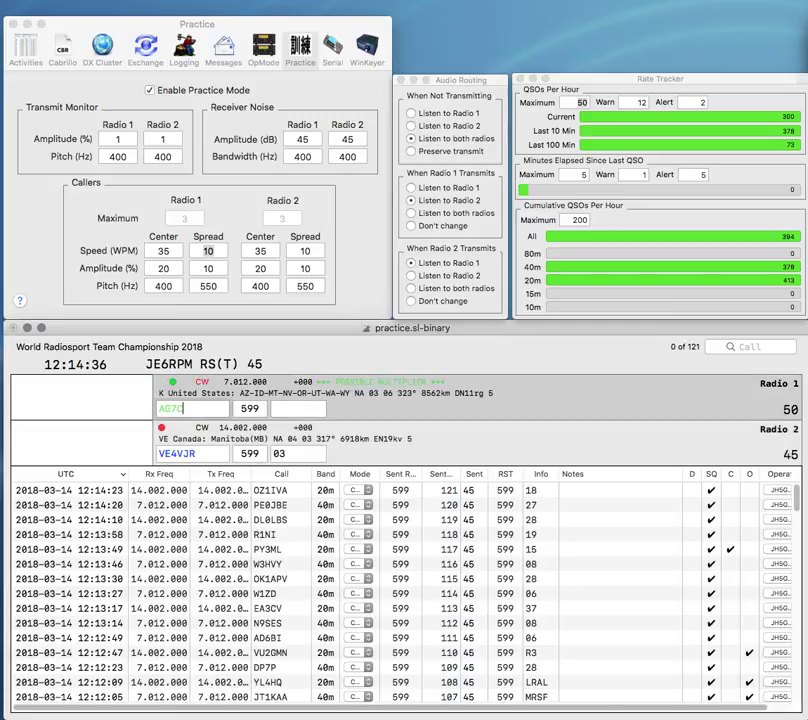
pyautogui.press('Delete')
pyautogui.press('Delete')
pyautogui.write('S5')
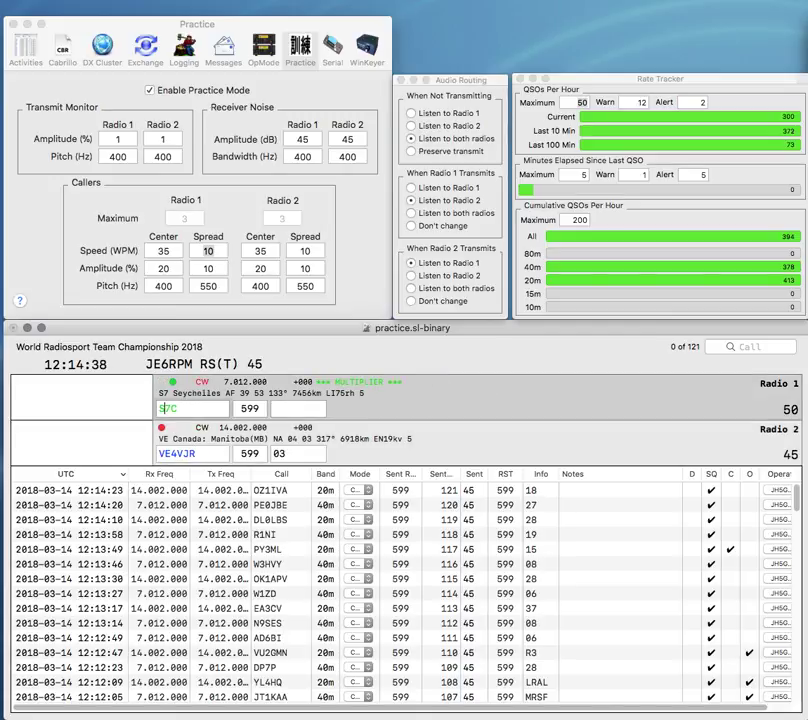
pyautogui.press('Return')
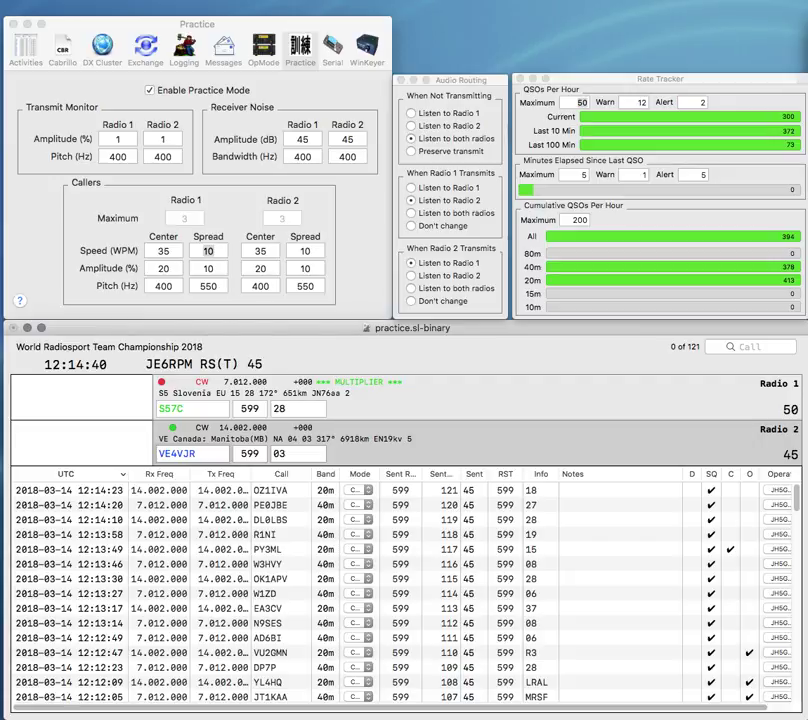
pyautogui.press('Return')
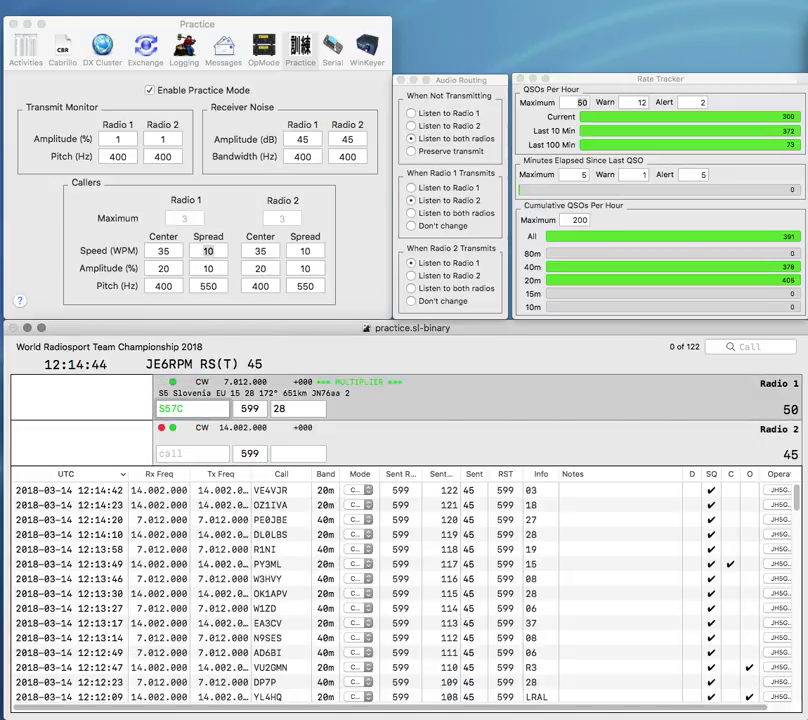
pyautogui.press('Return')
pyautogui.write('J')
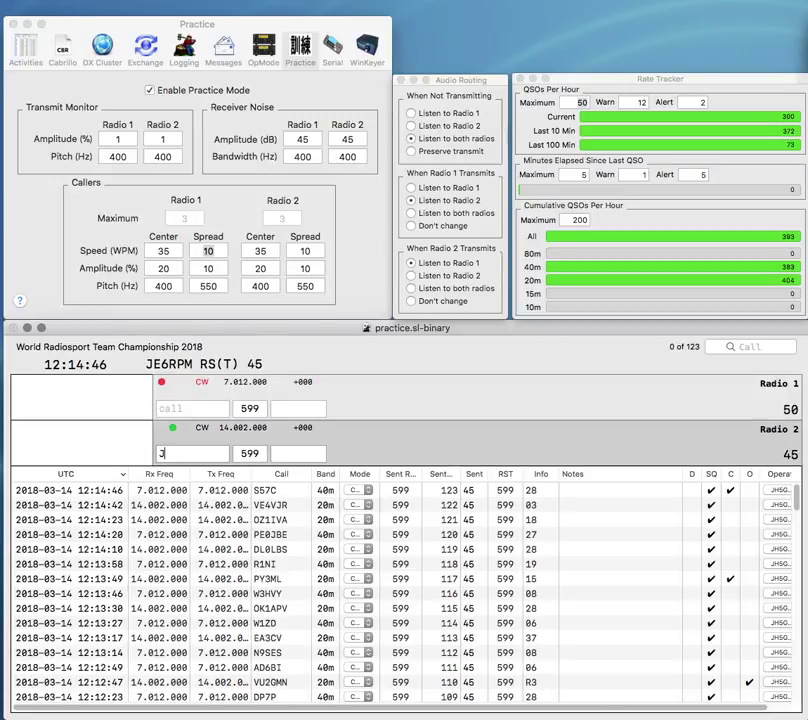
pyautogui.write('J1KZZ')
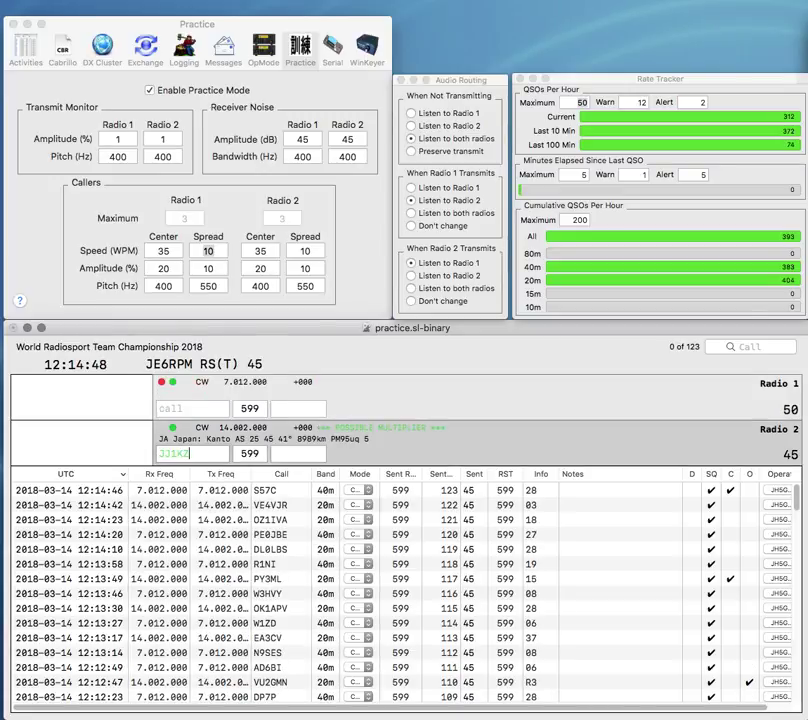
pyautogui.press('Return')
pyautogui.write('A71AE')
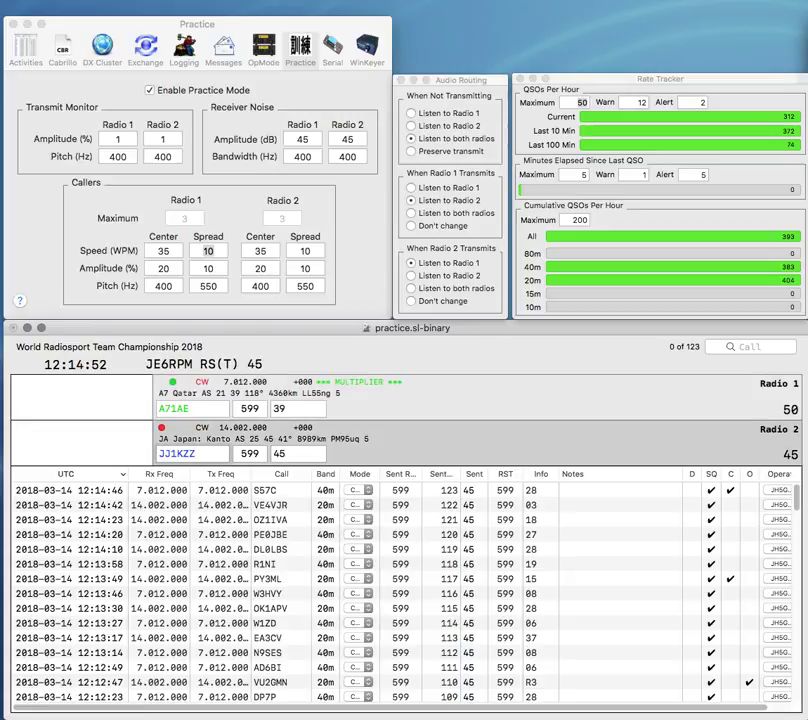
pyautogui.press('Return')
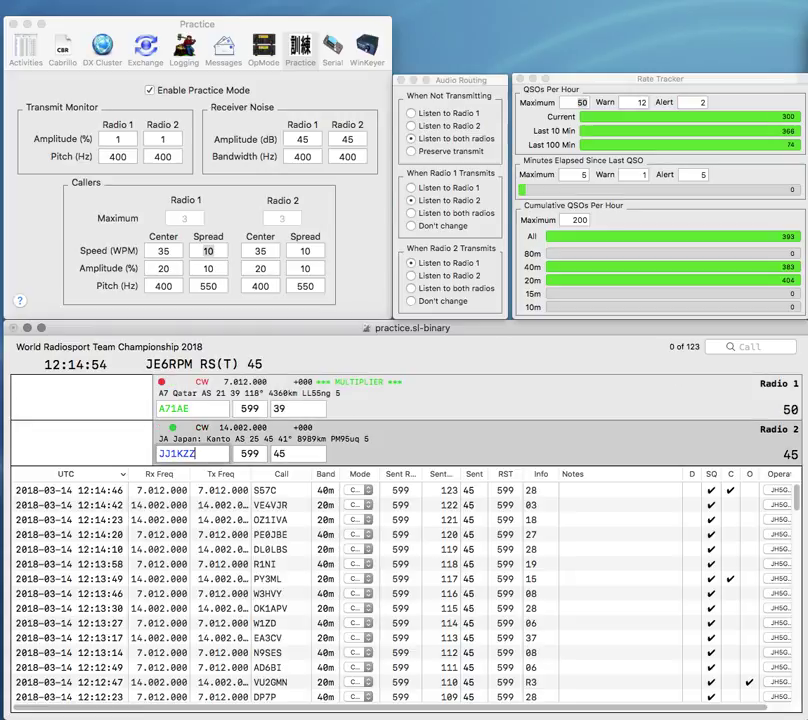
# - Log JJ1KZZ on Radio 2 with exchange 45 and A71AE on Radio 1 with 39
pyautogui.press('Return')
pyautogui.write('Q')
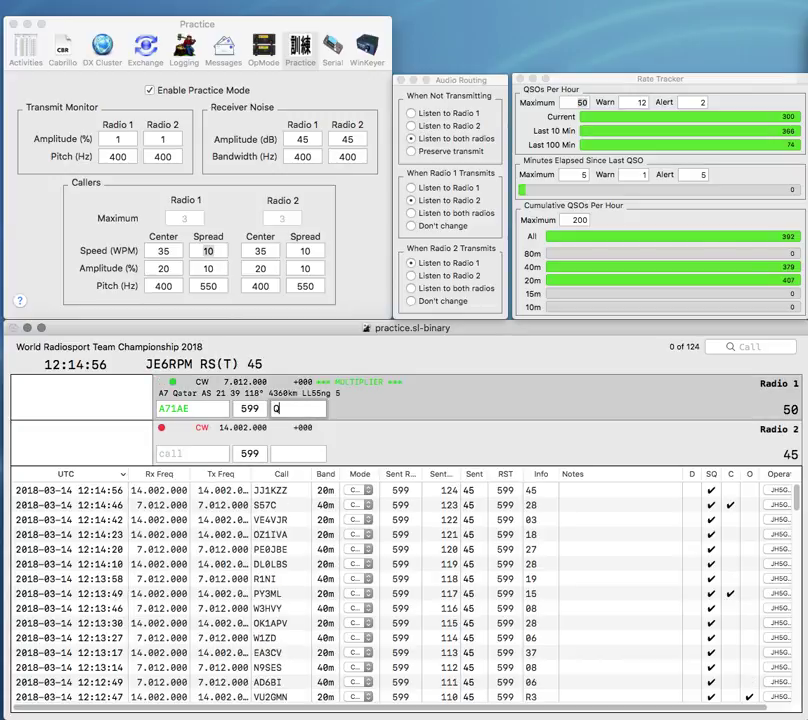
pyautogui.press('BackSpace')
pyautogui.write('39')
pyautogui.press('Return')
# - Enter the call TI0HQ on Radio 2 and send the exchange
pyautogui.write('0HQ')
pyautogui.press('Home')
pyautogui.write('TI')
pyautogui.press('Delete')
pyautogui.write('0')
pyautogui.press('Return')
# - Enter the partial call KK on Radio 1 and log TI0HQ on Radio 2 with exchange RCCR
pyautogui.write('KK')
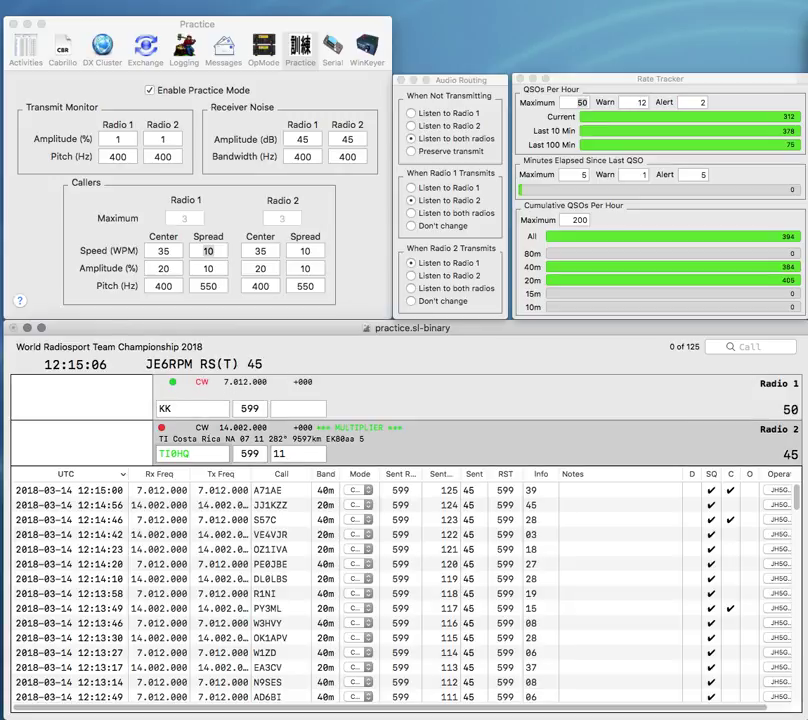
pyautogui.press('Return')
pyautogui.write('R')
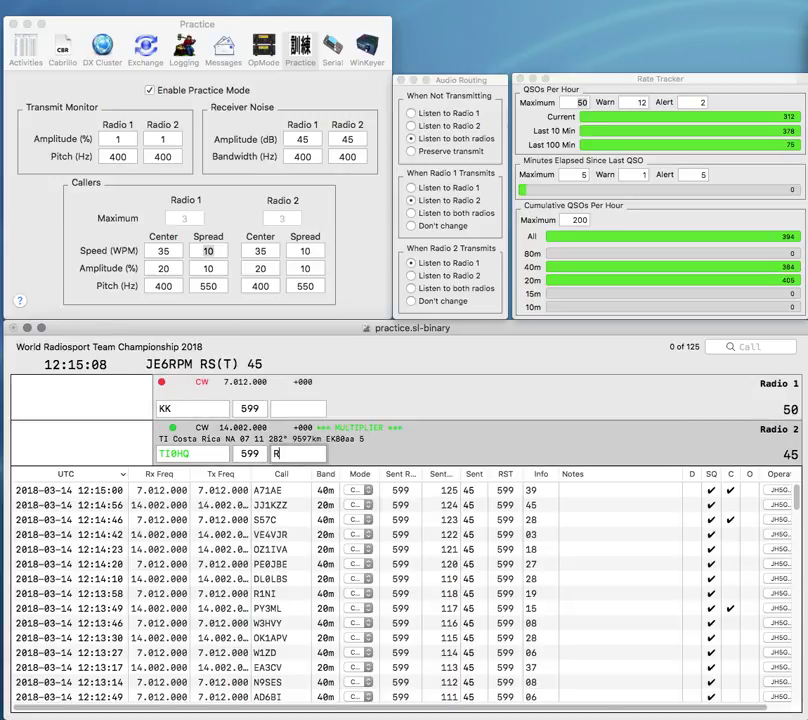
pyautogui.write('CCR')
pyautogui.press('Return')
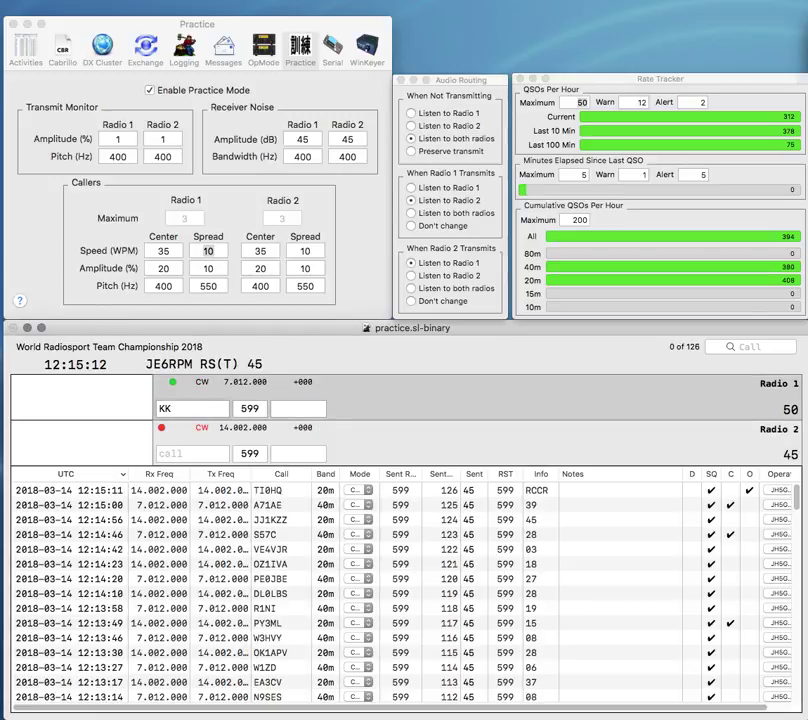
# - Extend the partial Radio 1 call to 1KK and enter the partial call 2CYY on Radio 2
pyautogui.write('1')
pyautogui.press('Return')
pyautogui.write('L')
pyautogui.press('BackSpace')
pyautogui.write('2CYY')
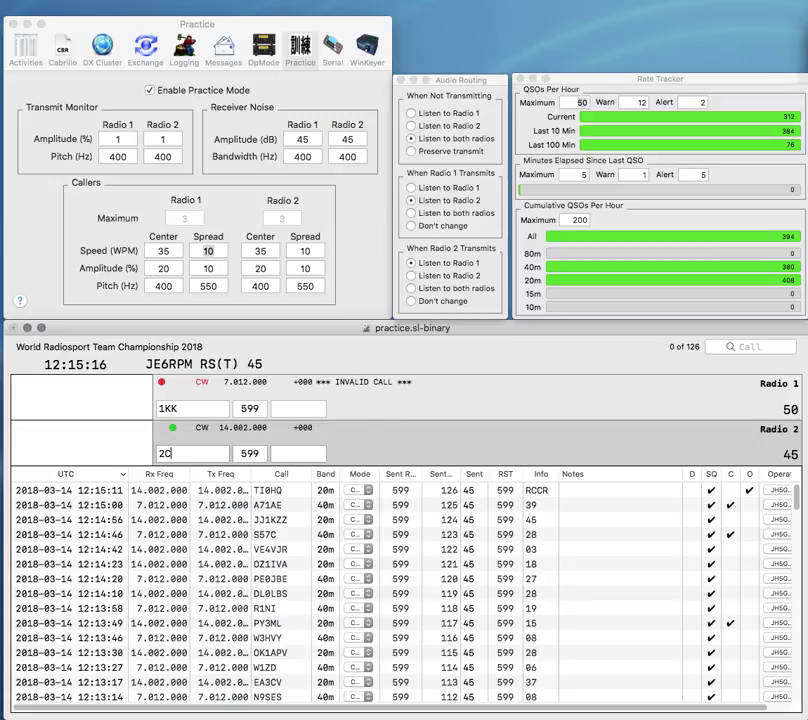
# - Fill in the calls as KE1KK on Radio 1 and SP3CYY on Radio 2, and send the exchanges
pyautogui.write('KE')
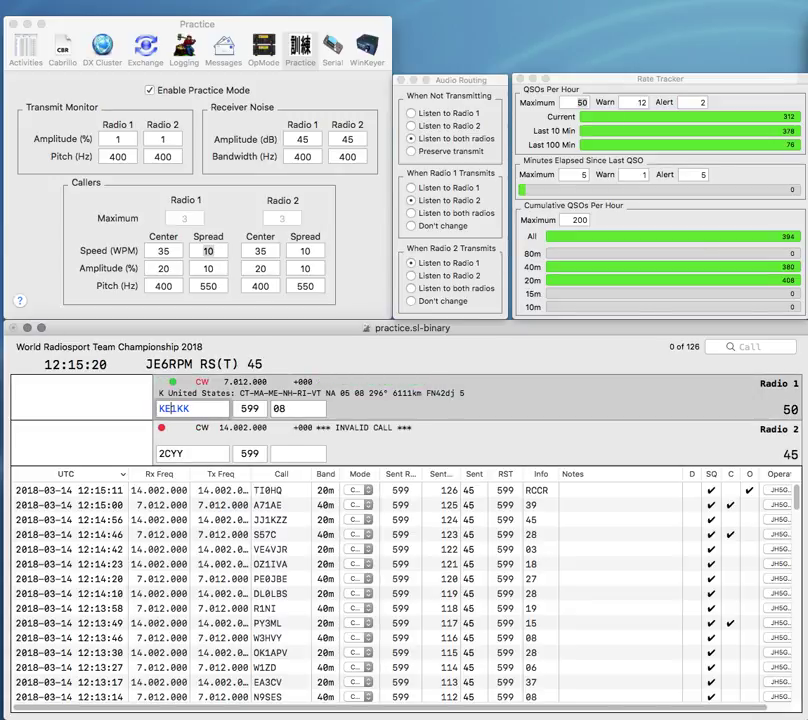
pyautogui.press('Return')
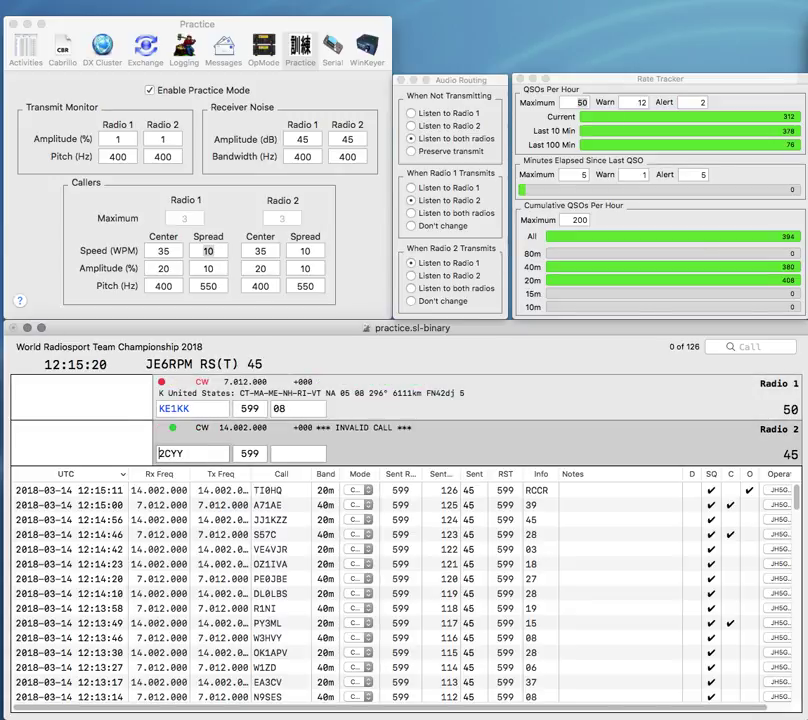
pyautogui.write('SP')
pyautogui.press('Delete')
pyautogui.write('3')
pyautogui.press('Return')
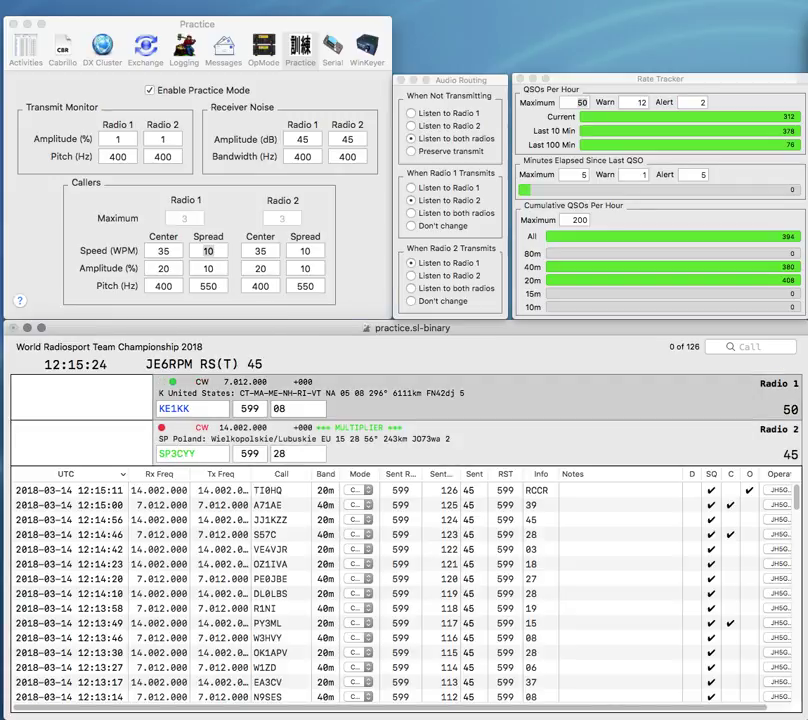
pyautogui.press('Delete')
pyautogui.press('Delete')
pyautogui.press('Delete')
pyautogui.write('XE1')
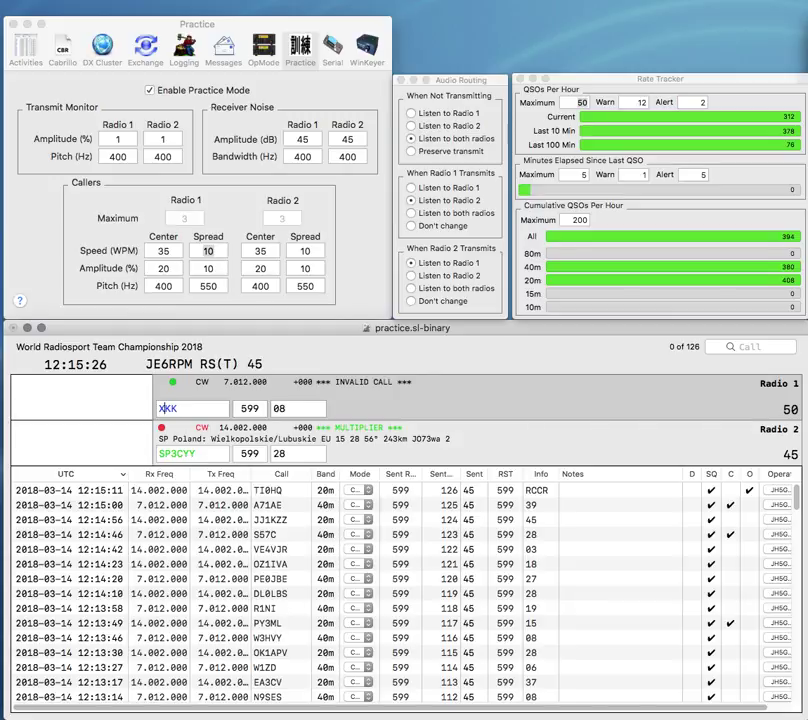
pyautogui.press('Return')
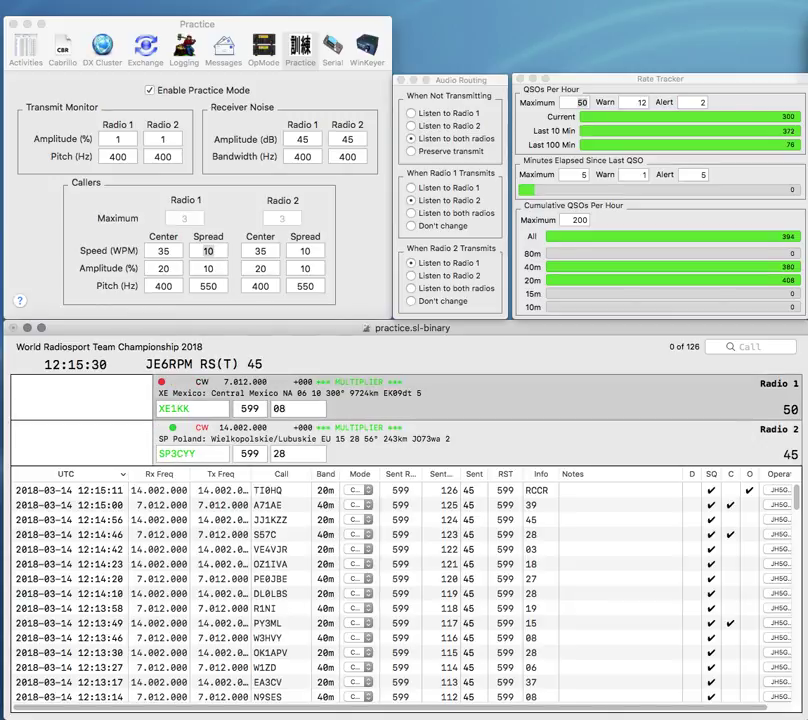
# - Log SP3CYY on Radio 2 with exchange 28 and XE1KK on Radio 1 with R2
pyautogui.press('Return')
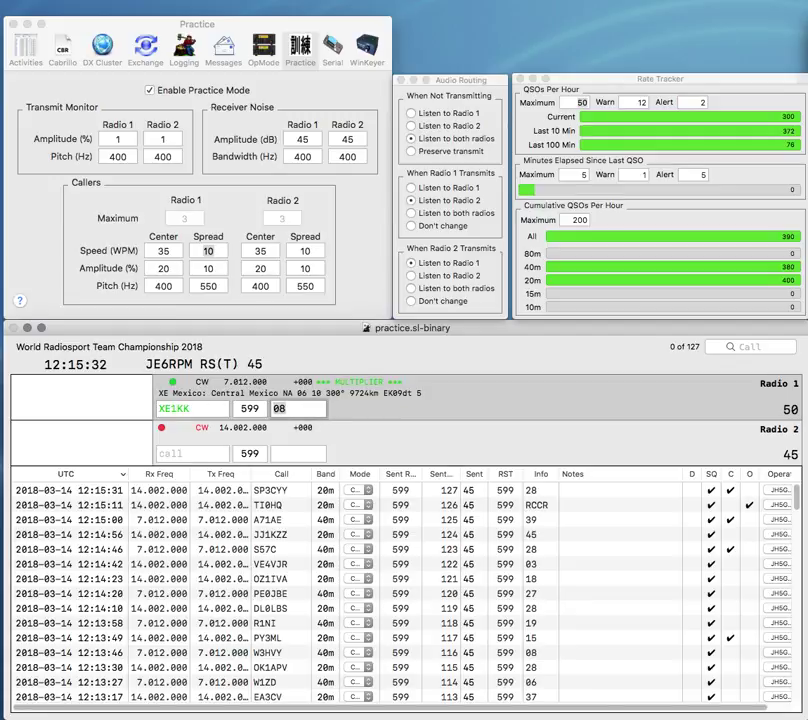
pyautogui.write('R')
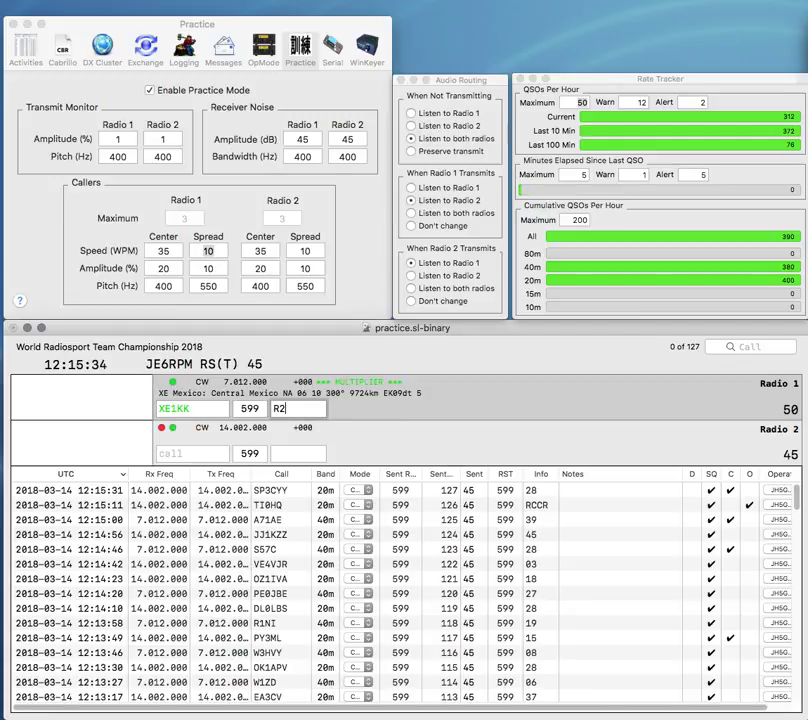
pyautogui.write('2')
pyautogui.press('Return')
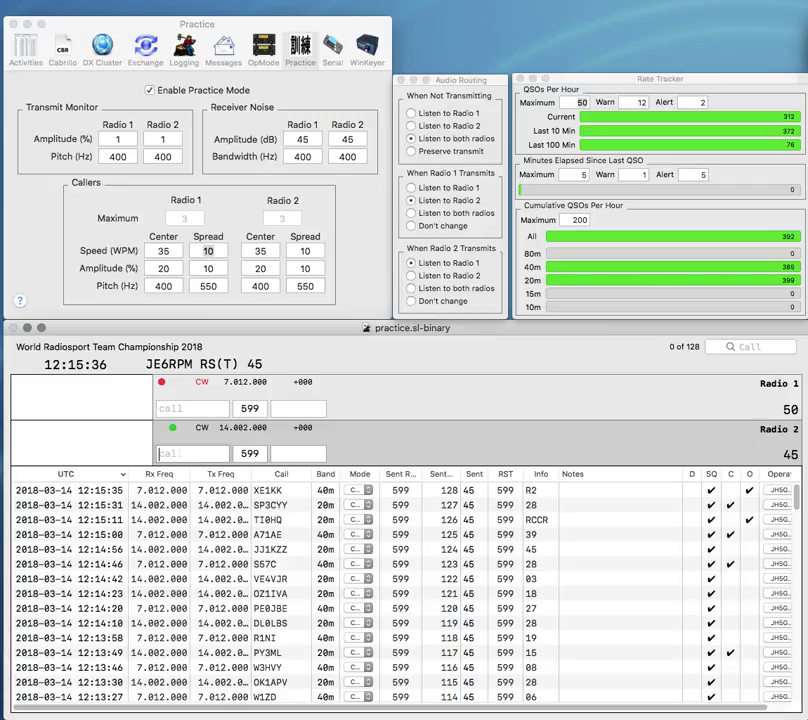
# - Enter the partial calls HQ on Radio 1 and 8QLP on Radio 2
pyautogui.write('P')
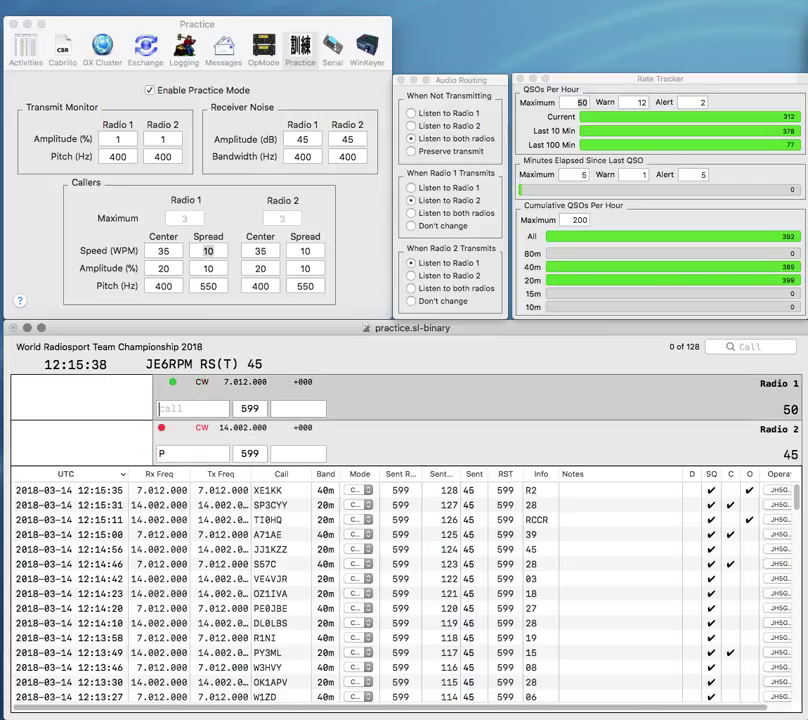
pyautogui.write('HQ')
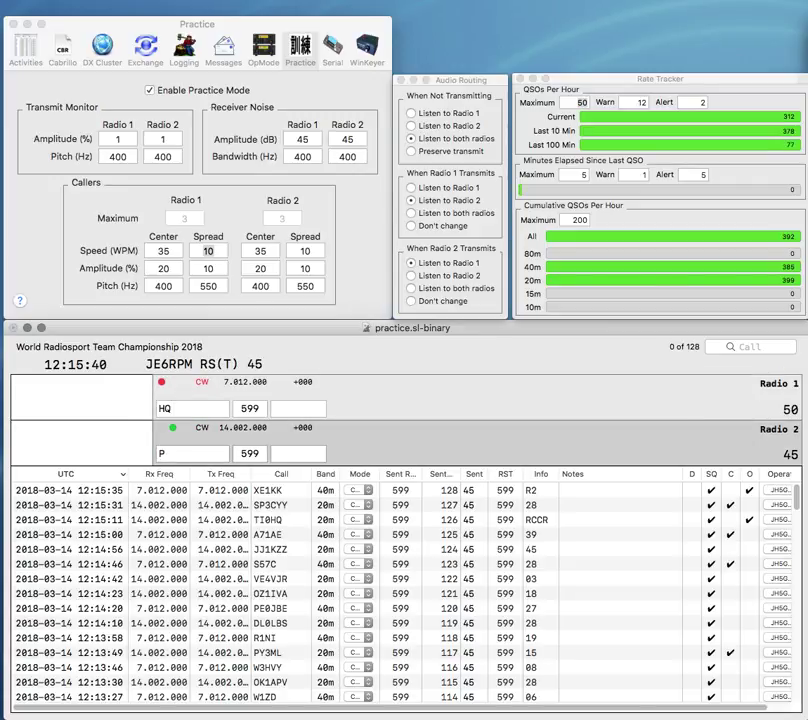
pyautogui.write('80')
pyautogui.write('L')
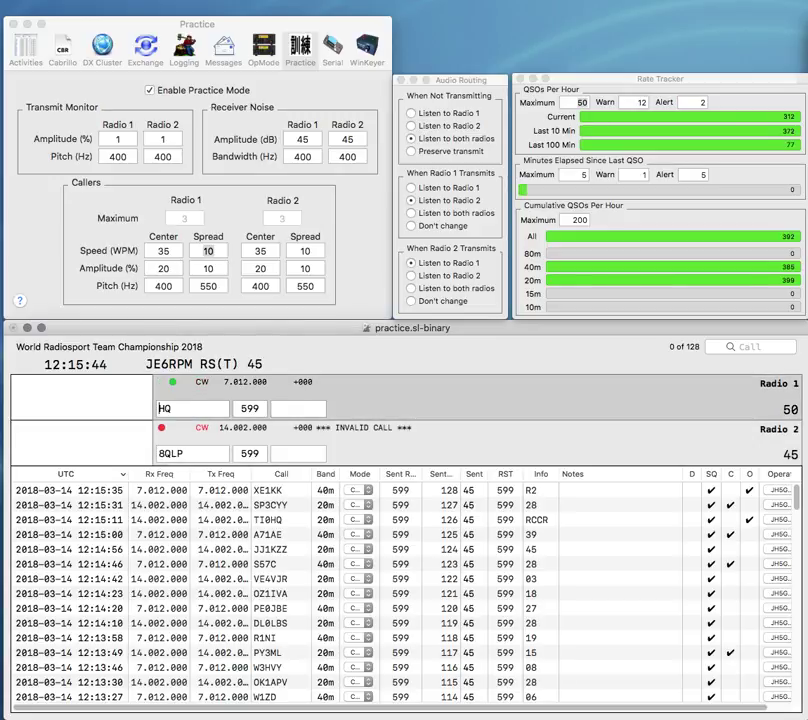
pyautogui.write('1')
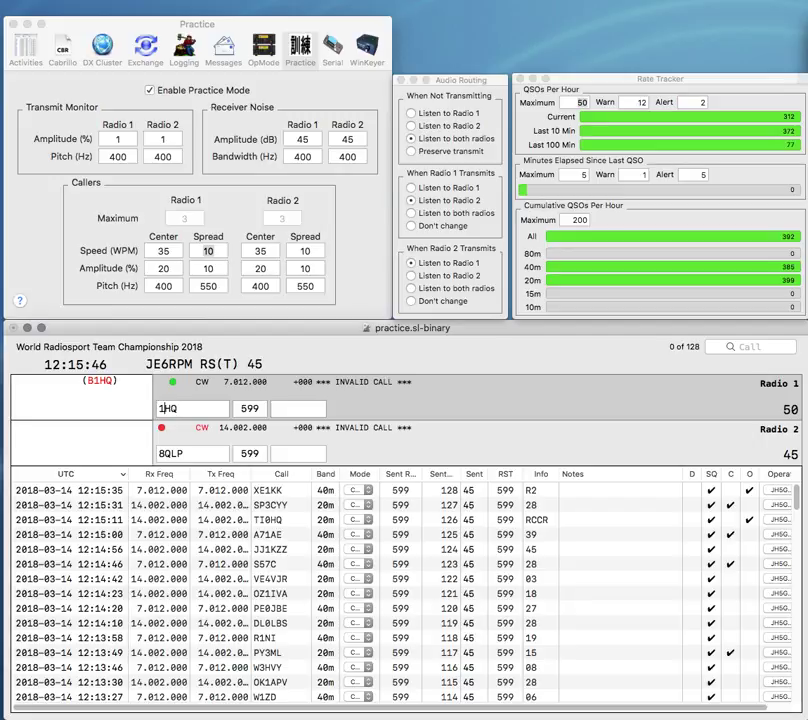
pyautogui.write('UN')
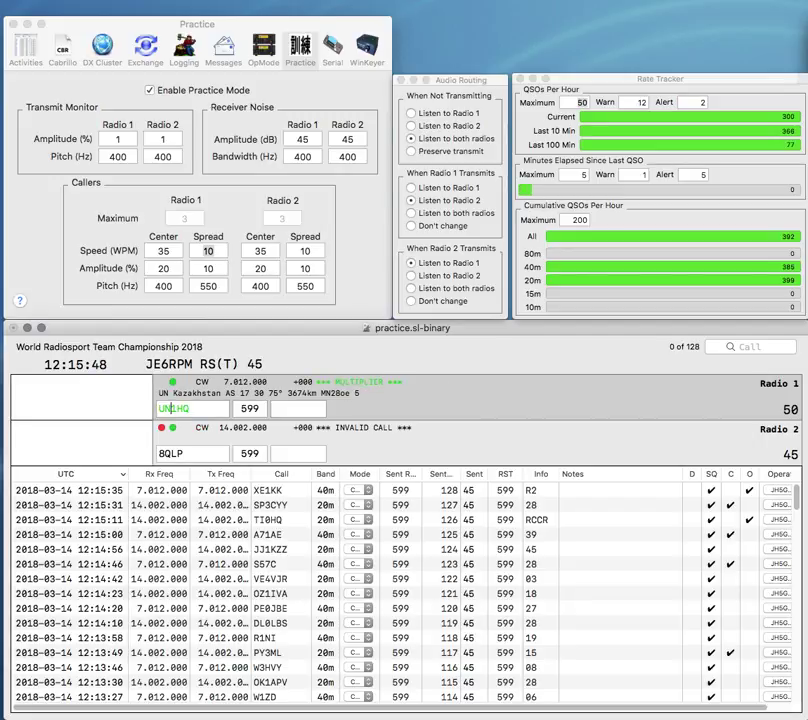
pyautogui.press('Tab')
pyautogui.write('JN')
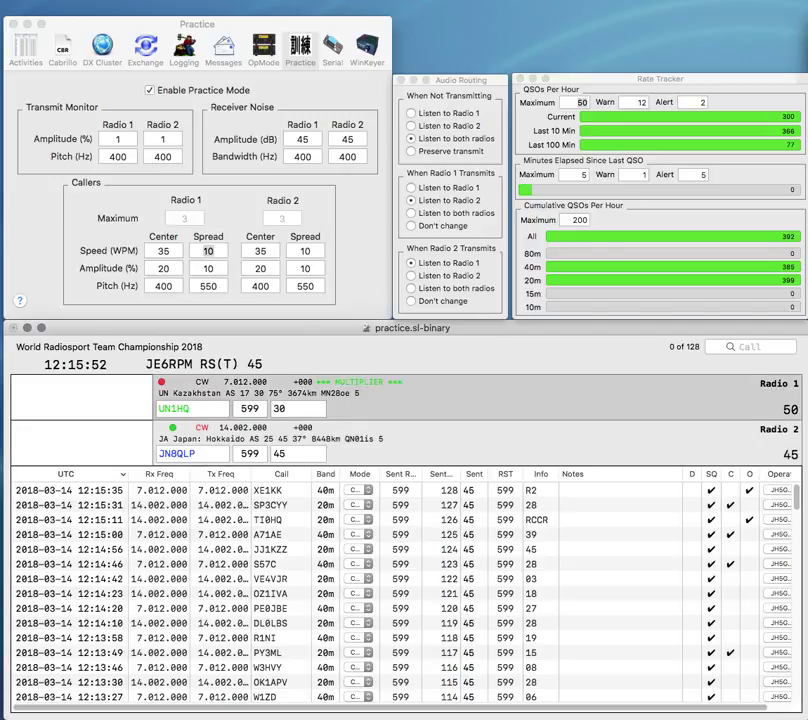
# - Replace the received exchange for UN1HQ on Radio 1 with KFRR and log the contact
pyautogui.press('Tab')
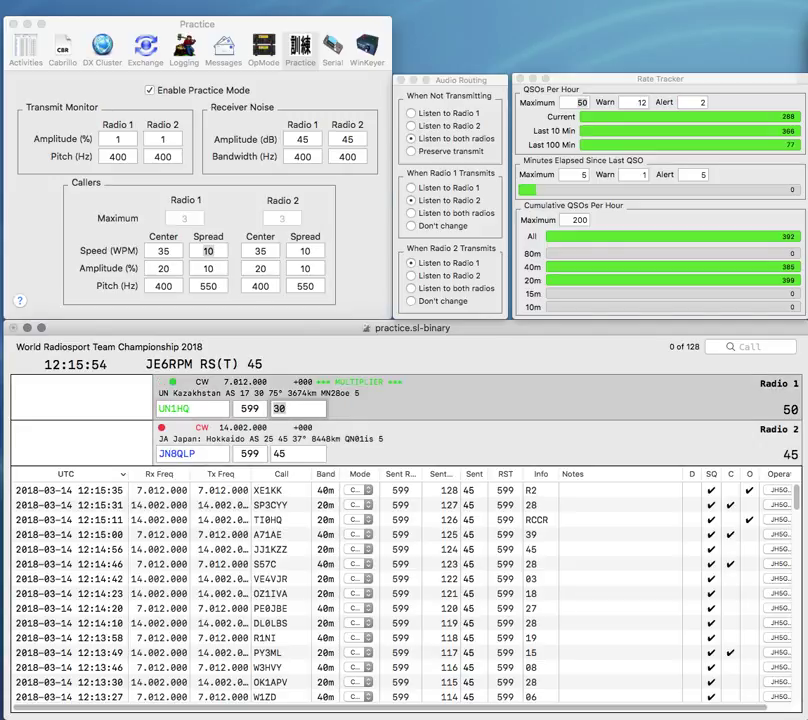
pyautogui.write('KFRR')
pyautogui.press('Return')
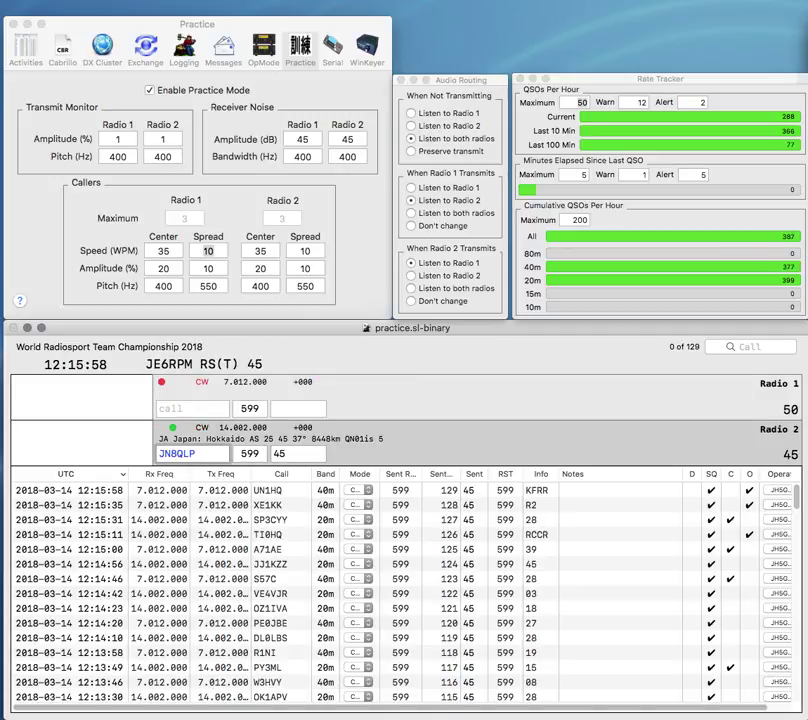
pyautogui.press('Delete')
pyautogui.write('H')
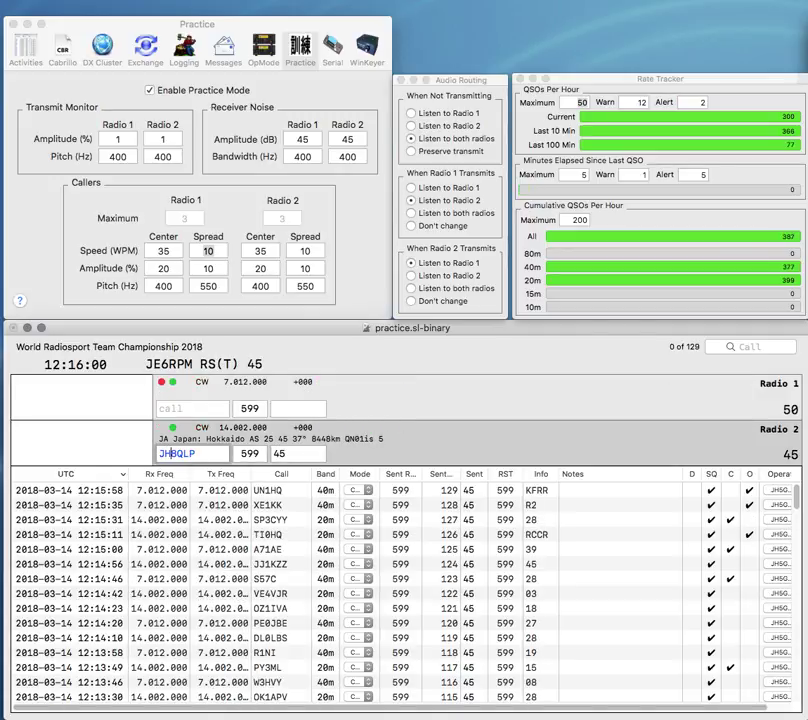
pyautogui.write('IBE')
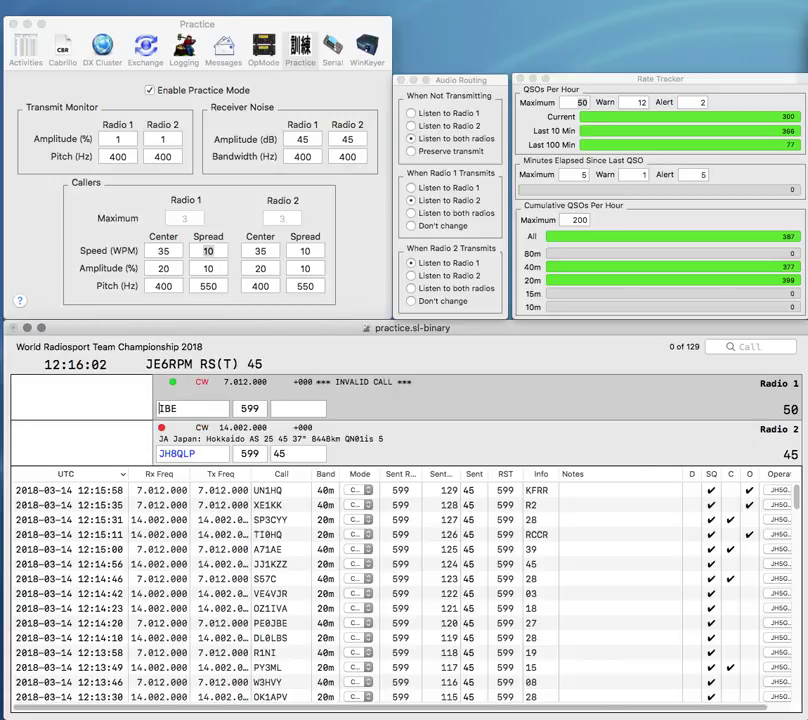
# - Log JH8QLP on Radio 2, complete the Radio 1 call as KA2IBE and send its exchange
pyautogui.press('Down')
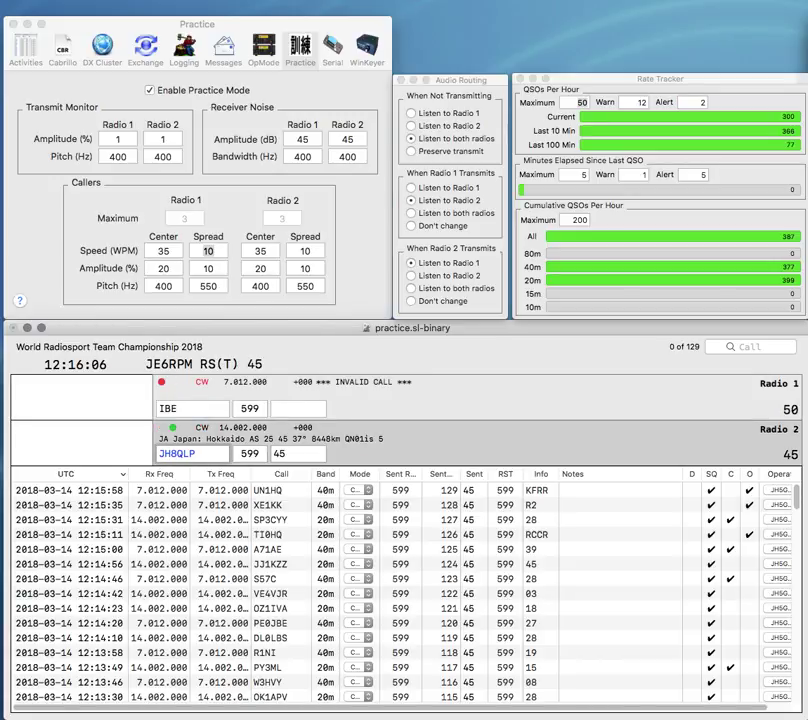
pyautogui.press('Return')
pyautogui.write('KA')
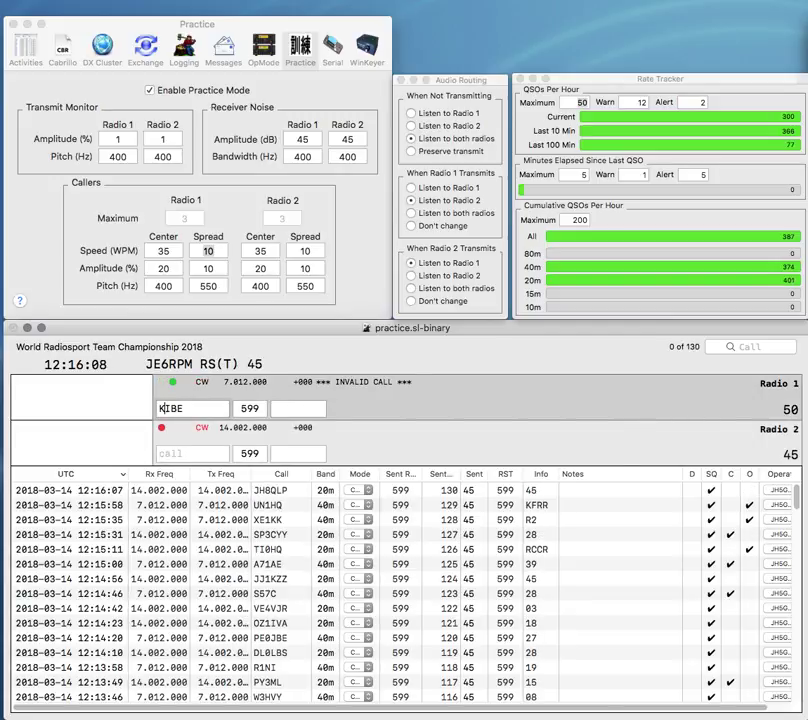
pyautogui.write('2')
pyautogui.press('Return')
# - Enter the call LU7YN on Radio 2 and log the KA2IBE and LU7YN contacts
pyautogui.press('\\')
pyautogui.write('LU7YN')
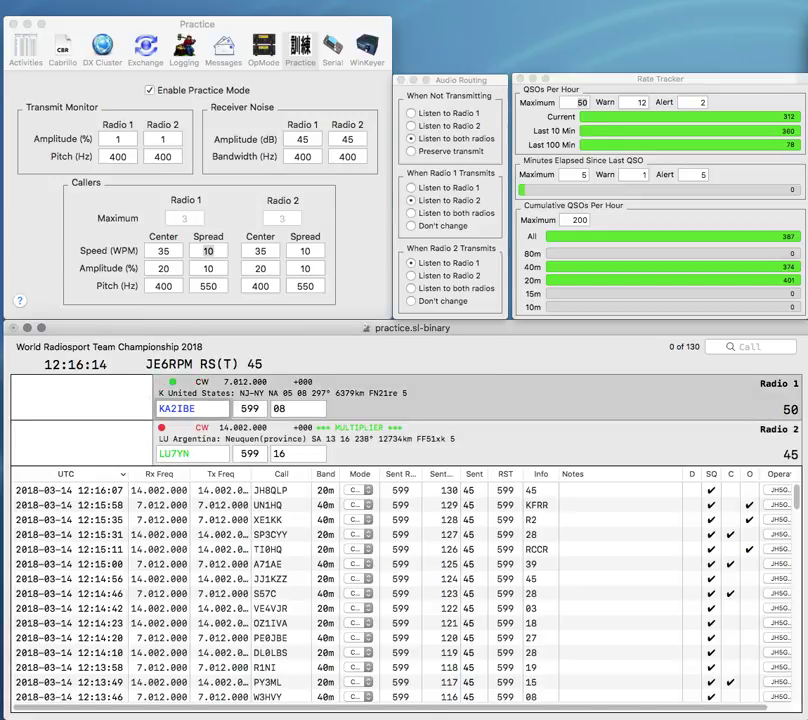
pyautogui.press('Return')
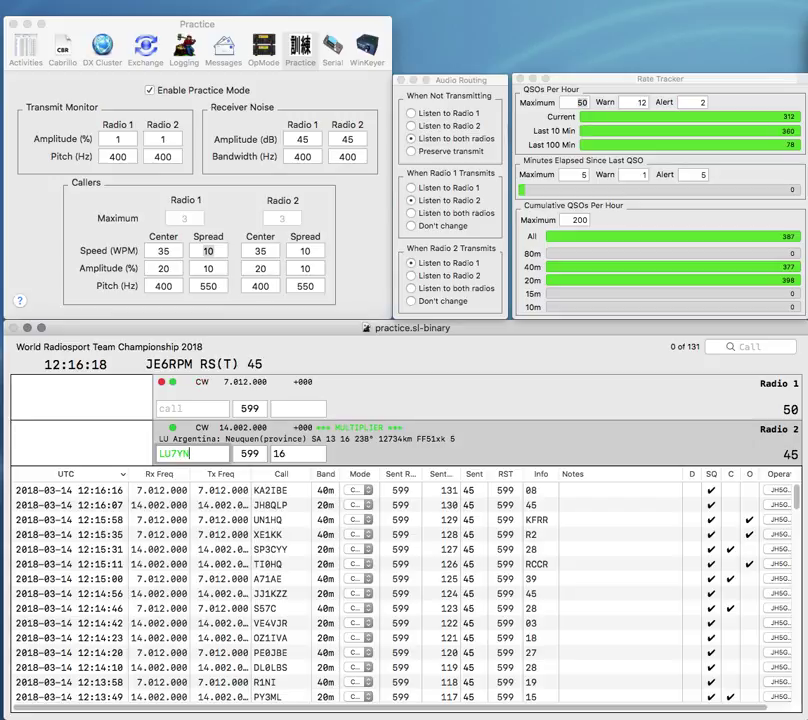
pyautogui.press('Return')
pyautogui.write('IK')
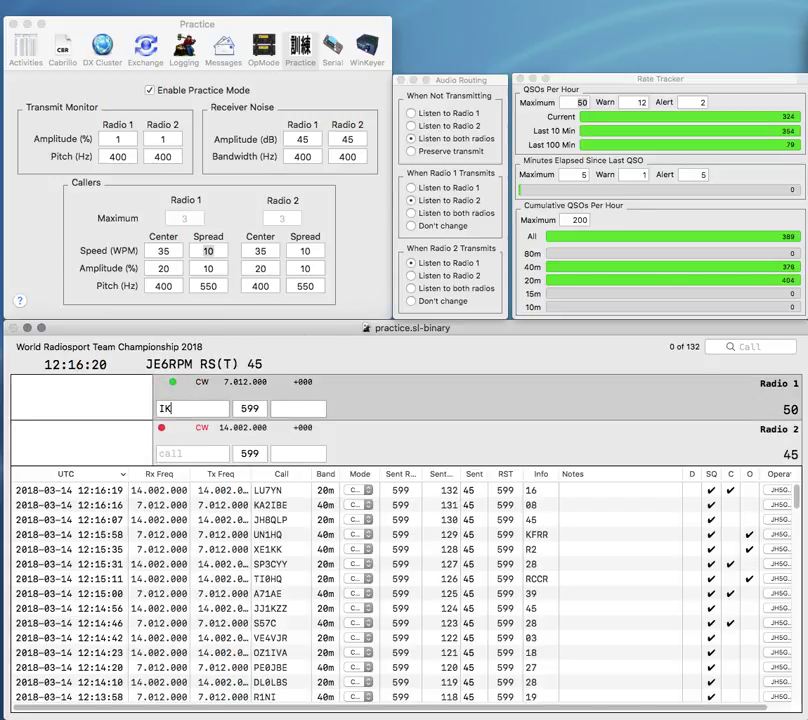
pyautogui.write('4UXB')
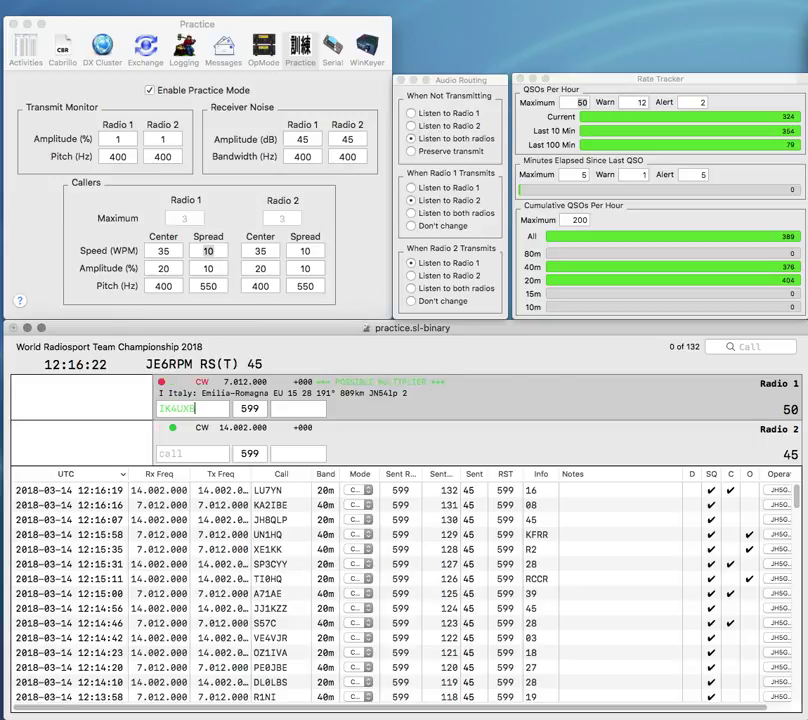
pyautogui.press('Return')
pyautogui.write('HU')
pyautogui.press('Return')
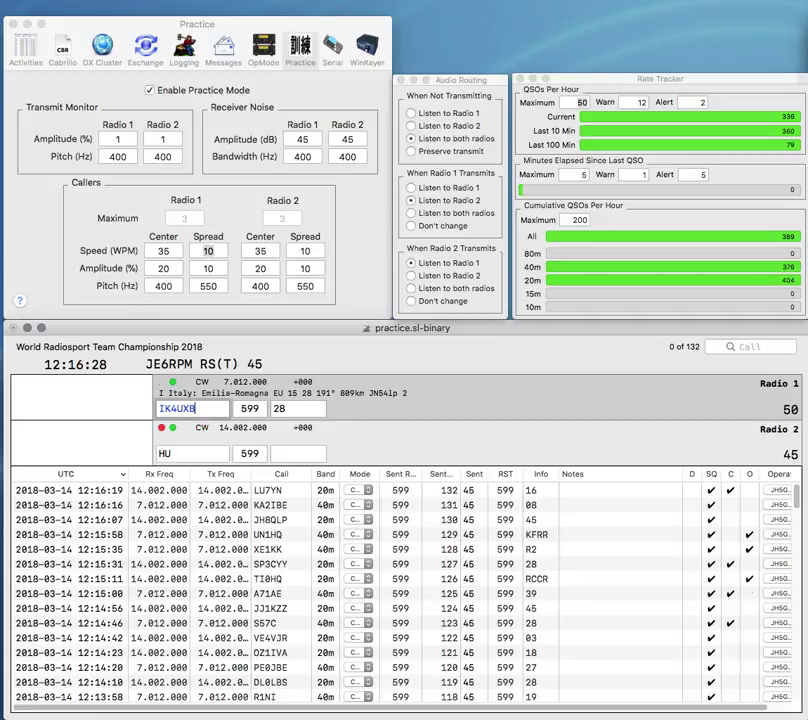
pyautogui.press('Return')
pyautogui.write('IZ7U')
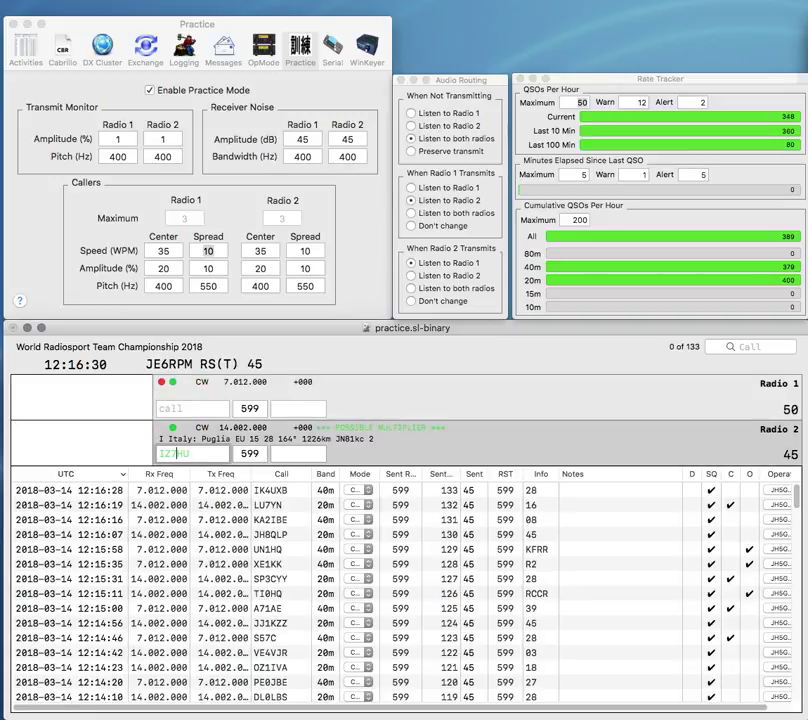
pyautogui.write('MS')
pyautogui.press('Tab')
pyautogui.write('28')
pyautogui.press('Return')
pyautogui.write('GHQ')
pyautogui.click(159, 408)
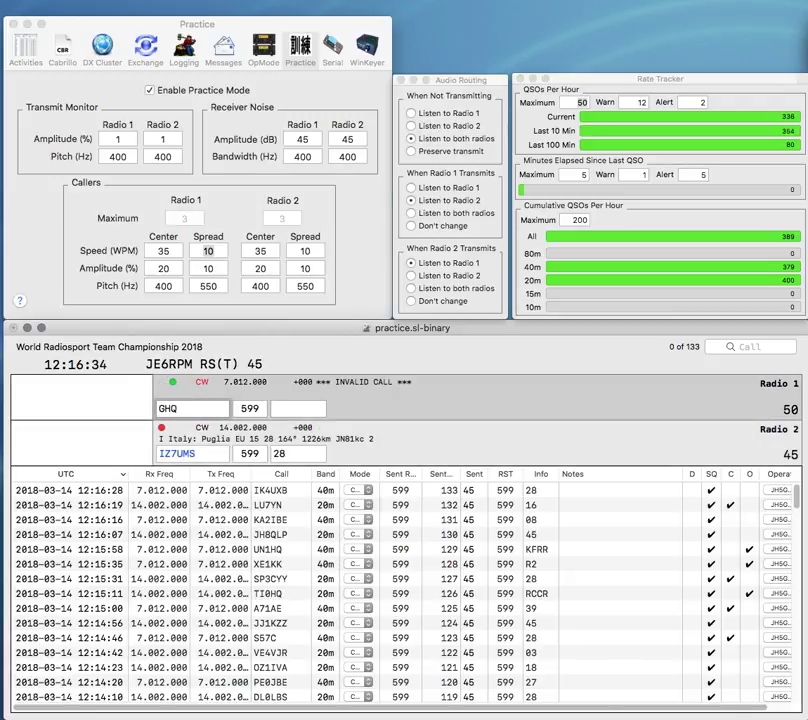
pyautogui.press('Down')
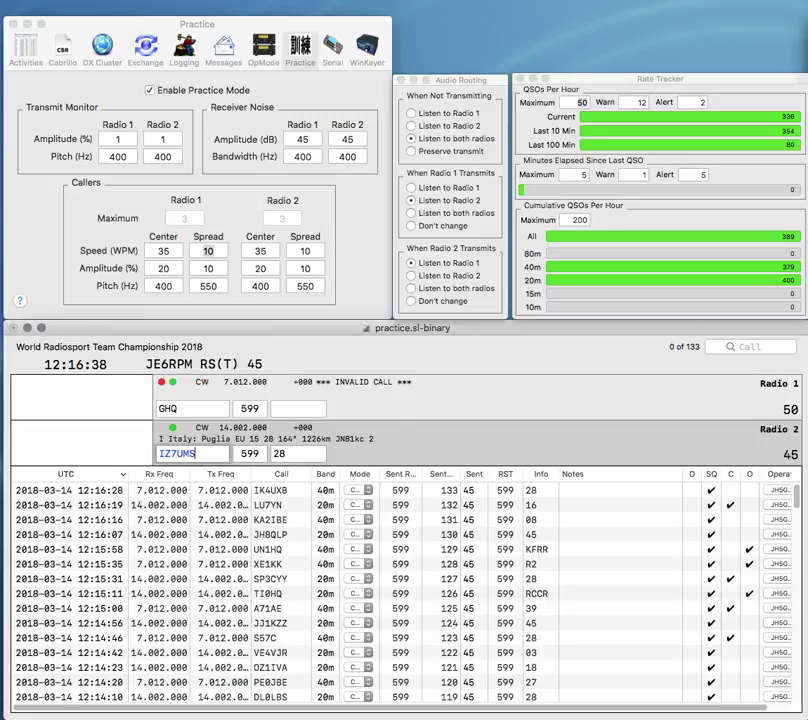
pyautogui.press('Return')
pyautogui.write('M0')
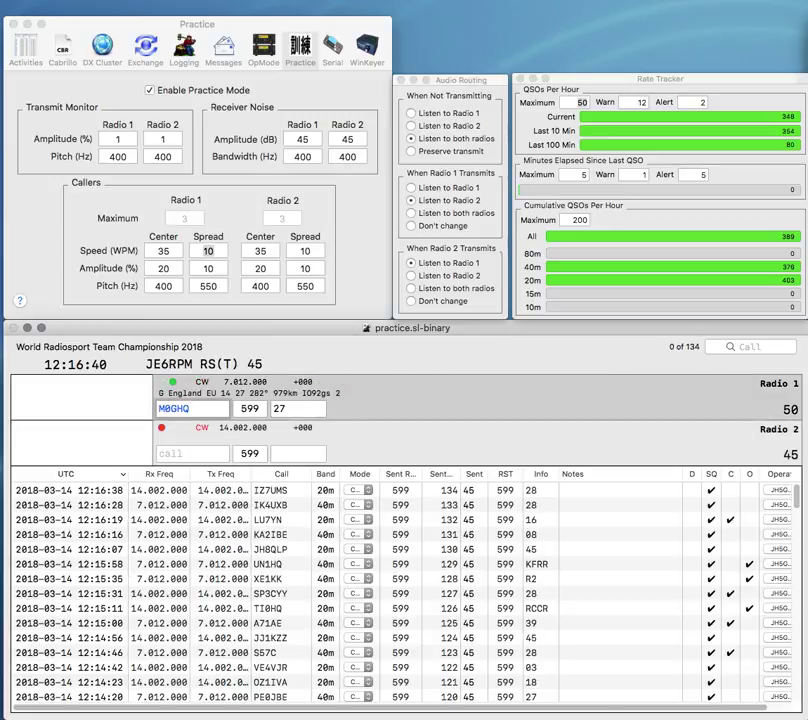
pyautogui.press('Return')
pyautogui.write('KK')
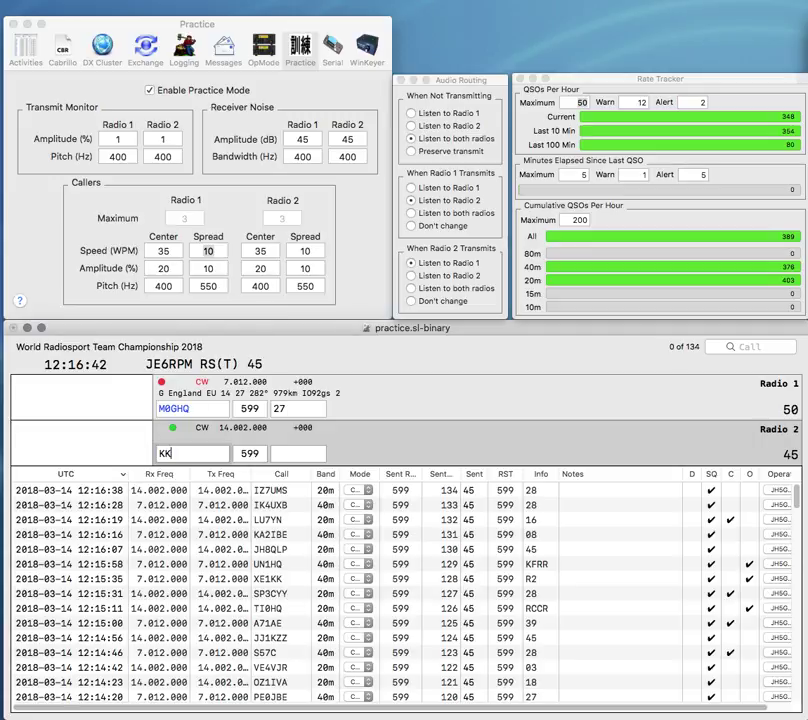
pyautogui.write('6DCT')
pyautogui.press('Return')
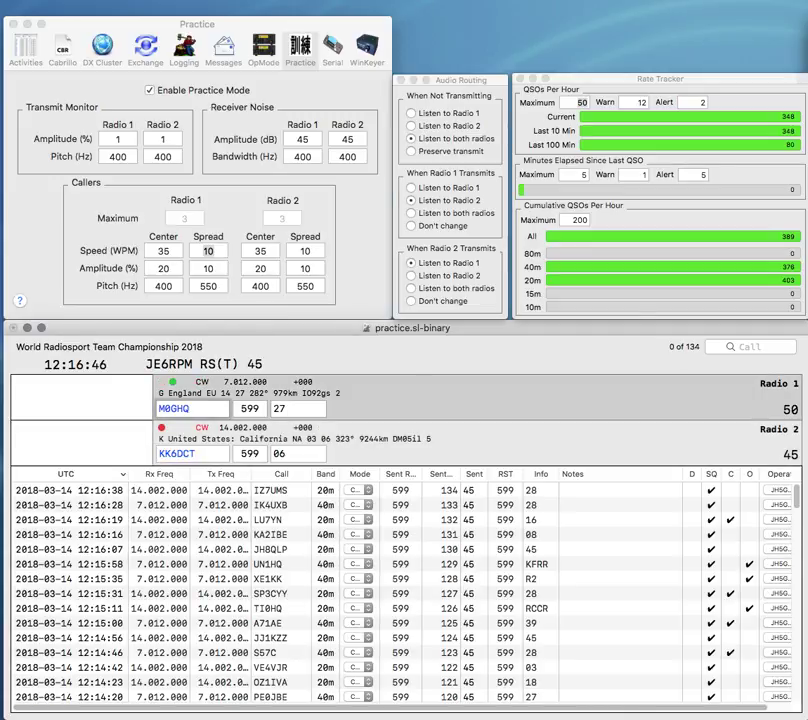
pyautogui.press('Return')
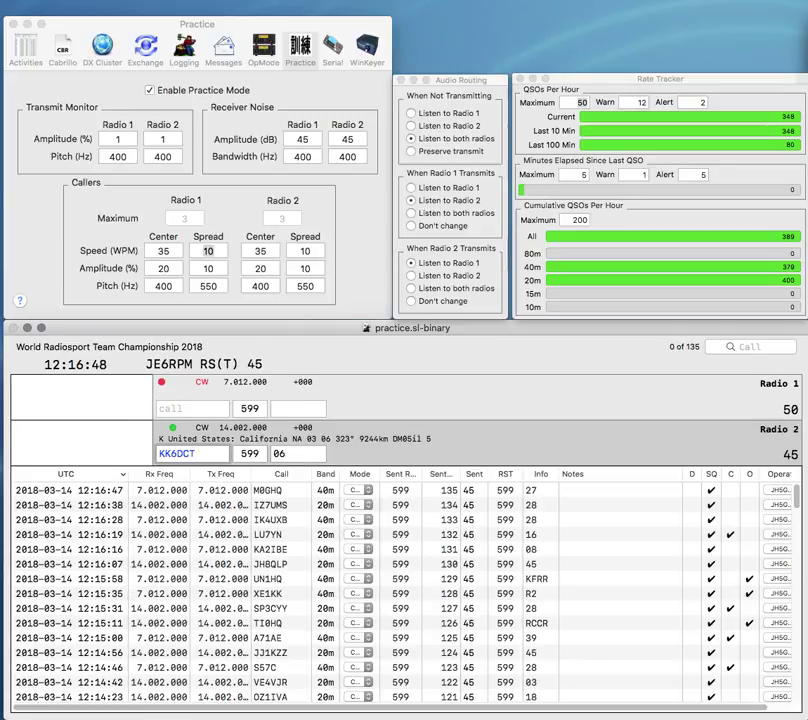
pyautogui.press('Return')
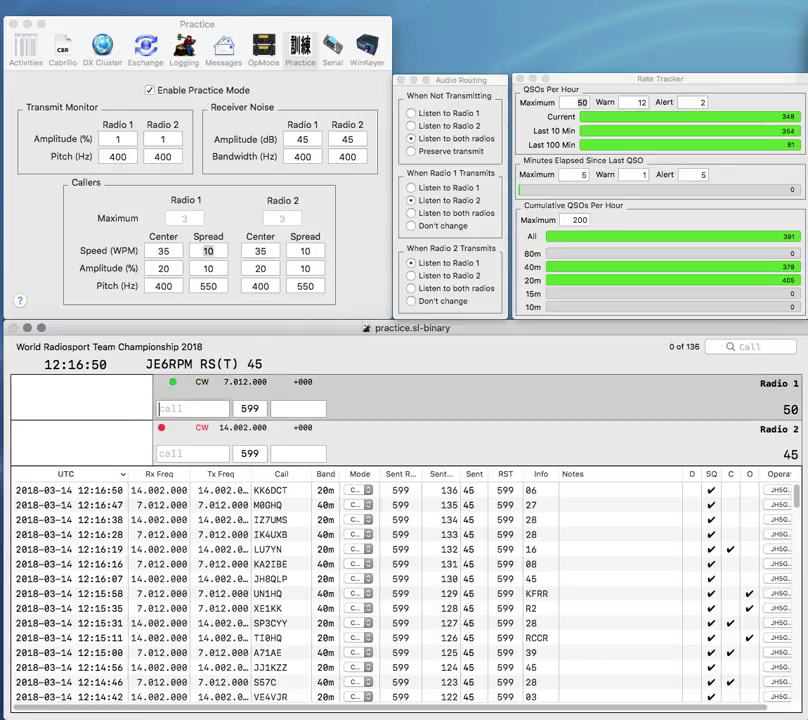
pyautogui.write('PA7FB')
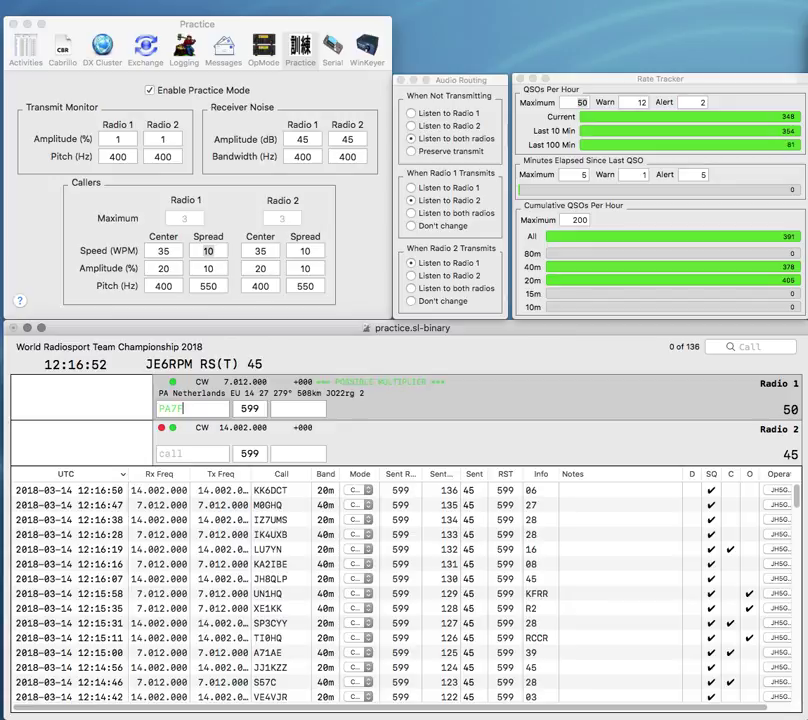
pyautogui.press('Return')
pyautogui.write('PA3')
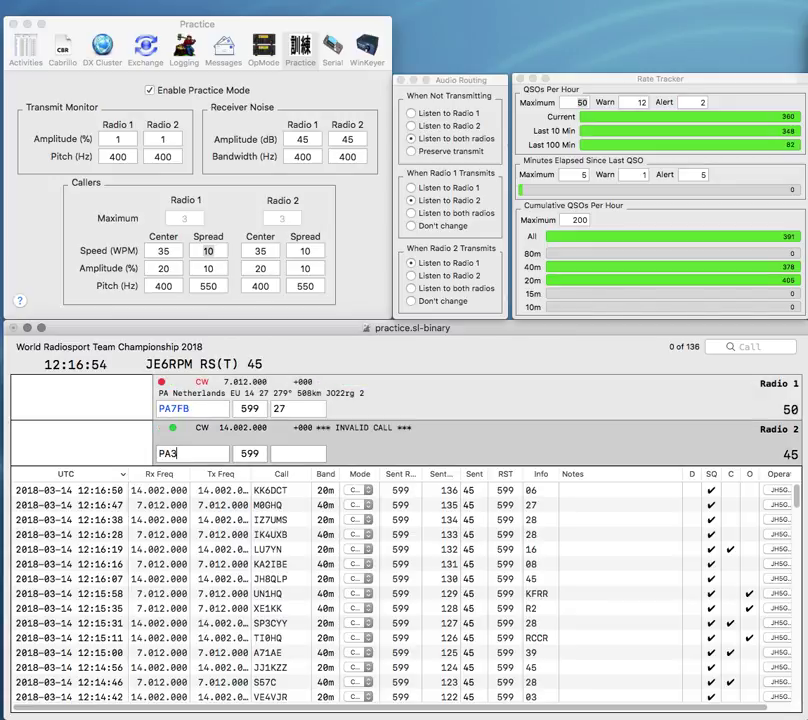
pyautogui.write('CNI')
pyautogui.press('Return')
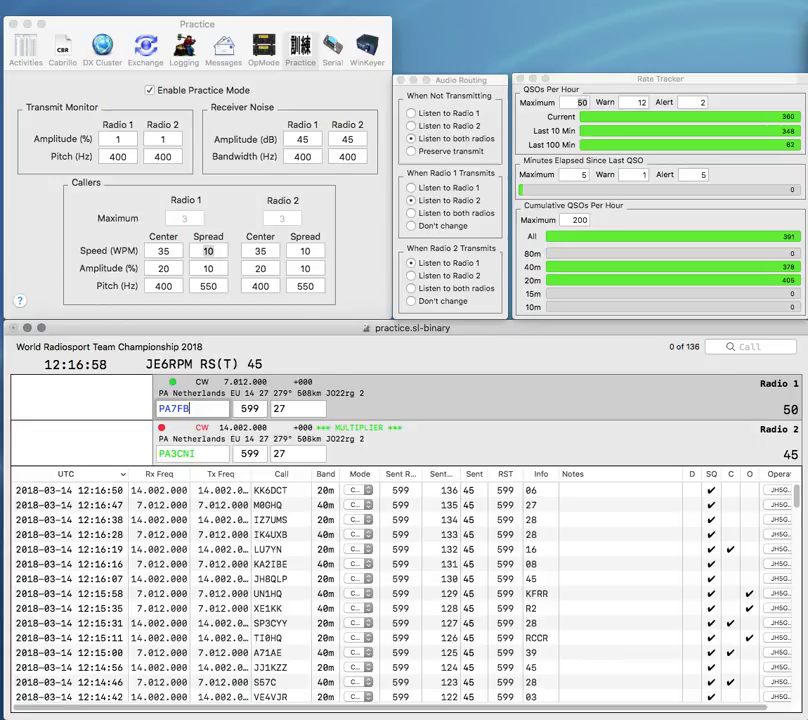
pyautogui.press('Return')
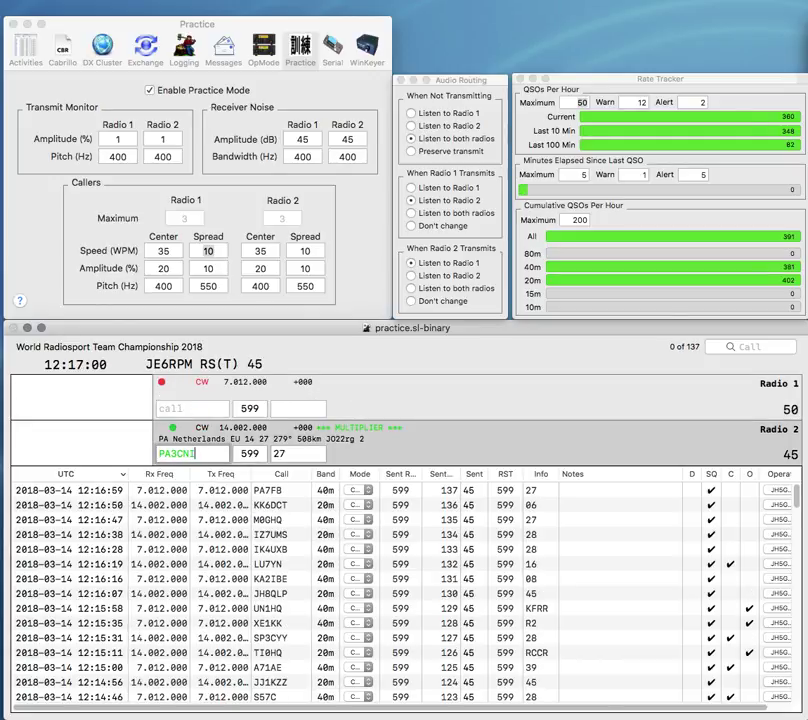
pyautogui.press('Return')
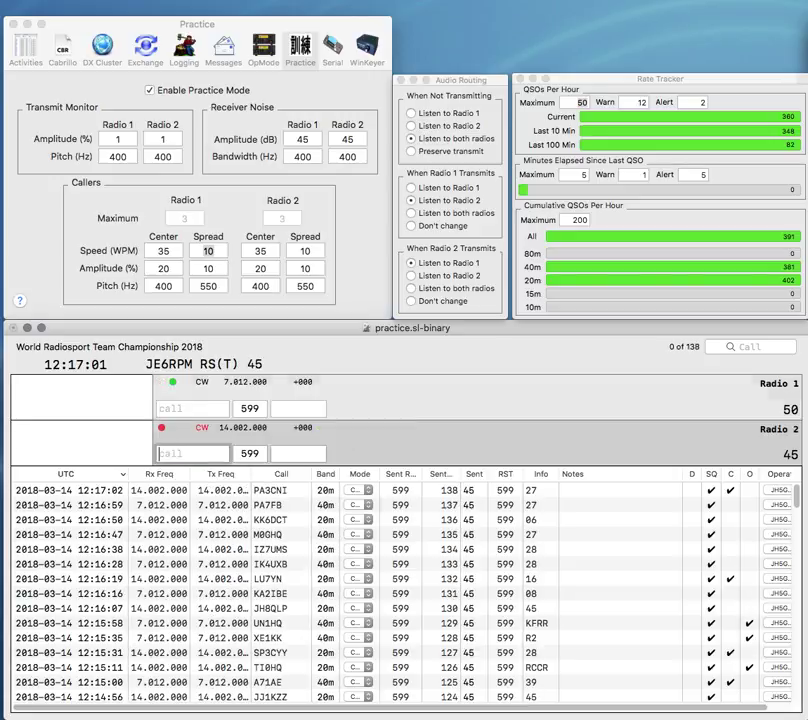
# - Enter the partial call 0HQ on Radio 1 and the call IK2GPX on Radio 2
pyautogui.write('0HQ')
pyautogui.press('Return')
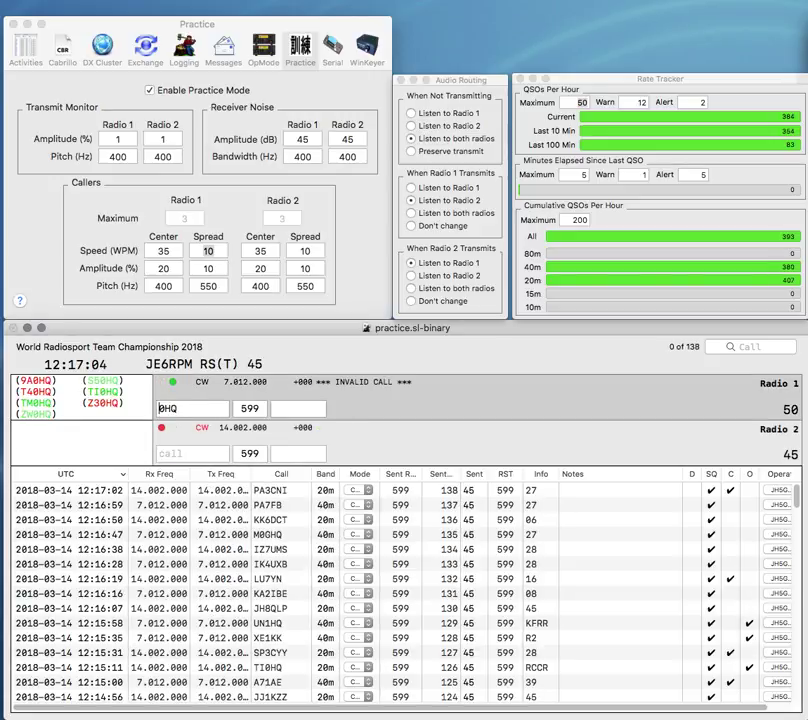
pyautogui.write('IK2')
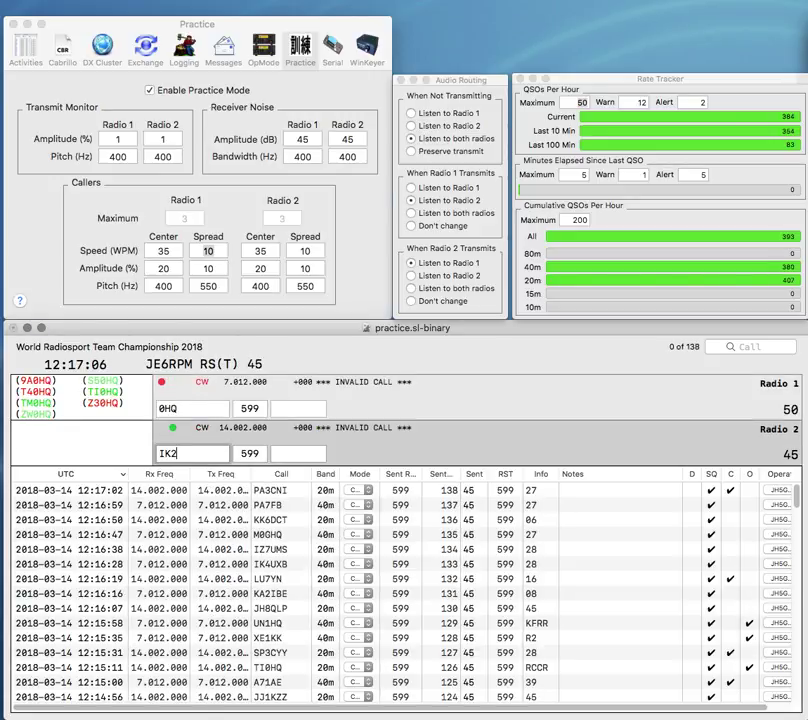
pyautogui.write('GPX')
pyautogui.press('Return')
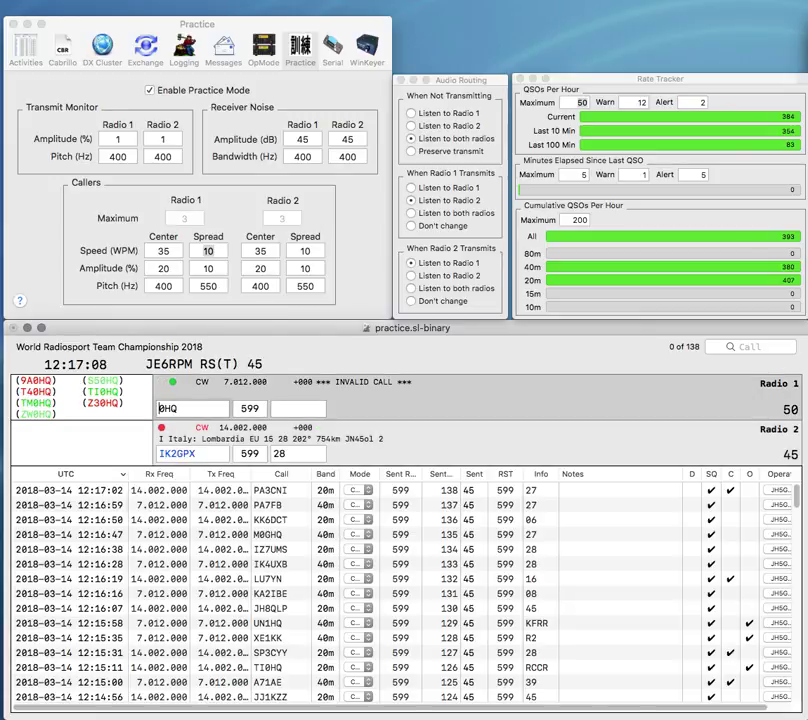
pyautogui.press('Tab')
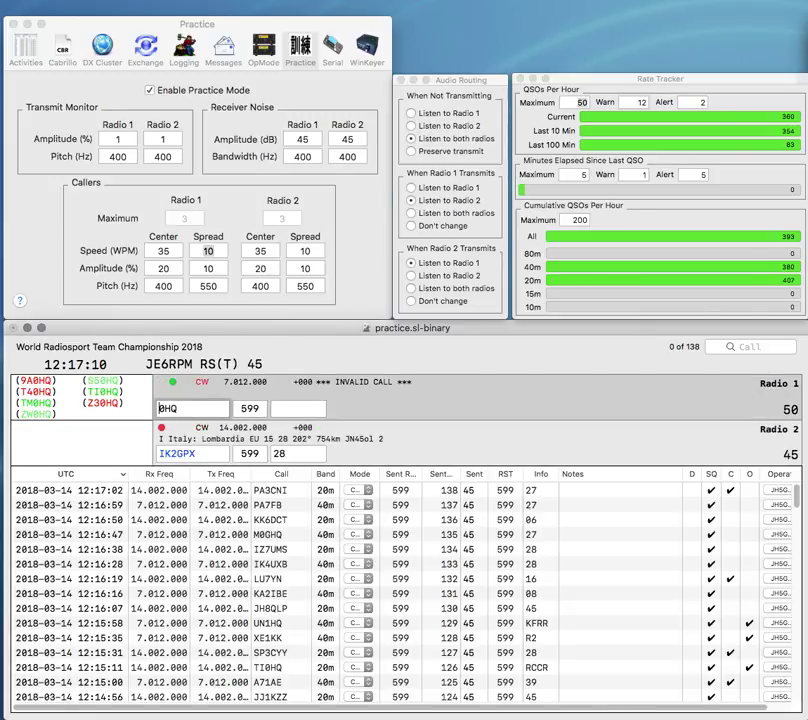
pyautogui.press('Return')
pyautogui.write('Q')
pyautogui.press('Return')
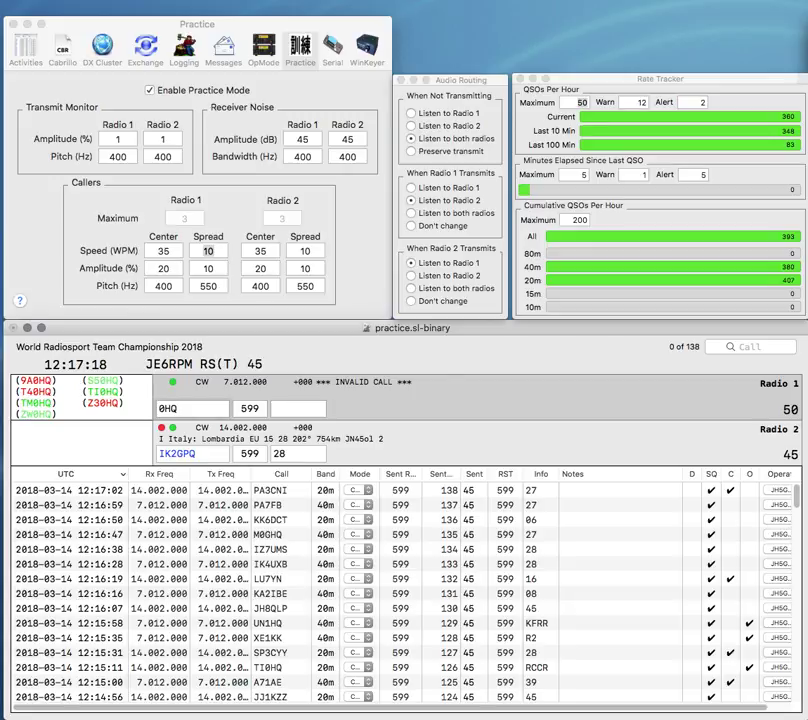
pyautogui.write('II')
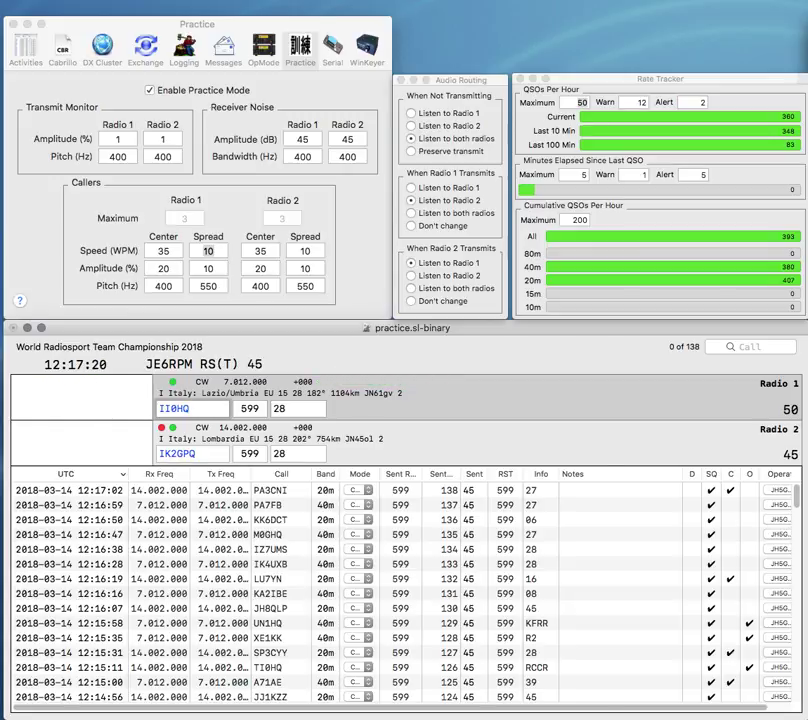
pyautogui.press('Return')
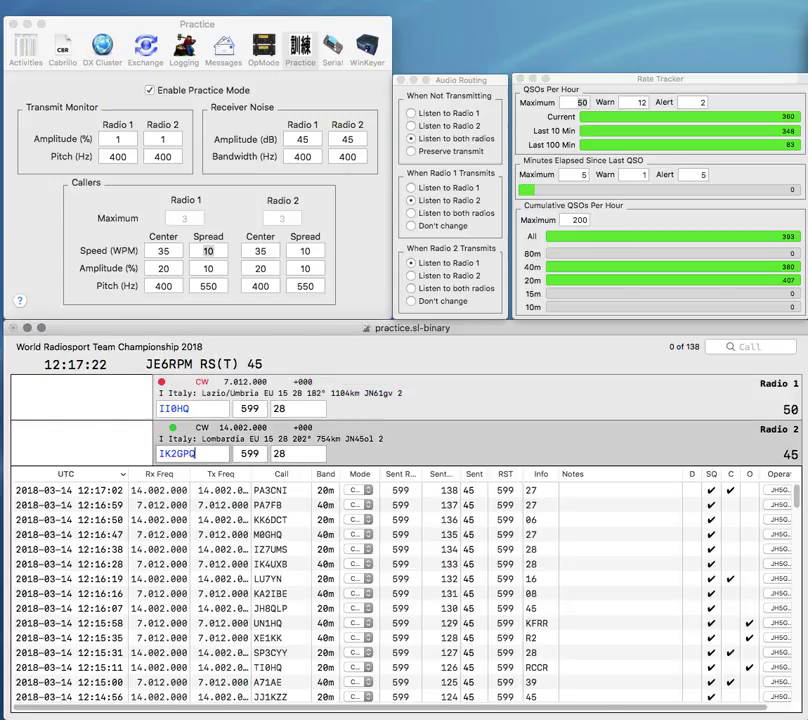
pyautogui.press('Tab')
pyautogui.press('Return')
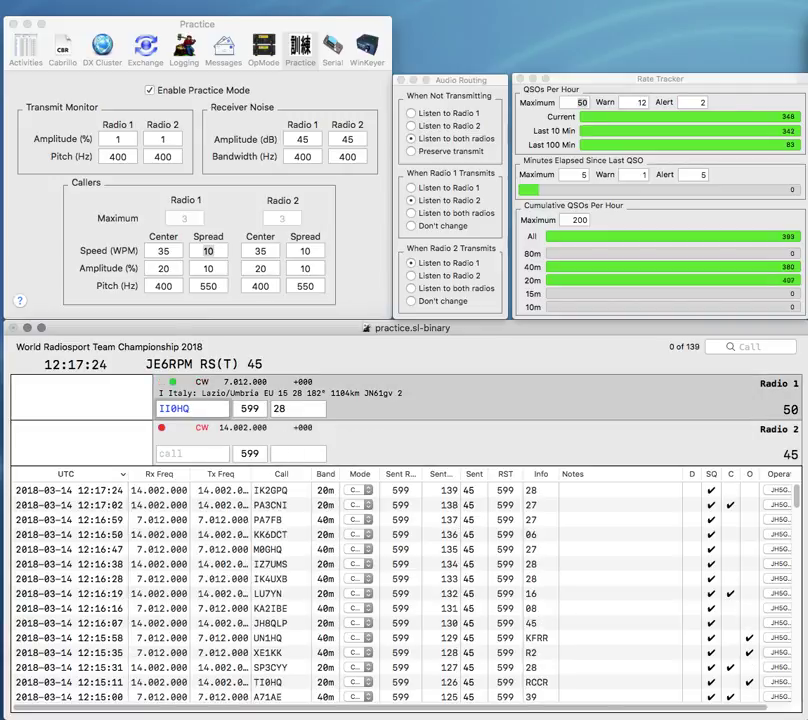
pyautogui.write('ARI')
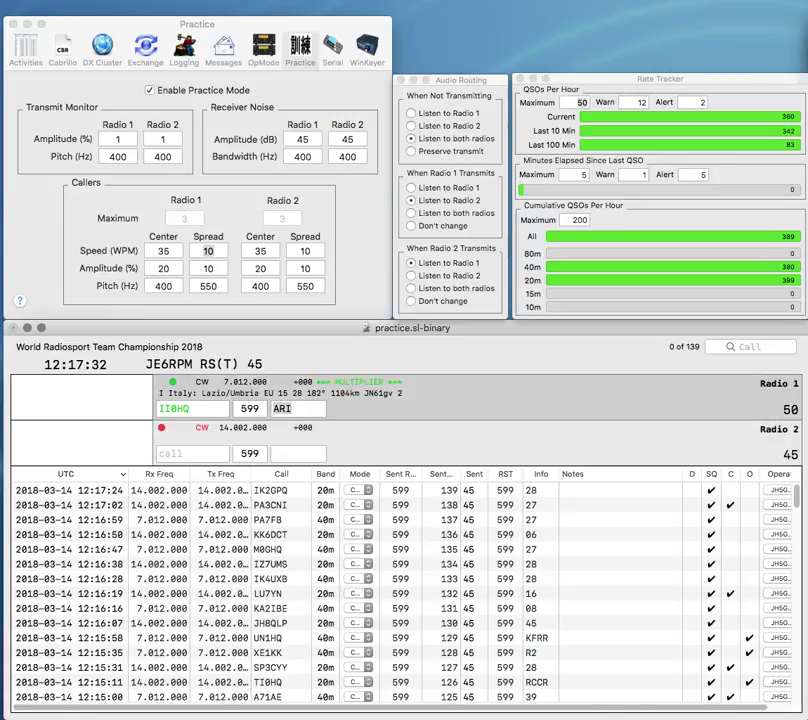
pyautogui.press('Return')
# - Enter the partial call A on Radio 1 and the partial call Z30 on Radio 2
pyautogui.write('3')
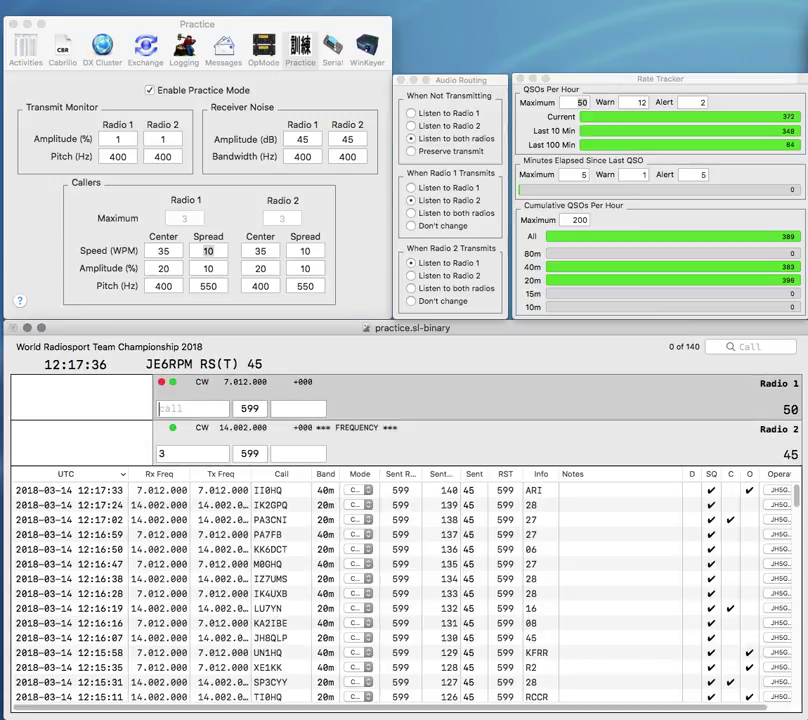
pyautogui.write('A')
pyautogui.press('\\')
pyautogui.write('H')
pyautogui.press('BackSpace')
pyautogui.write('0')
pyautogui.hotkey('ctrl', 'a')
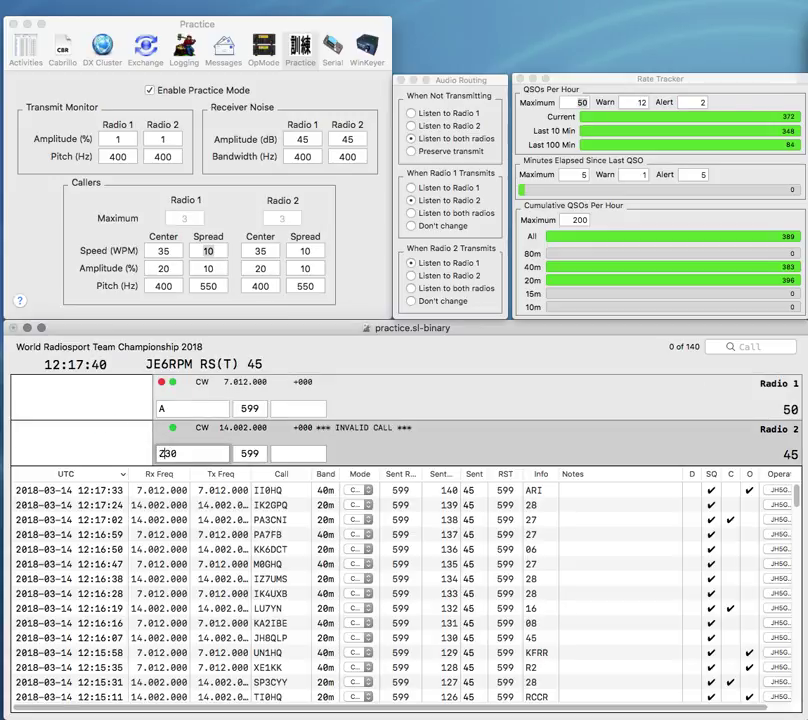
pyautogui.write('Z')
pyautogui.press('Return')
# - Clear the partial call on Radio 1, complete the Radio 2 call as Z30HQ and log it with exchange RSM
pyautogui.hotkey('ctrl', 'e')
pyautogui.write('HQ')
pyautogui.press('\\')
pyautogui.press('F1')
pyautogui.press('BackSpace')
pyautogui.press('\\')
pyautogui.press('space')
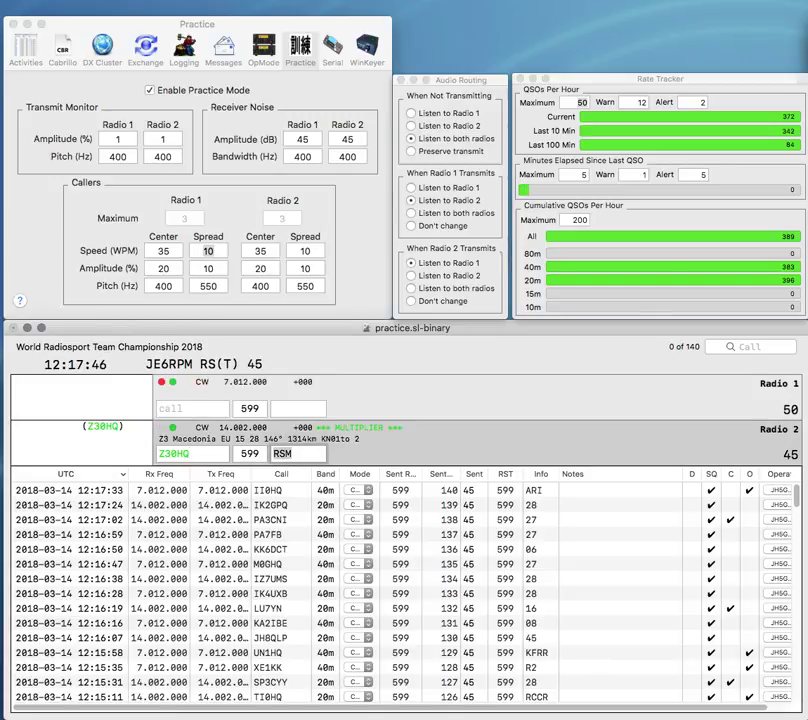
pyautogui.press('Return')
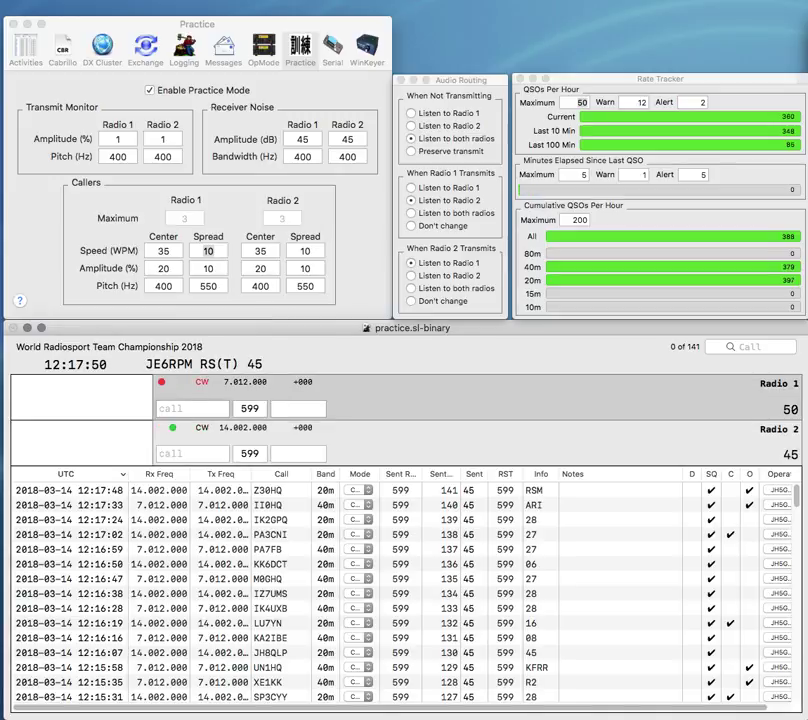
pyautogui.press('\\')
pyautogui.write('WBL')
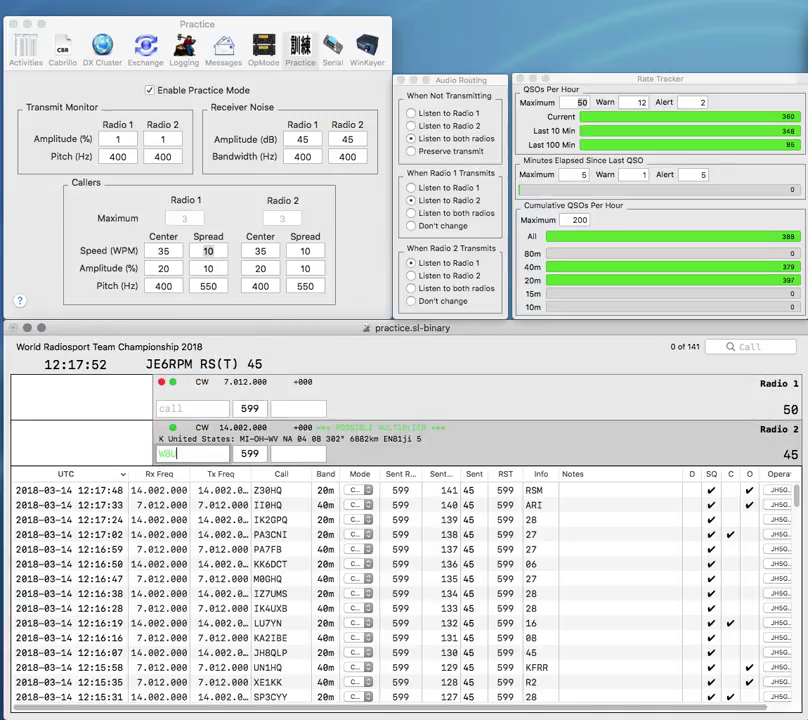
pyautogui.write('M')
pyautogui.press('\\')
pyautogui.write('MN')
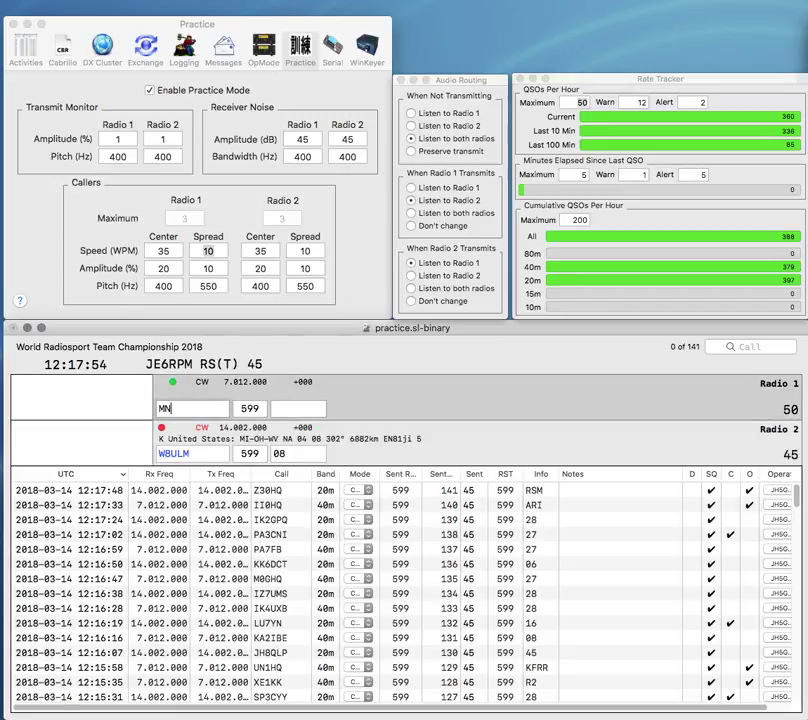
pyautogui.press('\\')
pyautogui.press('Tab')
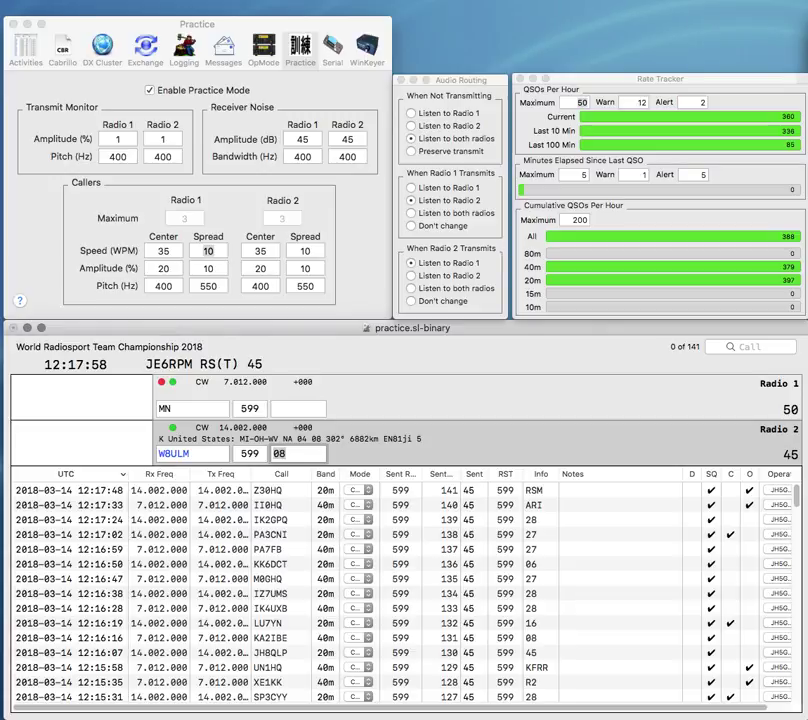
pyautogui.press('Return')
pyautogui.write('VU2')
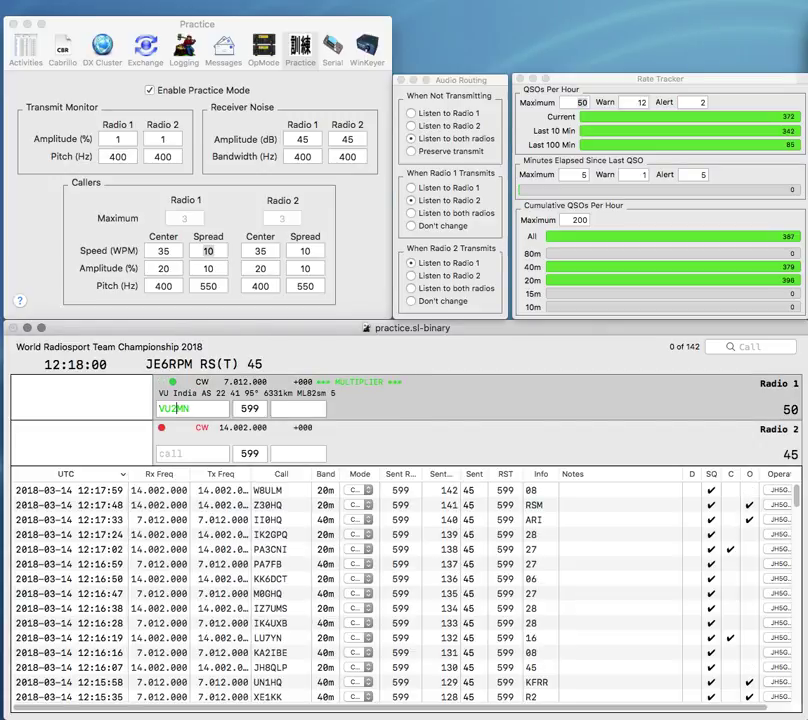
pyautogui.write('G')
pyautogui.press('Return')
pyautogui.write('KD')
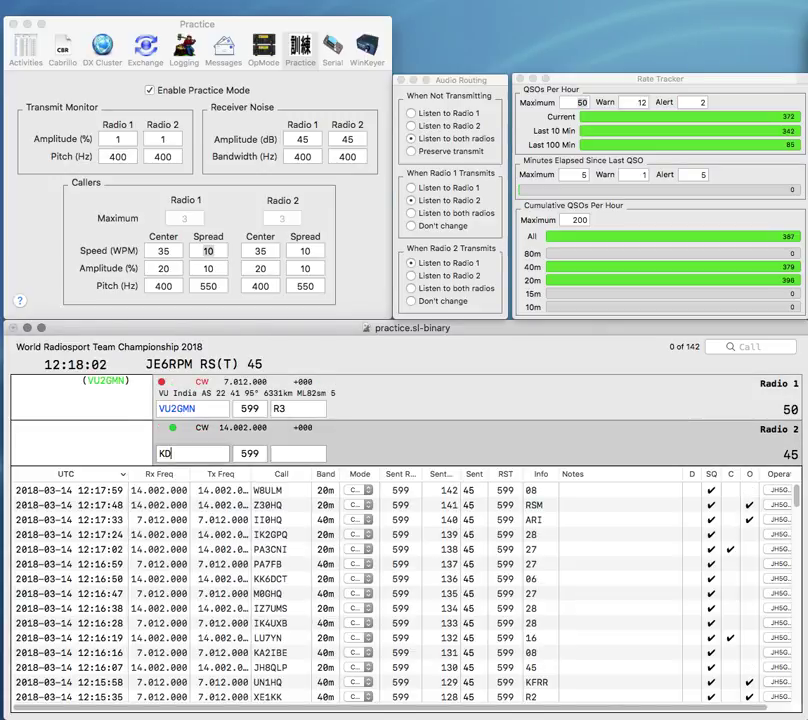
pyautogui.write('8SQU')
pyautogui.press('Return')
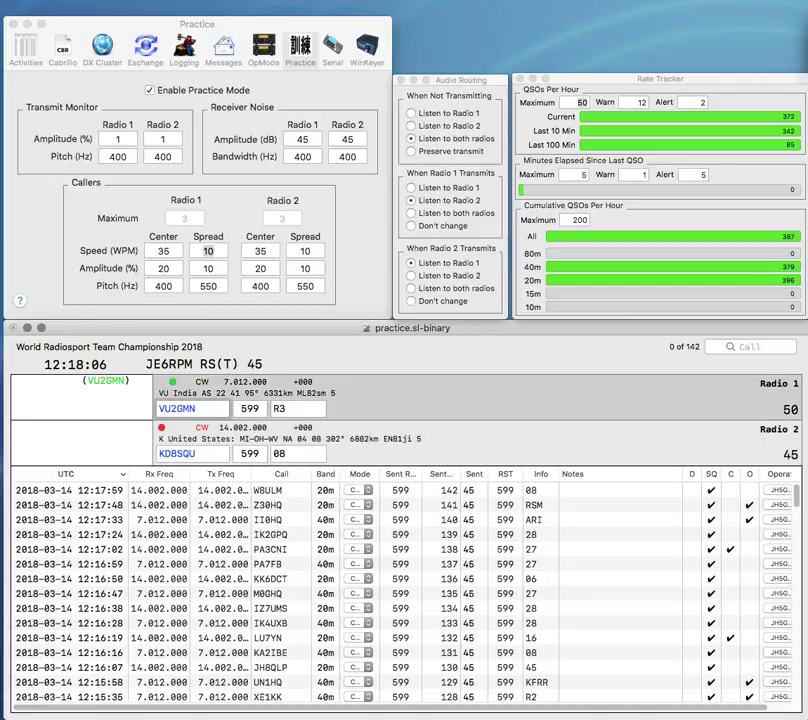
pyautogui.press('Return')
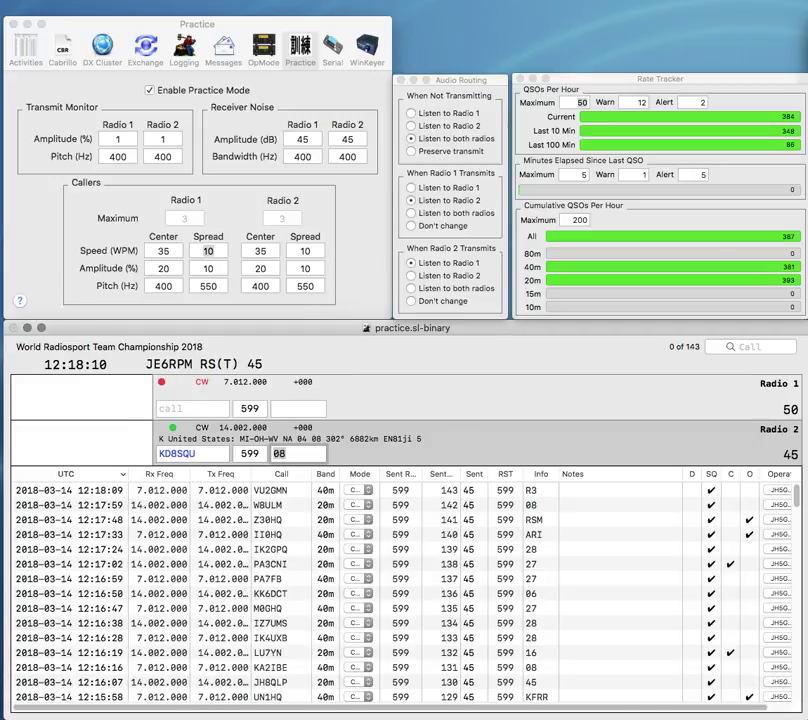
pyautogui.press('Left')
pyautogui.press('Tab')
pyautogui.press('Tab')
pyautogui.press('Left')
pyautogui.press('Left')
pyautogui.press('BackSpace')
pyautogui.press('Up')
pyautogui.press('Down')
pyautogui.write('H')
pyautogui.press('Up')
pyautogui.write('G0SRS')
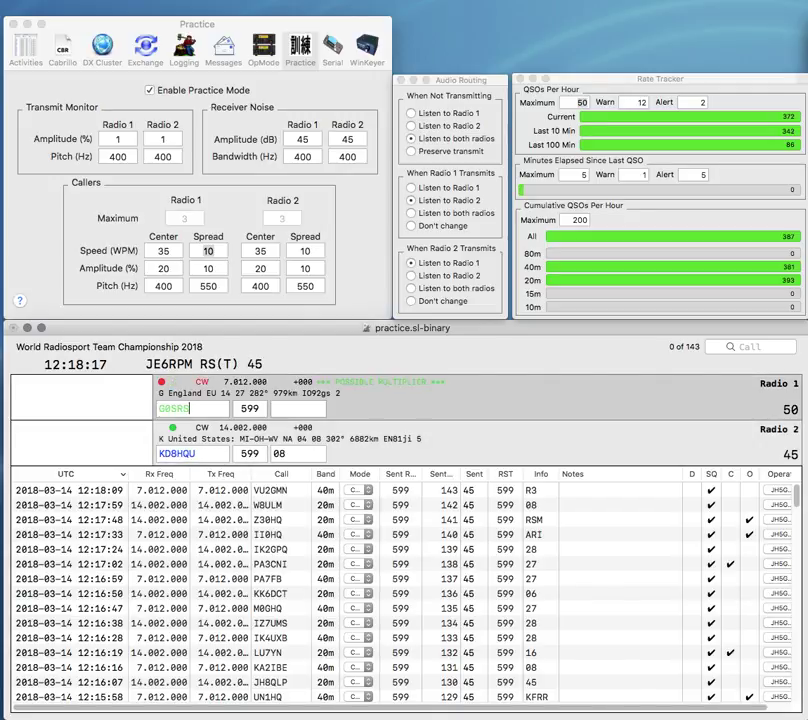
pyautogui.press('space')
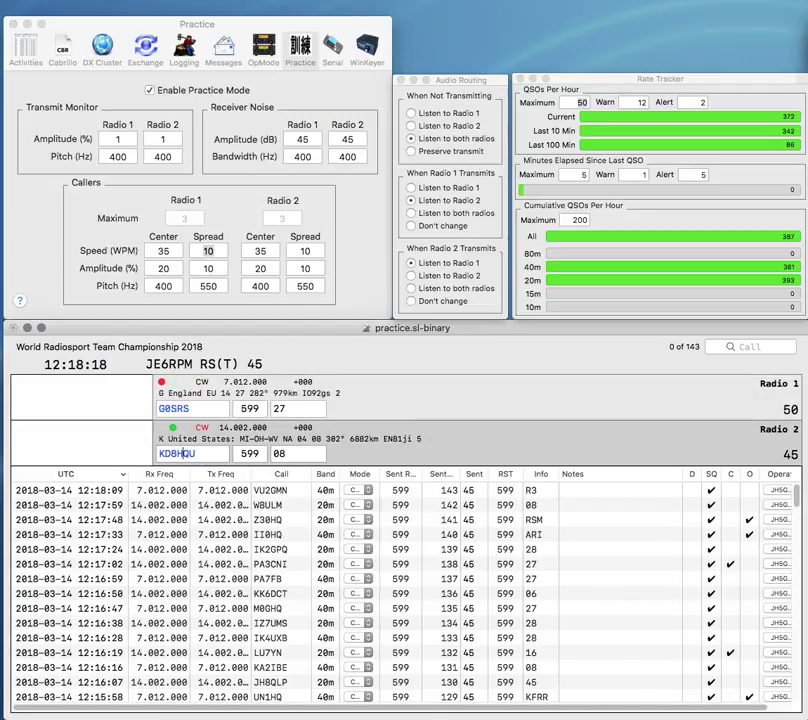
pyautogui.press('Up')
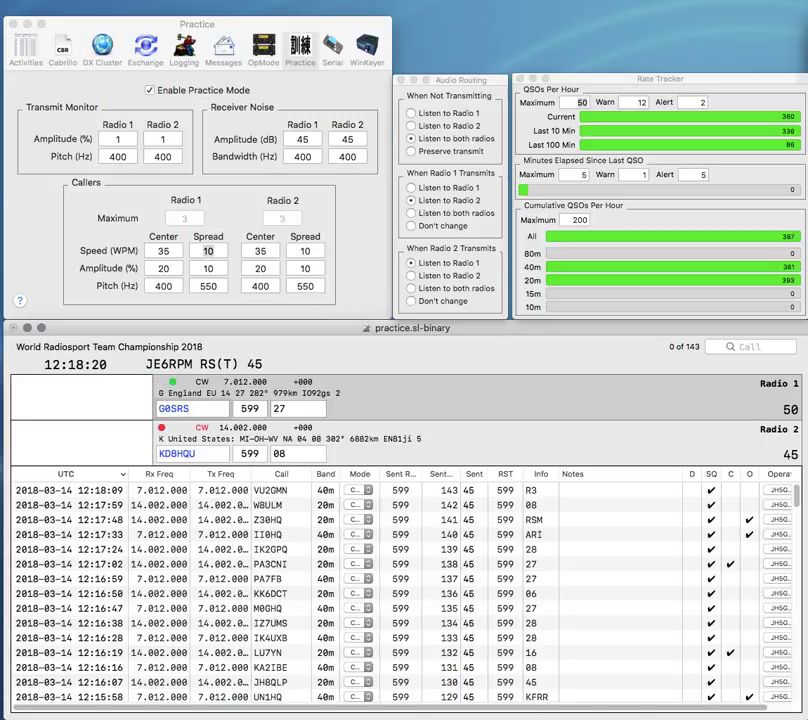
pyautogui.press('Left')
pyautogui.press('BackSpace')
pyautogui.write('8')
pyautogui.press('Return')
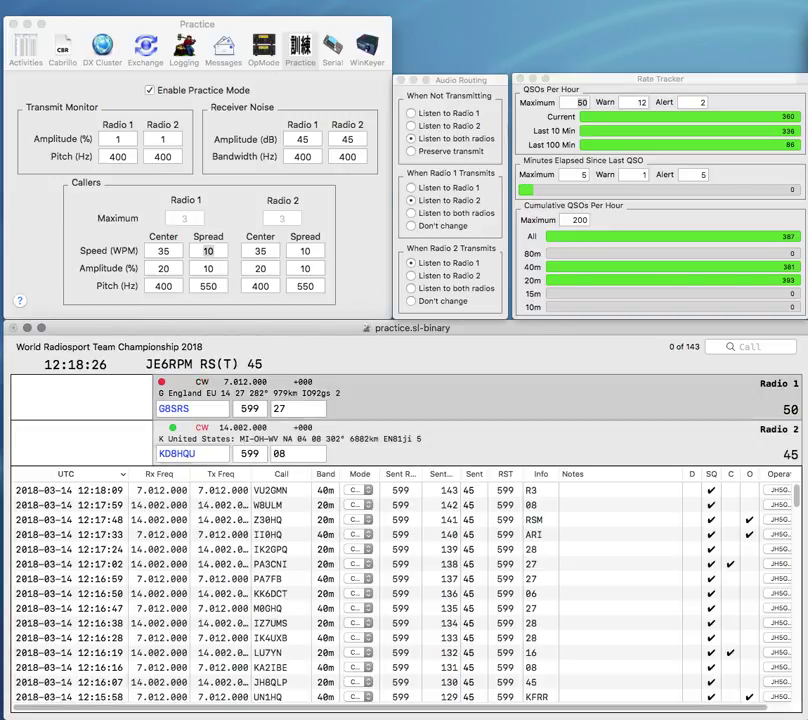
pyautogui.press('Return')
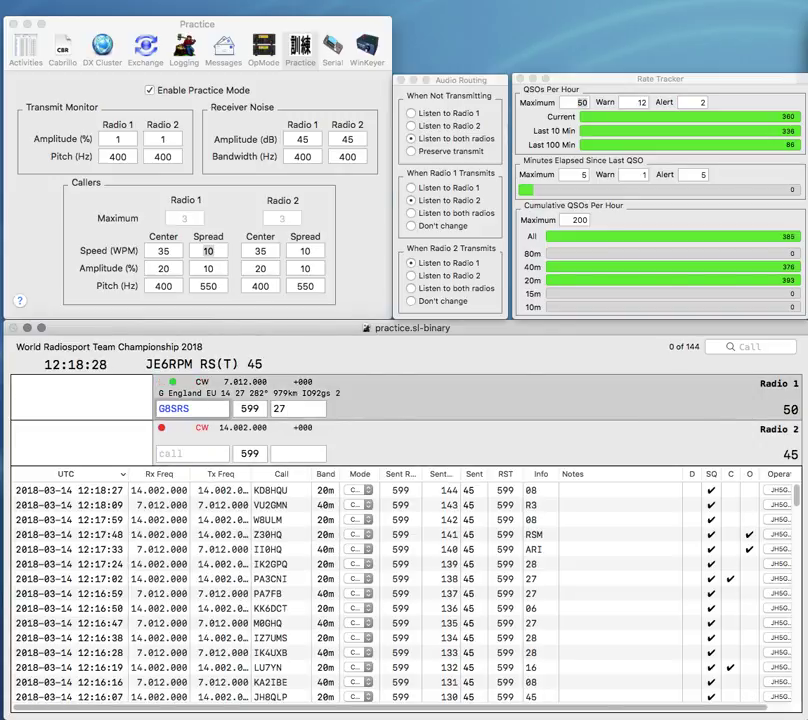
pyautogui.press('Return')
# - Enter ZA1A on Radio 2 and the partial call M on Radio 1, sending to each caller
pyautogui.write('ZA1A')
pyautogui.press('Return')
pyautogui.write('M')
pyautogui.press('Return')
pyautogui.press('Tab')
pyautogui.write('A')
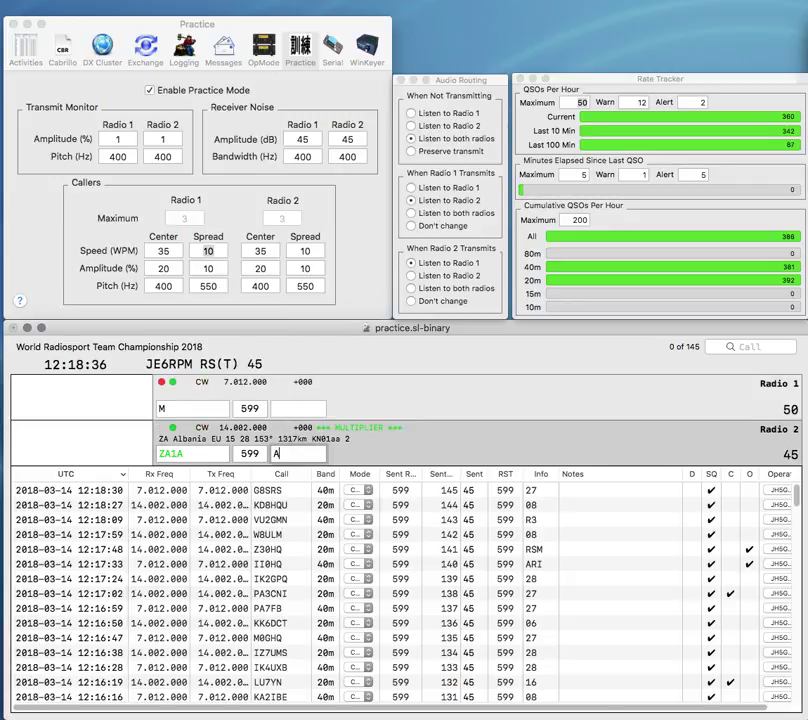
pyautogui.write('RRA')
pyautogui.press('Return')
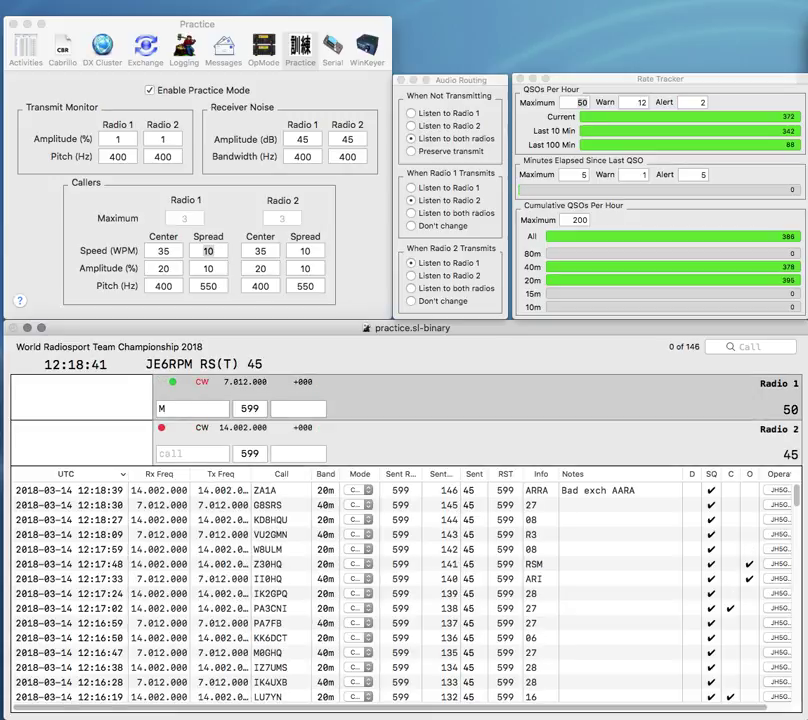
# - Enter N1ZN on Radio 2 and log it with exchange 08, extending the partial call on Radio 1 to MAV
pyautogui.press('Return')
pyautogui.write('N1ZN')
pyautogui.press('Return')
pyautogui.write('08MAV')
pyautogui.press('Return')
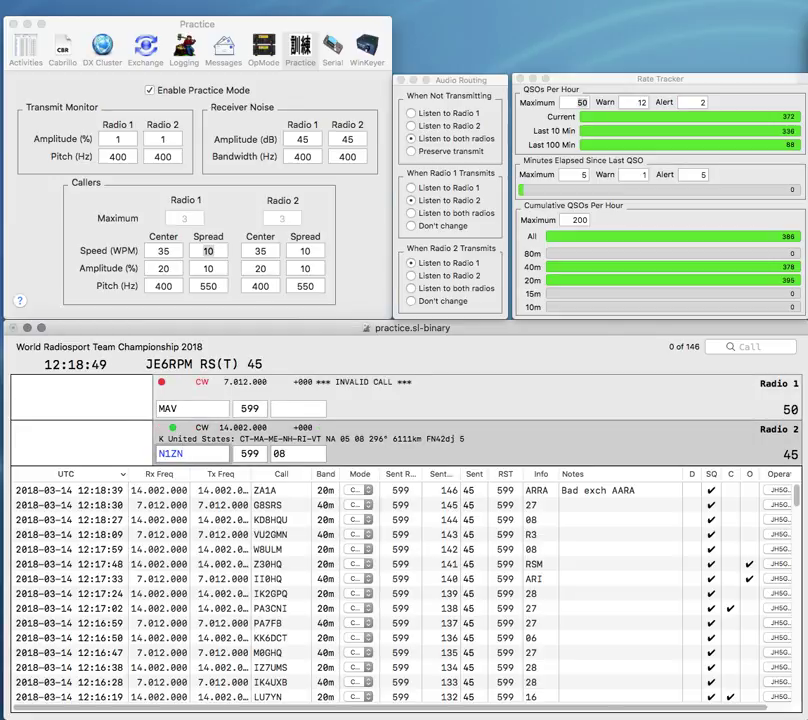
pyautogui.press('Return')
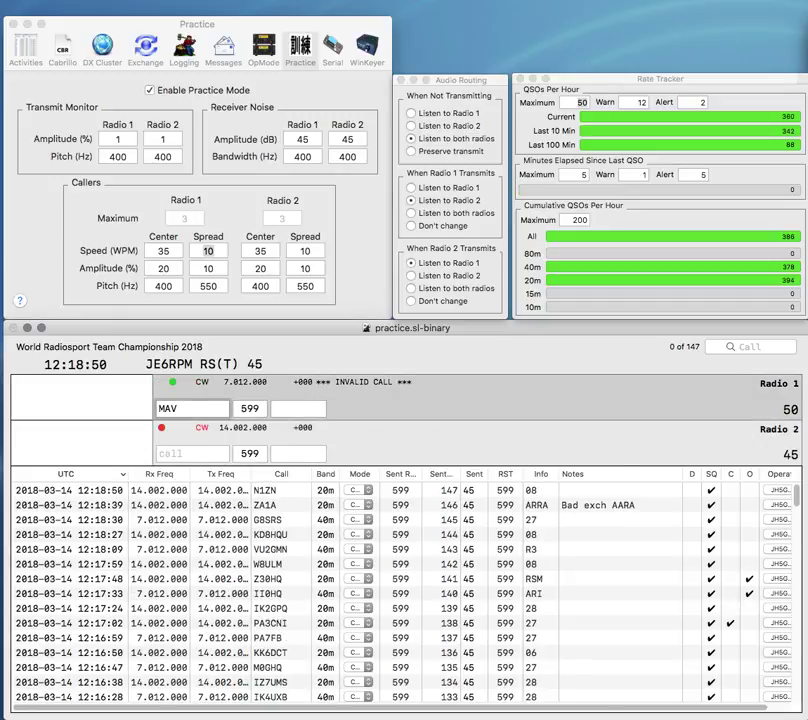
pyautogui.press('Left')
pyautogui.press('Left')
pyautogui.write('0T')
pyautogui.press('Return')
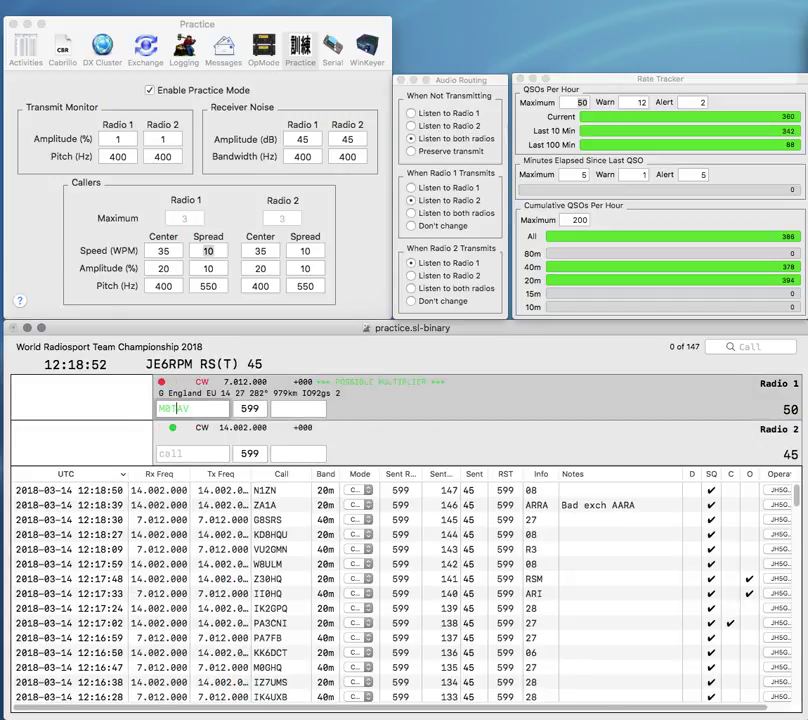
pyautogui.write('HP1')
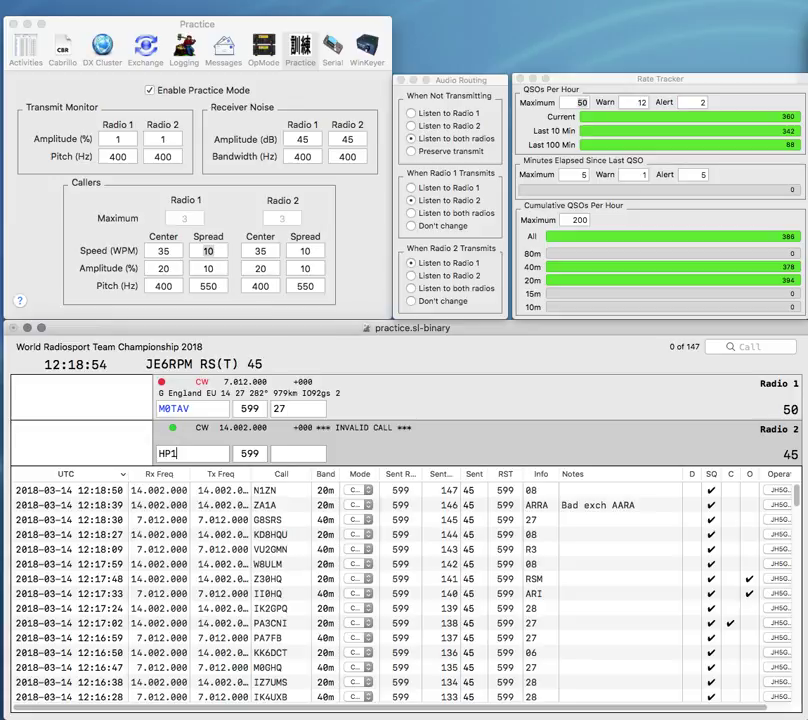
pyautogui.write('KZX')
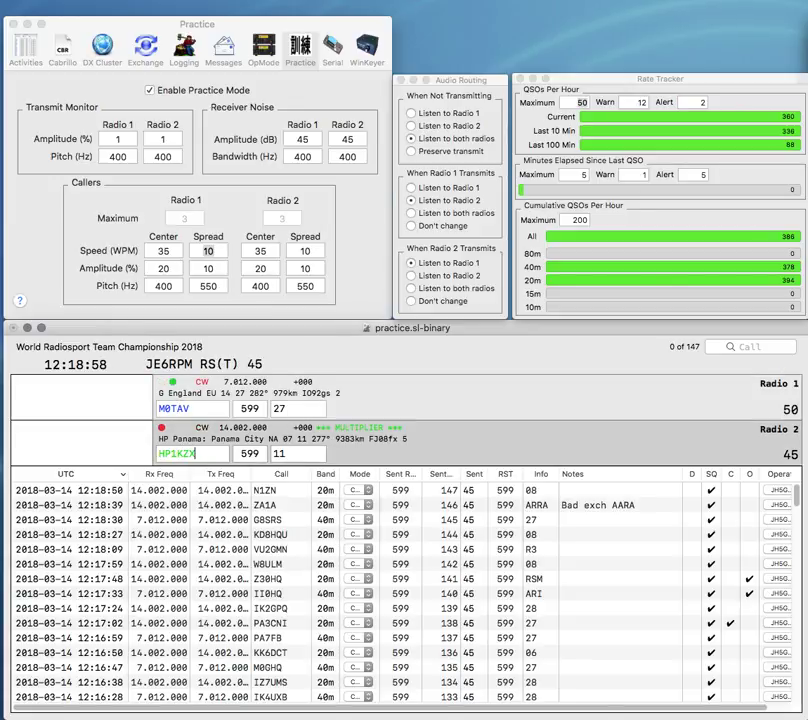
pyautogui.press('Return')
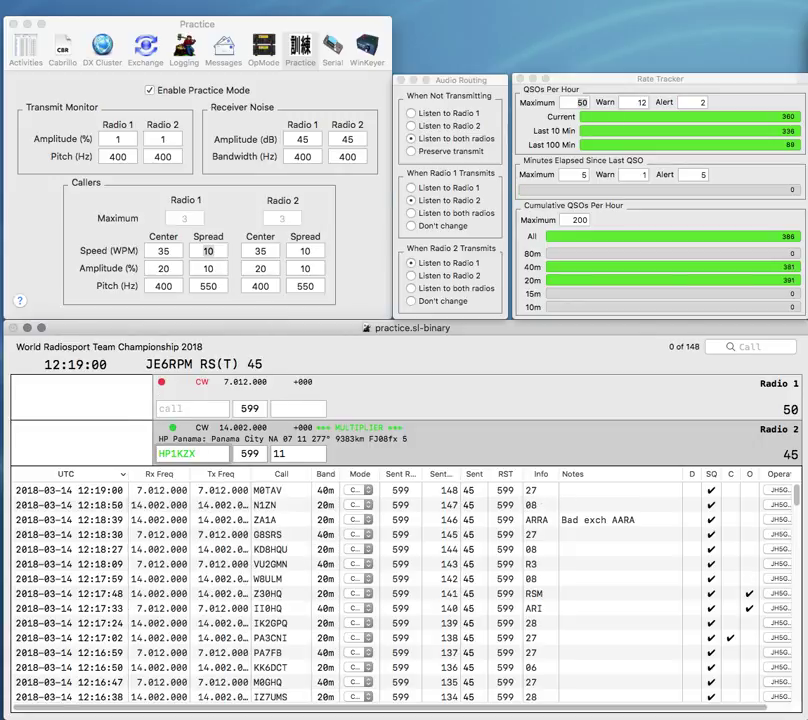
# - Correct the prefix of the Radio 2 call so that it reads 5P1KZX, and resend to the caller
pyautogui.press('BackSpace')
pyautogui.write('S')
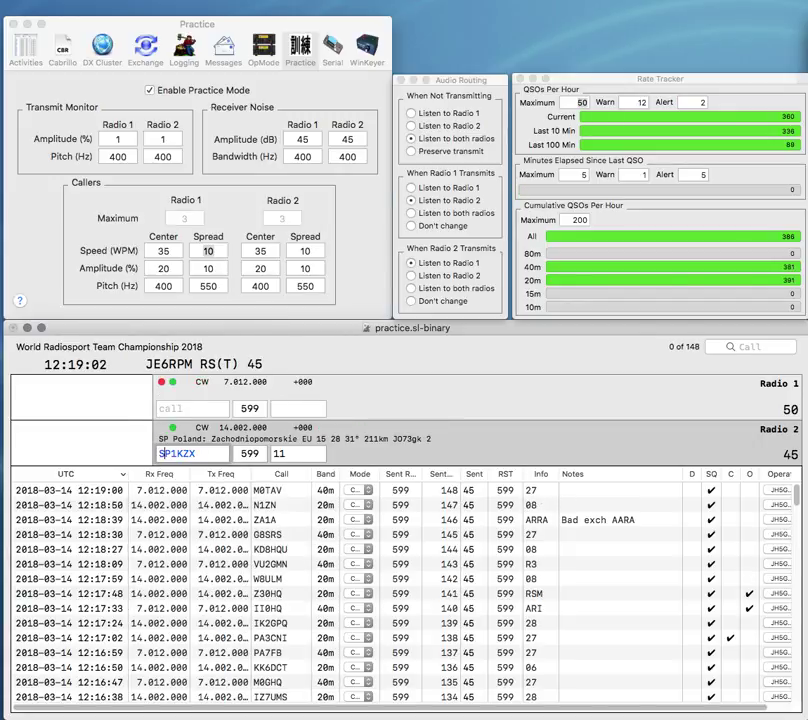
pyautogui.press('BackSpace')
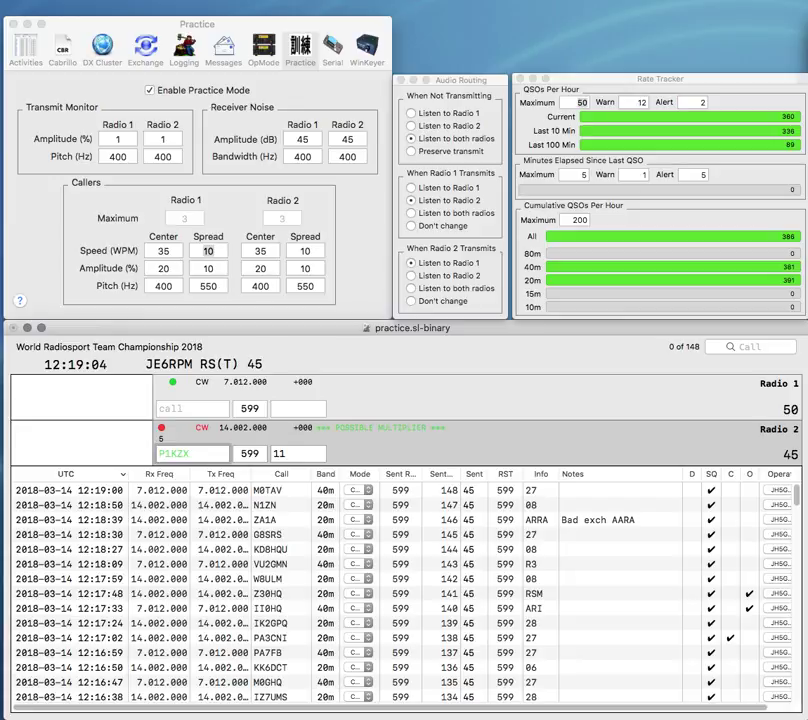
pyautogui.write('5')
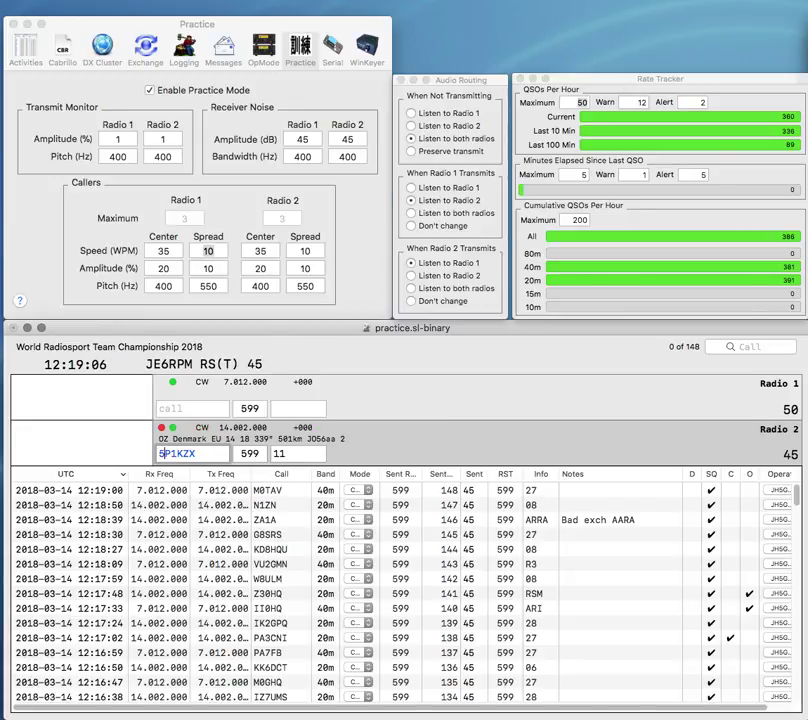
pyautogui.press('Return')
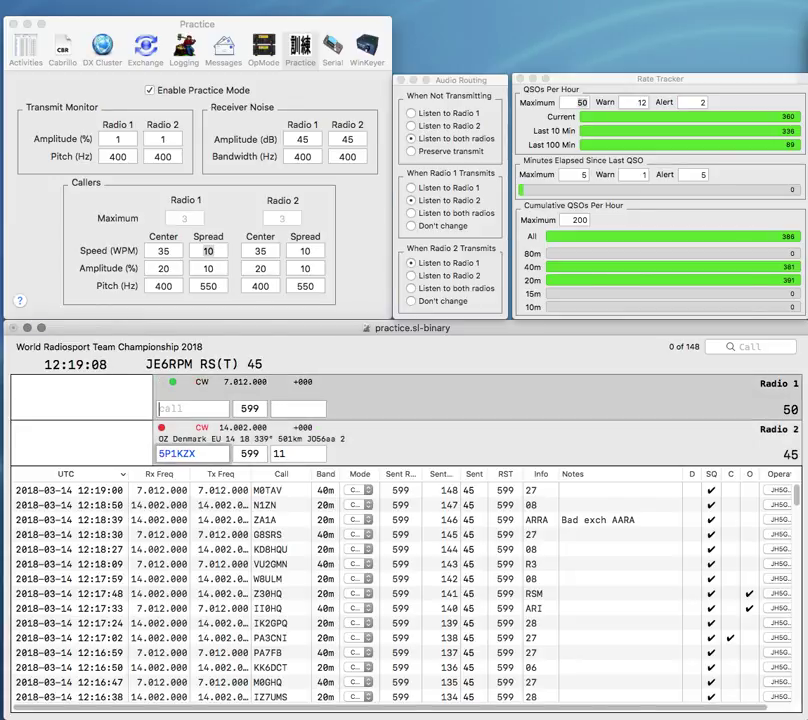
pyautogui.write('KB1SF')
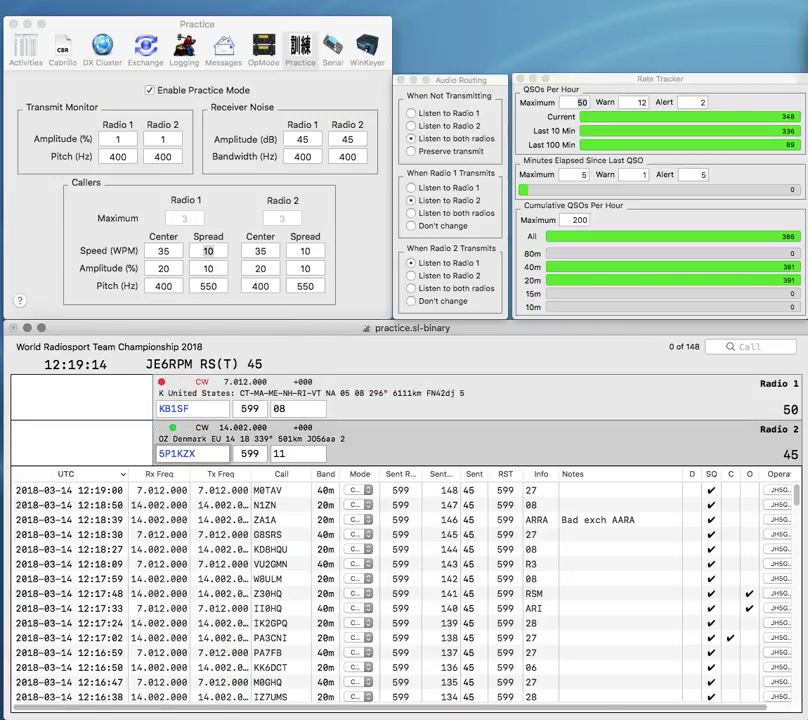
pyautogui.press('Return')
pyautogui.write('18')
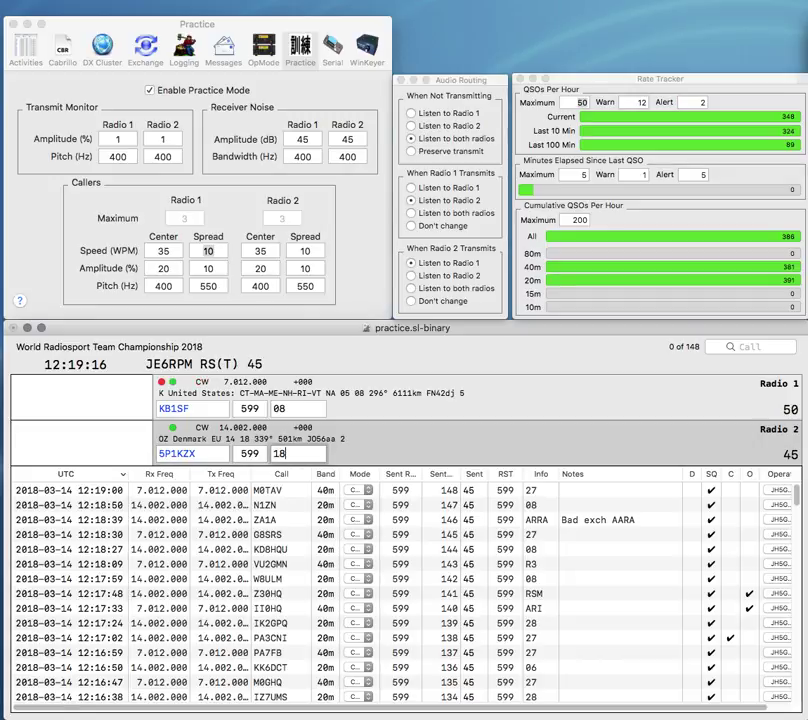
pyautogui.press('Return')
pyautogui.press('Return')
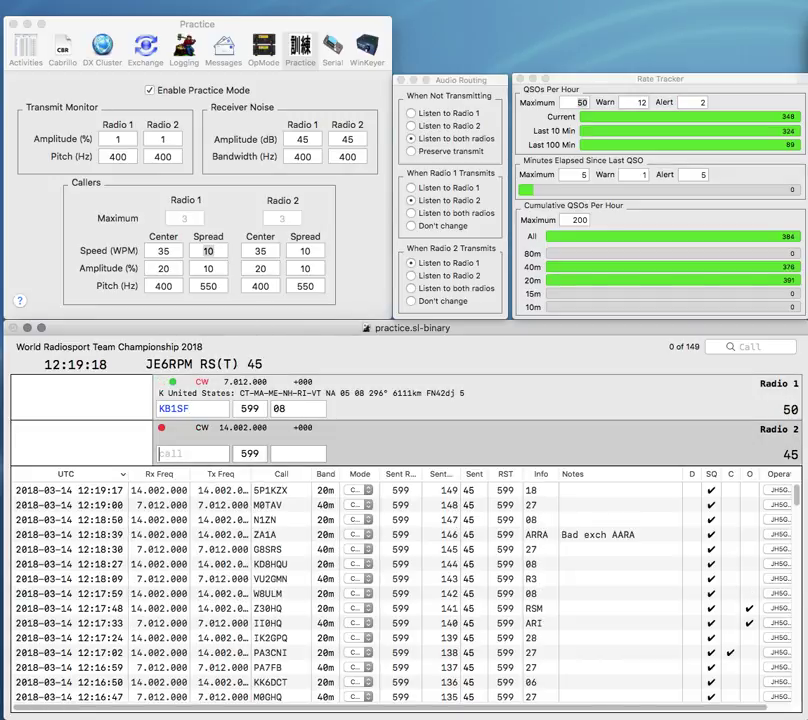
# - Enter LN1H on Radio 2 and correct it to LN2HQ, sending the exchange
pyautogui.write('L')
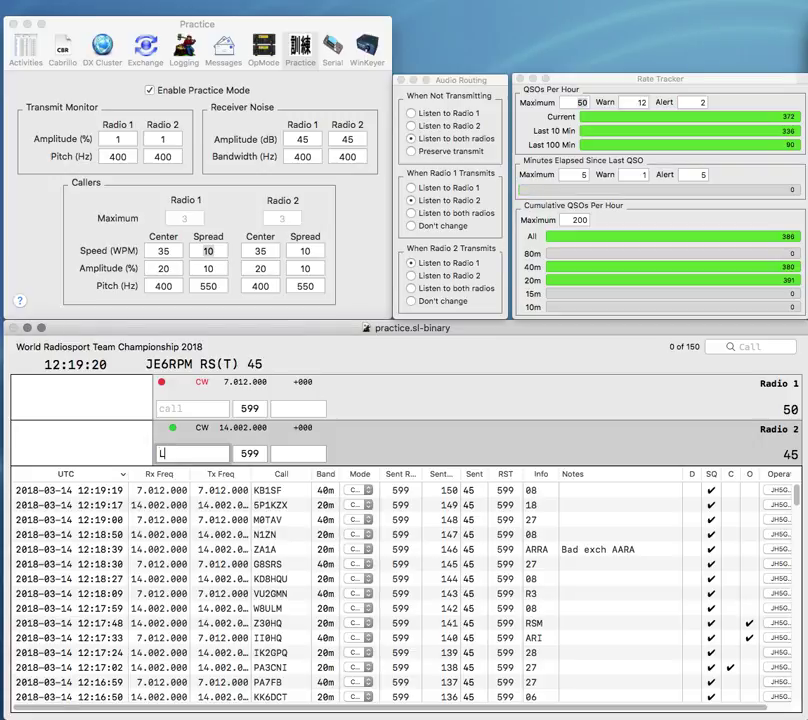
pyautogui.write('N1H')
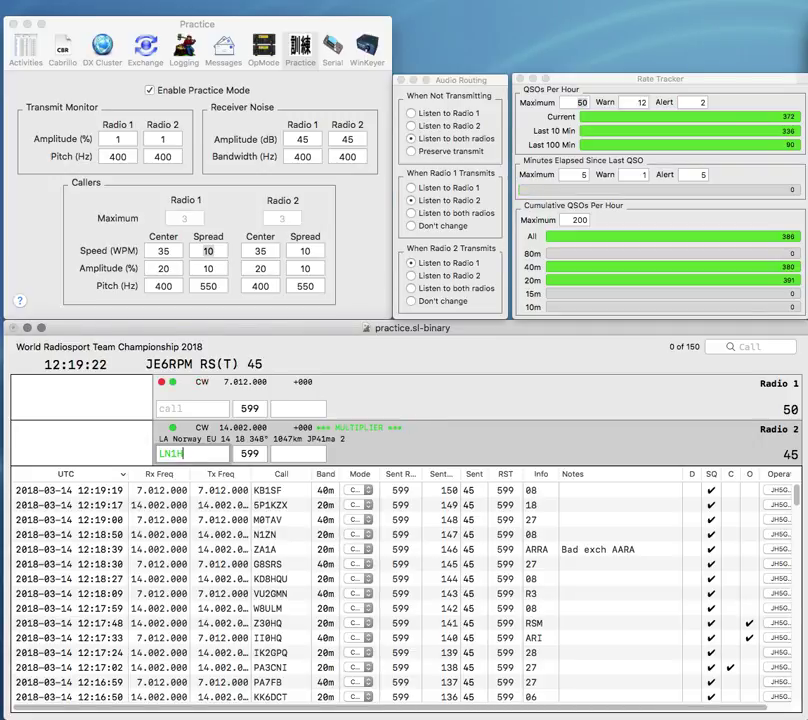
pyautogui.press('Delete')
pyautogui.write('2Q')
pyautogui.press('Return')
pyautogui.press('Return')
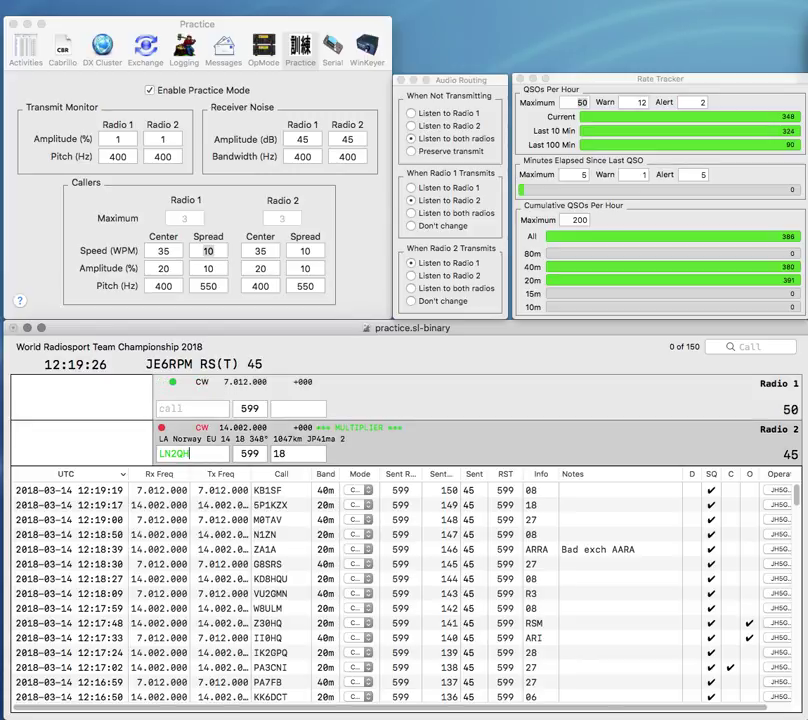
pyautogui.press('BackSpace')
pyautogui.press('BackSpace')
pyautogui.write('HQ')
pyautogui.press('Tab')
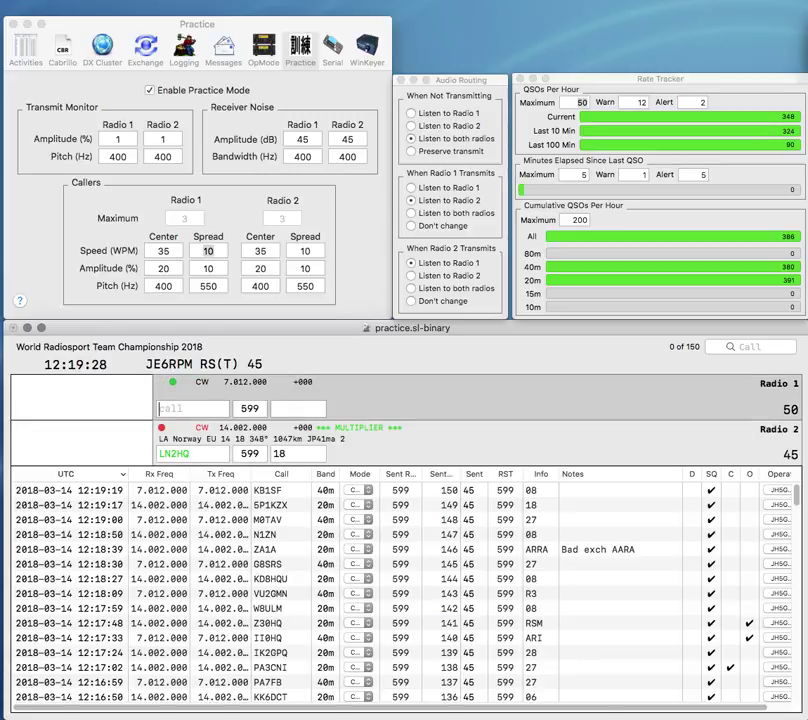
# - Enter the partial call HQ on Radio 1, and log LN2HQ on Radio 2 with NRRL as its received exchange
pyautogui.write('HQ')
pyautogui.press('Return')
pyautogui.press('Tab')
pyautogui.press('space')
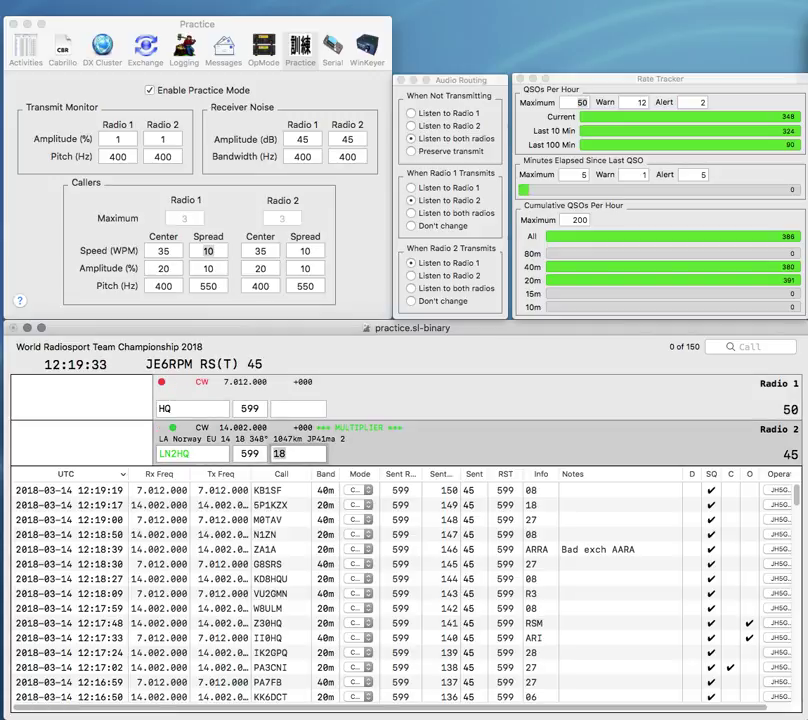
pyautogui.write('NRRL')
pyautogui.press('Return')
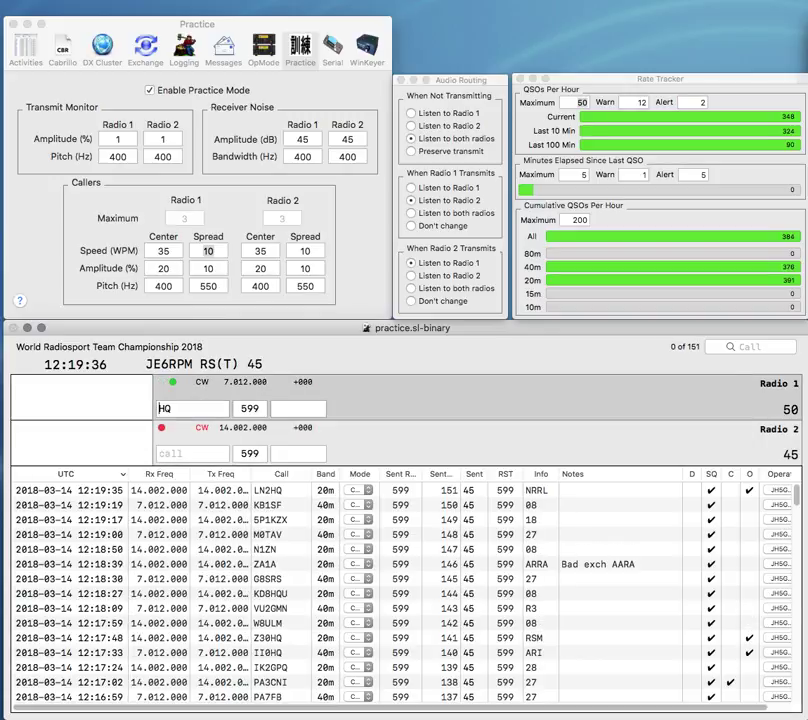
# - Enter OM8HQ on Radio 2 and complete the Radio 1 call as P40HQ, sending each caller the exchange
pyautogui.write('0')
pyautogui.press('Return')
pyautogui.write('0M8HQ')
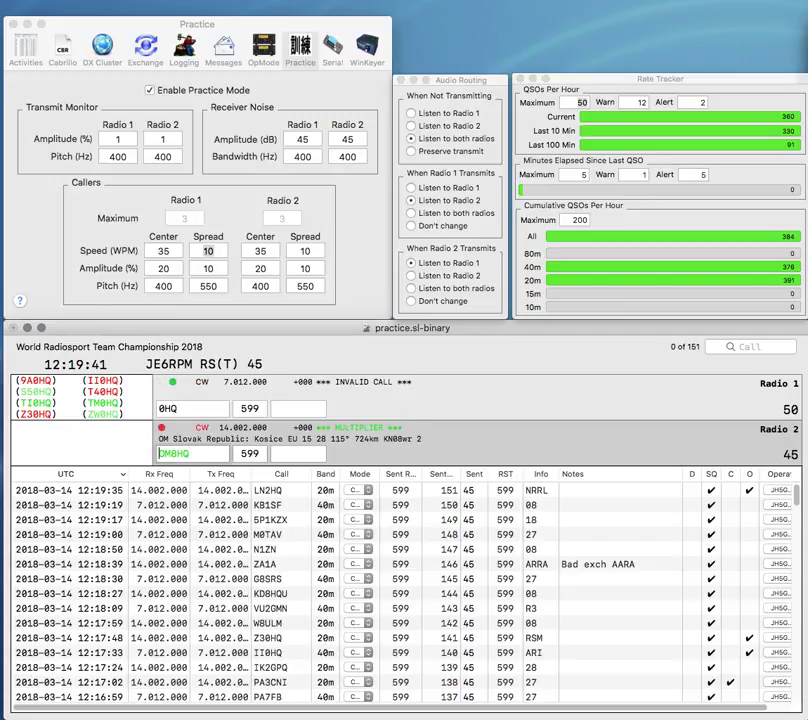
pyautogui.press('Return')
pyautogui.write('P4')
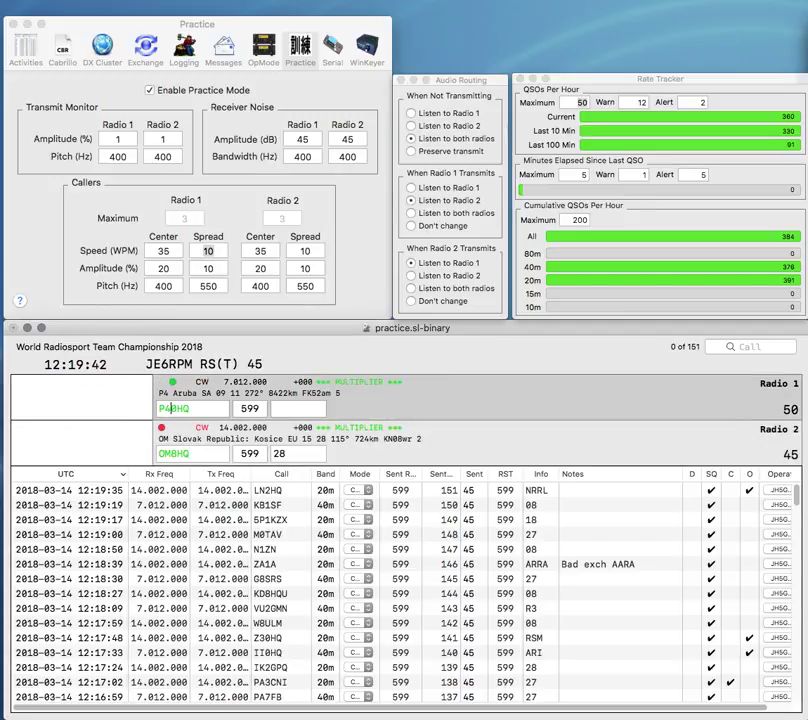
pyautogui.press('Return')
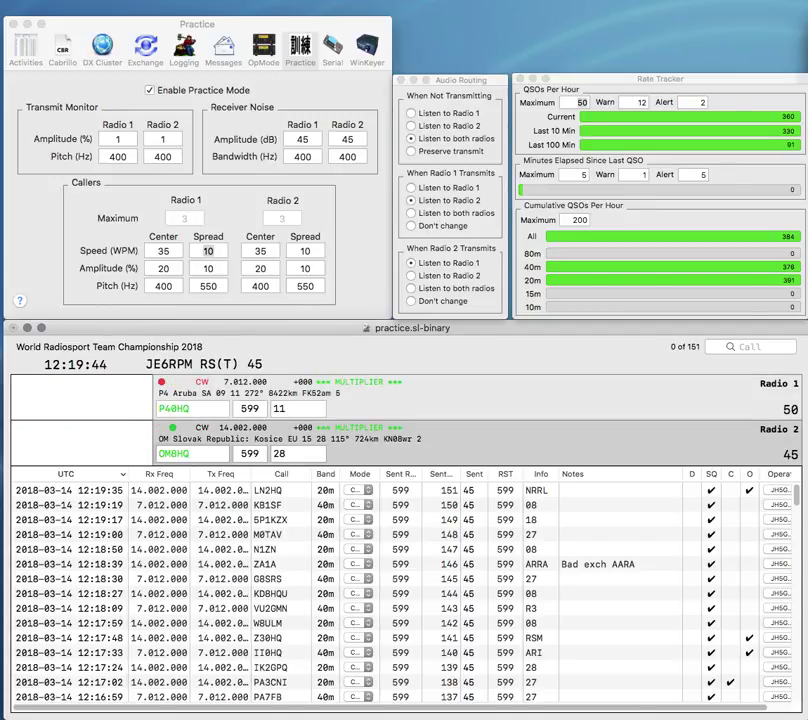
# - Log OM8HQ on Radio 2 with SARA as its received exchange
pyautogui.write('SR')
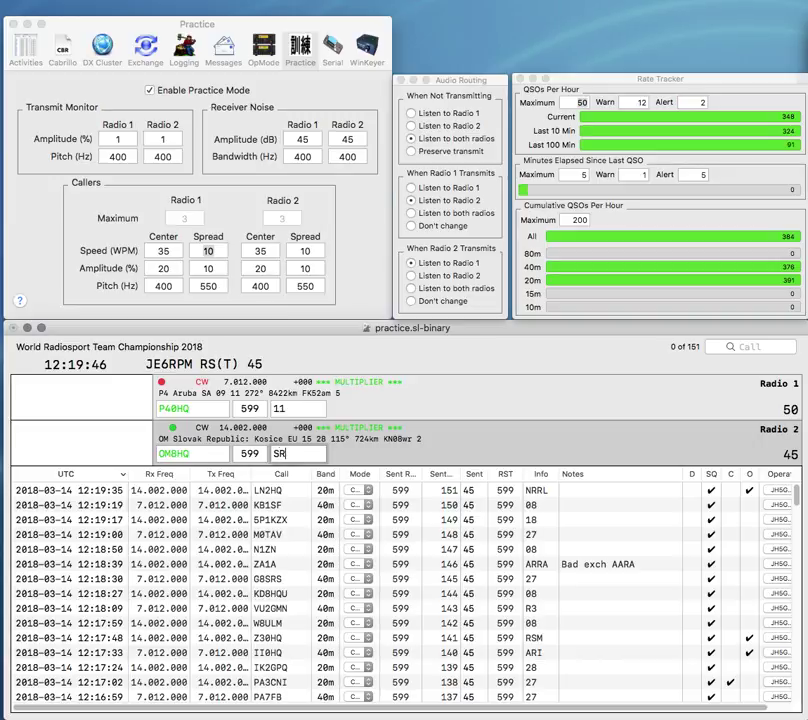
pyautogui.write('SA')
pyautogui.press('Return')
pyautogui.press('Left')
pyautogui.press('Left')
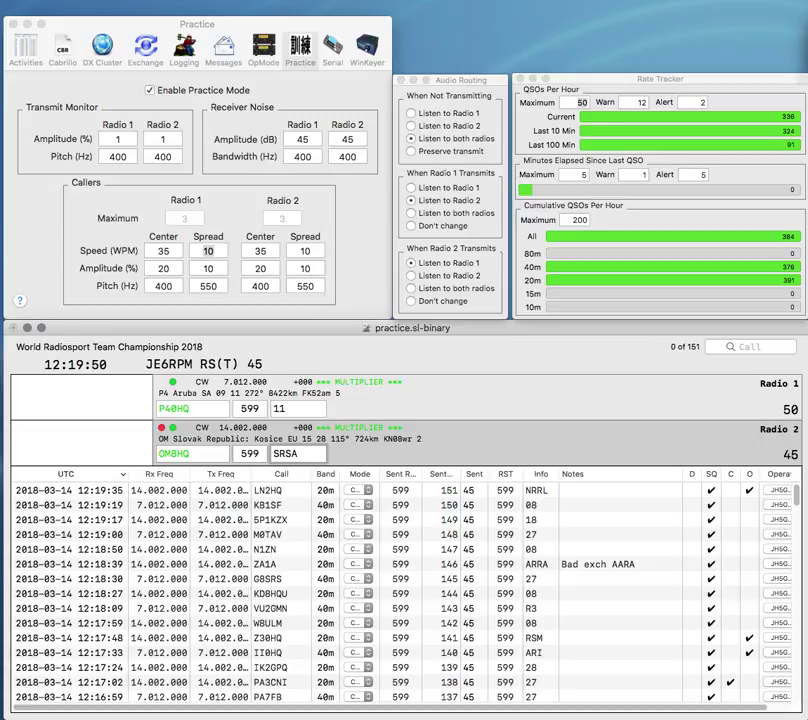
pyautogui.press('BackSpace')
pyautogui.write('A')
pyautogui.press('Right')
pyautogui.press('BackSpace')
pyautogui.write('R')
pyautogui.press('Return')
pyautogui.press('Return')
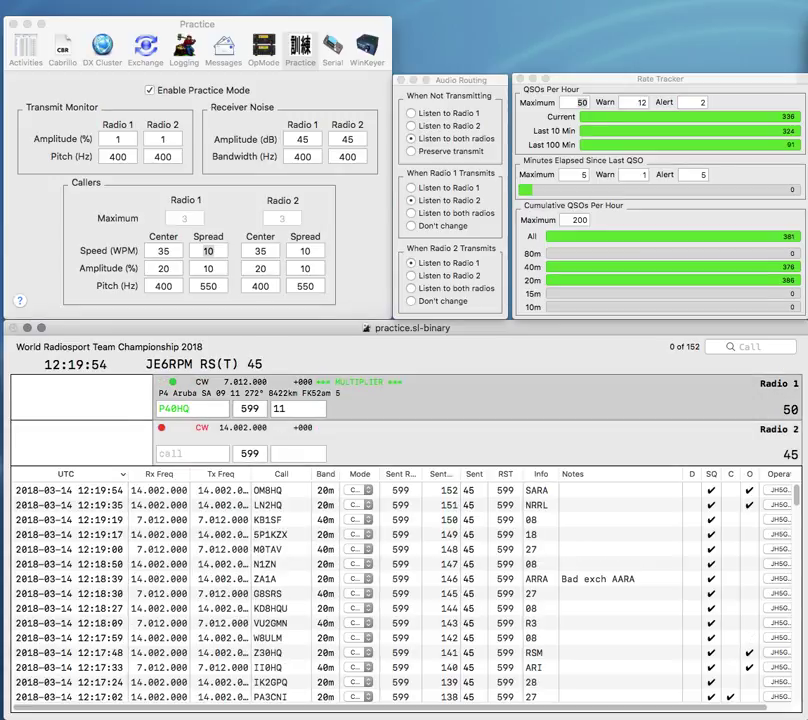
pyautogui.write('AAR')
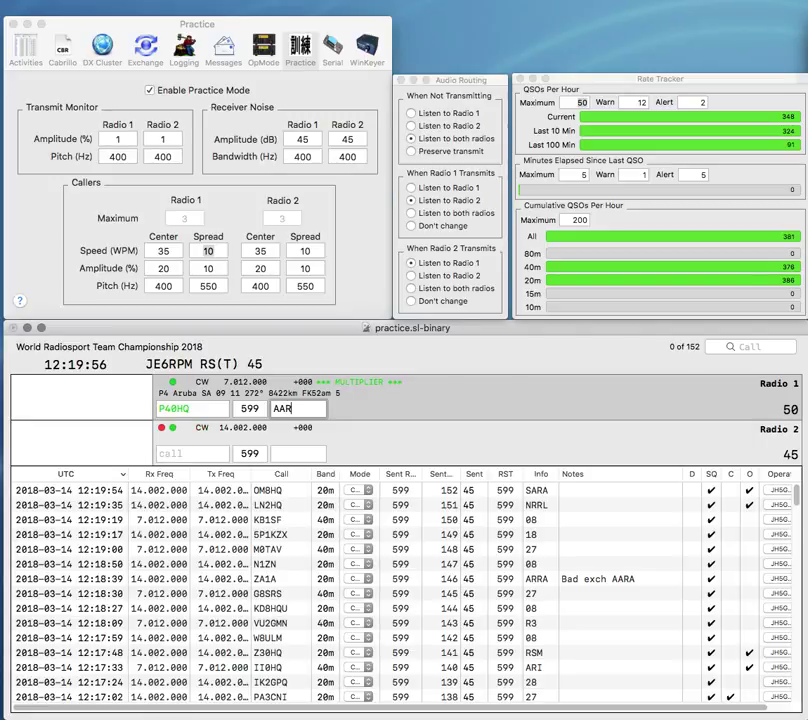
pyautogui.write('C')
pyautogui.press('Return')
# - Enter ZL2TLL on Radio 2 and DF2KK on Radio 1, sending the exchange to both callers
pyautogui.write('2TLLO')
pyautogui.press('BackSpace')
pyautogui.write('KK')
pyautogui.press('Return')
pyautogui.write('ZL')
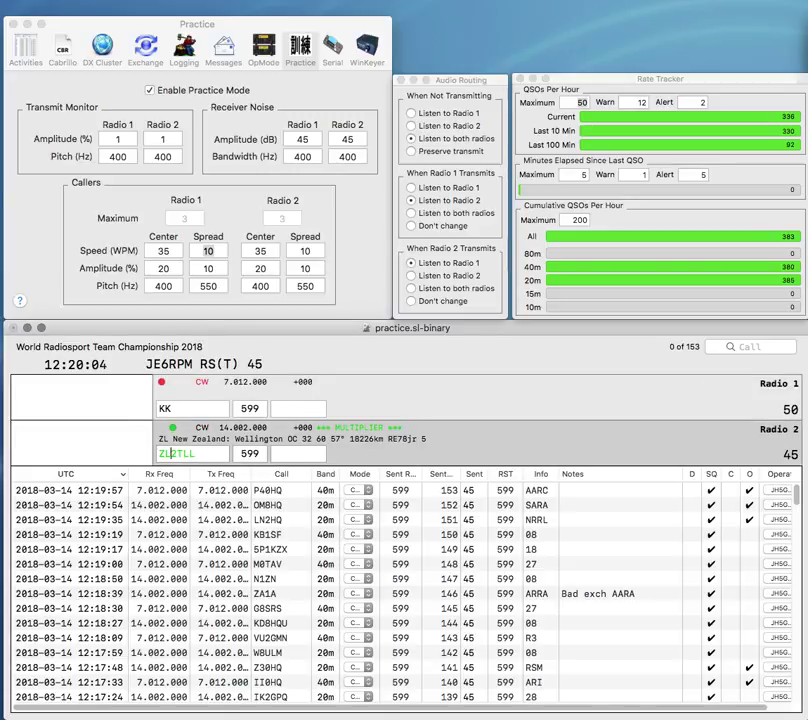
pyautogui.press('Tab')
pyautogui.write('60DF2')
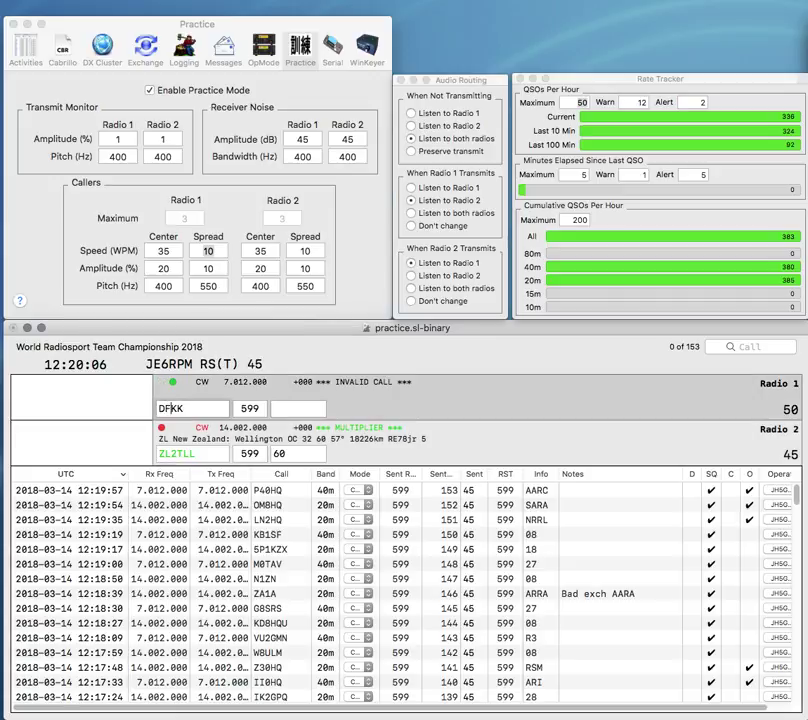
pyautogui.press('Return')
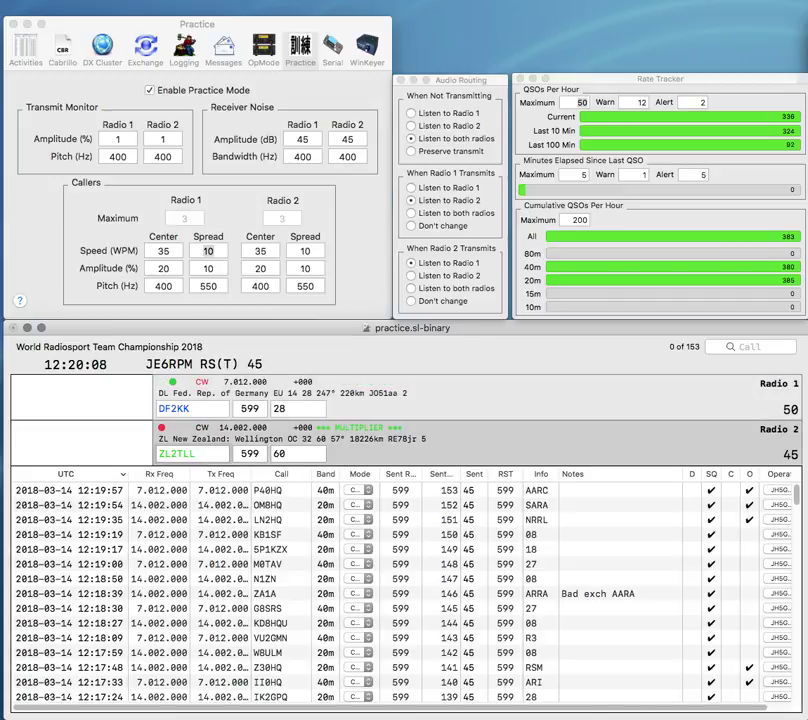
# - Log both contacts, with exchange R3 for ZL2TLL and 28 for DF2KK
pyautogui.press('`')
pyautogui.press('space')
pyautogui.write('R3')
pyautogui.press('Return')
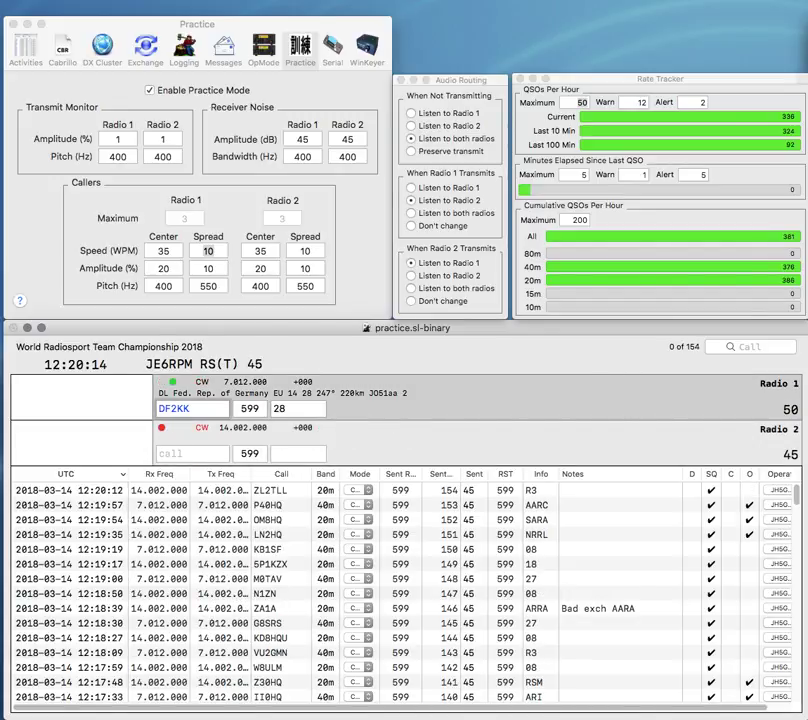
pyautogui.press('Return')
# - Enter RB3DY on Radio 2 and the partial call FZ on Radio 1, transmitting to each caller
pyautogui.write('RB')
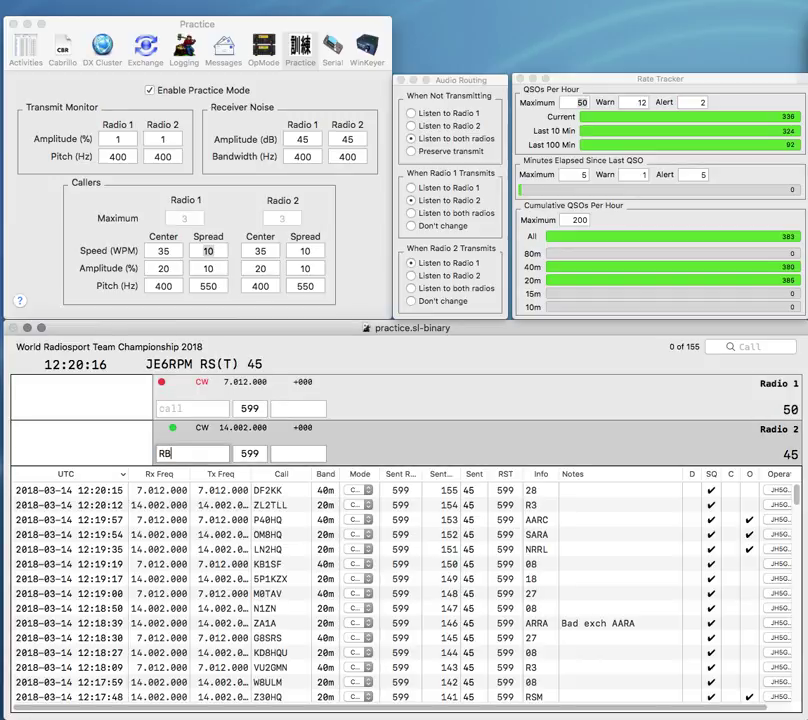
pyautogui.write('3DY')
pyautogui.press('Return')
pyautogui.write('29')
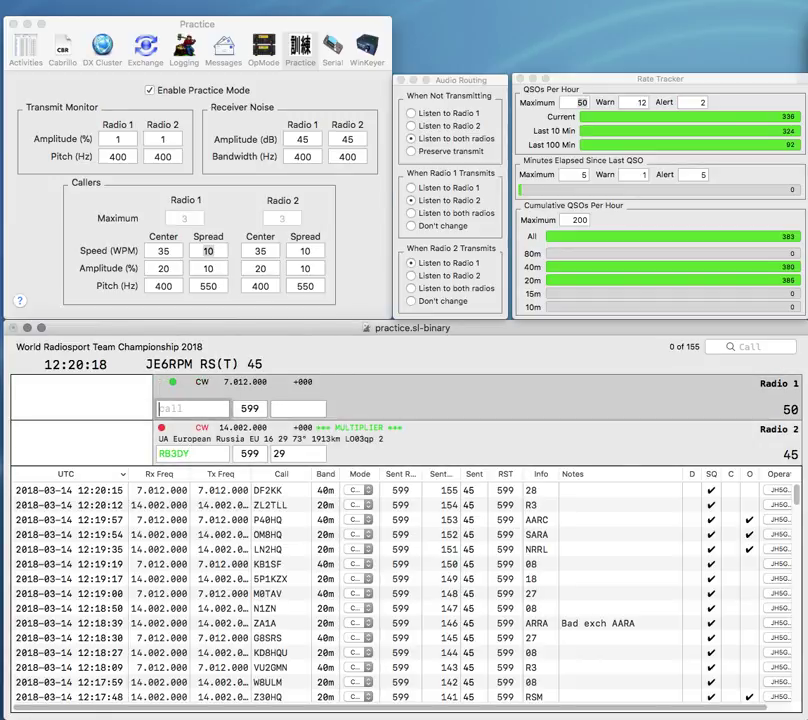
pyautogui.write('FZ')
pyautogui.press('Return')
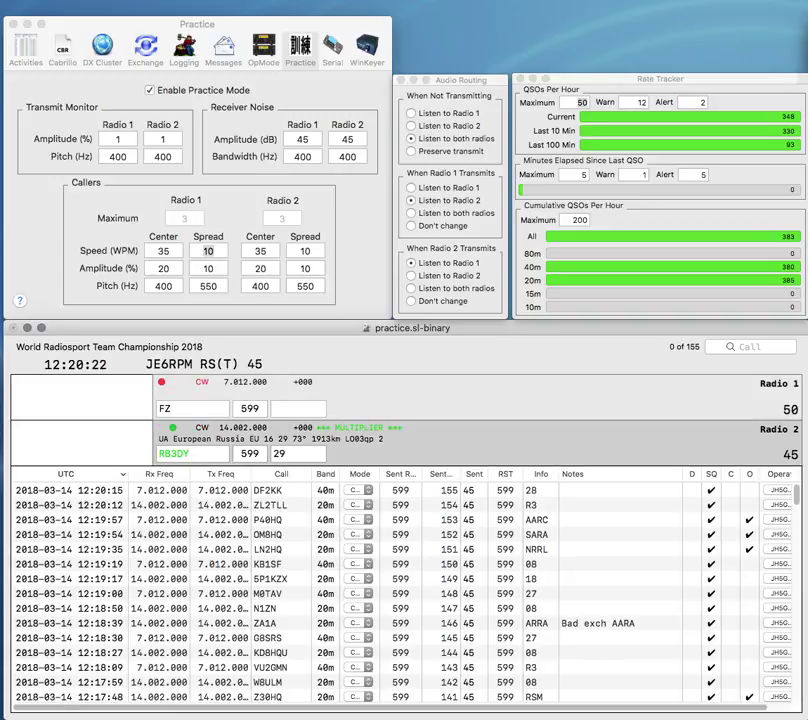
# - Correct the prefix of the Radio 2 call so that it reads RD3DY, and resend to the caller
pyautogui.click(165, 454)
pyautogui.press('Delete')
pyautogui.write('D')
pyautogui.press('Return')
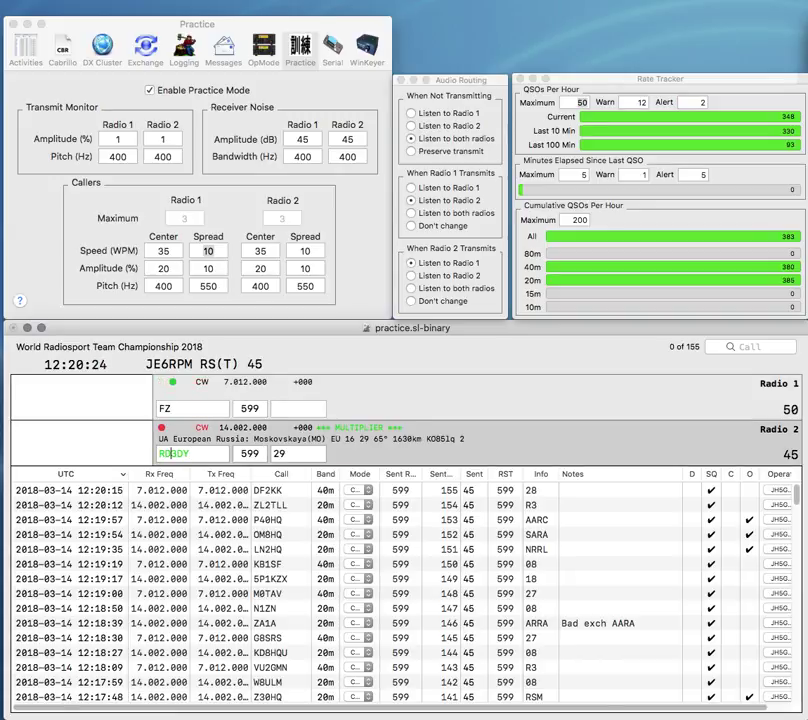
pyautogui.press('Left')
pyautogui.press('Left')
pyautogui.write('AD')
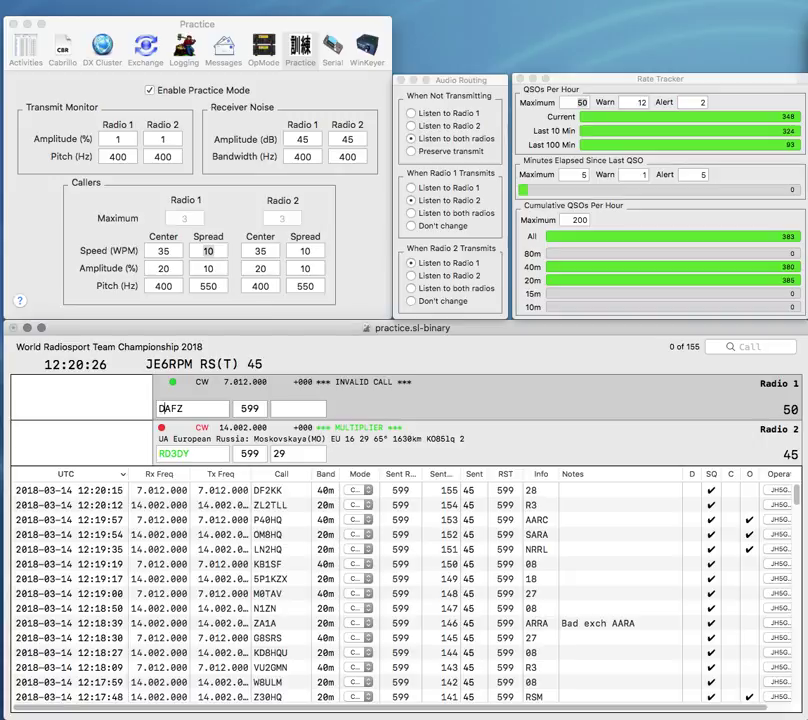
pyautogui.press('BackSpace')
pyautogui.write('RD9')
pyautogui.press('Return')
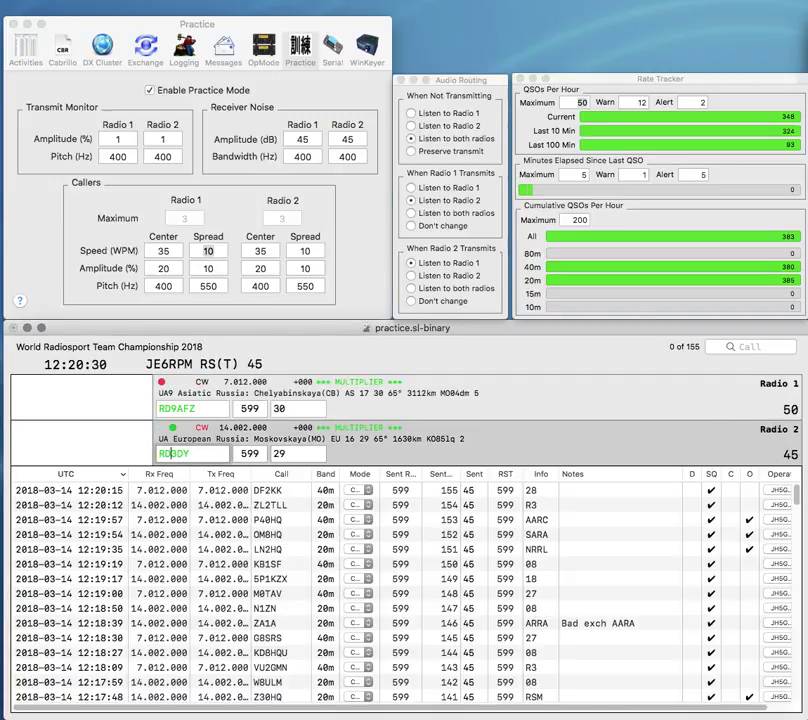
pyautogui.press('Return')
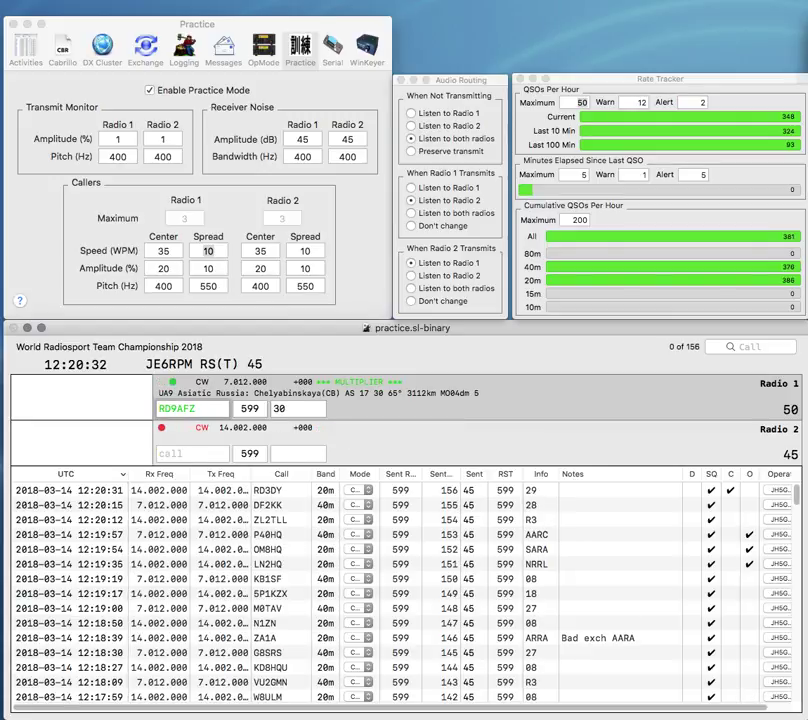
pyautogui.press('Left')
pyautogui.press('Left')
pyautogui.press('Left')
pyautogui.press('Right')
pyautogui.press('Right')
pyautogui.press('BackSpace')
pyautogui.write('A')
pyautogui.press('Return')
pyautogui.write('N9IO')
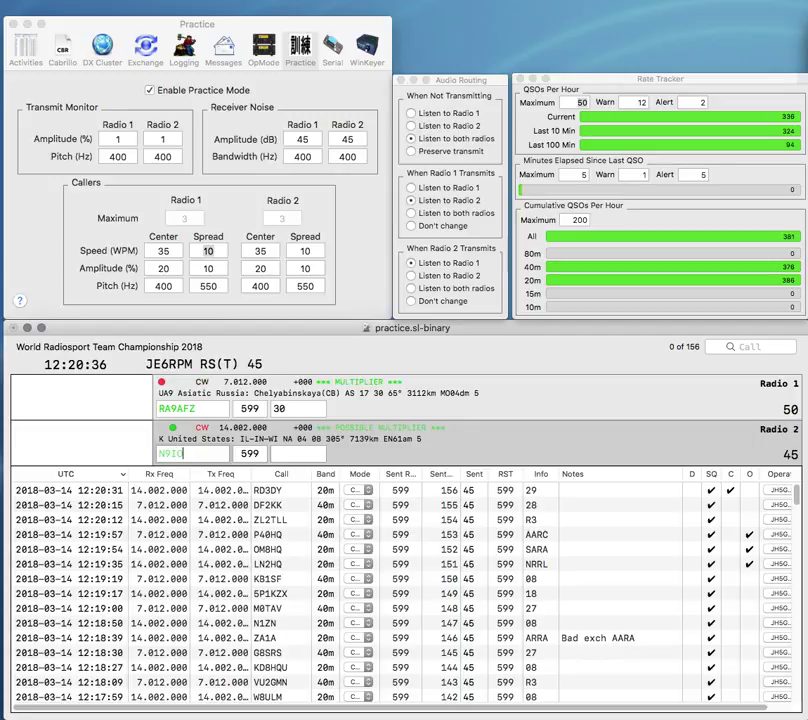
pyautogui.press('Return')
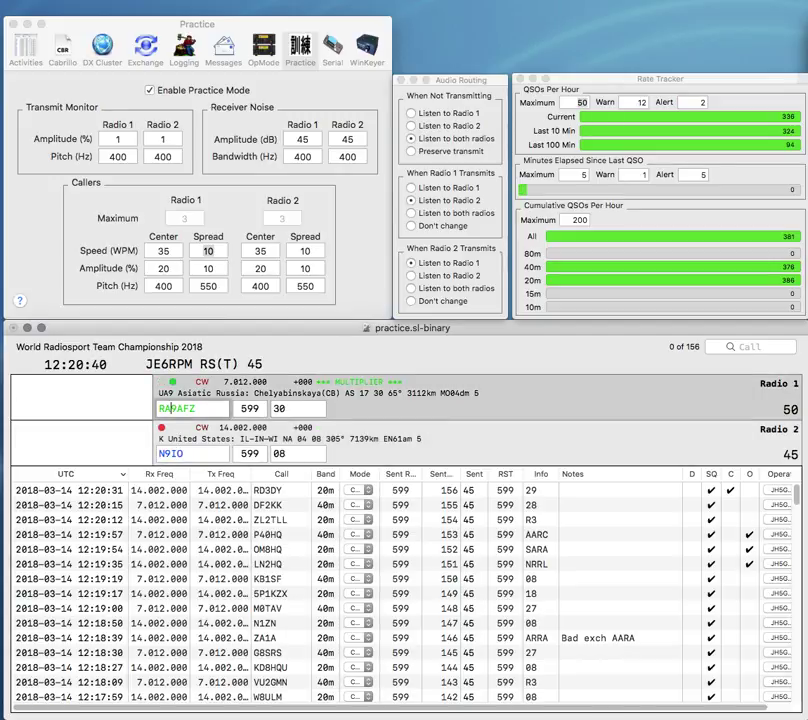
pyautogui.press('Return')
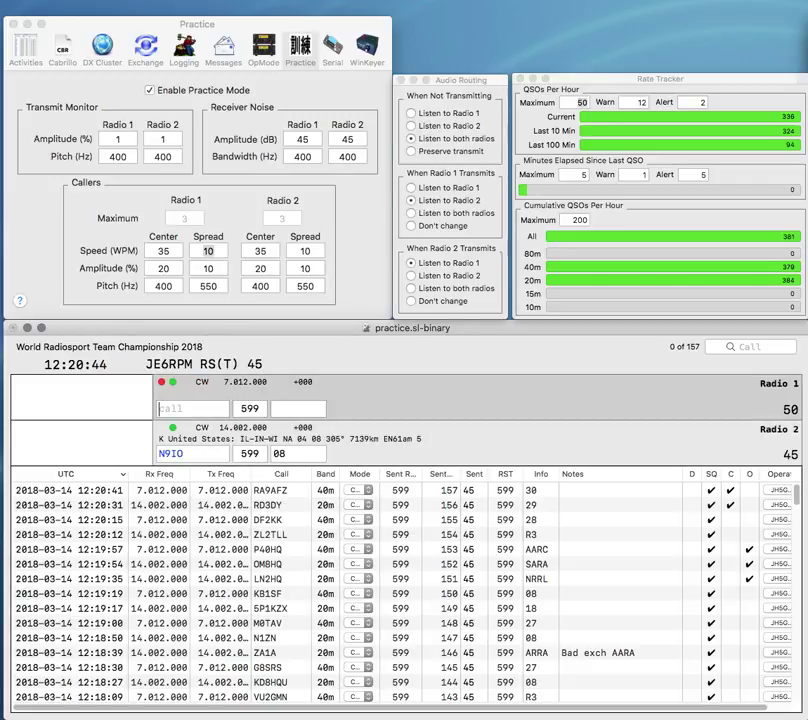
pyautogui.press('Return')
pyautogui.write('N9SW')
pyautogui.press('Return')
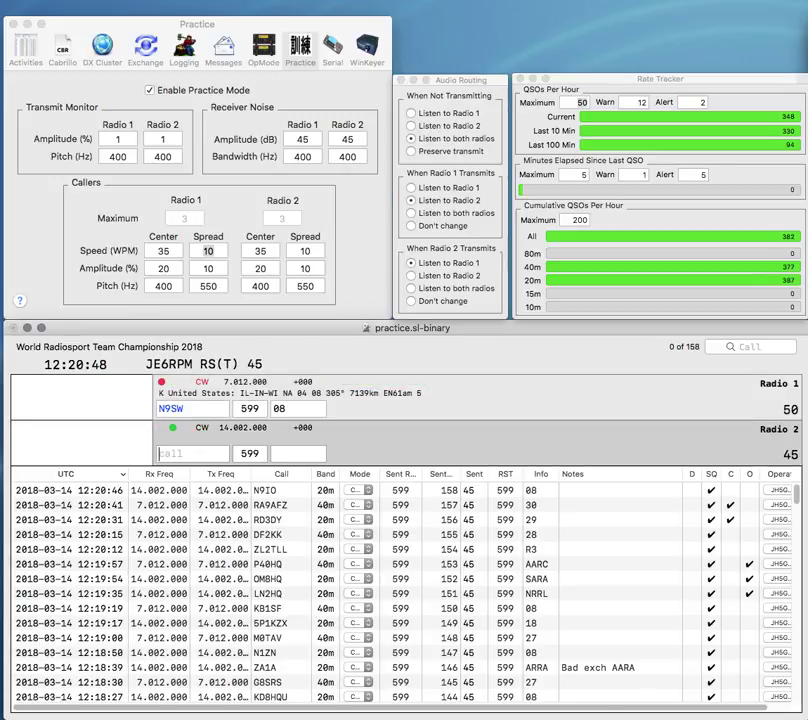
pyautogui.write('LUJ')
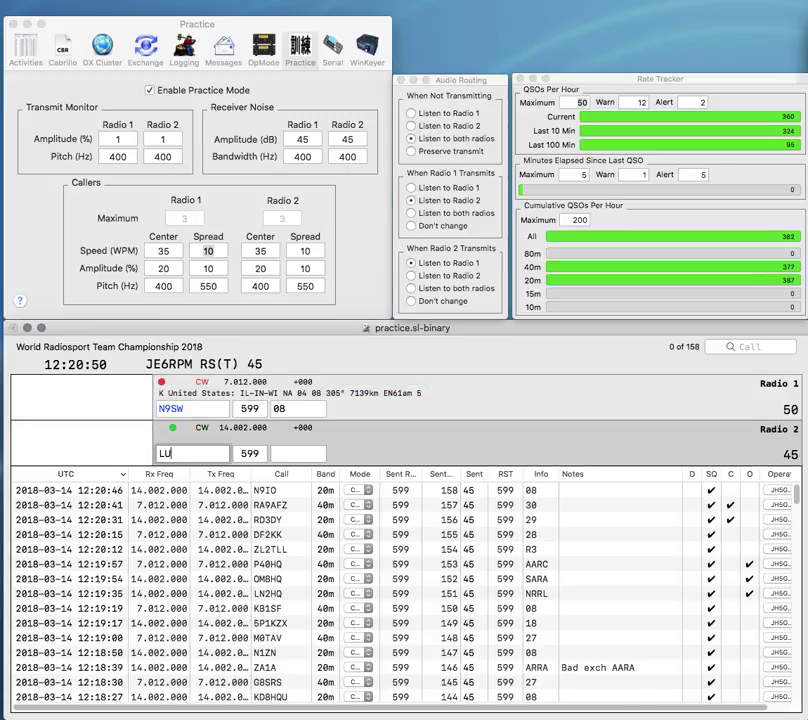
pyautogui.press('BackSpace')
pyautogui.write('AA/')
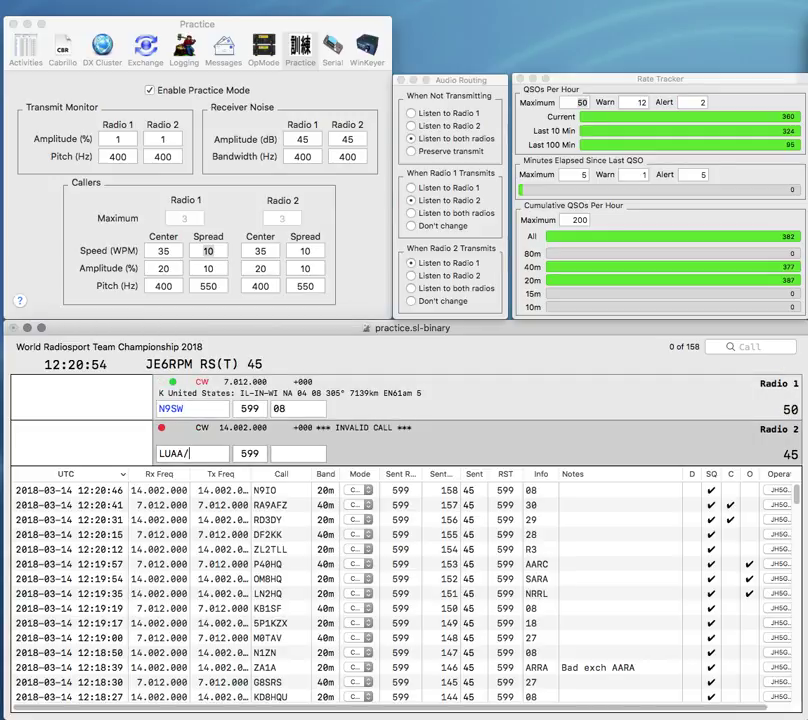
pyautogui.press('Return')
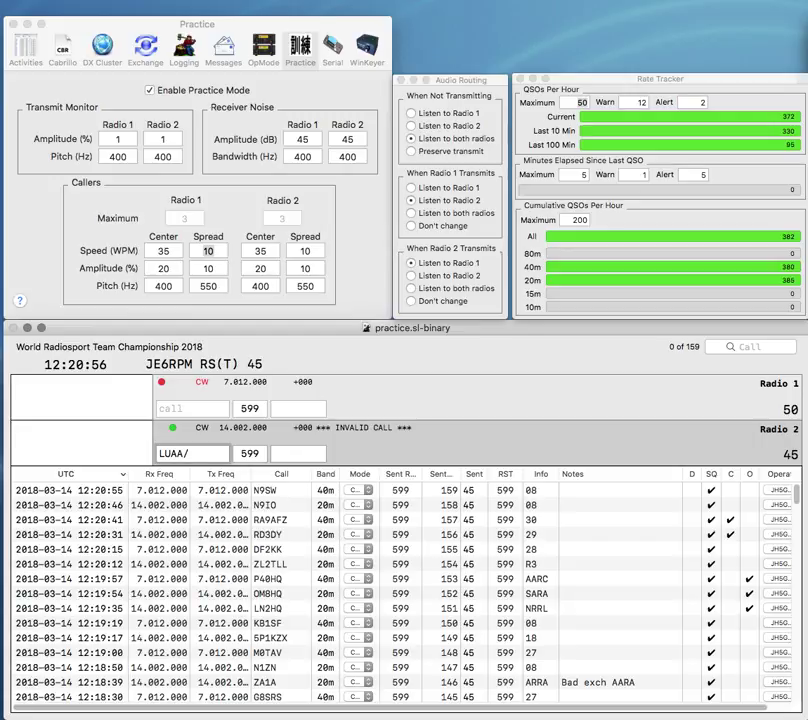
# - Fill in the missing digit and suffix of the Radio 2 call so that it reads LU6AA/H
pyautogui.write('6')
pyautogui.press('End')
pyautogui.write('F')
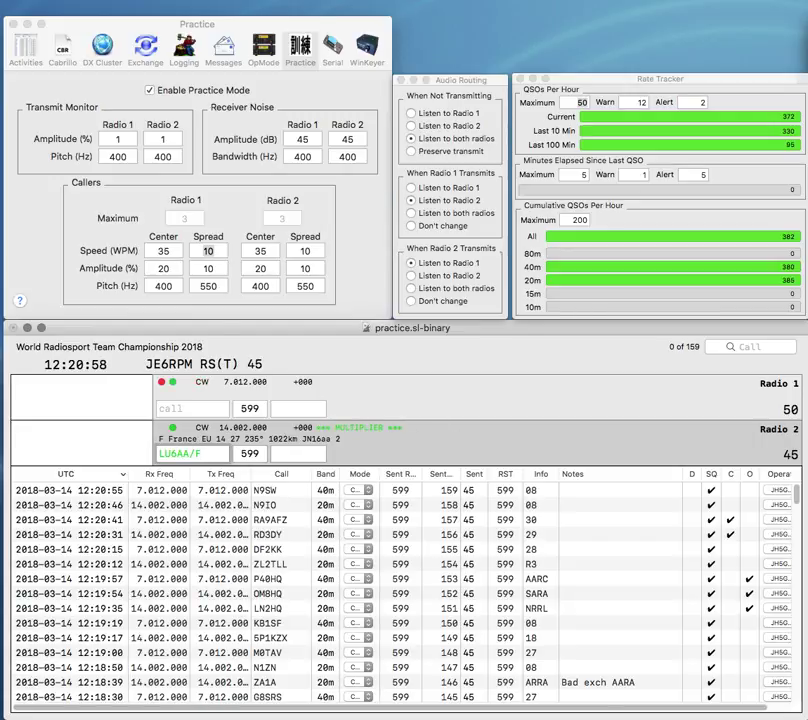
pyautogui.press('BackSpace')
pyautogui.write('H')
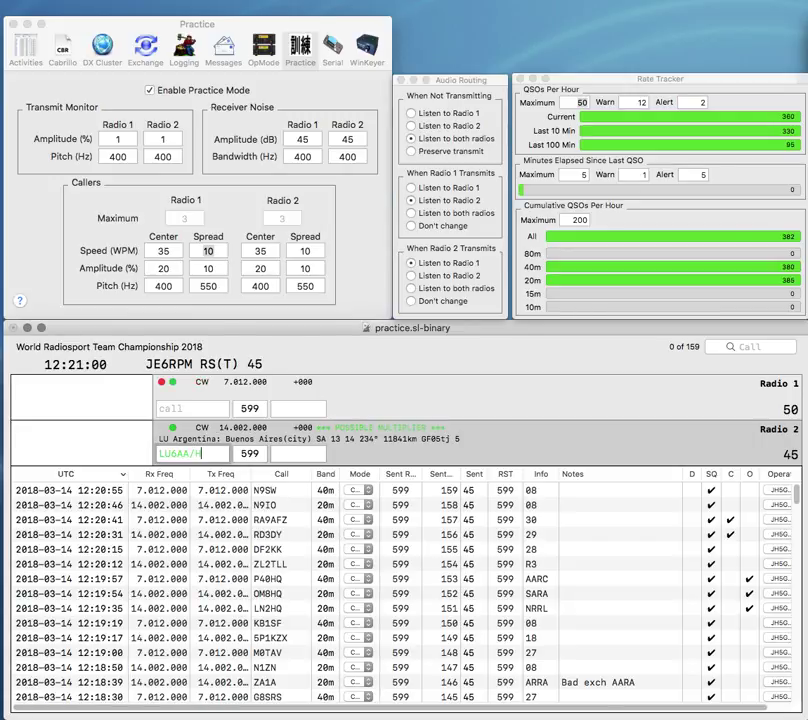
pyautogui.press('Home')
pyautogui.press('Right')
pyautogui.press('Right')
pyautogui.press('Right')
pyautogui.press('BackSpace')
pyautogui.write('4')
pyautogui.press('Tab')
pyautogui.press('Return')
pyautogui.press('Return')
# - Enter the partial call DB1 on Radio 1, and log LU4AA/H on Radio 2 with RCA as its received exchange
pyautogui.write('D')
pyautogui.write('D')
pyautogui.write('1')
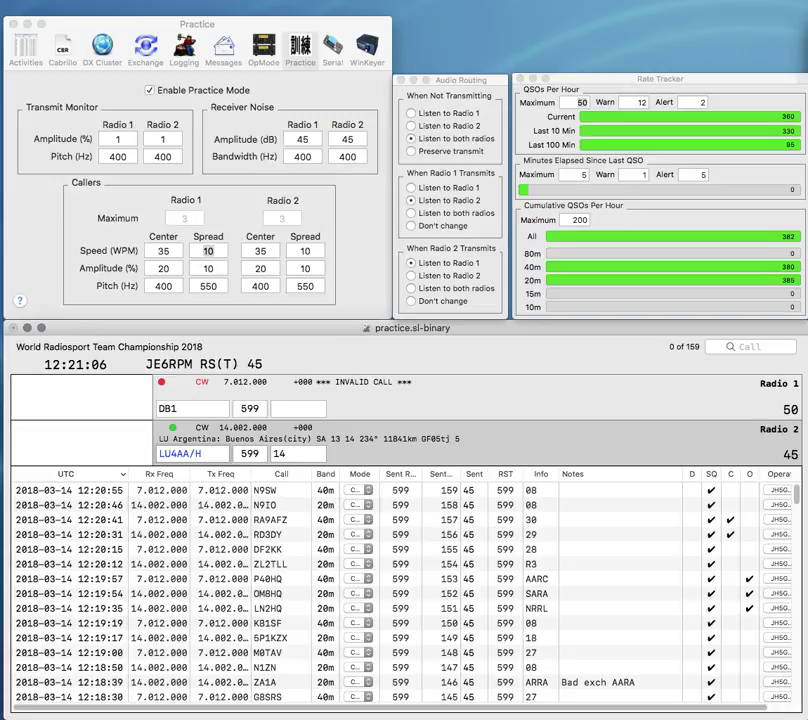
pyautogui.write('RCA')
pyautogui.press('Return')
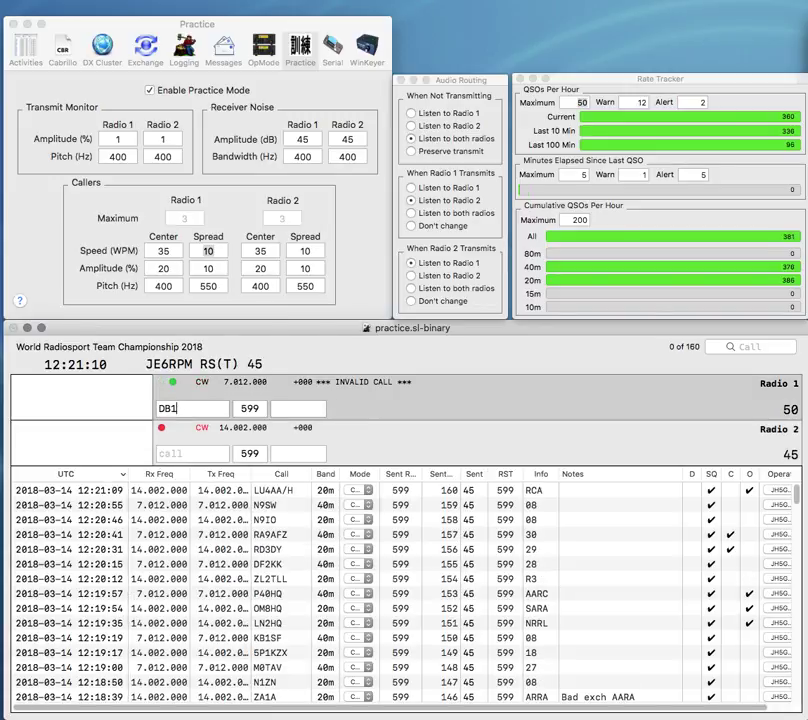
# - Correct the Radio 1 call to DB5JK, send the exchange and log the contact with exchange 28
pyautogui.press('BackSpace')
pyautogui.write('5JK')
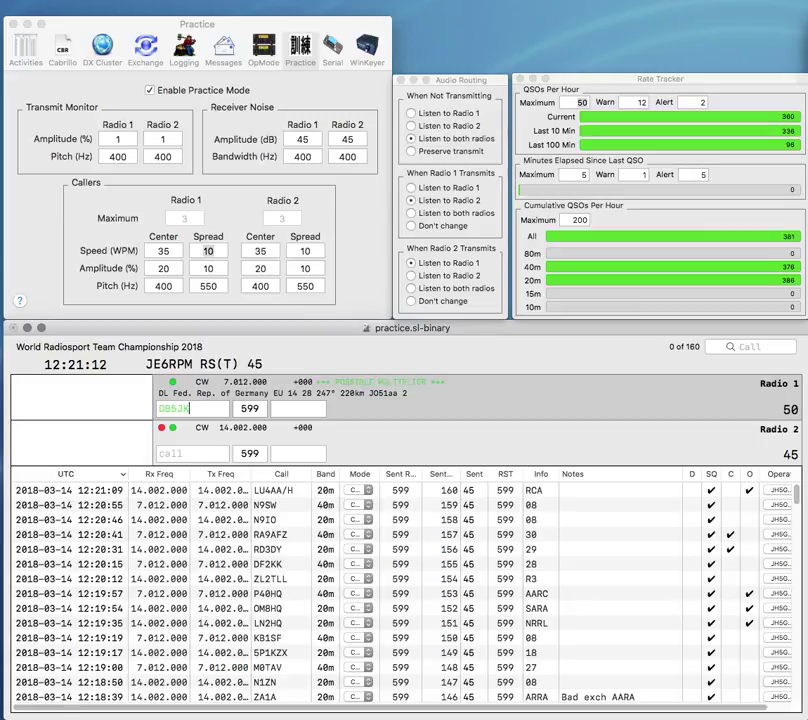
pyautogui.press('Return')
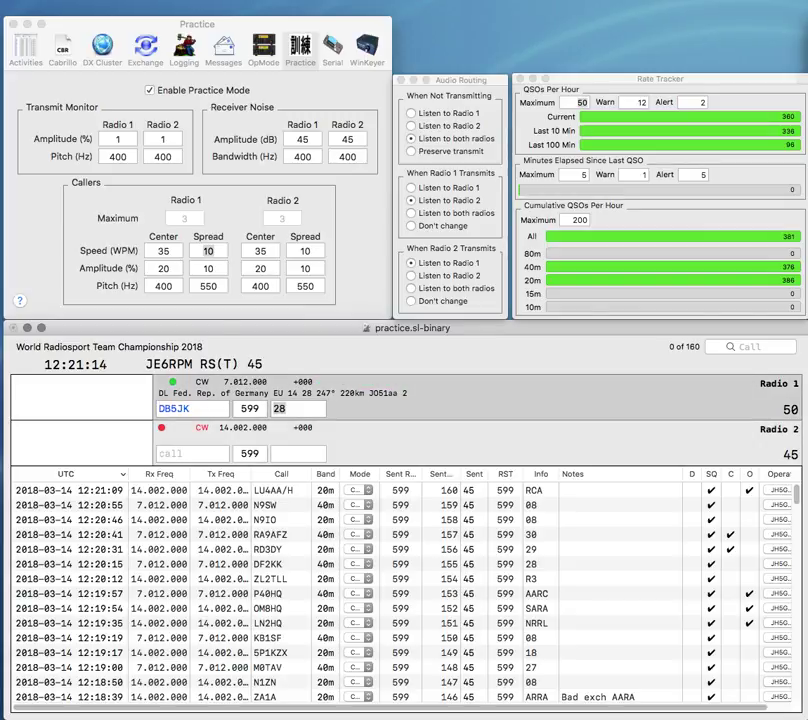
pyautogui.press('Return')
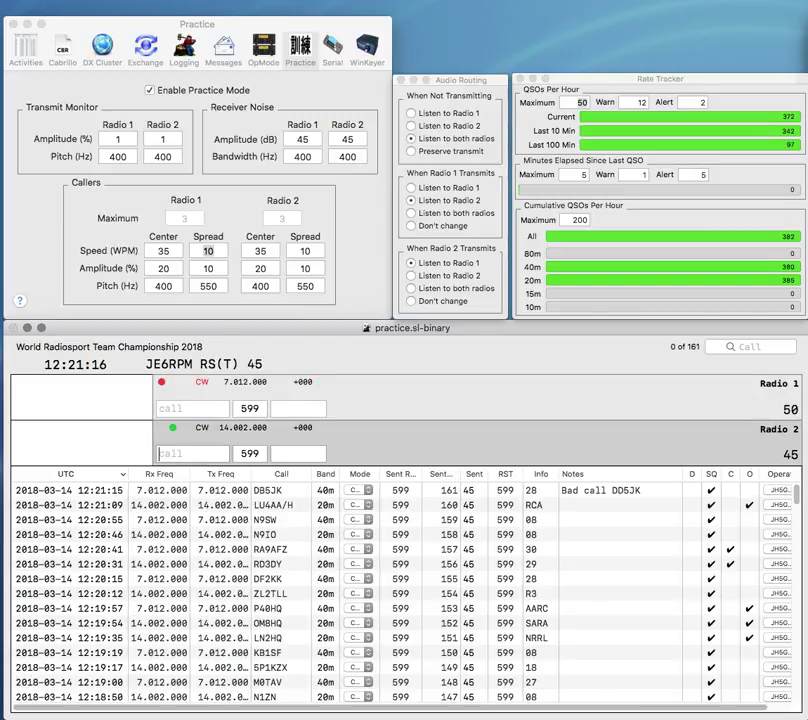
# - Enter 9V9HQ on Radio 2 and the partial call TFX on Radio 1, and go to the received exchange of 9V9HQ
pyautogui.write('9V9HQ')
pyautogui.press('Return')
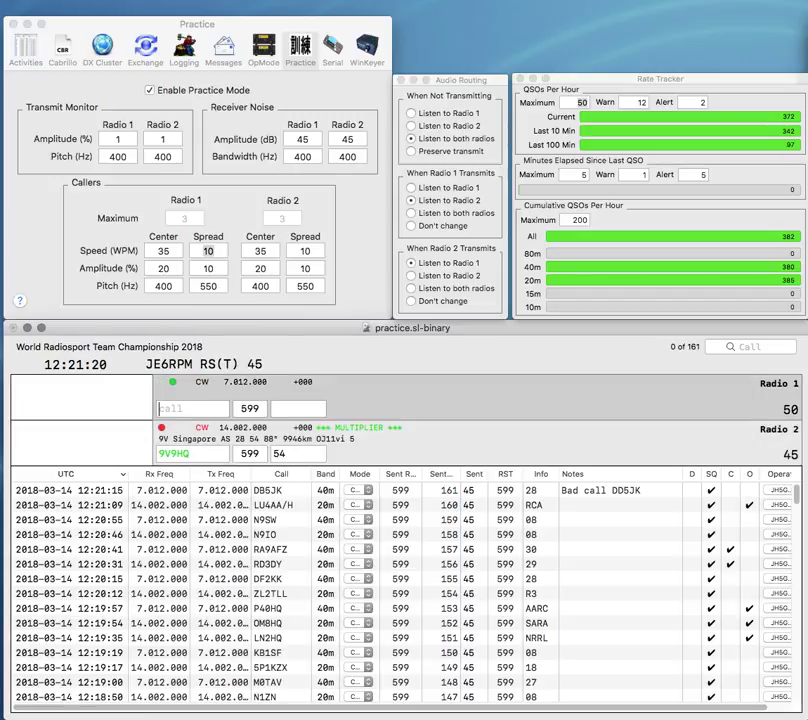
pyautogui.write('TFX')
pyautogui.press('Return')
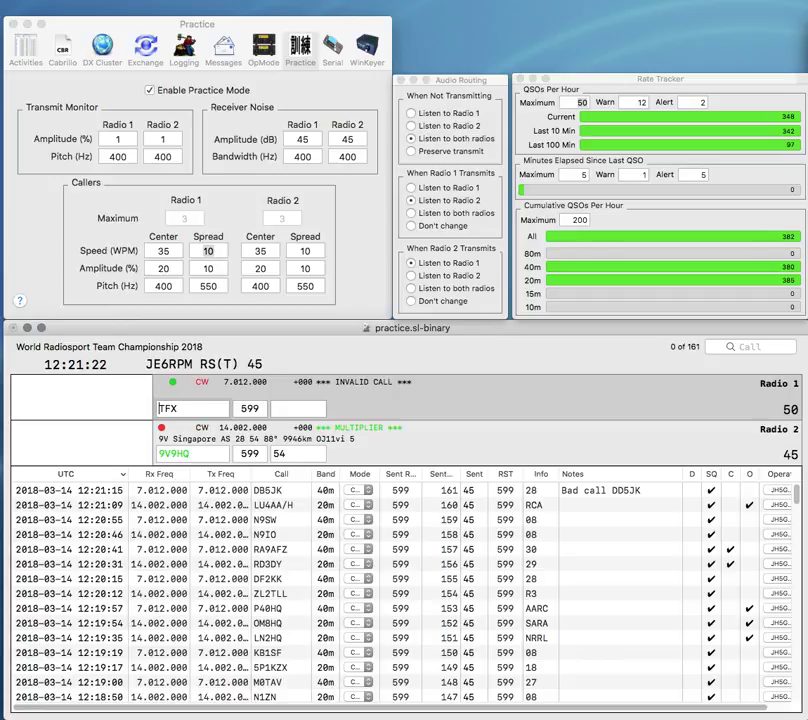
pyautogui.press('Tab')
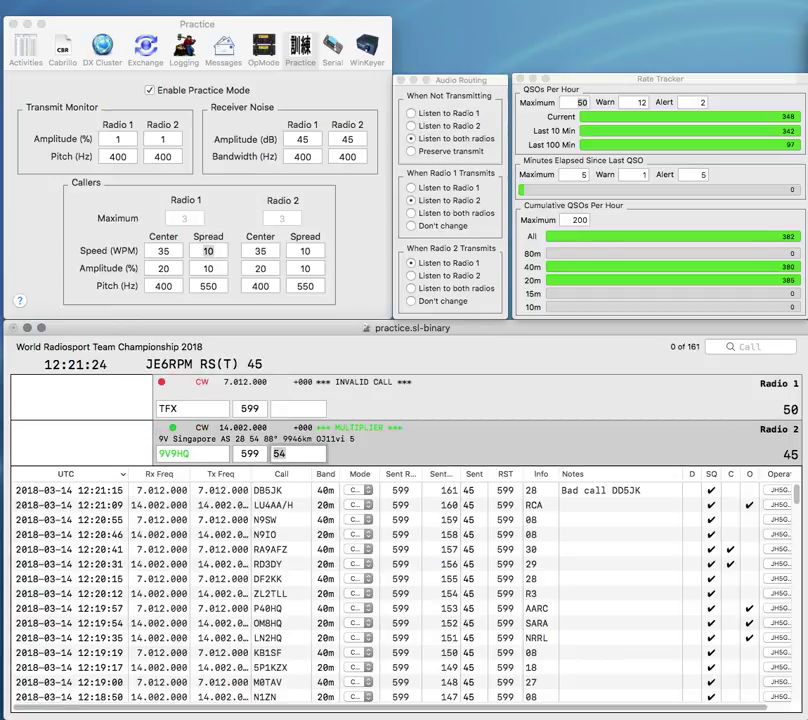
# - Enter SARTS as the received exchange of 9V9HQ on Radio 2 and log the contact
pyautogui.write('SR')
pyautogui.press('BackSpace')
pyautogui.write('R')
pyautogui.press('BackSpace')
pyautogui.write('ARTS')
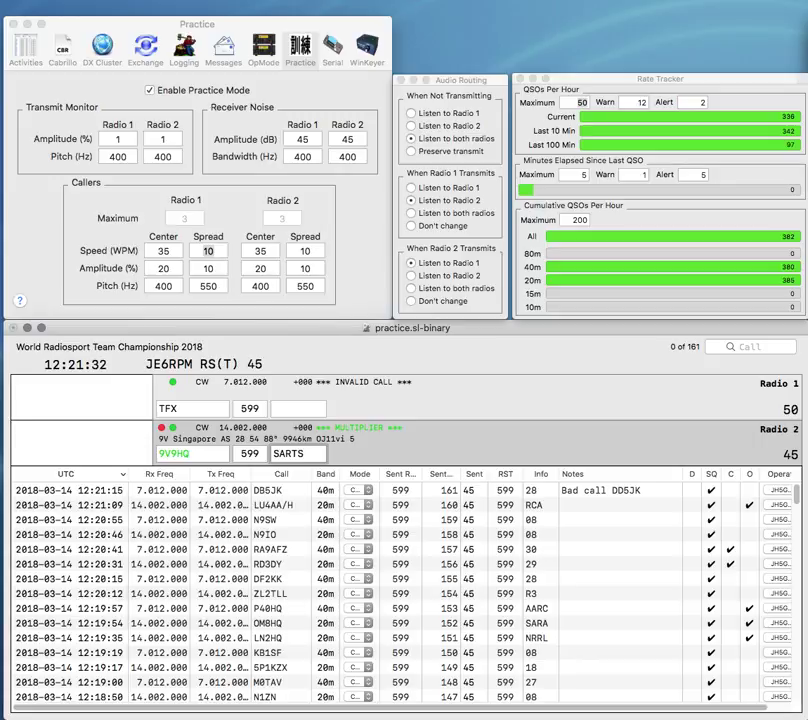
pyautogui.press('Return')
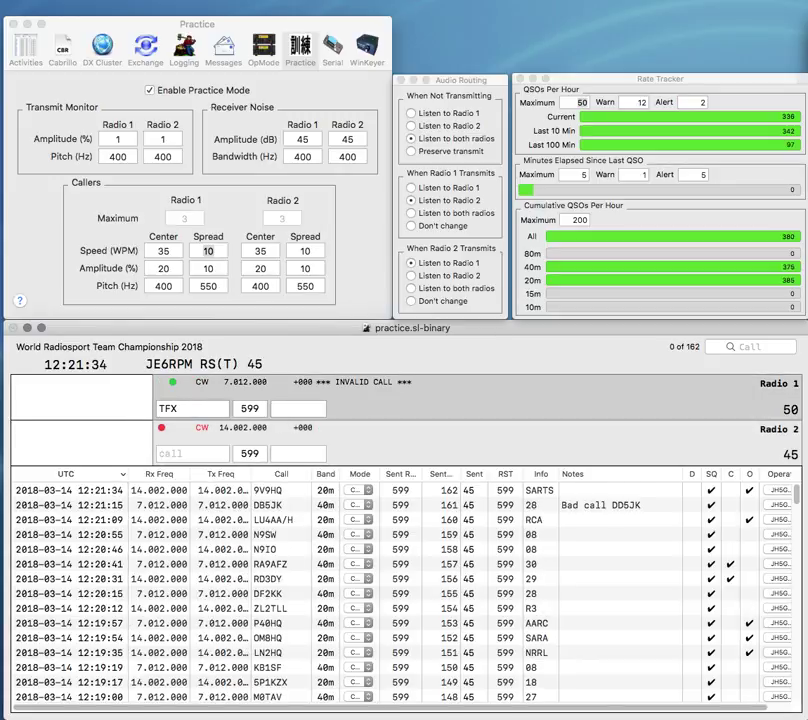
pyautogui.write('M0')
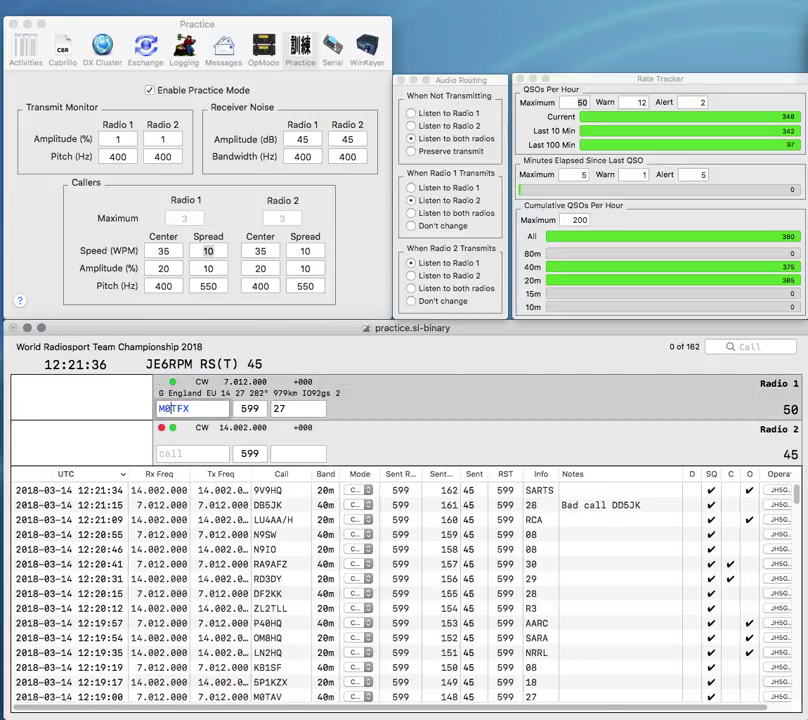
pyautogui.write('VE3SM')
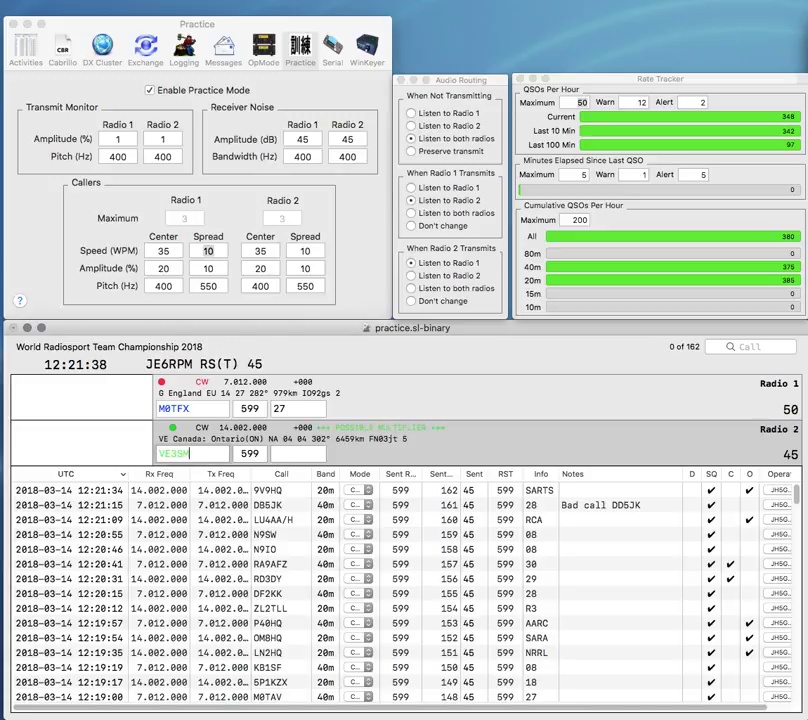
pyautogui.write('E')
pyautogui.press('Return')
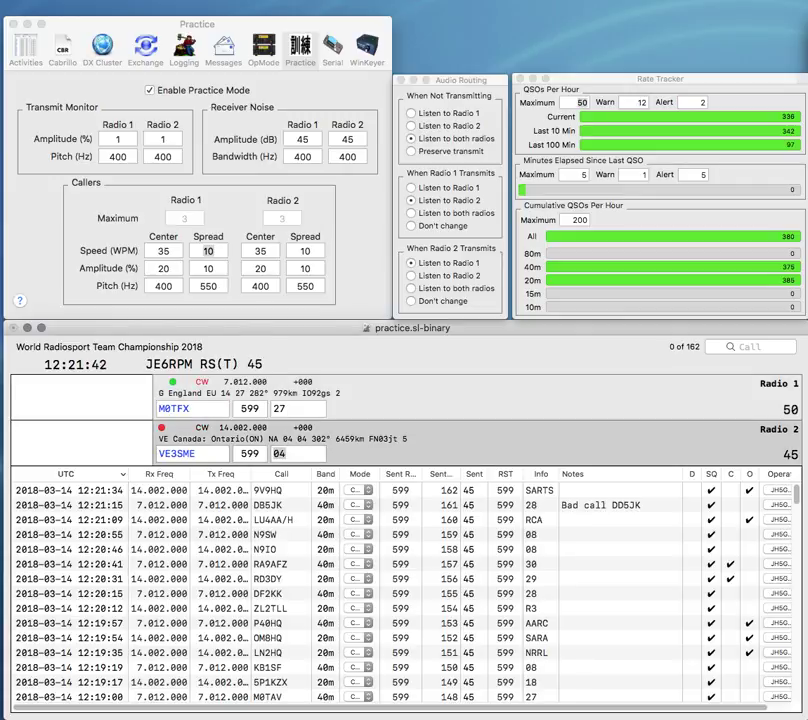
pyautogui.press('Return')
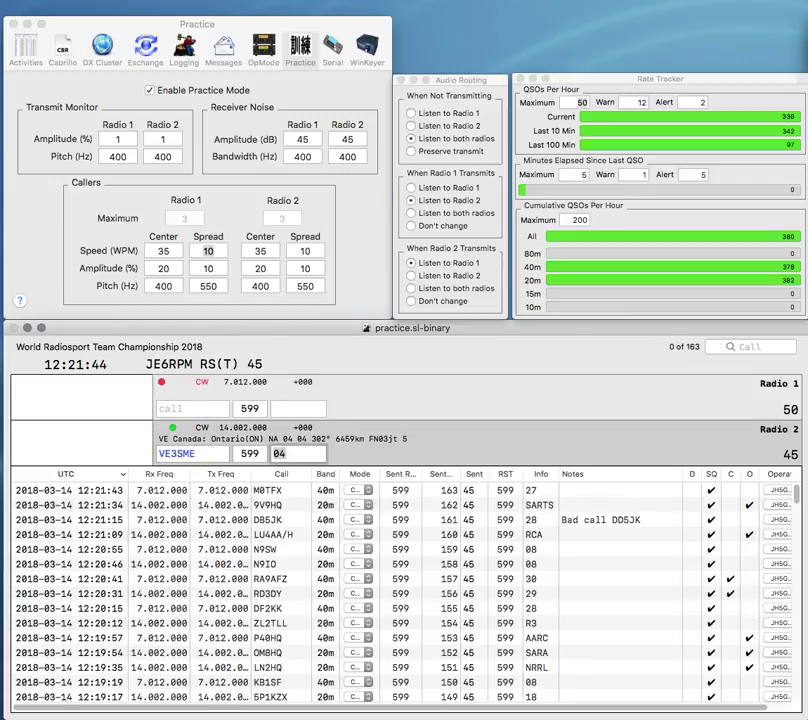
pyautogui.press('Return')
pyautogui.write('R3RZ')
pyautogui.press('Return')
pyautogui.write('PD1AT')
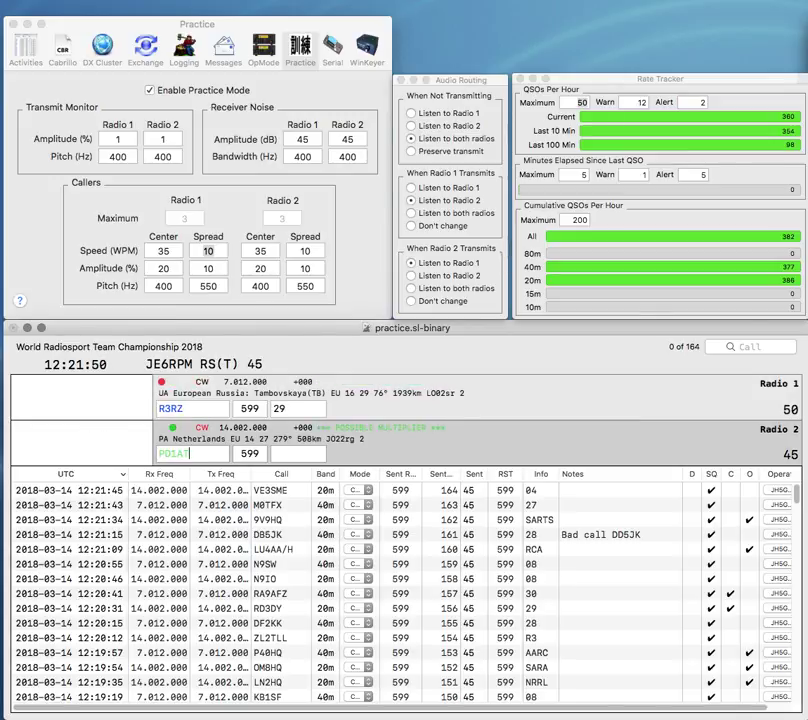
pyautogui.write('H')
pyautogui.press('Return')
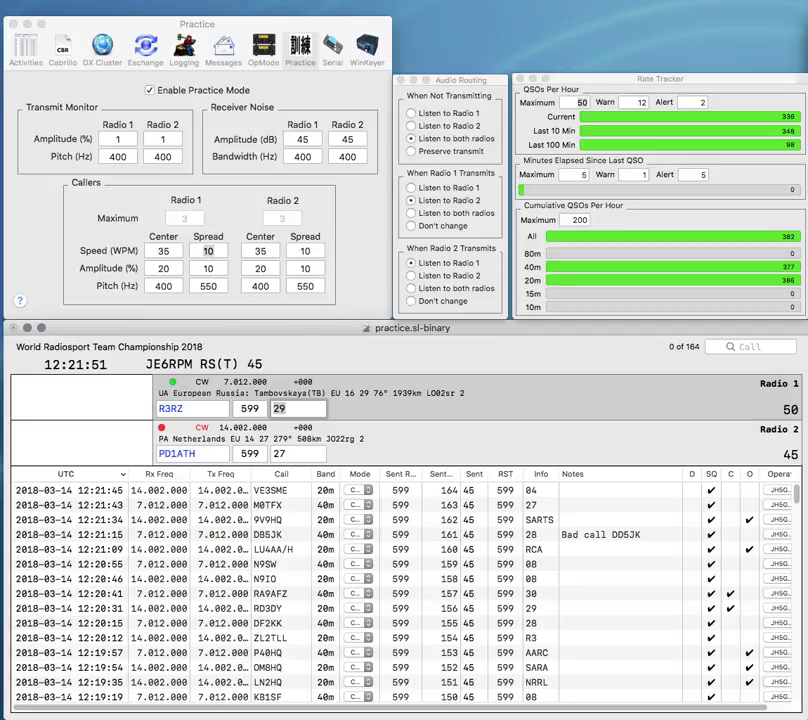
pyautogui.press('Return')
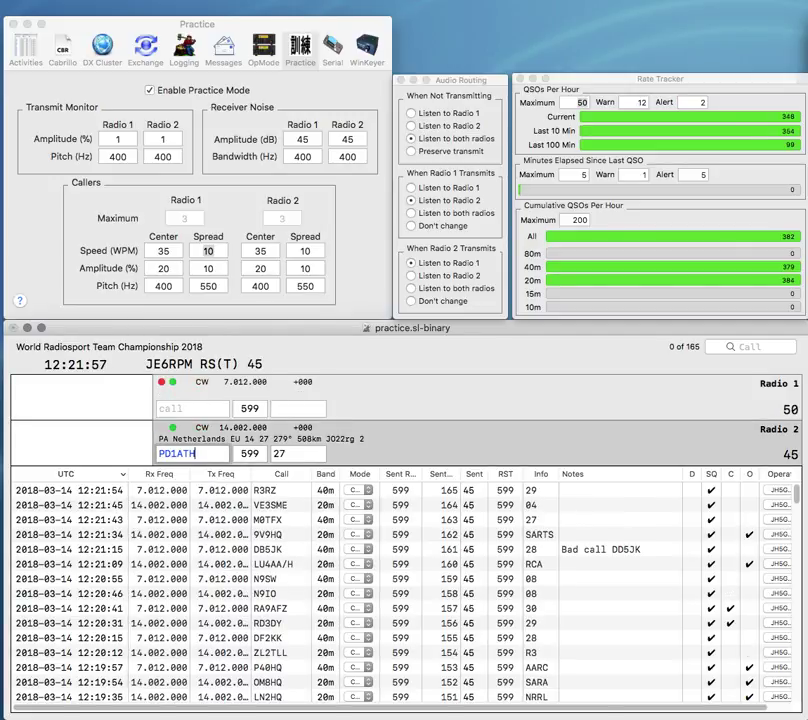
pyautogui.press('Return')
pyautogui.write('YJJ')
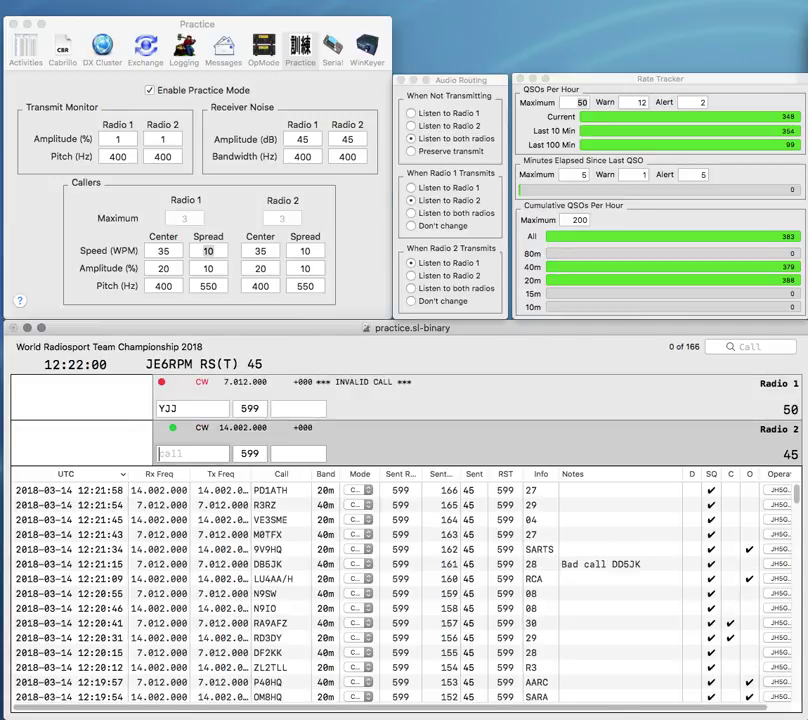
pyautogui.write('PX2B')
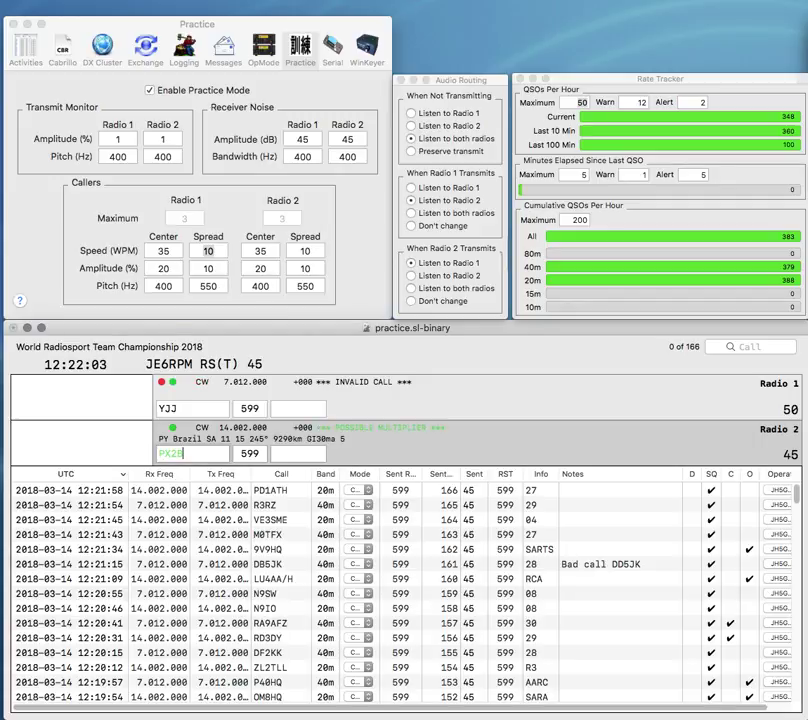
pyautogui.press('Return')
pyautogui.write('VA7')
pyautogui.press('Return')
pyautogui.press('Return')
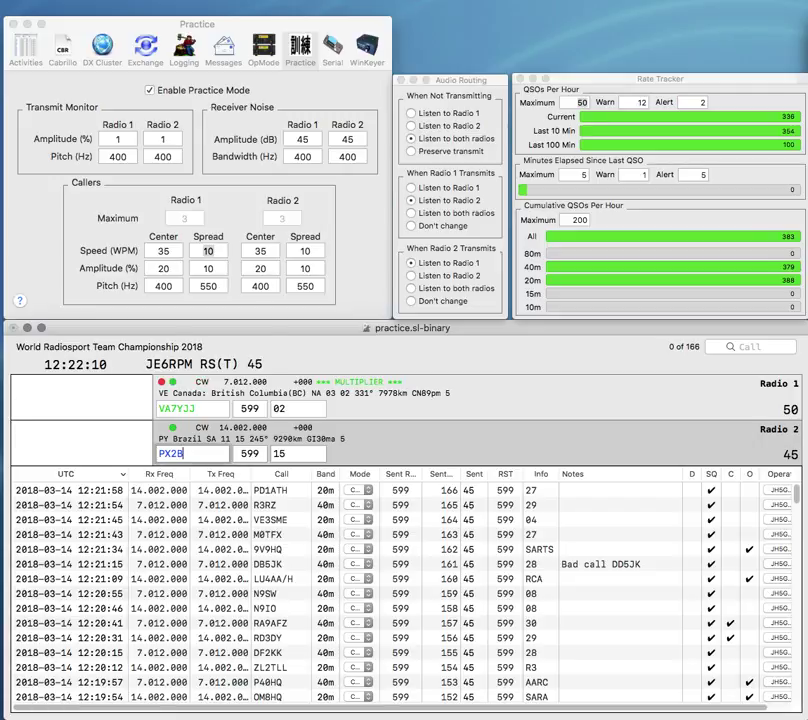
pyautogui.press('Return')
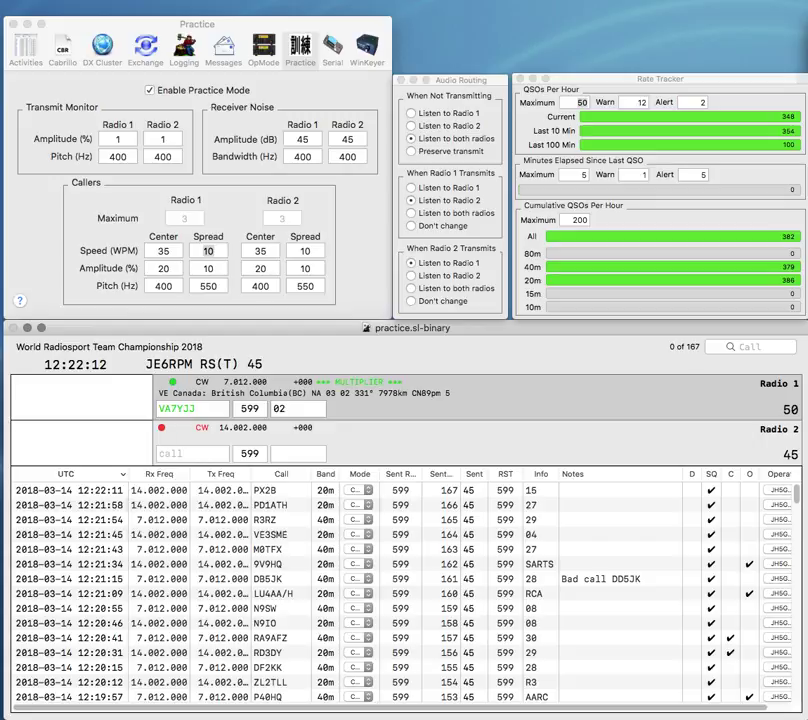
pyautogui.press('Return')
# - Enter TC3HQ on Radio 2 and the partial call 2T on Radio 1, and log TC3HQ with received exchange TRAC
pyautogui.write('TC3H')
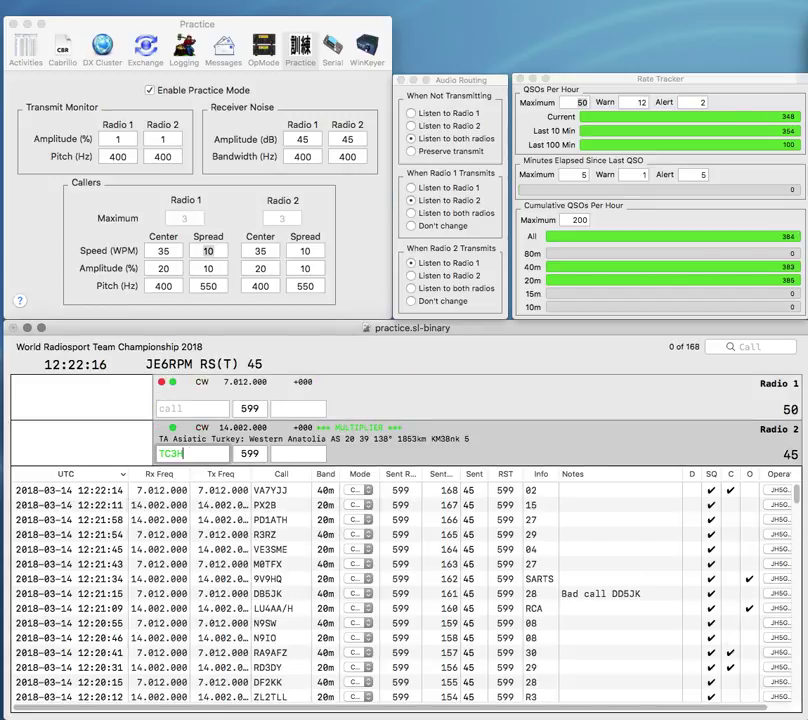
pyautogui.write('Q')
pyautogui.press('Return')
pyautogui.write('2T')
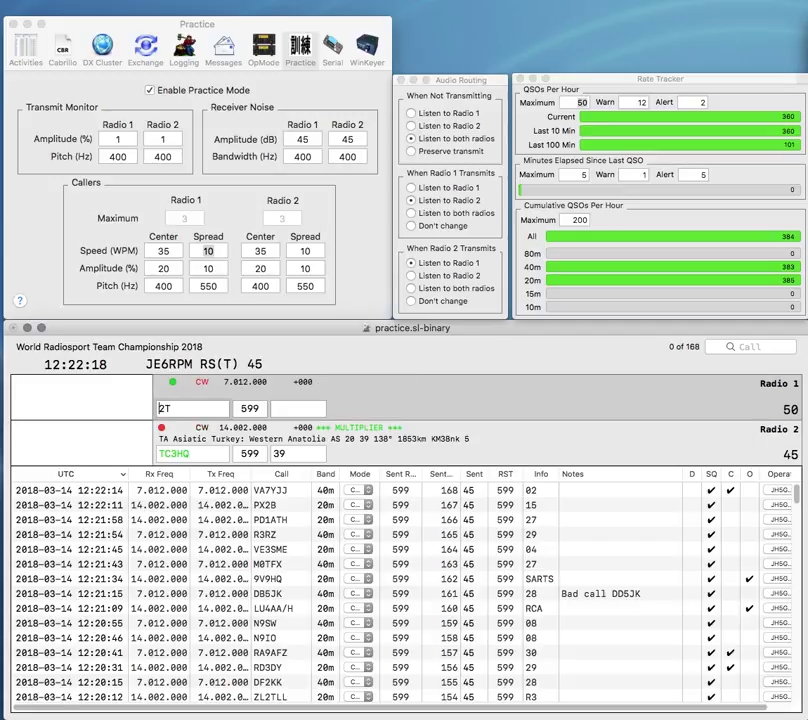
pyautogui.press('Return')
pyautogui.press('space')
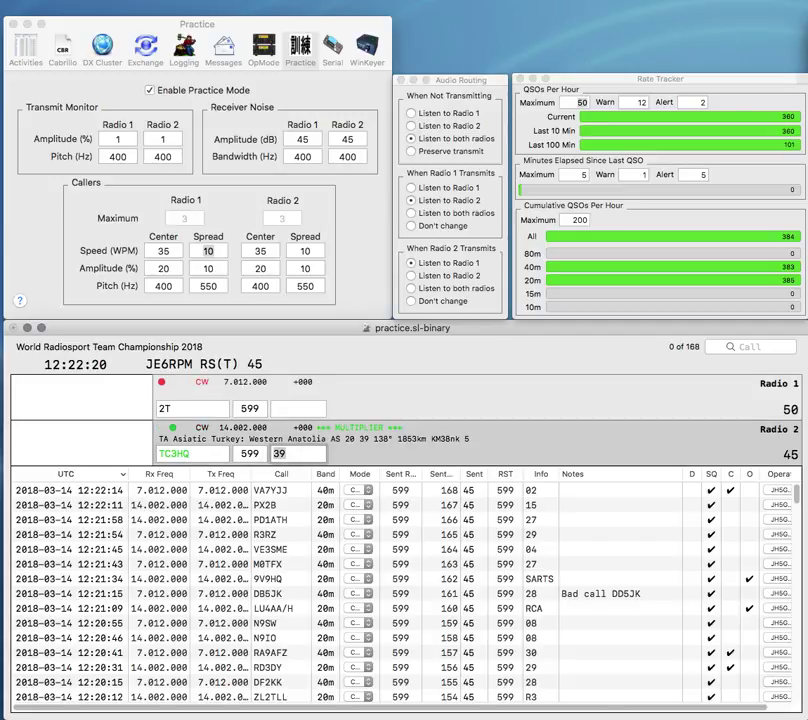
pyautogui.write('TRAC')
pyautogui.press('Return')
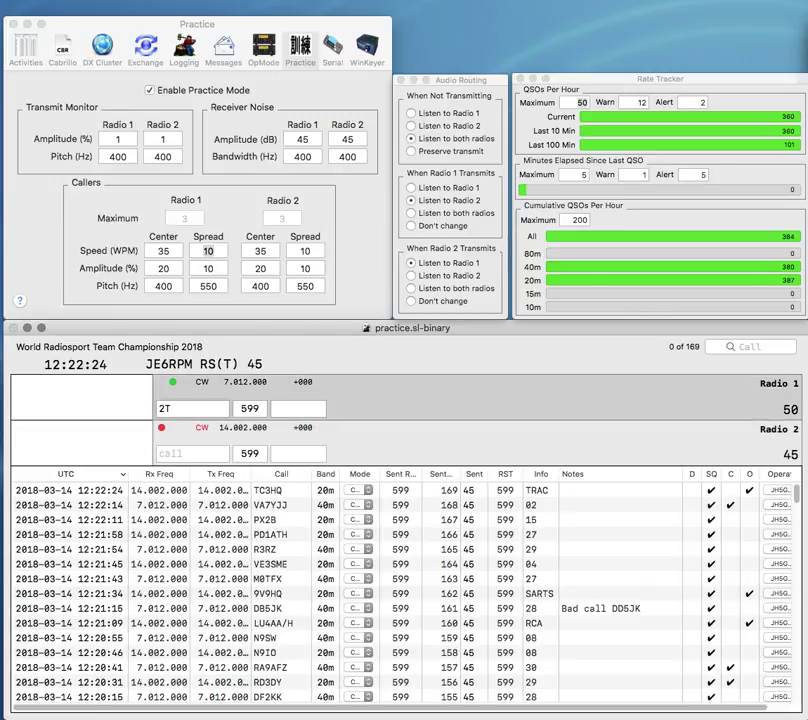
pyautogui.press('Return')
pyautogui.write('VK3')
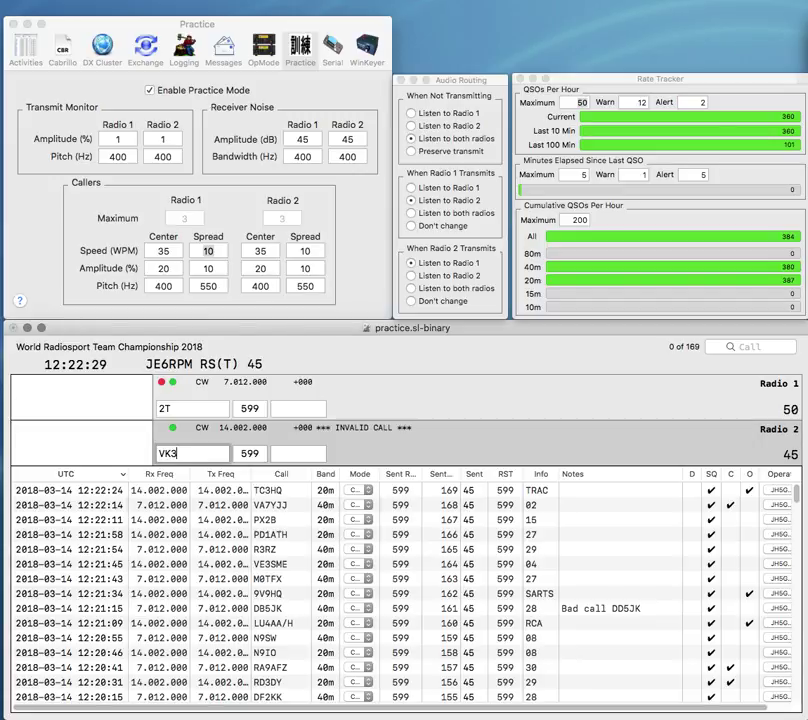
pyautogui.press('Return')
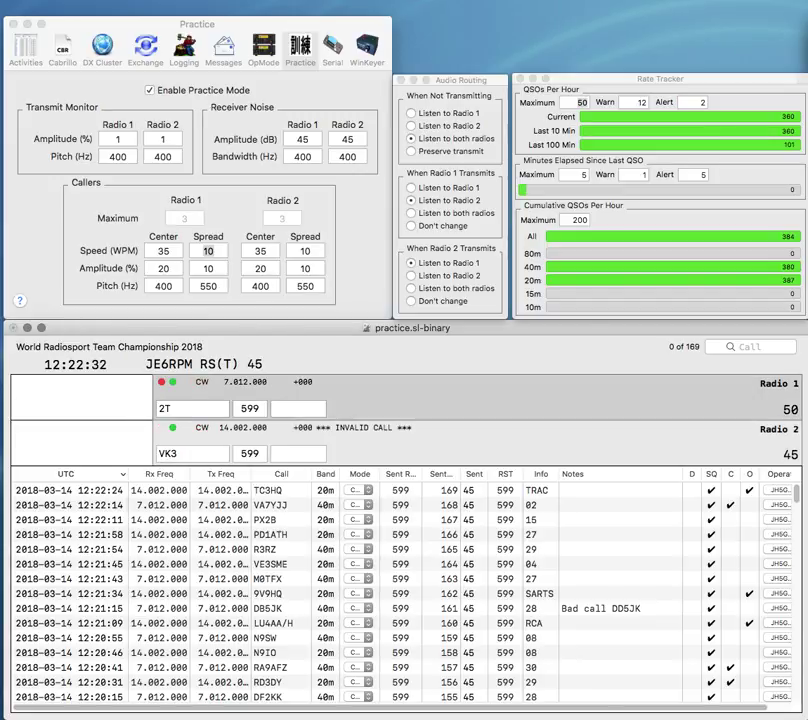
pyautogui.press('Down')
pyautogui.write('WI')
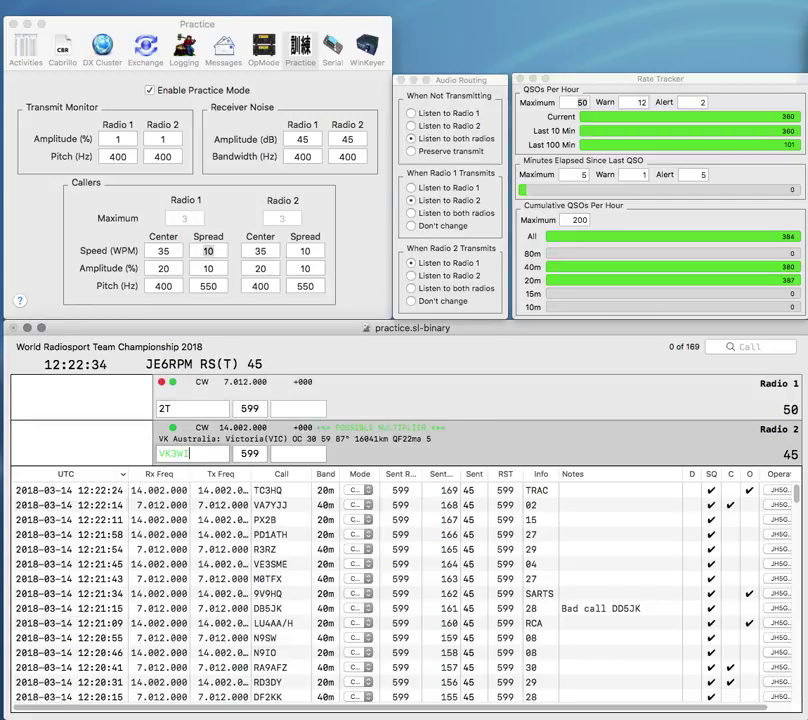
pyautogui.press('Return')
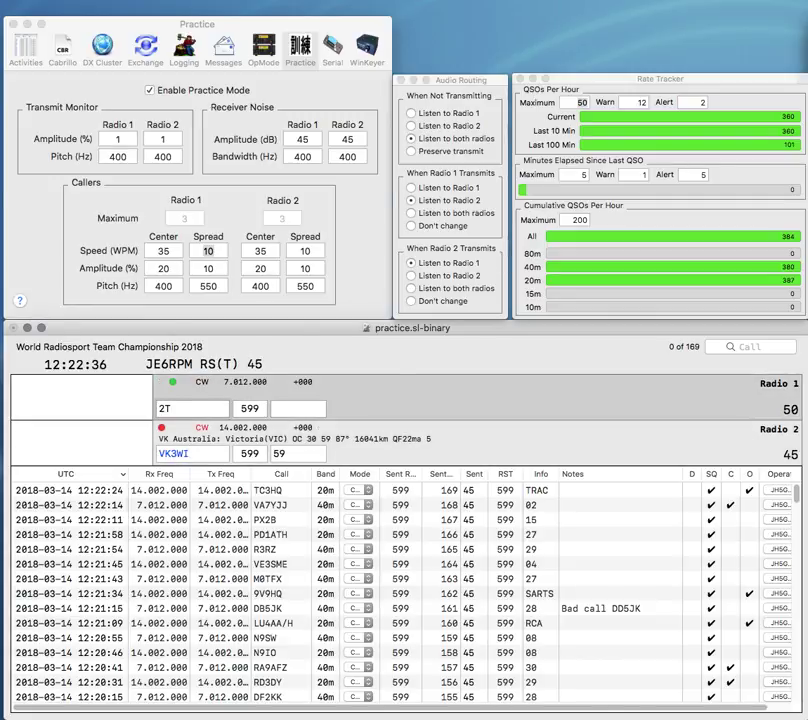
# - Correct the Radio 1 call to PT3T and send the exchange
pyautogui.write('PT')
pyautogui.press('space')
pyautogui.press('space')
pyautogui.press('BackSpace')
pyautogui.write('3')
pyautogui.press('Return')
# - Log VK3WI on Radio 2 with received exchange WIA, and log PT3T on Radio 1 with exchange 13
pyautogui.press('Down')
pyautogui.press('space')
pyautogui.write('WIA')
pyautogui.press('Return')
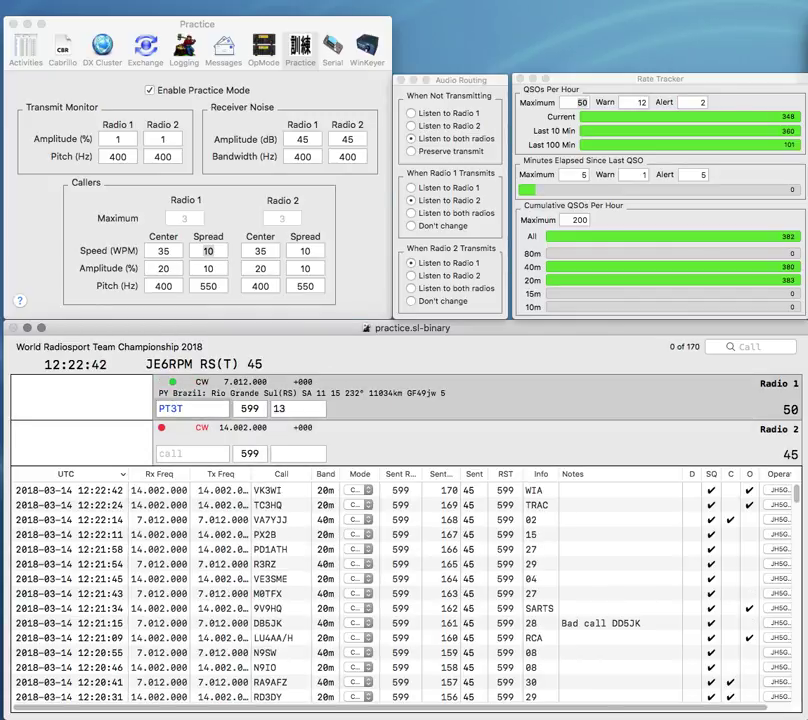
pyautogui.press('Return')
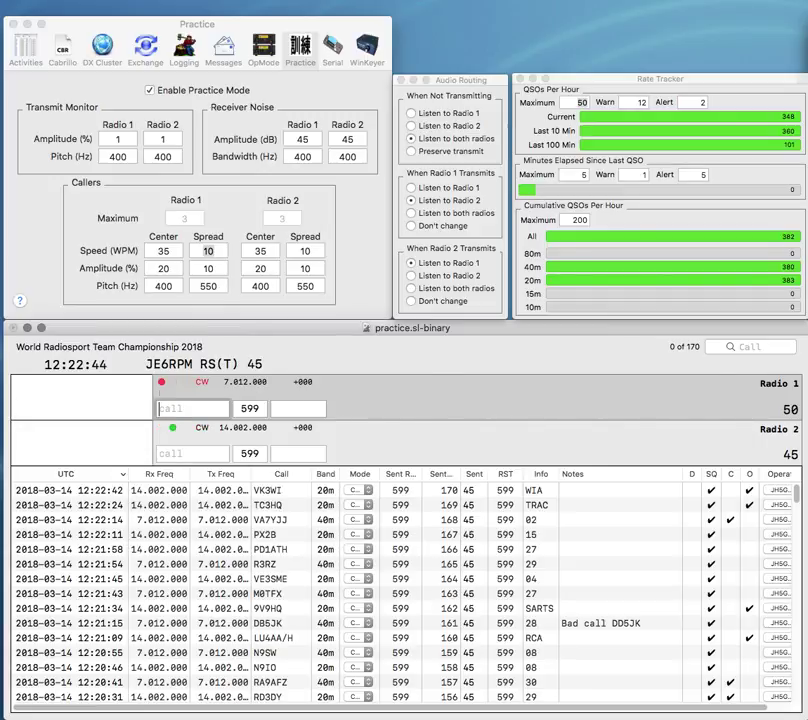
pyautogui.write('0H6GDX')
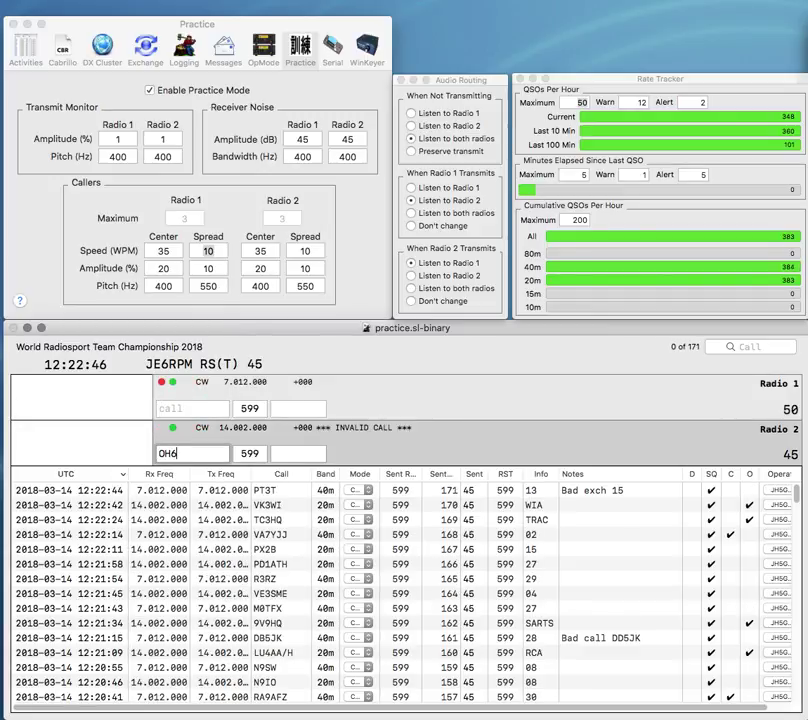
pyautogui.press('Return')
pyautogui.write('PA0DAI')
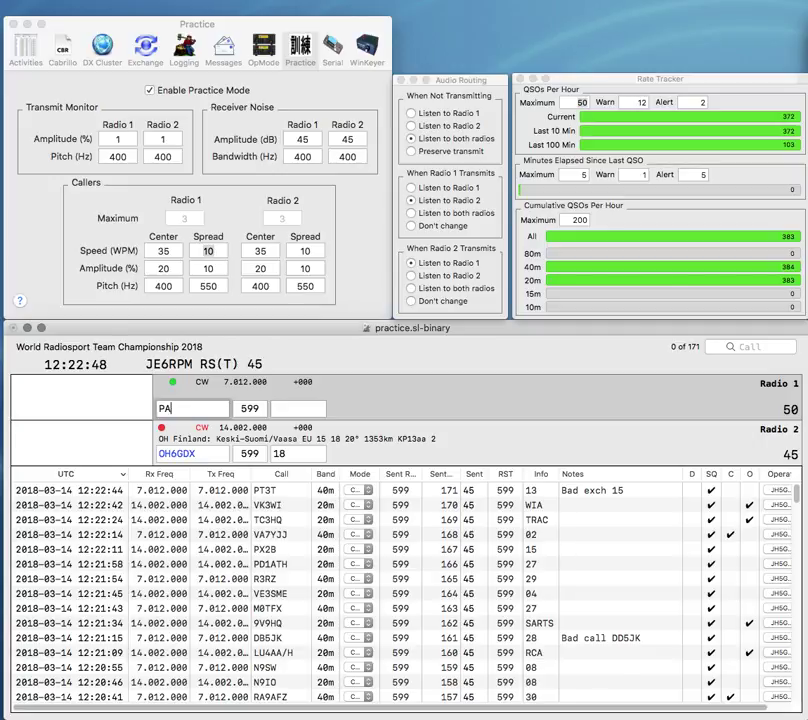
pyautogui.press('Return')
pyautogui.press('Tab')
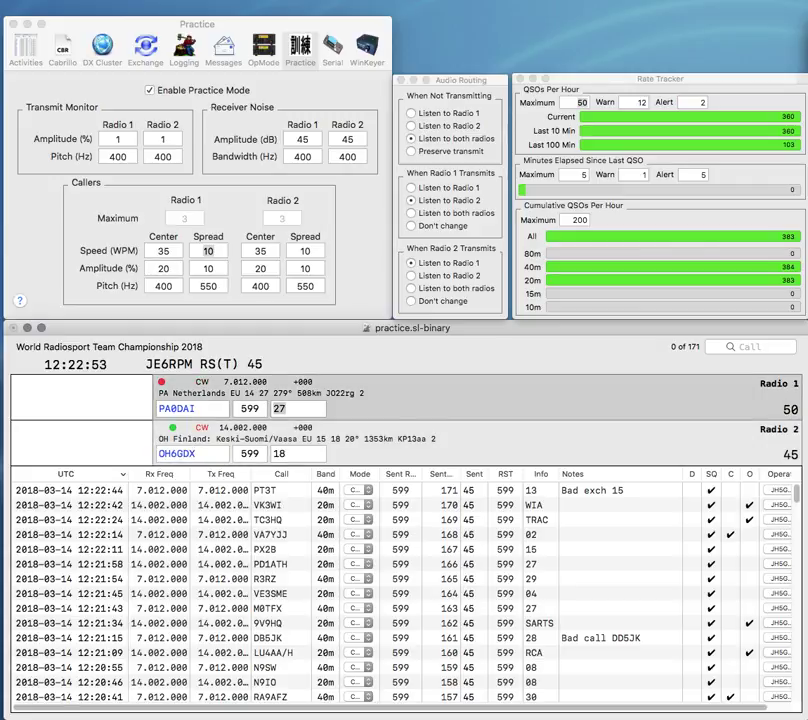
pyautogui.press('Return')
pyautogui.hotkey('ctrl', 'a')
pyautogui.press('Tab')
pyautogui.hotkey('ctrl', 'a')
pyautogui.press('Delete')
pyautogui.write('J')
pyautogui.press('Tab')
pyautogui.write('47')
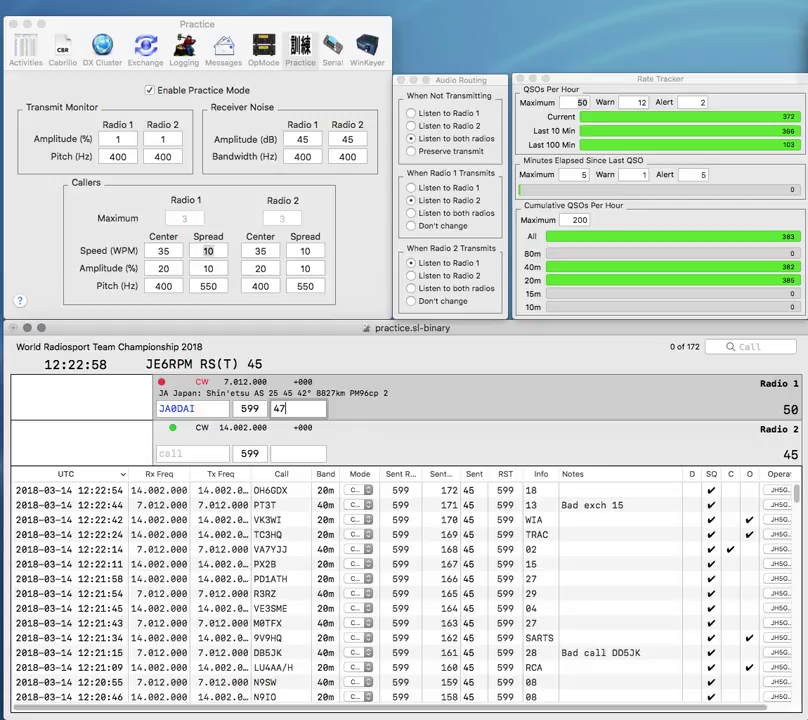
pyautogui.press('Return')
pyautogui.write('MM')
pyautogui.press('Return')
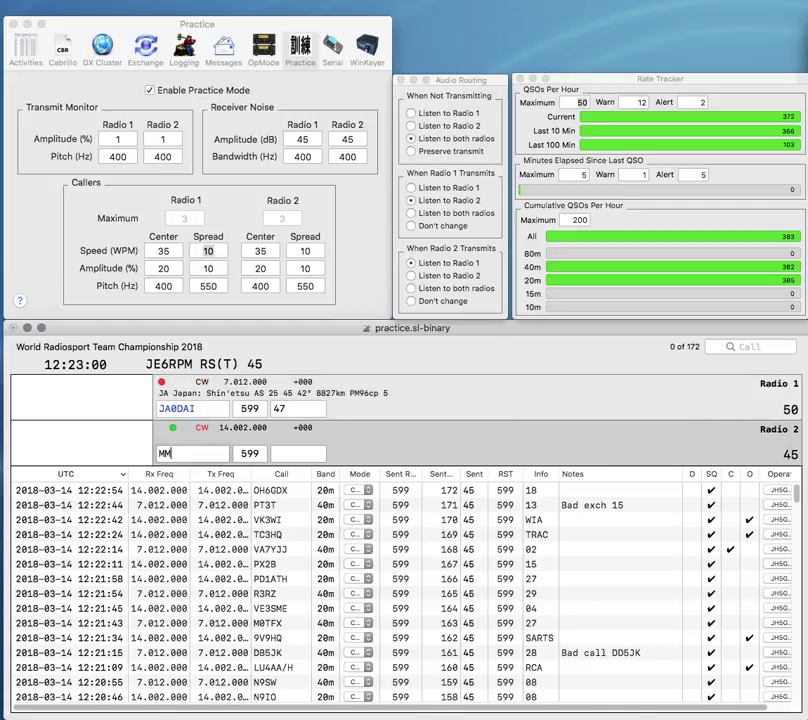
pyautogui.write('45')
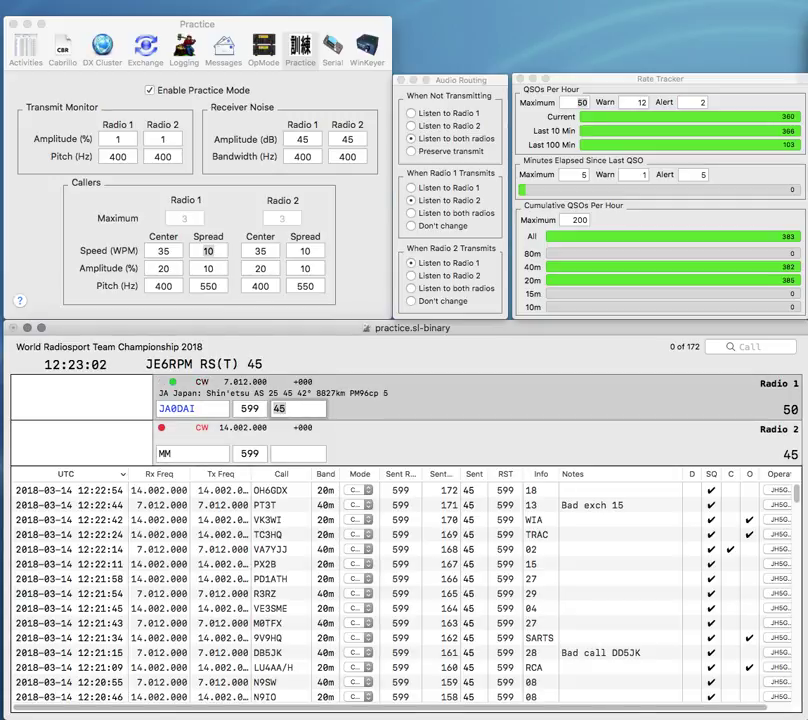
pyautogui.press('Return')
pyautogui.write('N')
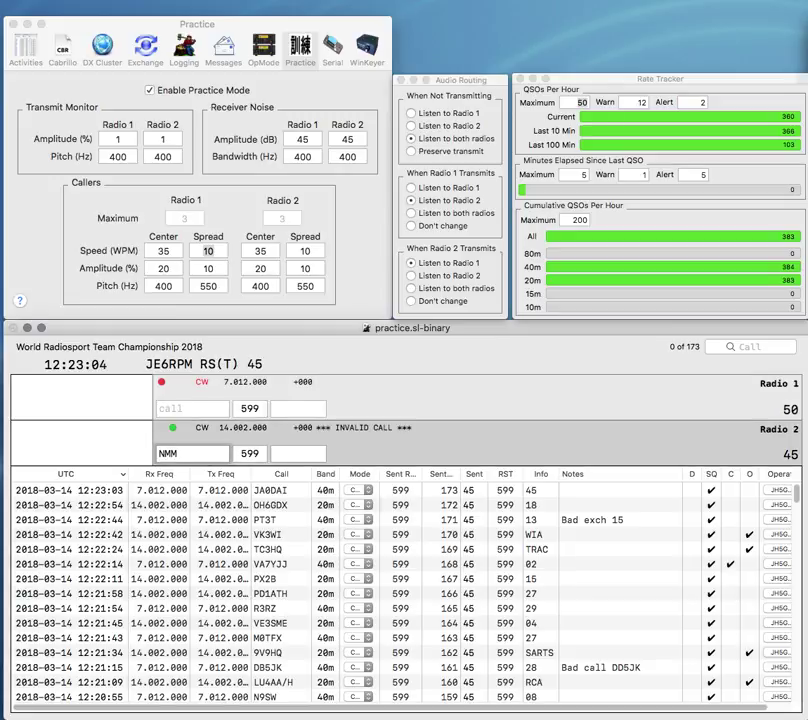
pyautogui.write('7')
pyautogui.press('Return')
pyautogui.write('K')
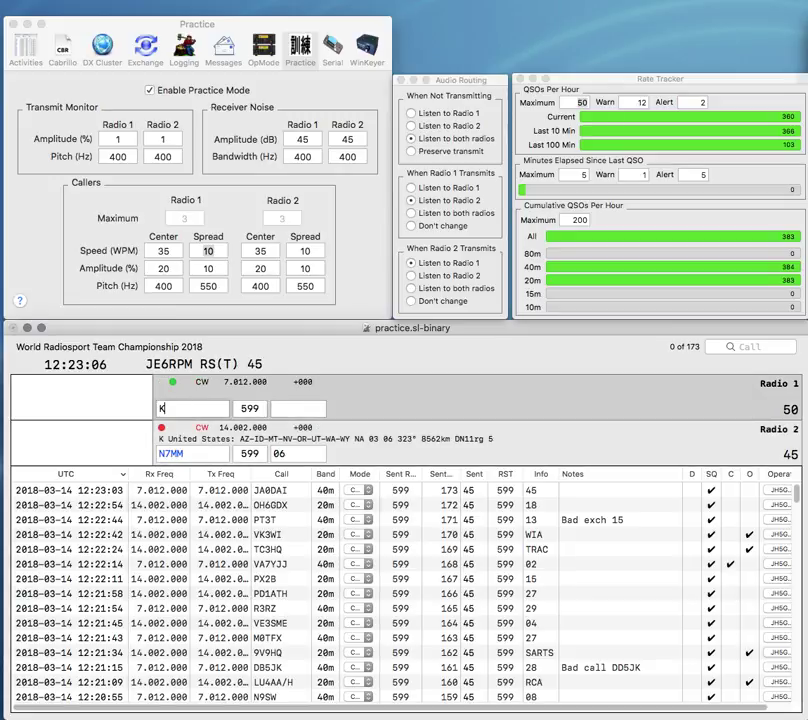
pyautogui.write('W4JY')
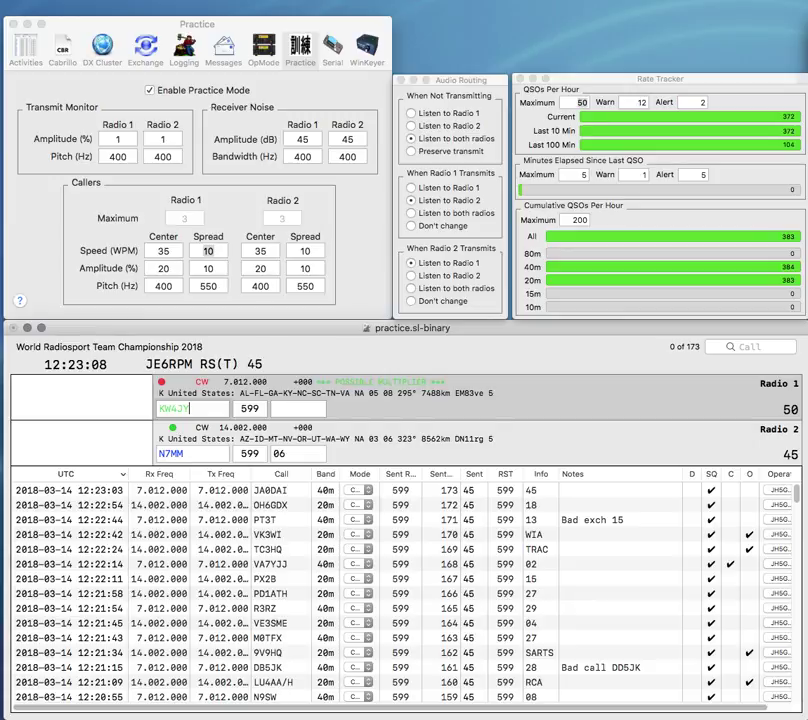
pyautogui.press('space')
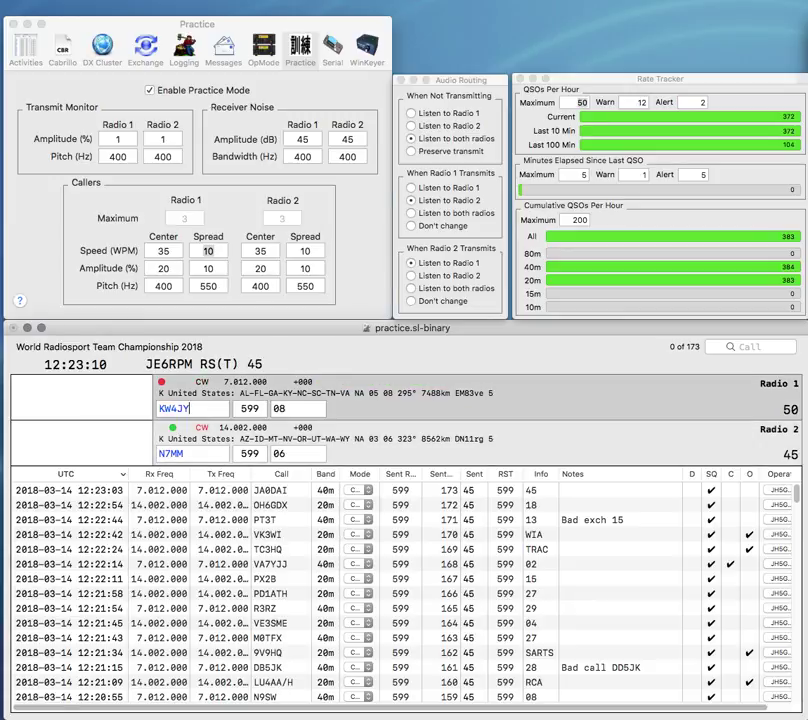
pyautogui.press('Return')
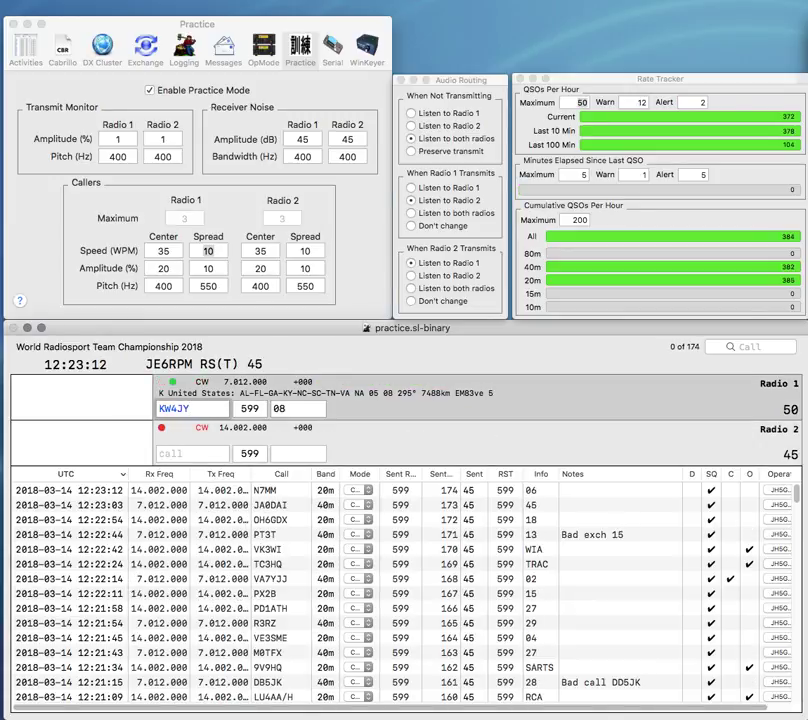
pyautogui.press('Return')
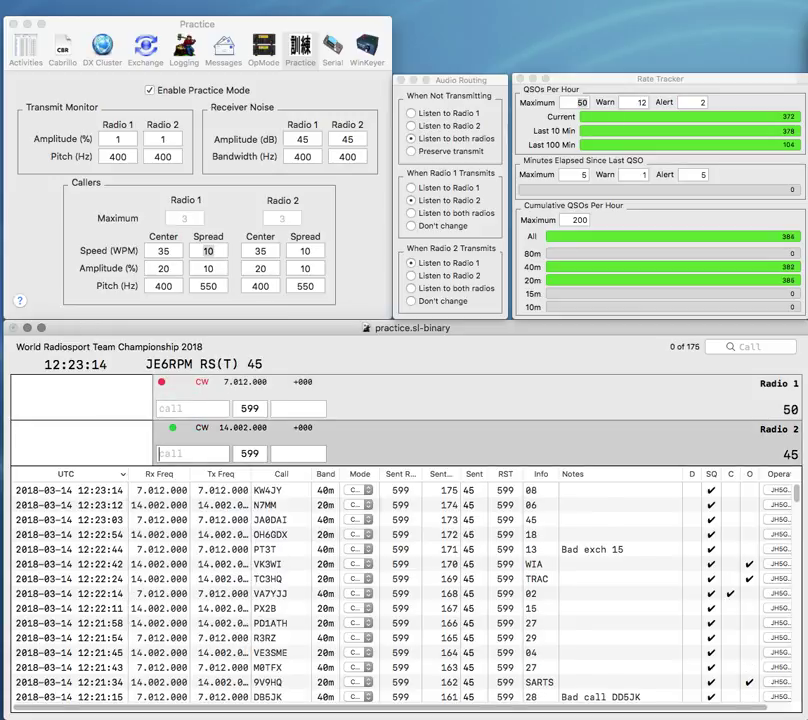
# - Enter A71HQ on Radio 2 and the partial call 0NPQ on Radio 1, and log A71HQ with exchange QARS
pyautogui.write('WA')
pyautogui.press('BackSpace')
pyautogui.press('BackSpace')
pyautogui.write('A71HQ')
pyautogui.press('Return')
pyautogui.write('0NPQ')
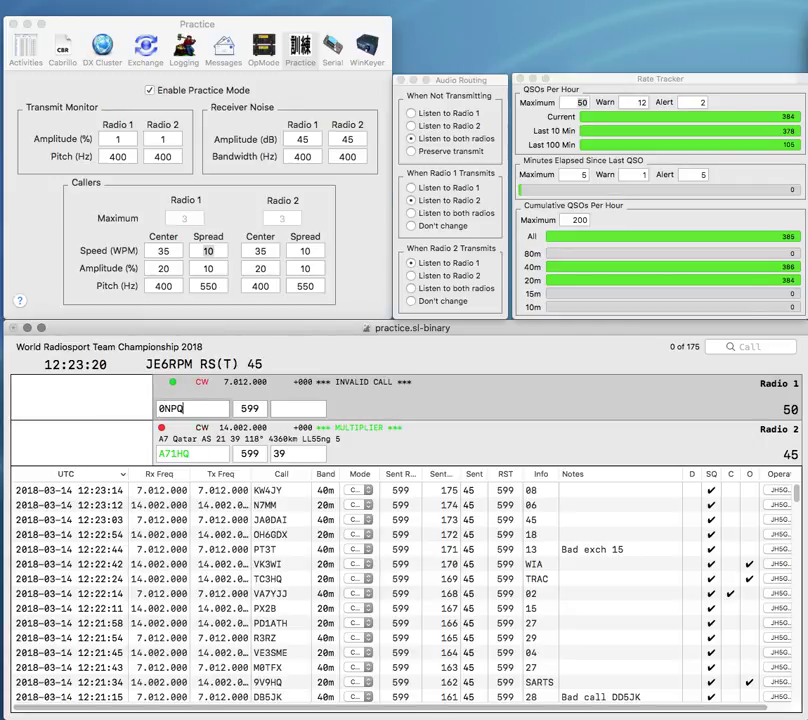
pyautogui.press('Return')
pyautogui.write('Q')
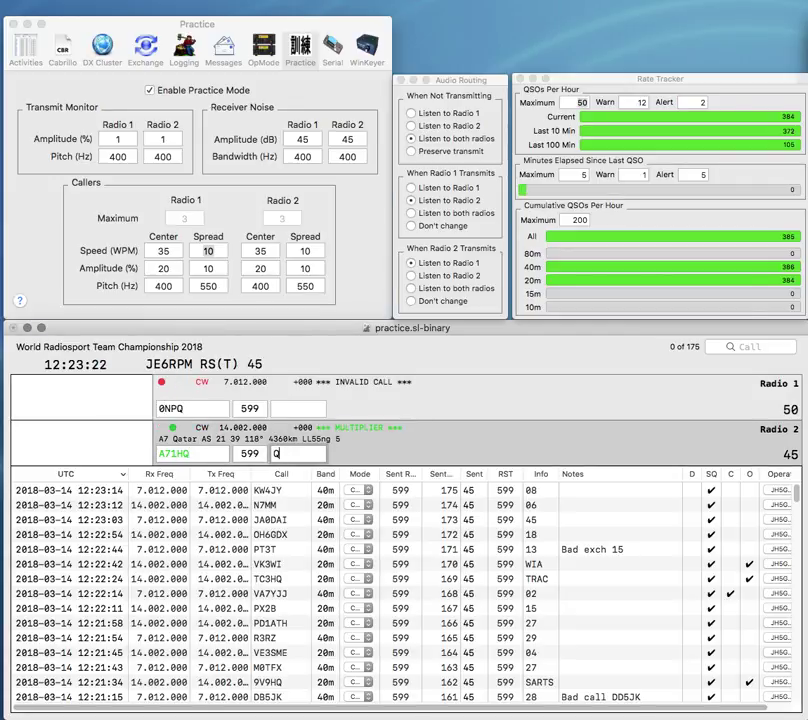
pyautogui.write('ARS')
pyautogui.press('Return')
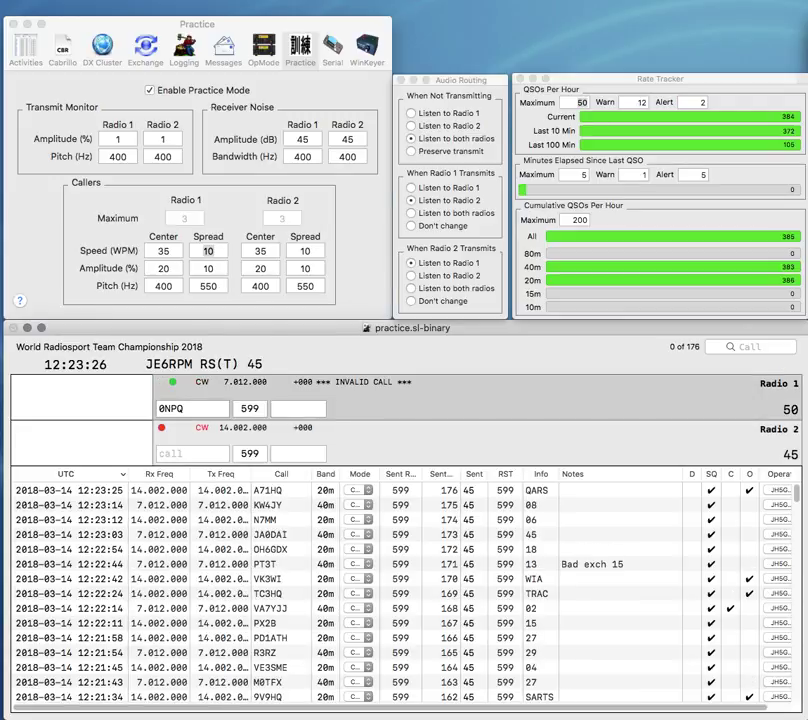
pyautogui.write('JA')
pyautogui.press('Return')
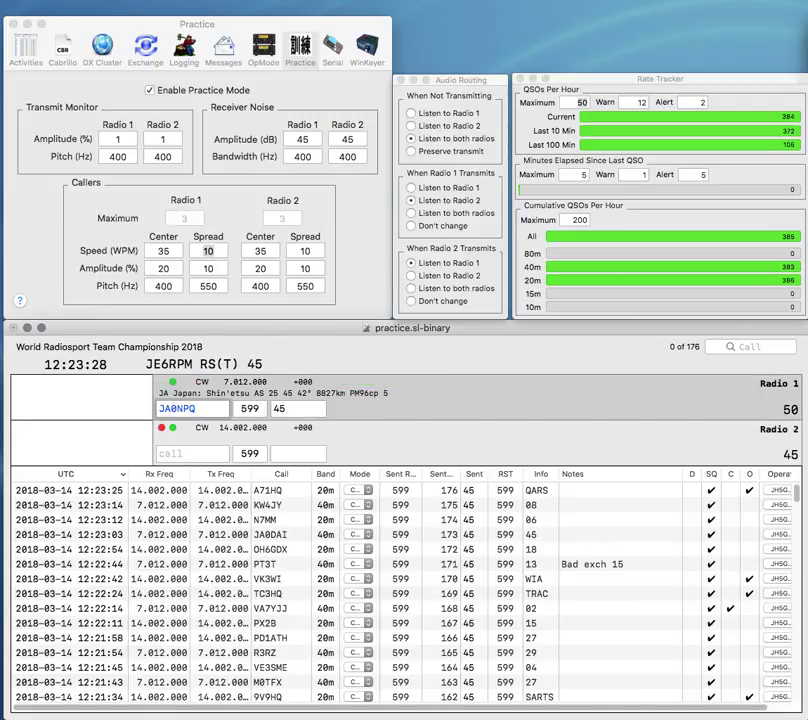
pyautogui.write('IZ5MKA')
pyautogui.press('Return')
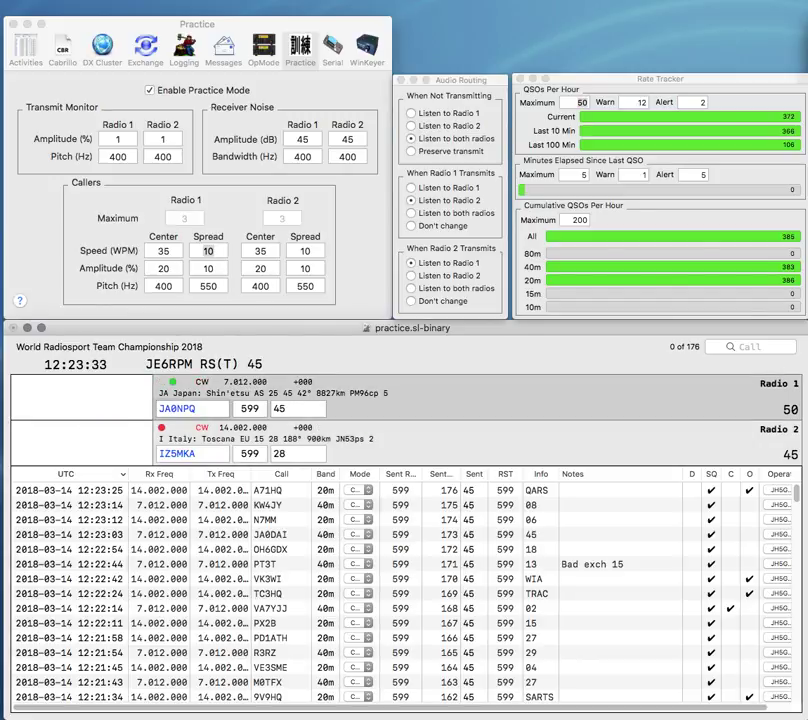
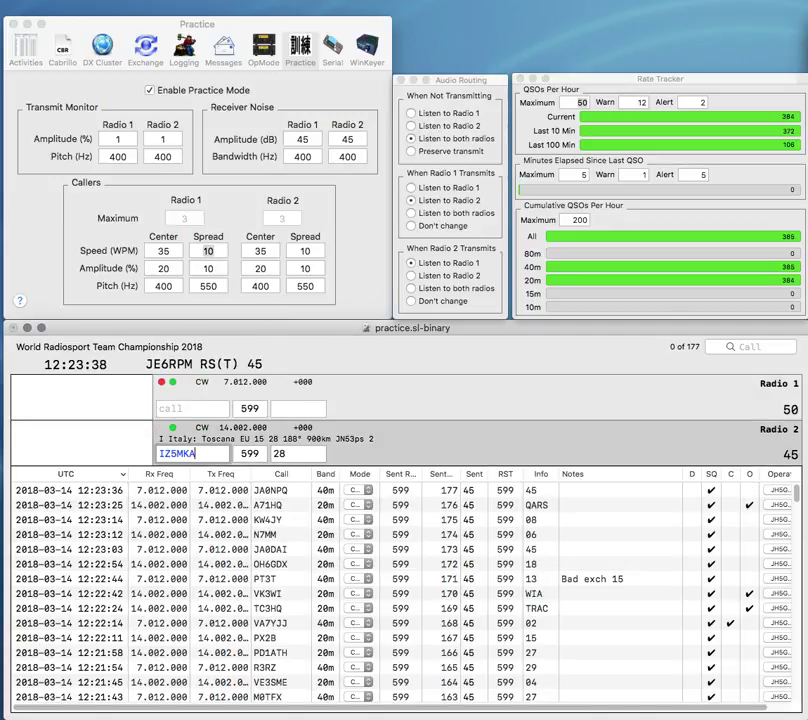
pyautogui.press('Return')
# - Enter W6ROD with exchange 06 on Radio 1 and UT5ZB with exchange 29 on Radio 2
pyautogui.write('W6ROD')
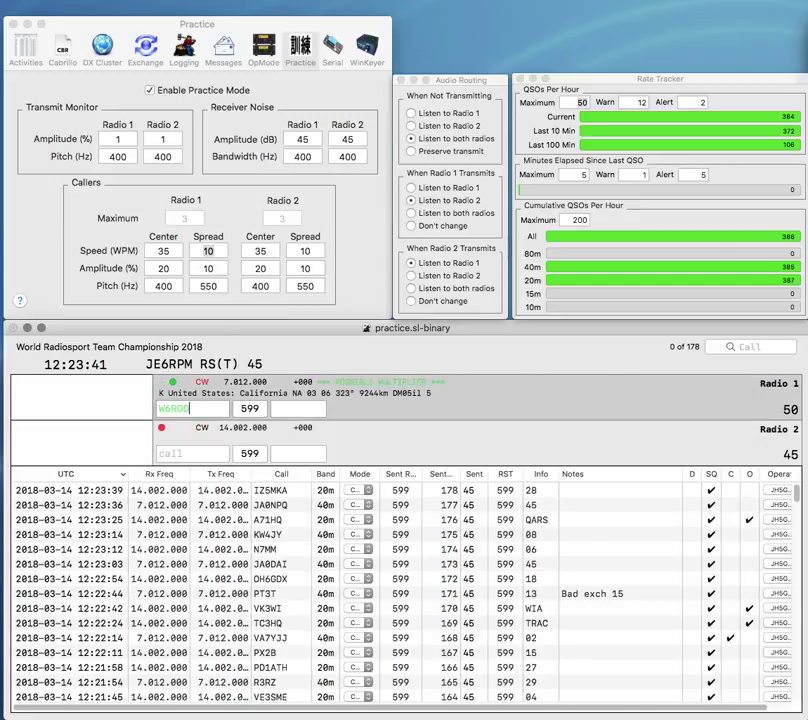
pyautogui.press('space')
pyautogui.write('06')
pyautogui.press('Return')
pyautogui.write('U')
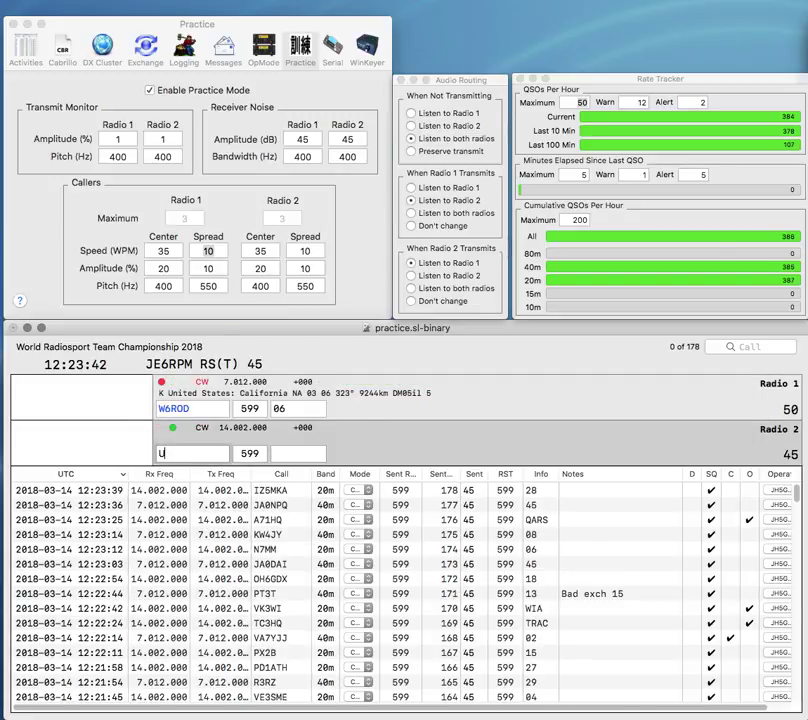
pyautogui.write('T5ZB')
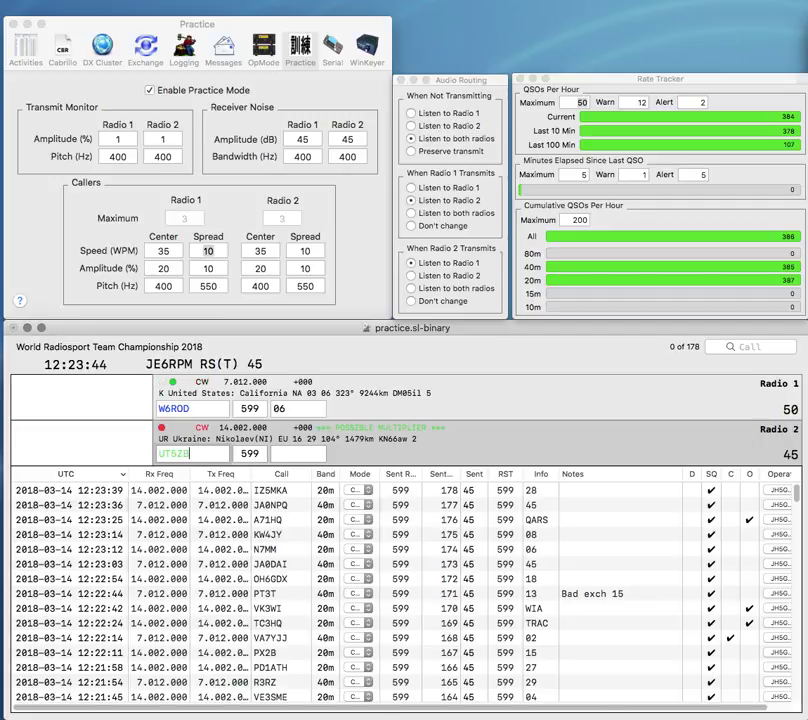
pyautogui.press('space')
pyautogui.write('29')
pyautogui.press('Return')
# - Change the received exchange of W6ROD to AC and log both W6ROD and UT5ZB
pyautogui.press('space')
pyautogui.write('AC')
pyautogui.press('Return')
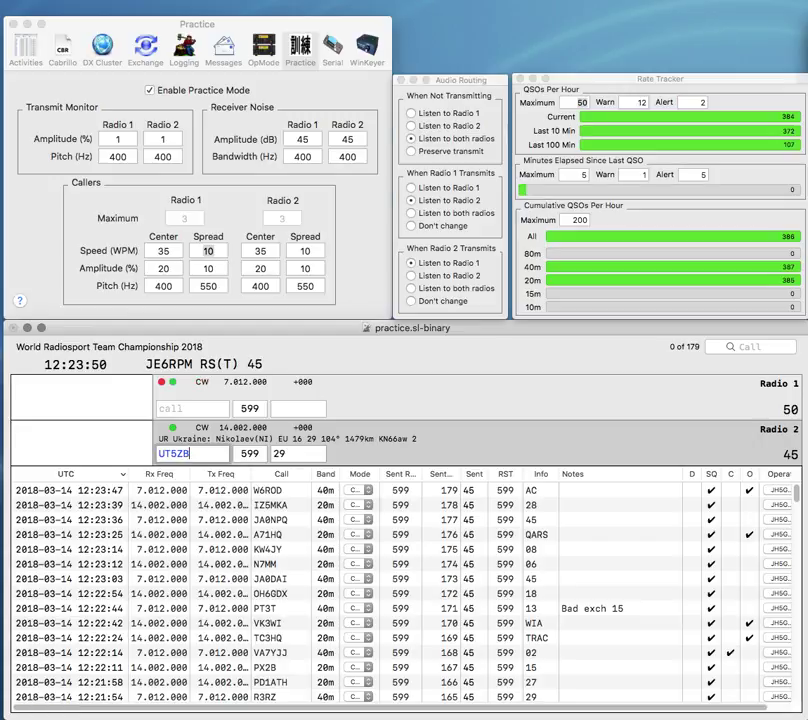
pyautogui.press('Return')
pyautogui.write('WBBIMY')
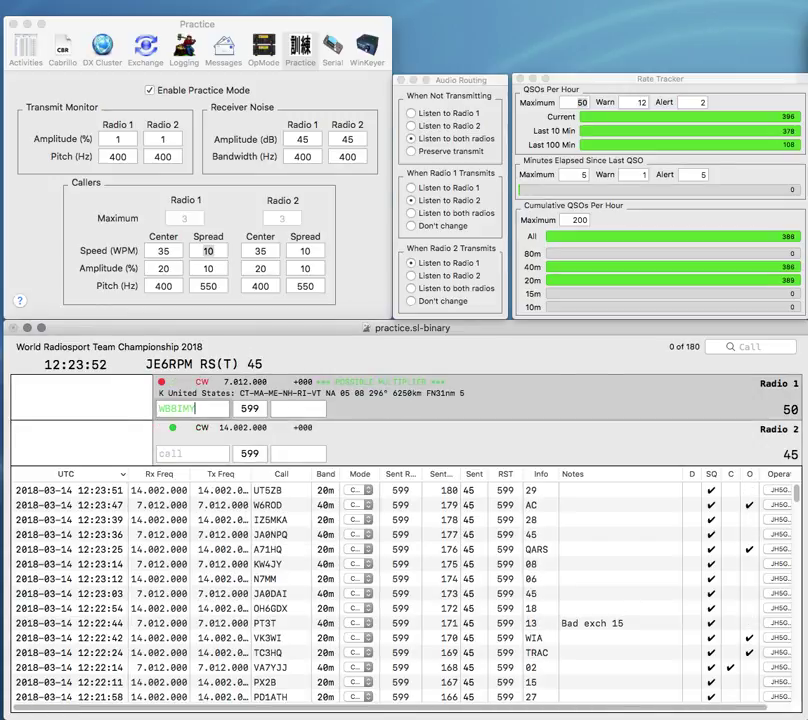
pyautogui.press('Return')
pyautogui.write('VE')
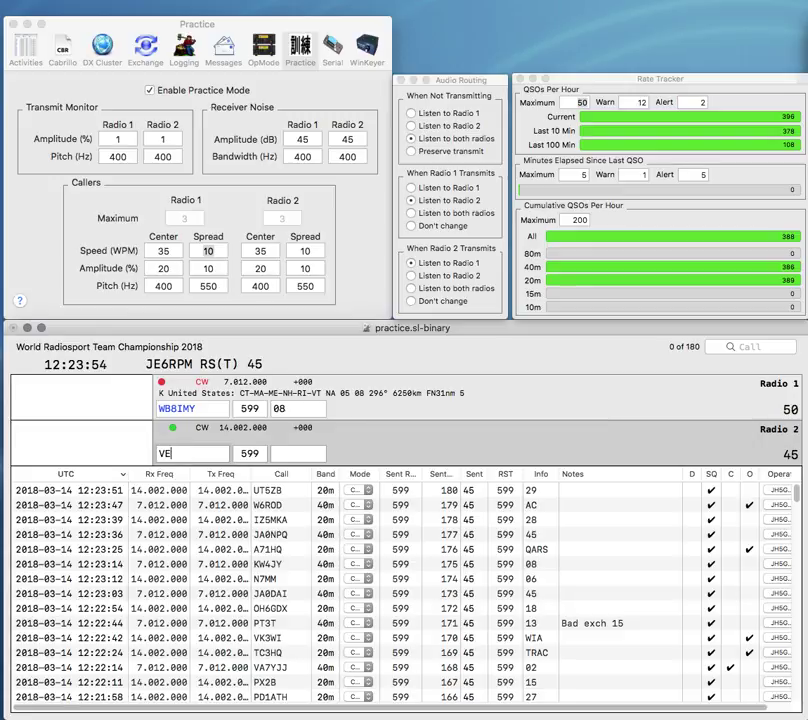
pyautogui.write('7DH')
pyautogui.press('Return')
pyautogui.press('Return')
pyautogui.press('Return')
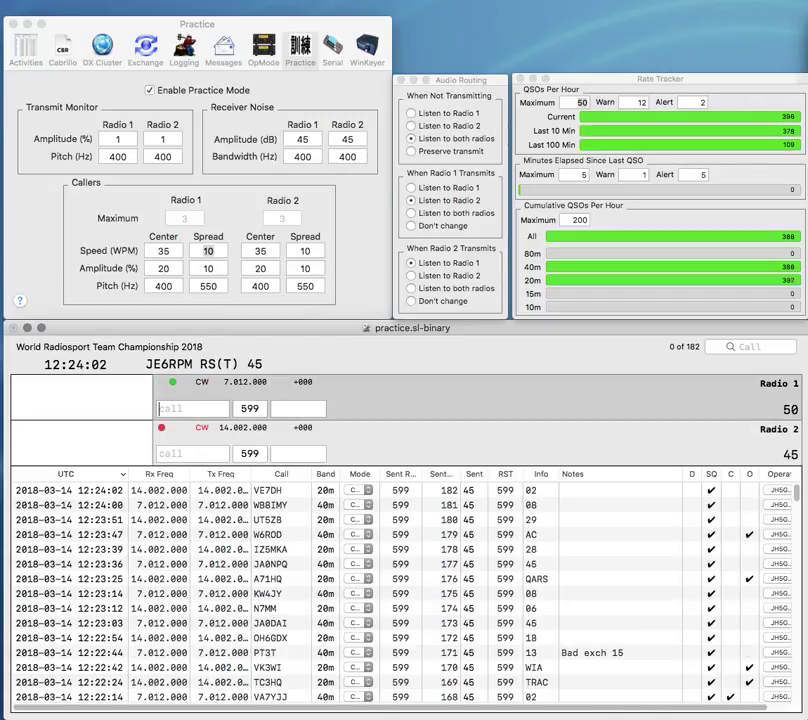
pyautogui.write('D')
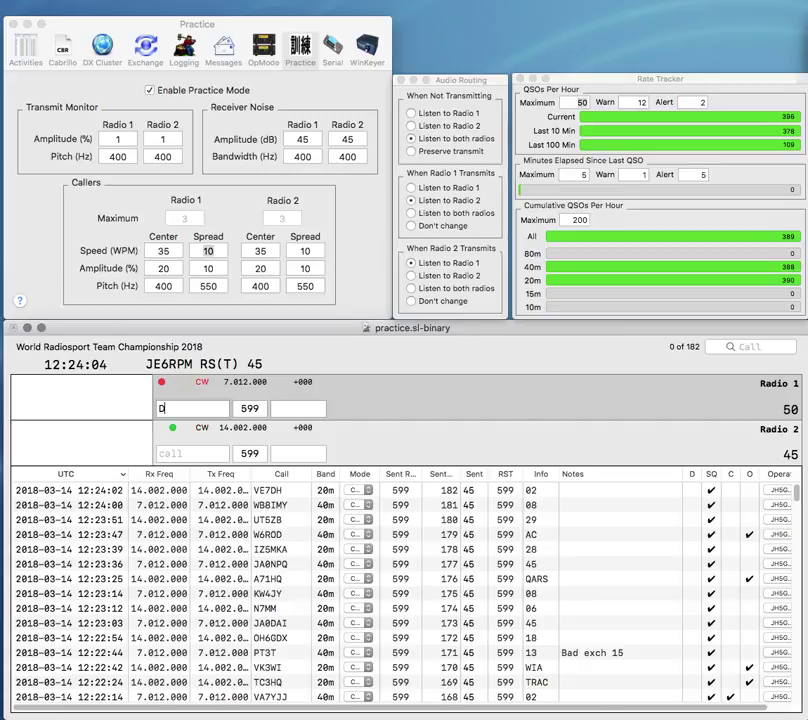
pyautogui.press('BackSpace')
pyautogui.press('BackSpace')
# - Call CQ on both radios and send the partial call KB on Radio 2
pyautogui.press('Down')
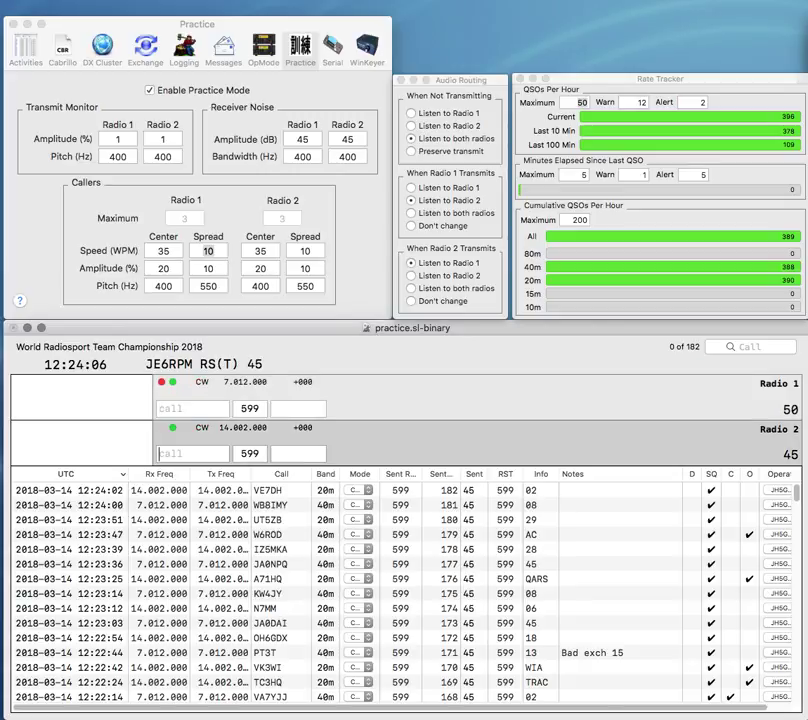
pyautogui.press('F1')
pyautogui.write('KB')
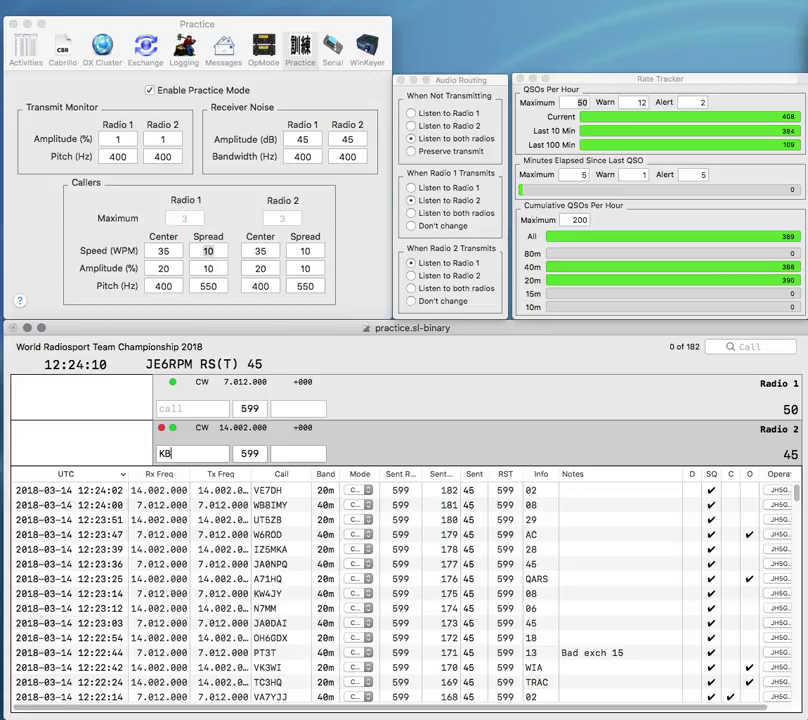
pyautogui.press('Up')
pyautogui.press('F1')
pyautogui.press('Down')
pyautogui.press('Return')
pyautogui.press('Up')
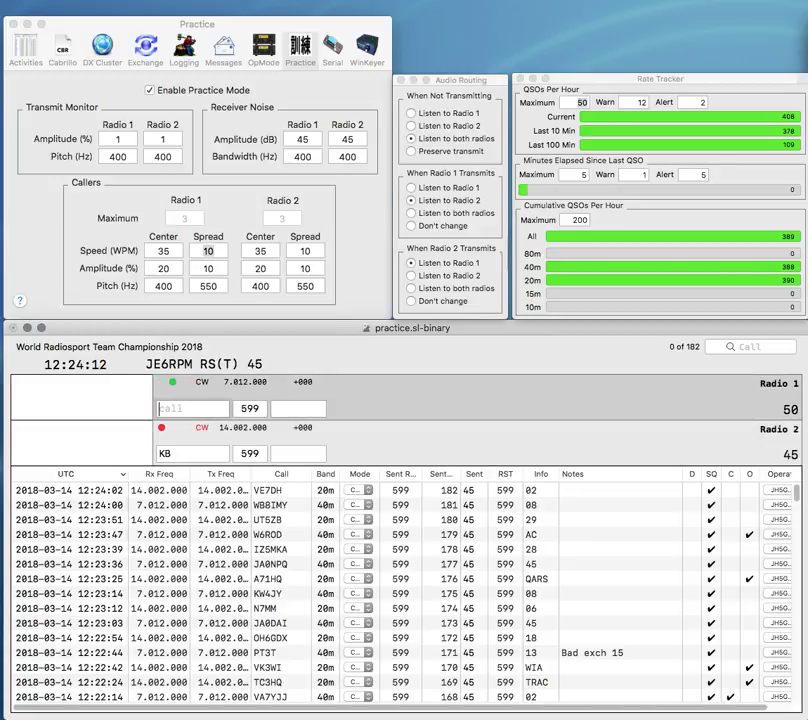
# - Enter DF1GC on Radio 1, complete the Radio 2 call as KB4LHP, and log them with exchanges 28 and 08
pyautogui.write('DF1GC')
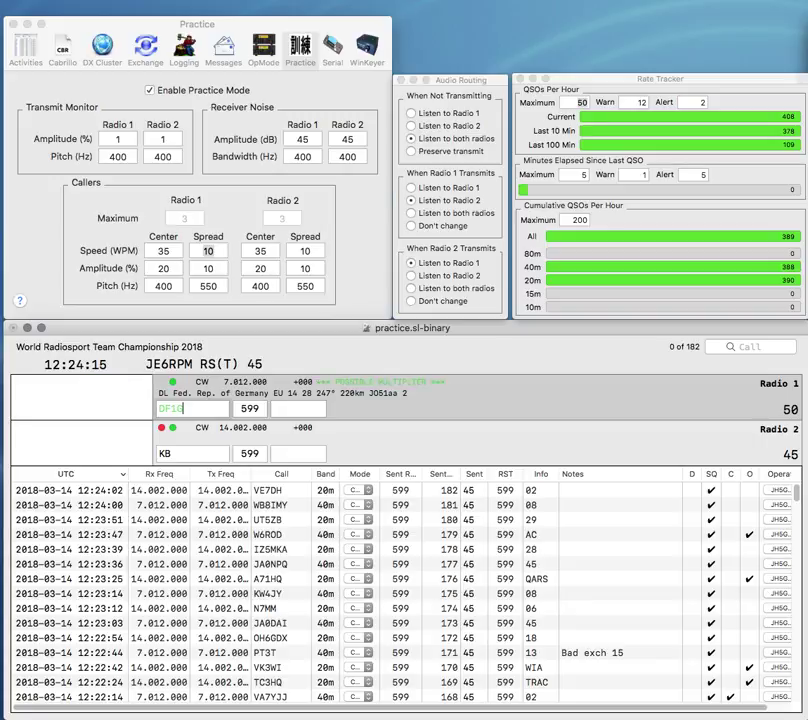
pyautogui.press('Return')
pyautogui.press('Down')
pyautogui.write('4')
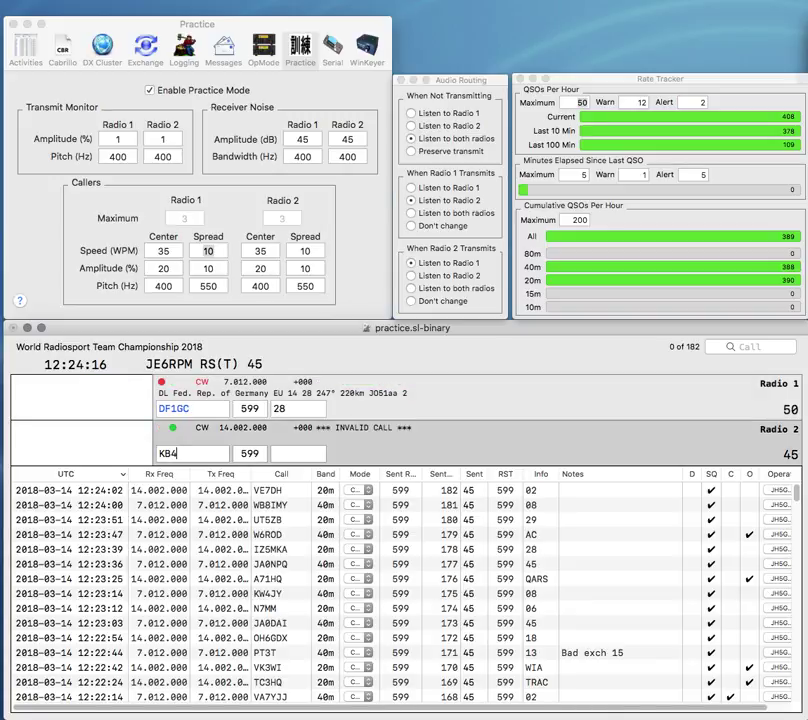
pyautogui.write('LHP')
pyautogui.press('Return')
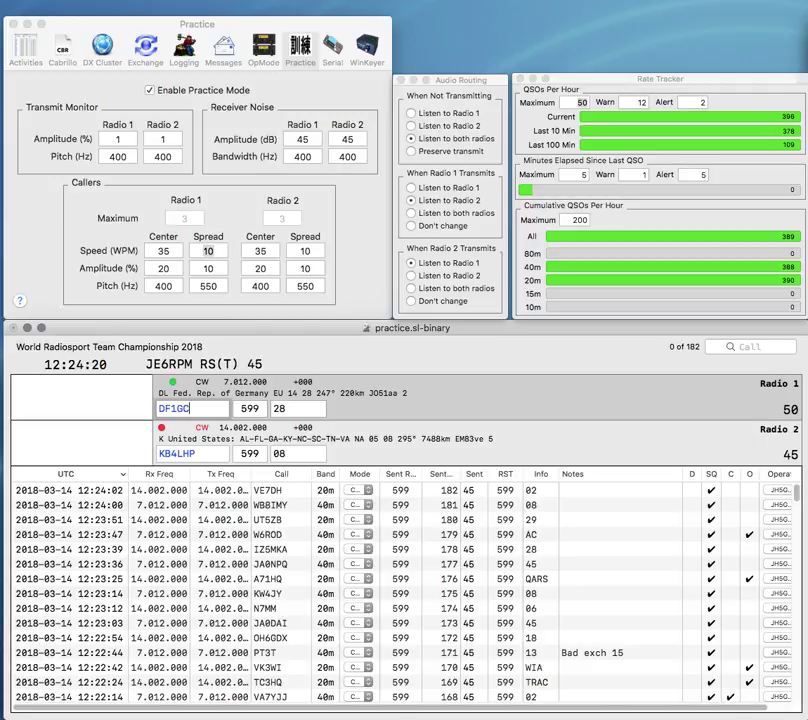
pyautogui.press('Return')
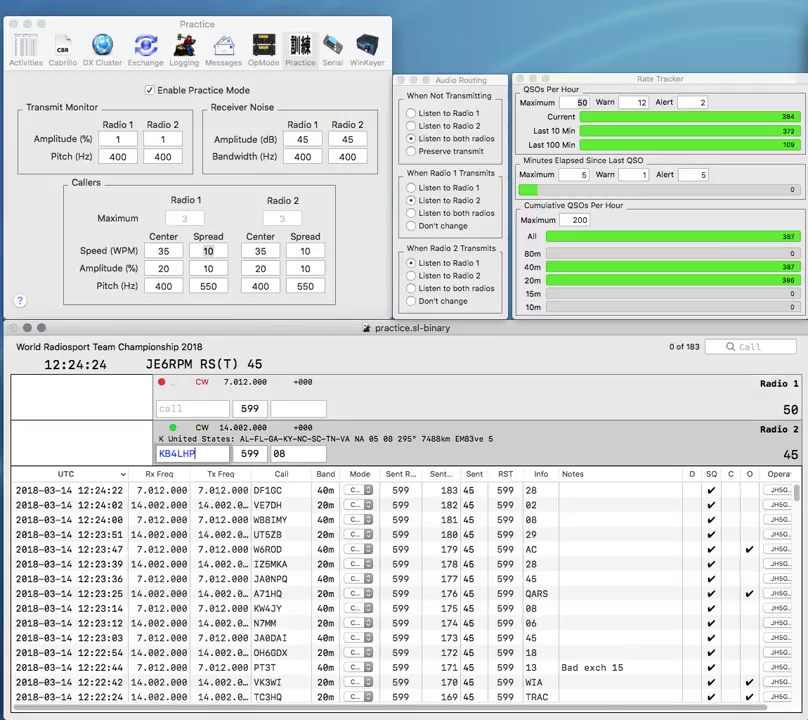
pyautogui.press('Return')
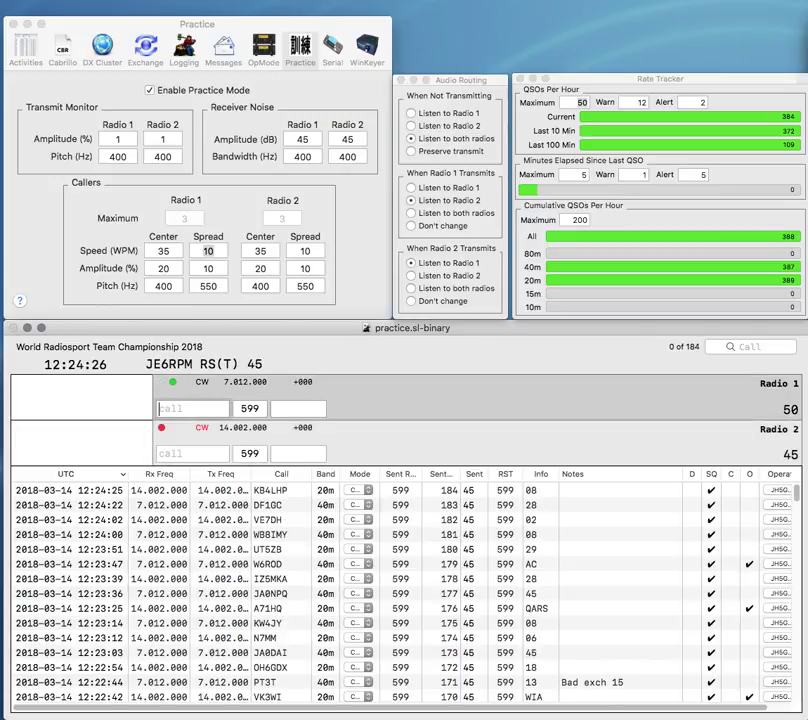
# - Enter the partial call AK on Radio 1 and the call VE7NY on Radio 2
pyautogui.write('ACK')
pyautogui.press('BackSpace')
pyautogui.press('BackSpace')
pyautogui.write('K')
pyautogui.press('Return')
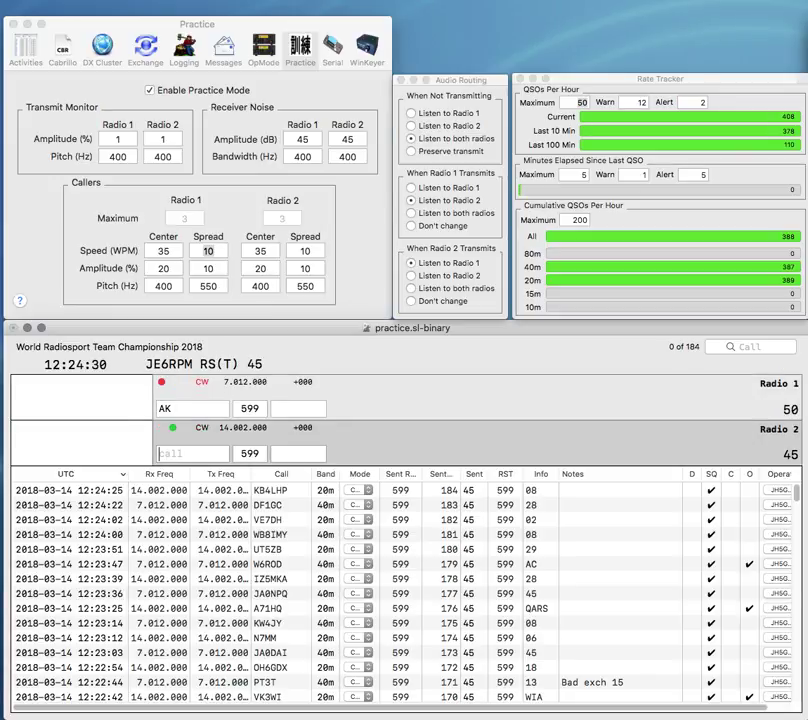
pyautogui.write('VE7')
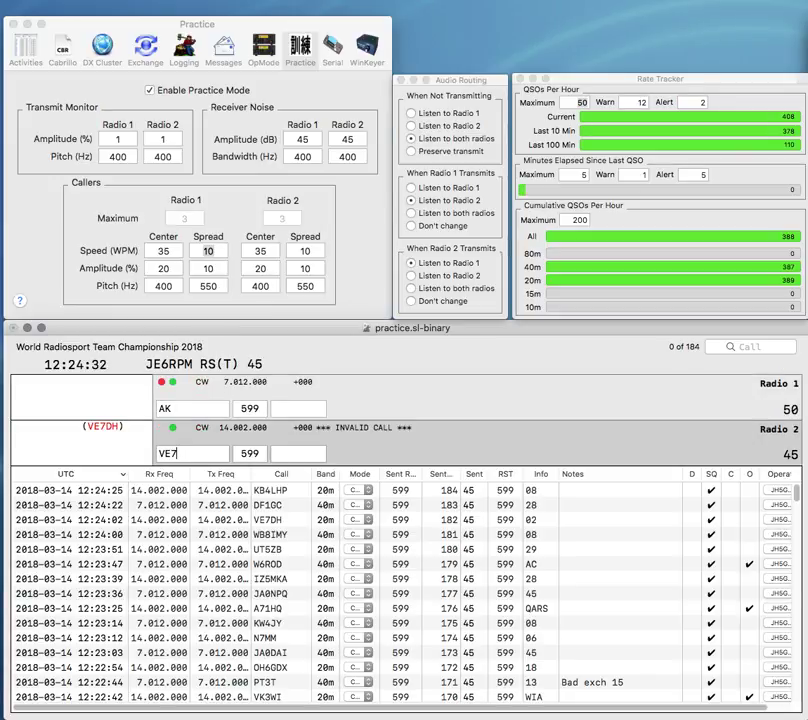
pyautogui.write('NY')
pyautogui.press('Return')
# - Extend the partial Radio 1 call to 5AKM and log VE7NY on Radio 2 with exchange 02
pyautogui.write('K')
pyautogui.press('BackSpace')
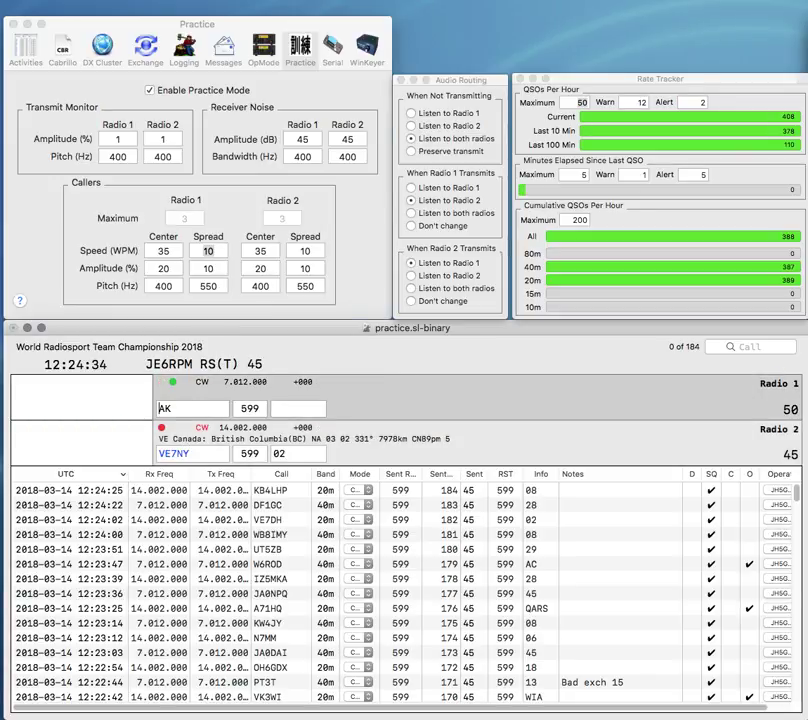
pyautogui.write('5AKM')
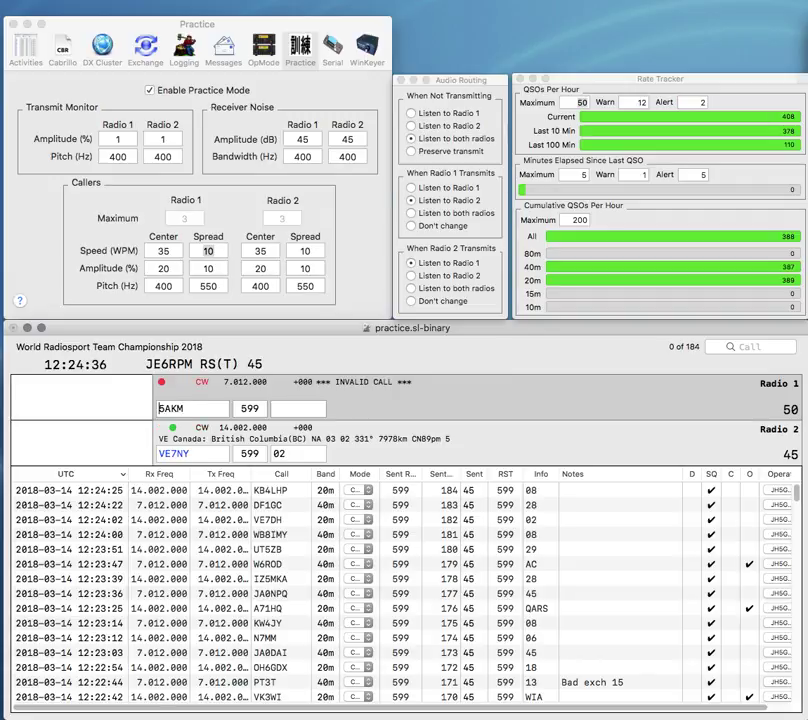
pyautogui.press('Return')
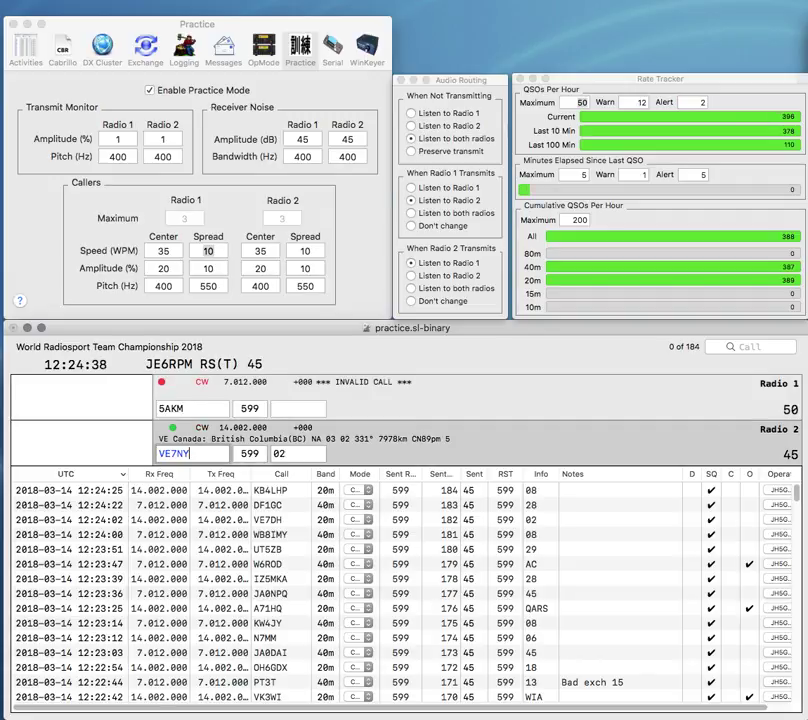
pyautogui.press('Return')
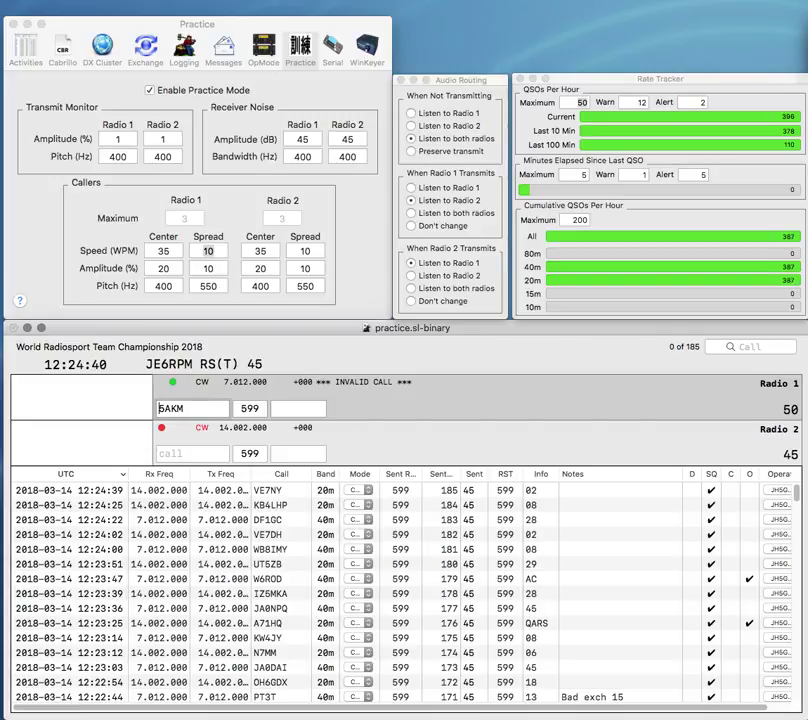
# - Complete the Radio 1 call as 5Q5AKM, enter the partial call H on Radio 2, and log 5Q5AKM with exchange 18
pyautogui.write('5Q')
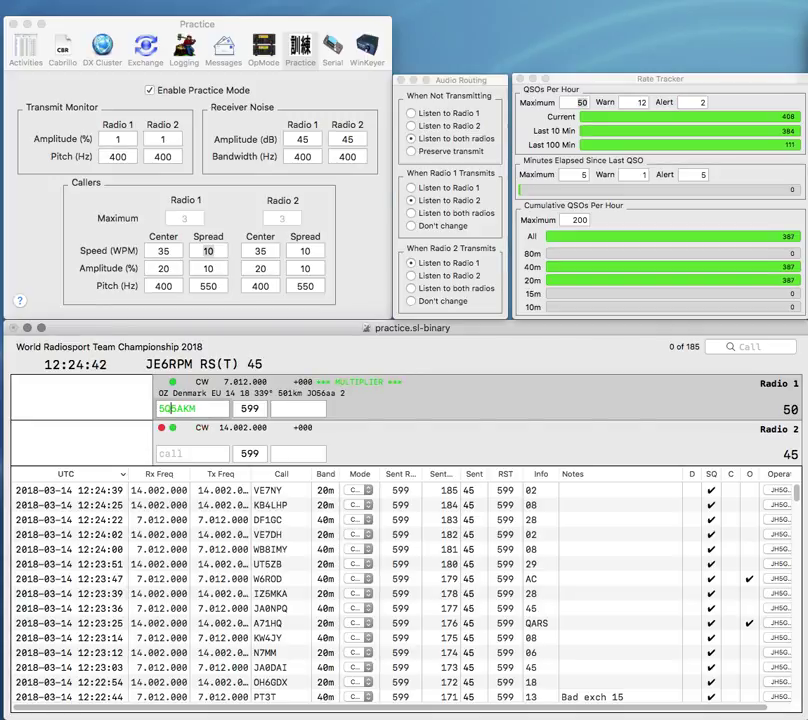
pyautogui.press('Return')
pyautogui.write('18N')
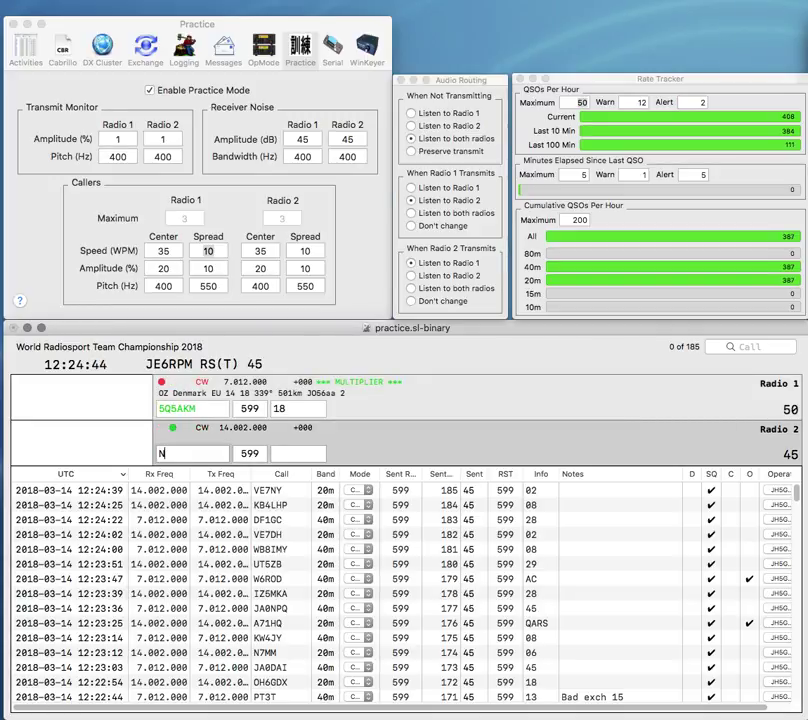
pyautogui.press('Return')
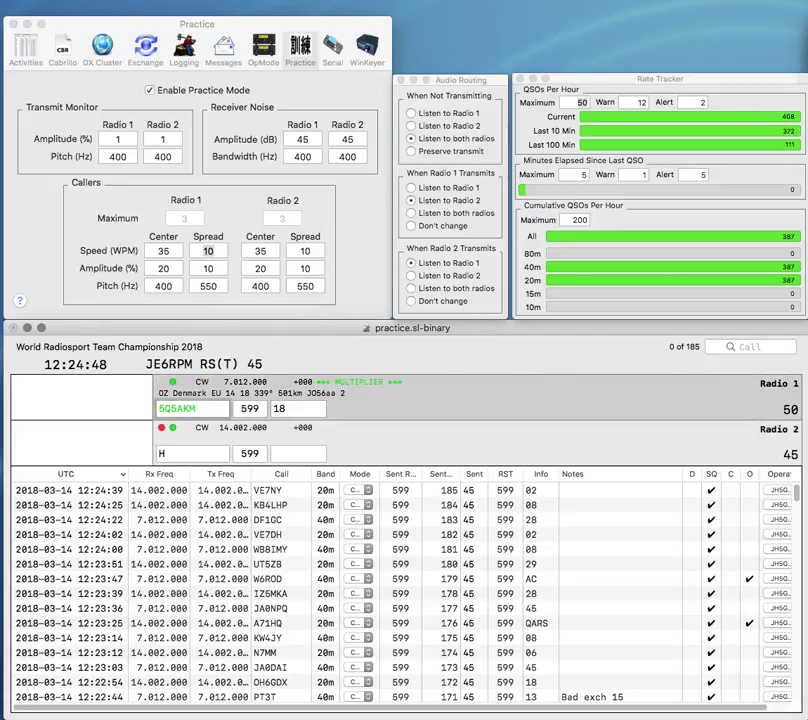
pyautogui.press('Return')
# - Extend the partial Radio 2 call to KKWH and enter the partial call 4ISH on Radio 1
pyautogui.write('K')
pyautogui.write('K')
pyautogui.write('W')
pyautogui.press('Return')
pyautogui.write('4IW')
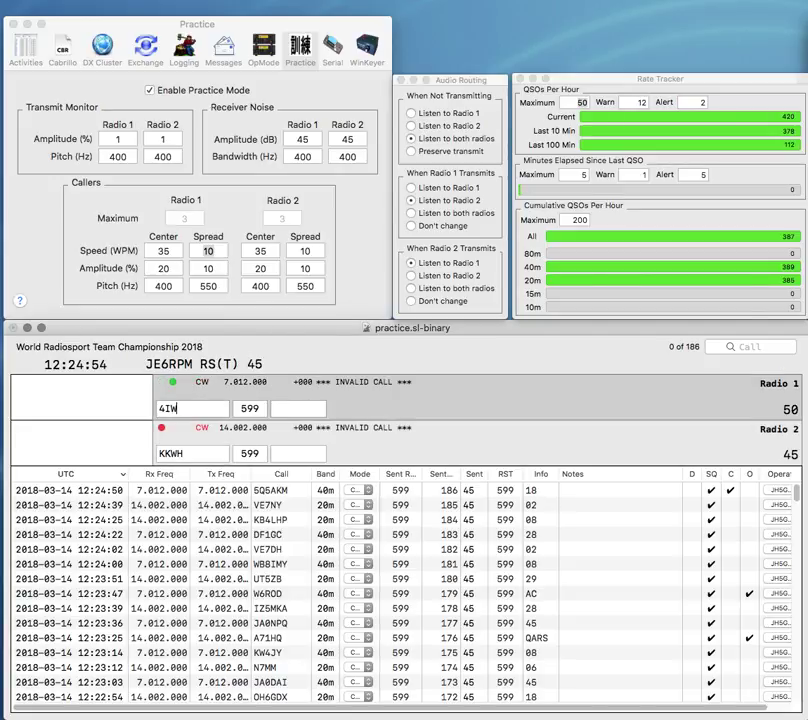
pyautogui.write('H')
pyautogui.press('\\')
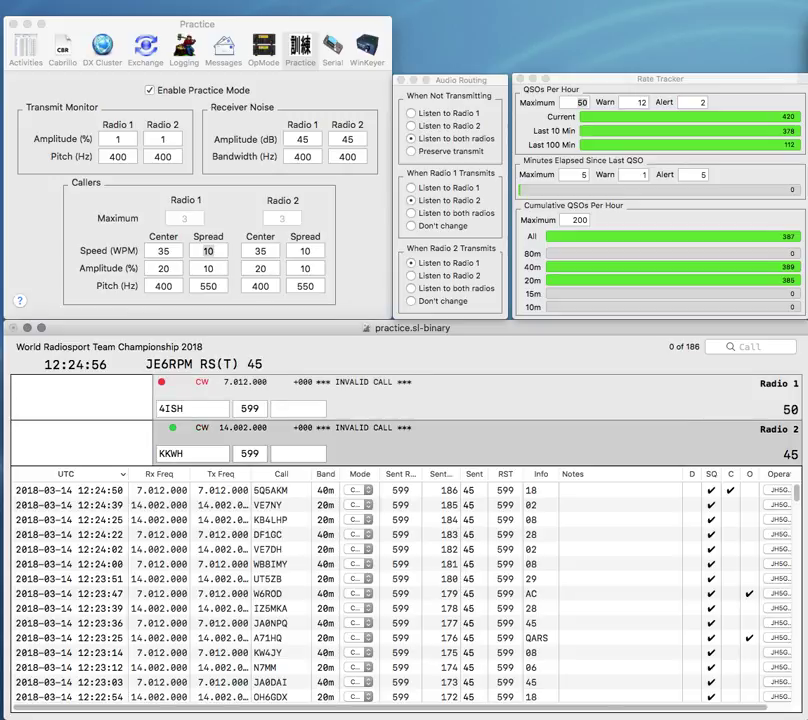
# - Complete the Radio 2 call as KG7KVH and log it with exchange 06
pyautogui.write('G7')
pyautogui.press('space')
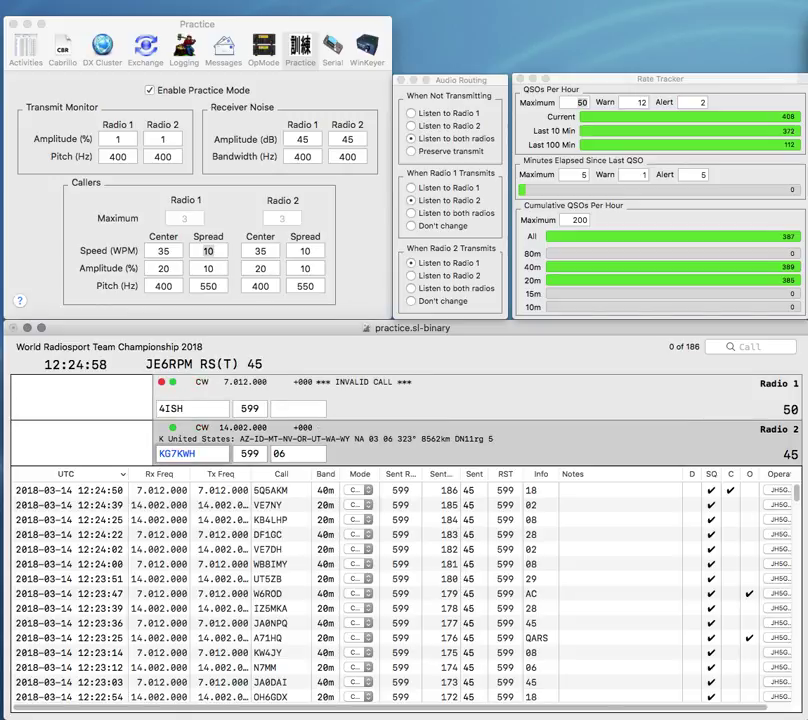
pyautogui.press('Return')
pyautogui.press('\\')
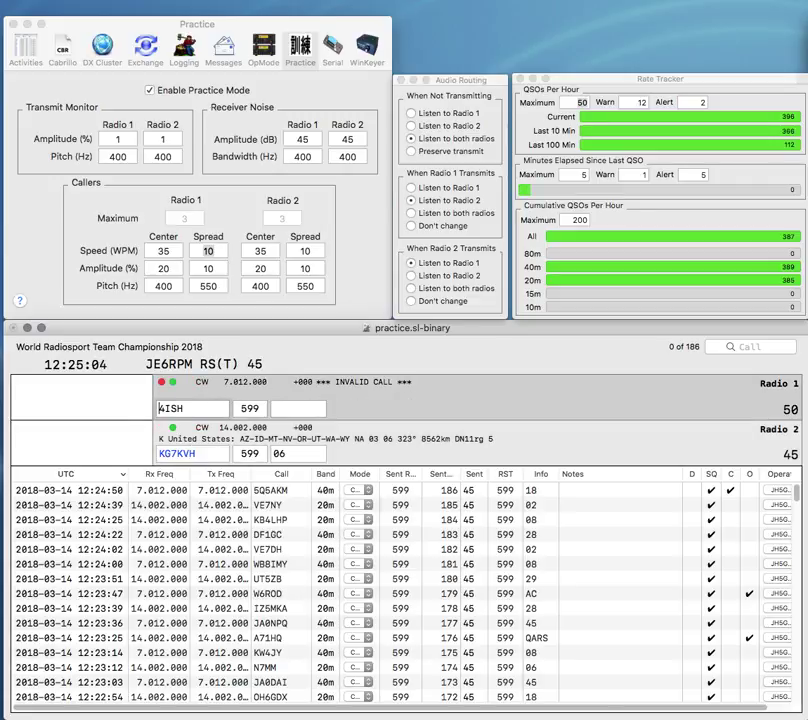
pyautogui.press('\\')
pyautogui.press('Return')
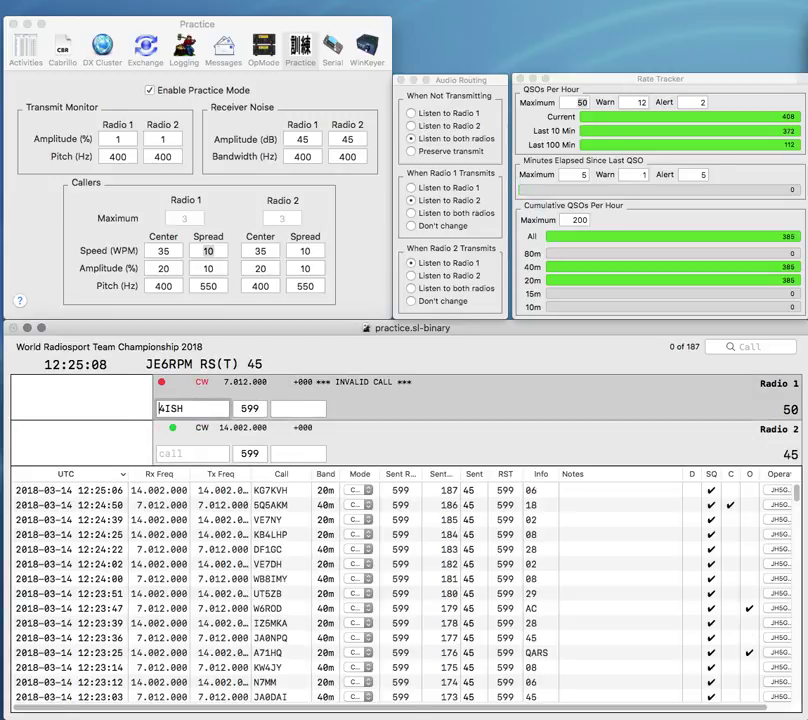
pyautogui.write('WD')
pyautogui.press('Return')
pyautogui.write('F')
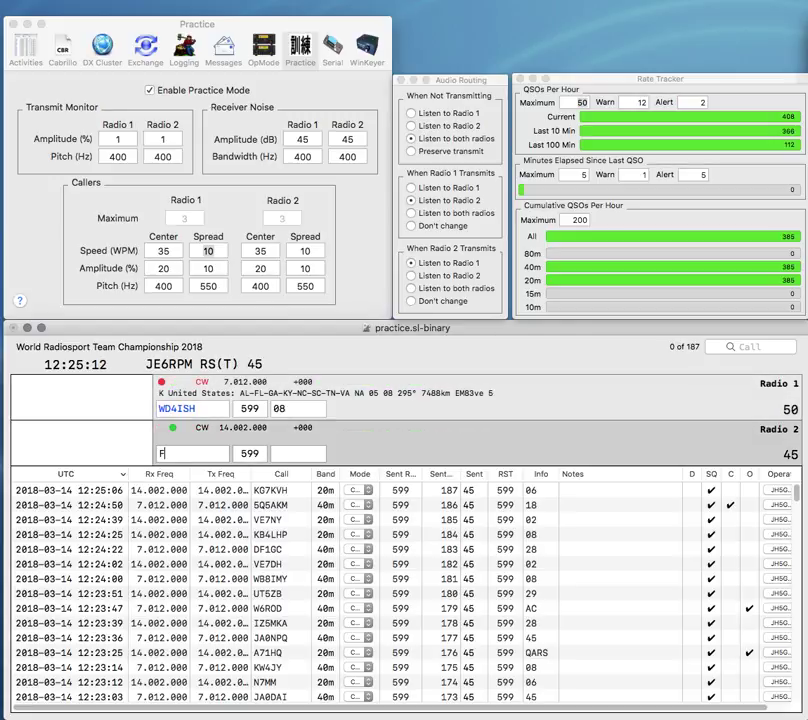
pyautogui.press('BackSpace')
pyautogui.write('NY')
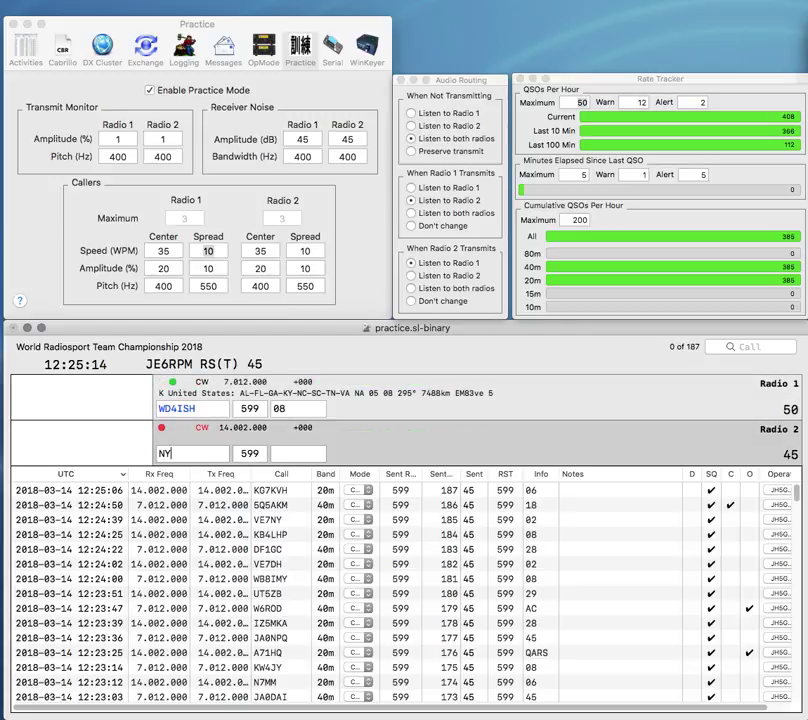
# - Correct the Radio 1 call to WD4ISK and send the corrected call
pyautogui.press('Delete')
pyautogui.write('K')
pyautogui.press('Return')
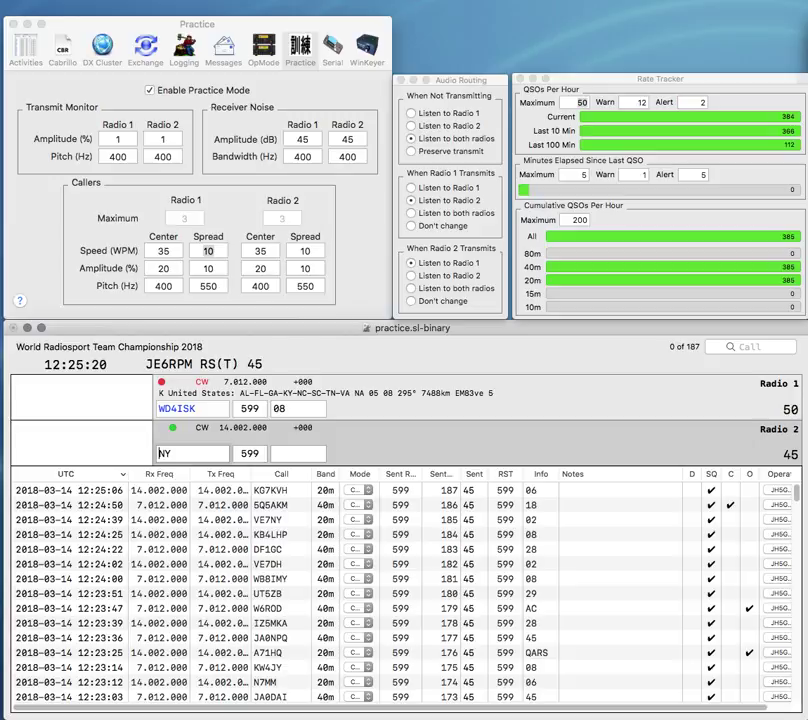
pyautogui.press('Return')
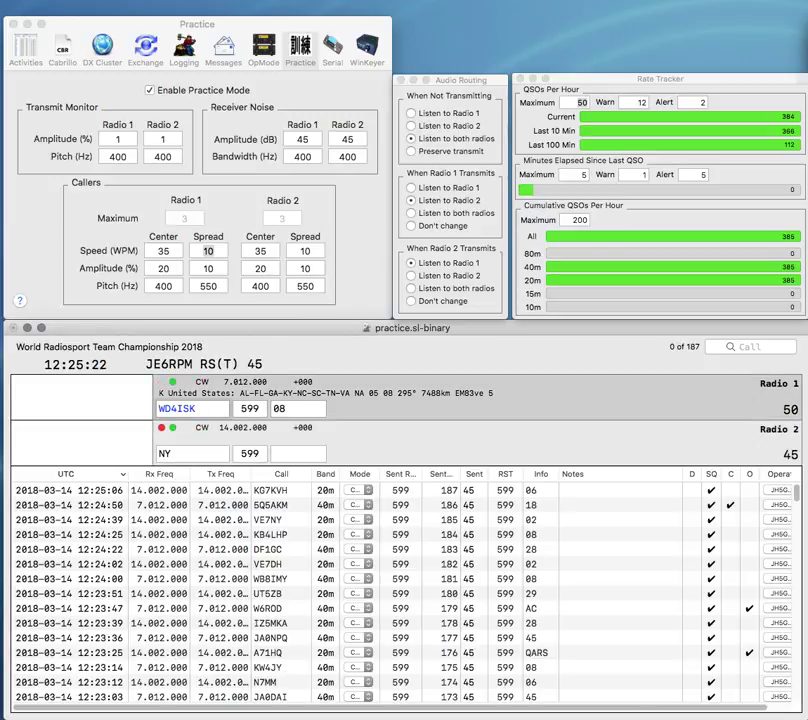
pyautogui.press('Return')
pyautogui.write('FG8')
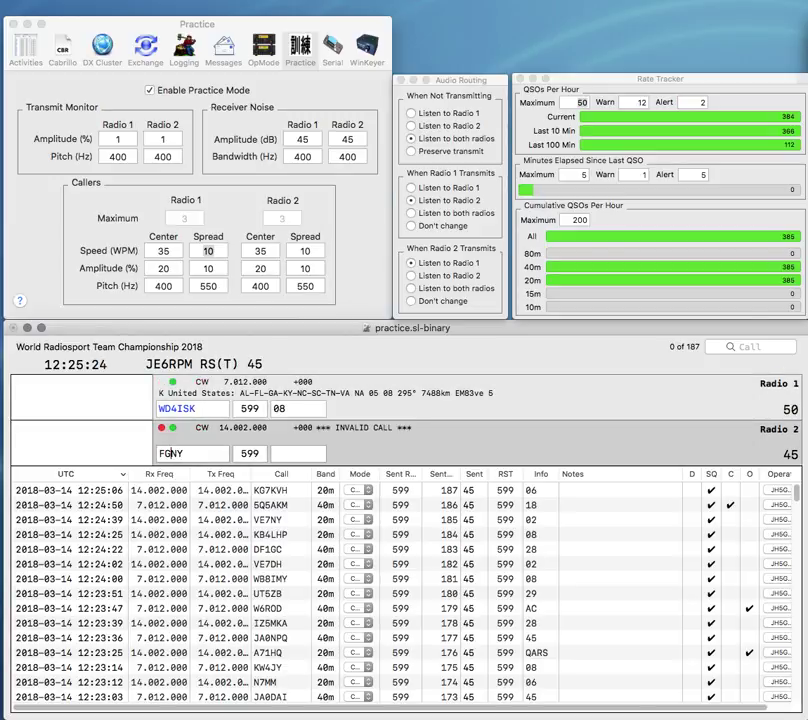
pyautogui.press('Return')
pyautogui.press('Return')
pyautogui.press('Return')
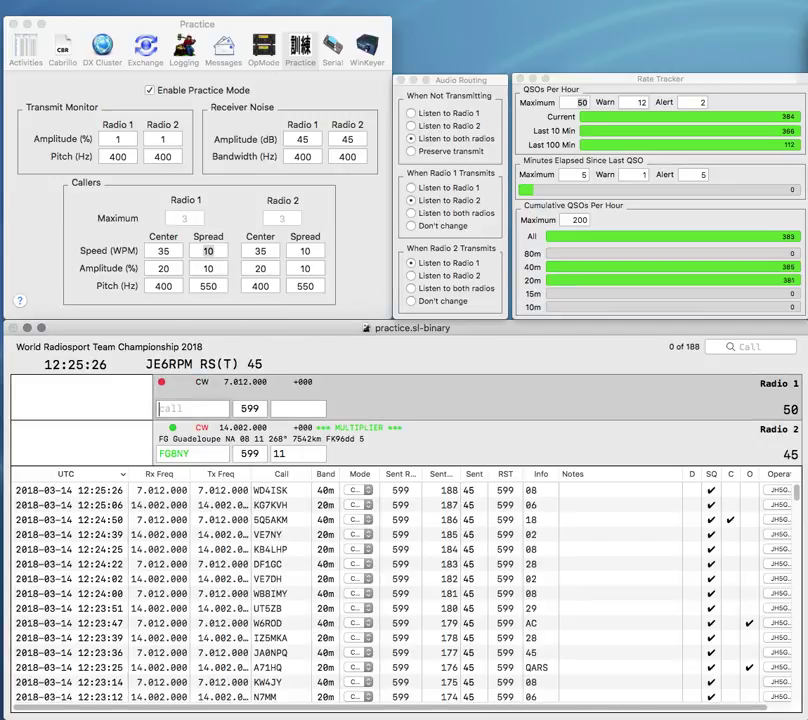
# - Enter the call ZL6HQ on Radio 1 and log FG8NY on Radio 2 with exchange 11
pyautogui.press('Return')
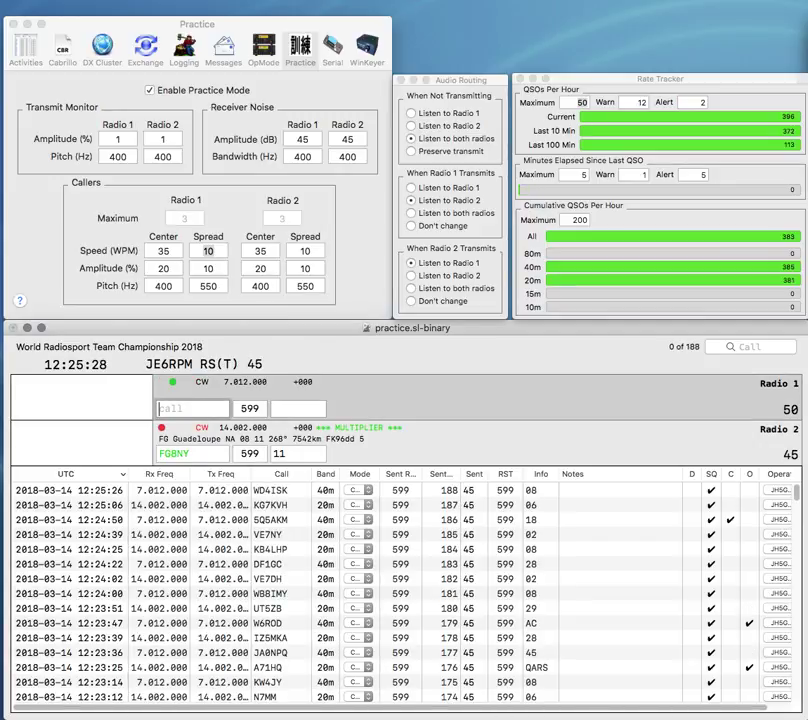
pyautogui.write('6HQ')
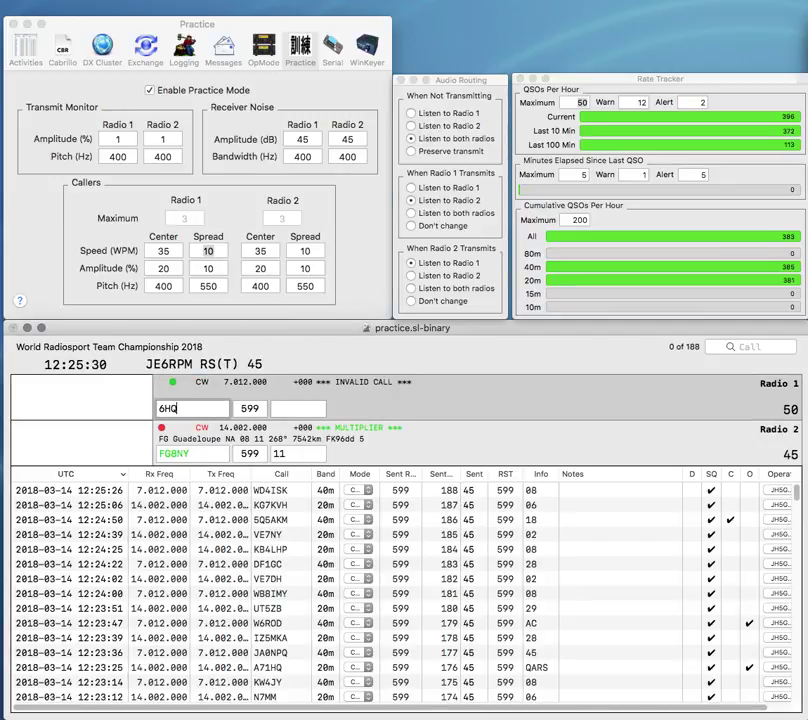
pyautogui.press('Home')
pyautogui.write('ZL')
pyautogui.press('Return')
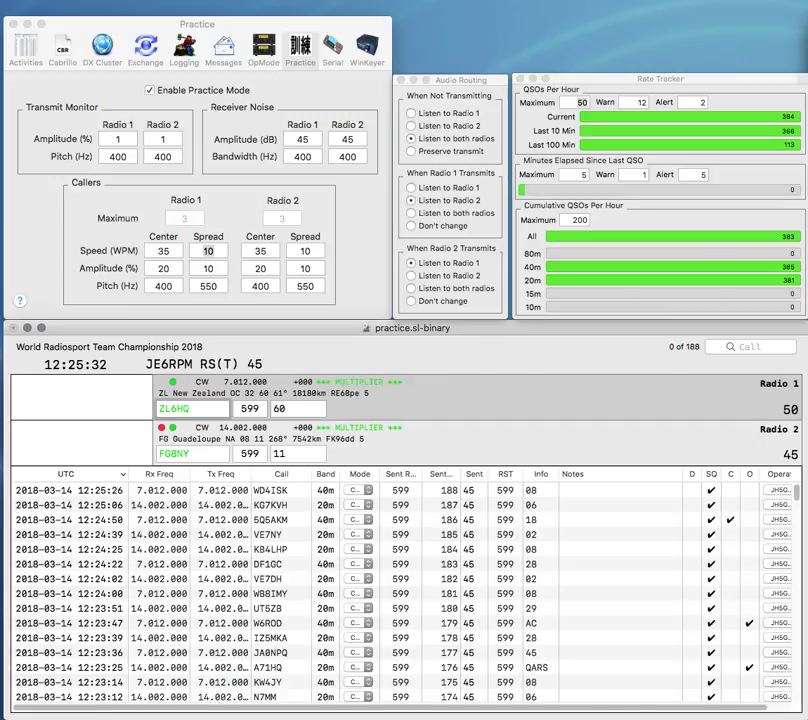
pyautogui.press('Return')
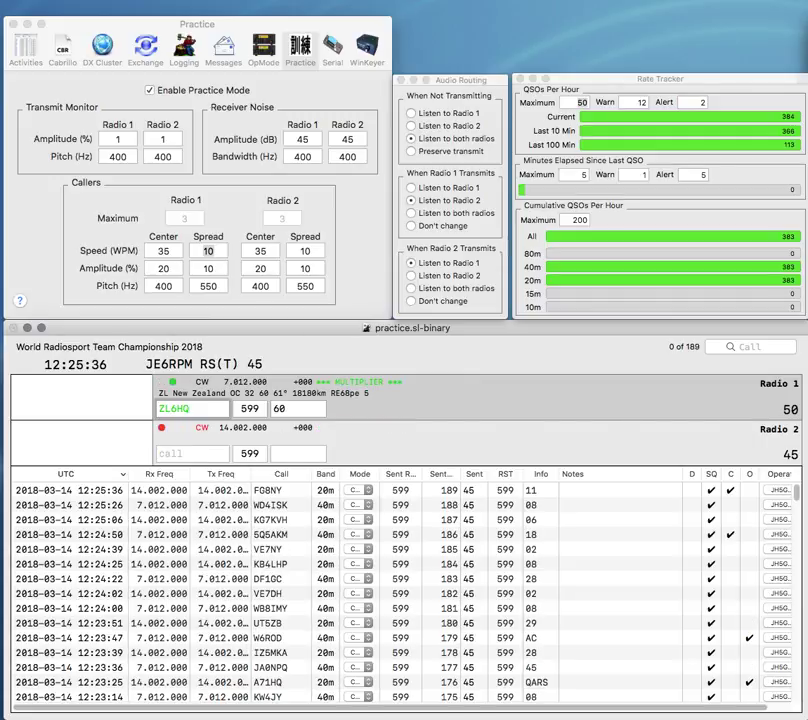
# - Replace the Radio 1 exchange with NZART and log ZL6HQ
pyautogui.write('ZA')
pyautogui.press('BackSpace')
pyautogui.press('BackSpace')
pyautogui.write('NAZ')
pyautogui.press('Tab')
pyautogui.press('Return')
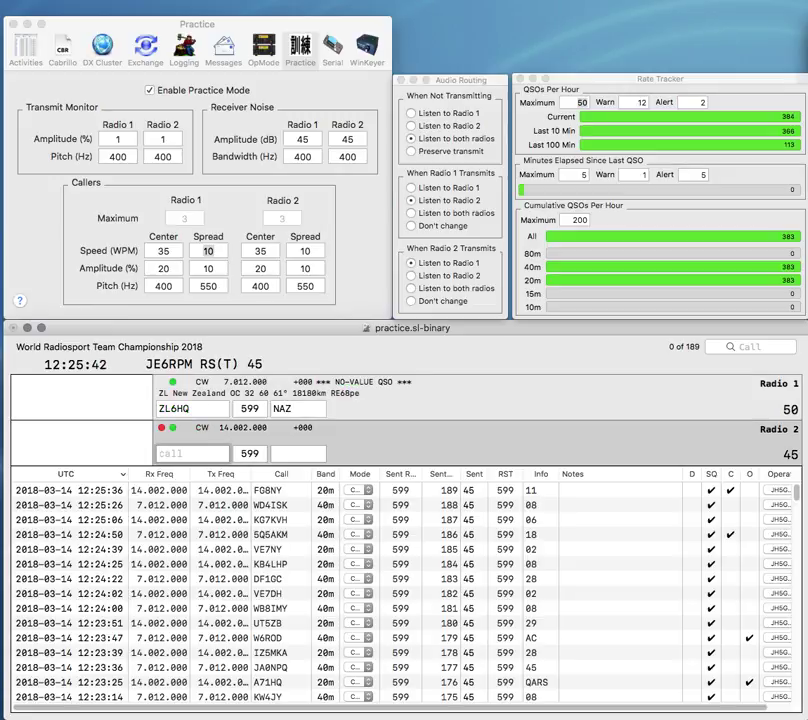
pyautogui.press('Tab')
pyautogui.press('BackSpace')
pyautogui.write('NZART')
pyautogui.press('Return')
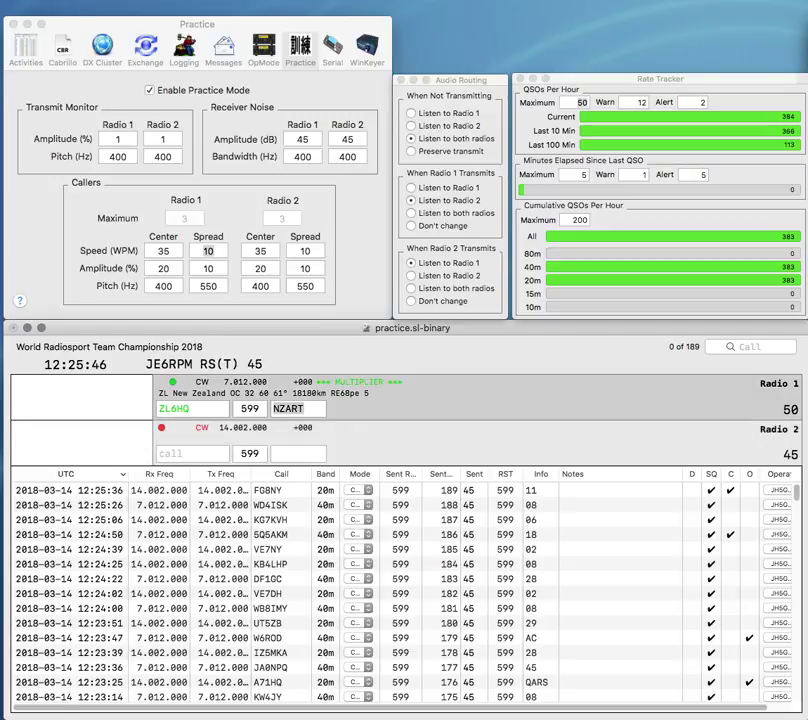
# - Enter the call S50HQ on Radio 2 and the call 4X4ARC on Radio 1
pyautogui.write('S50HQ')
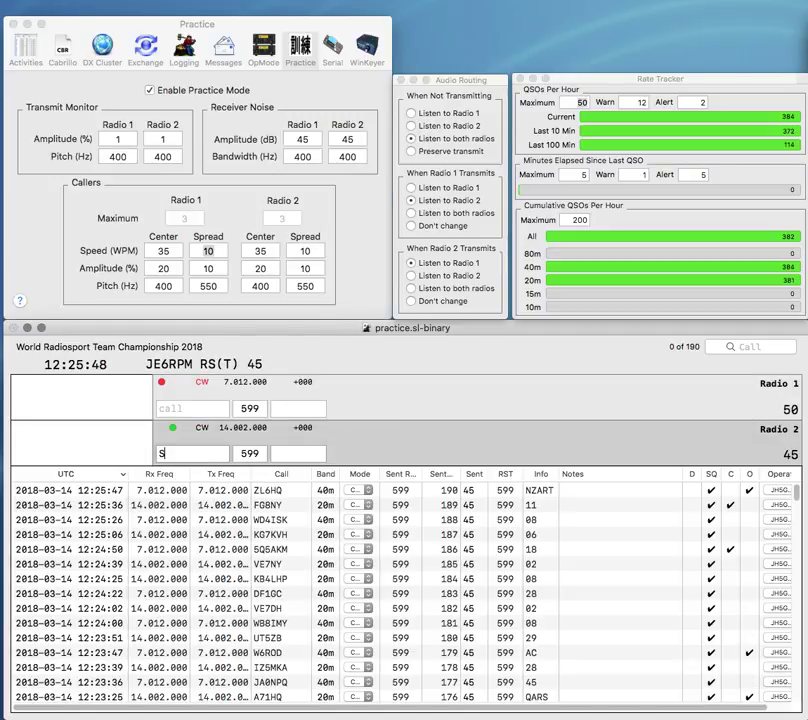
pyautogui.press('Return')
pyautogui.write('X4AR')
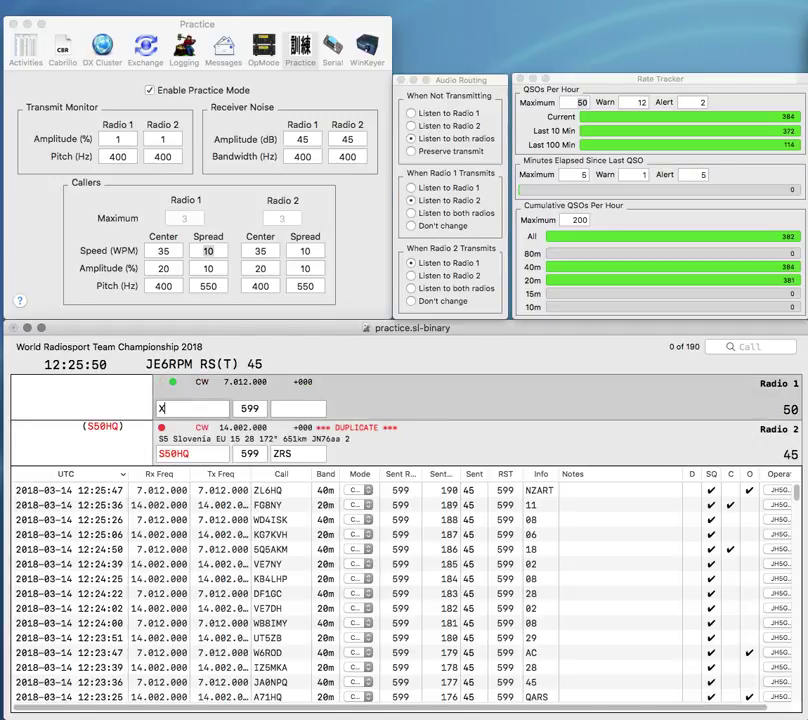
pyautogui.write('4X4ARC')
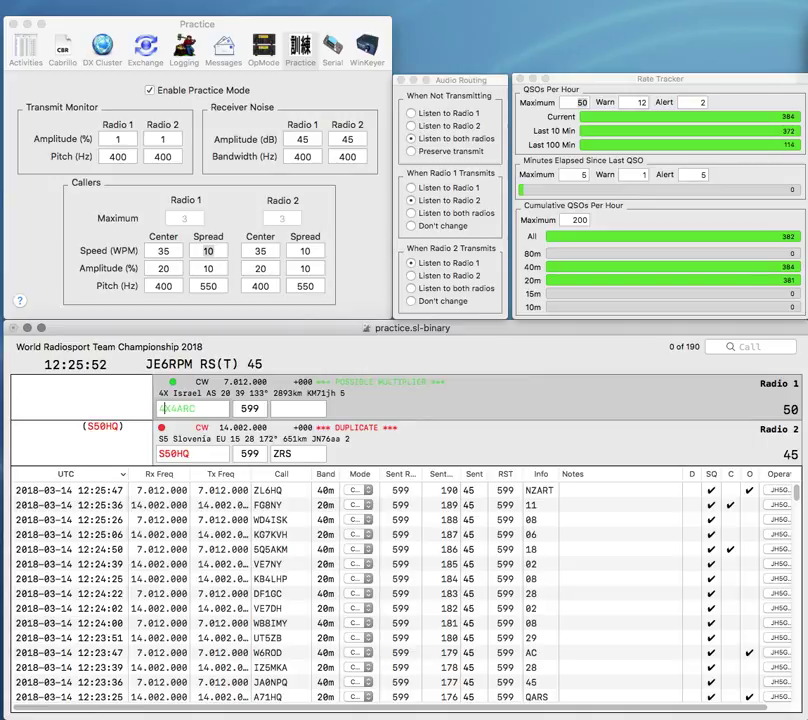
pyautogui.press('Return')
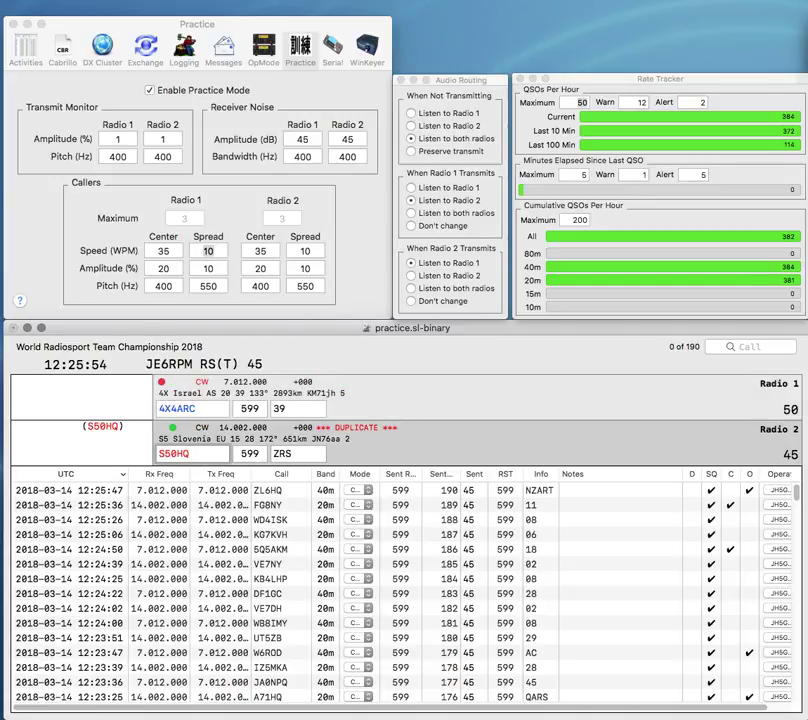
# - Log S50HQ on Radio 2 with exchange ZRS and 4X4ARC on Radio 1 with exchange IARC
pyautogui.press('Return')
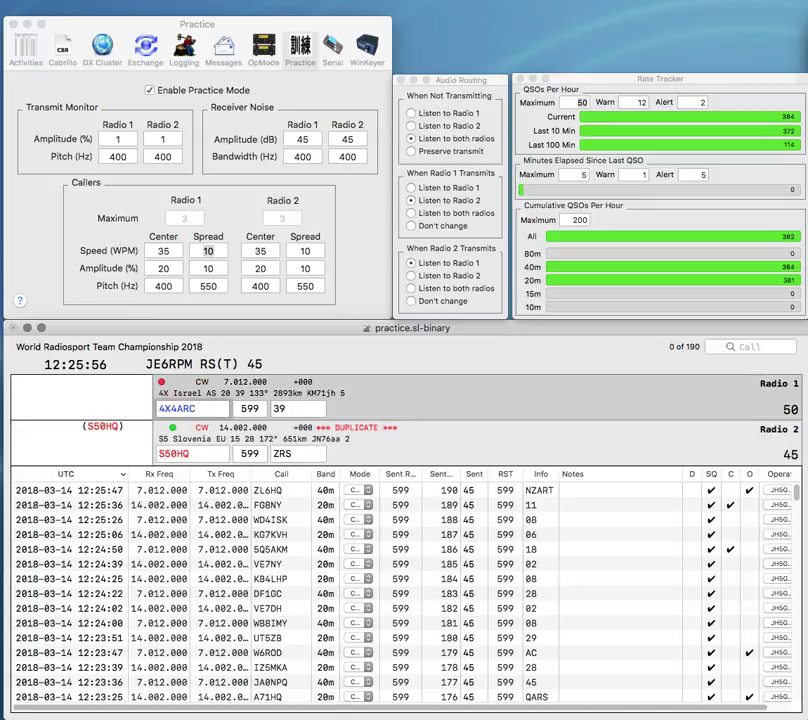
pyautogui.write('IARC')
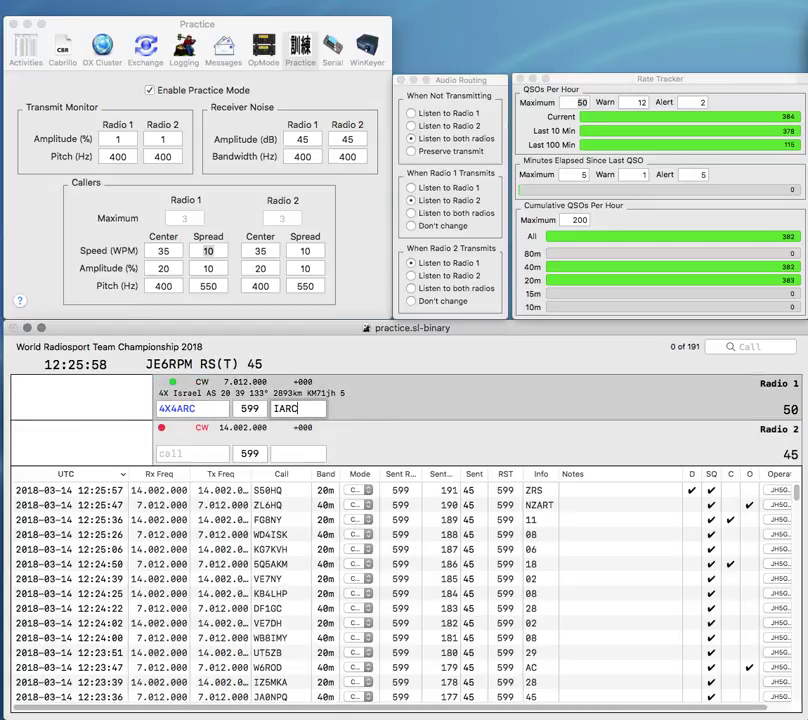
pyautogui.press('Return')
# - Enter the call DK8CX on Radio 2 and the call C40HQ on Radio 1
pyautogui.write('DK8CX')
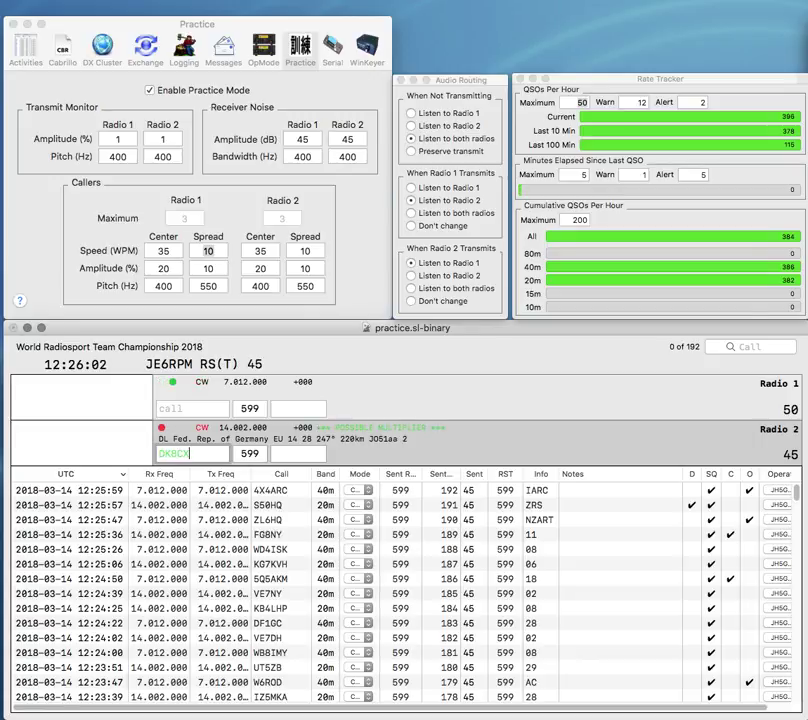
pyautogui.press('Return')
pyautogui.write('C4')
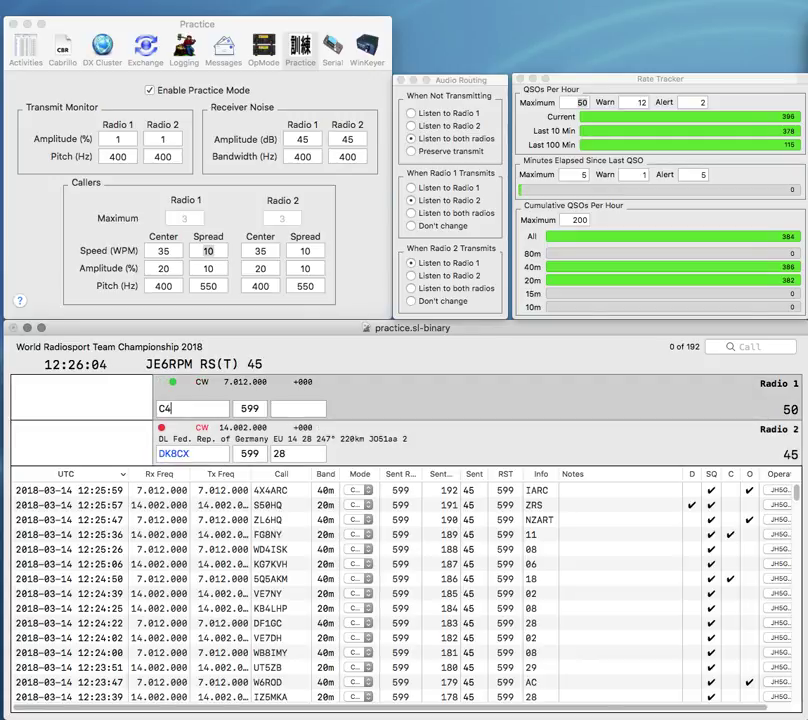
pyautogui.write('0H')
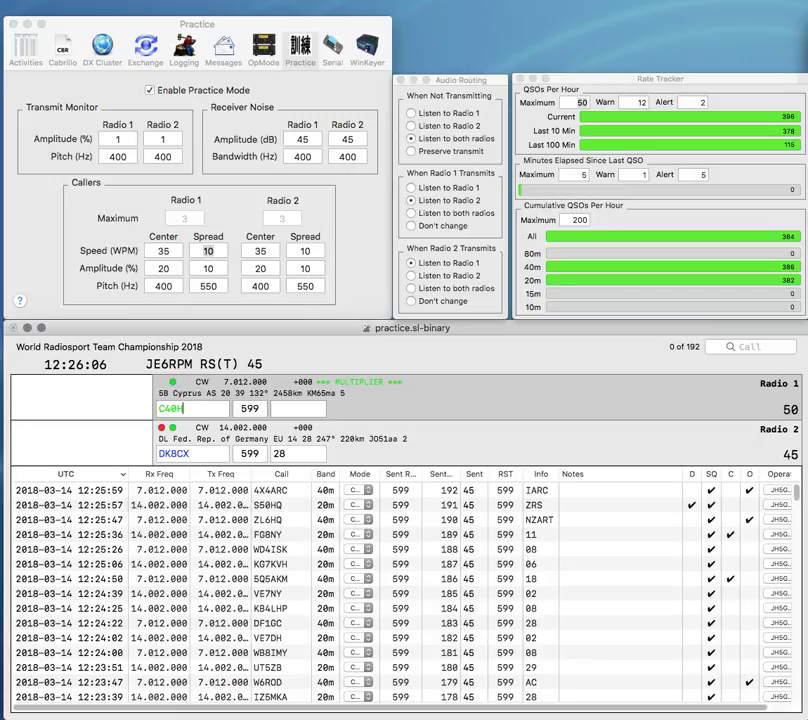
pyautogui.write('Q')
pyautogui.press('Return')
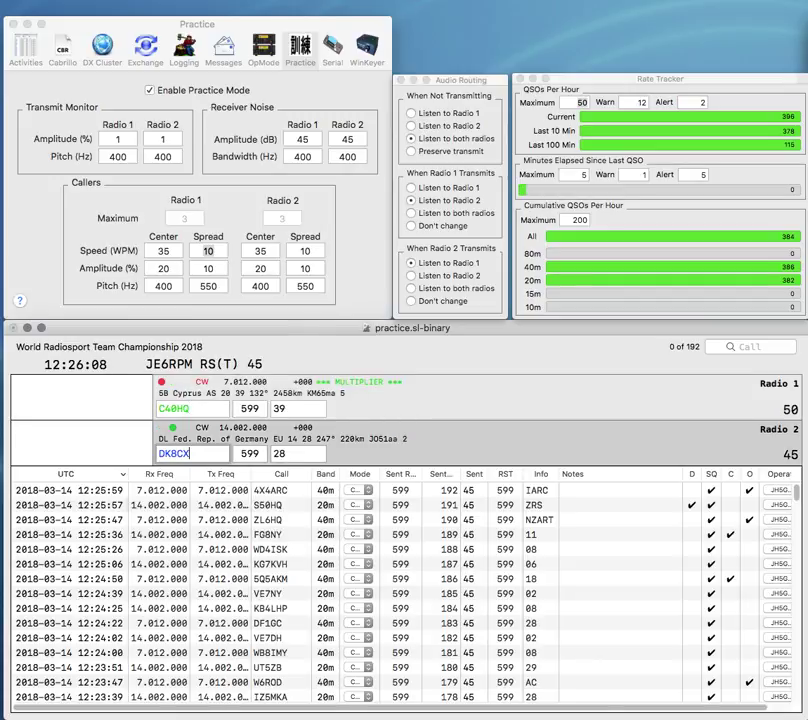
pyautogui.press('Return')
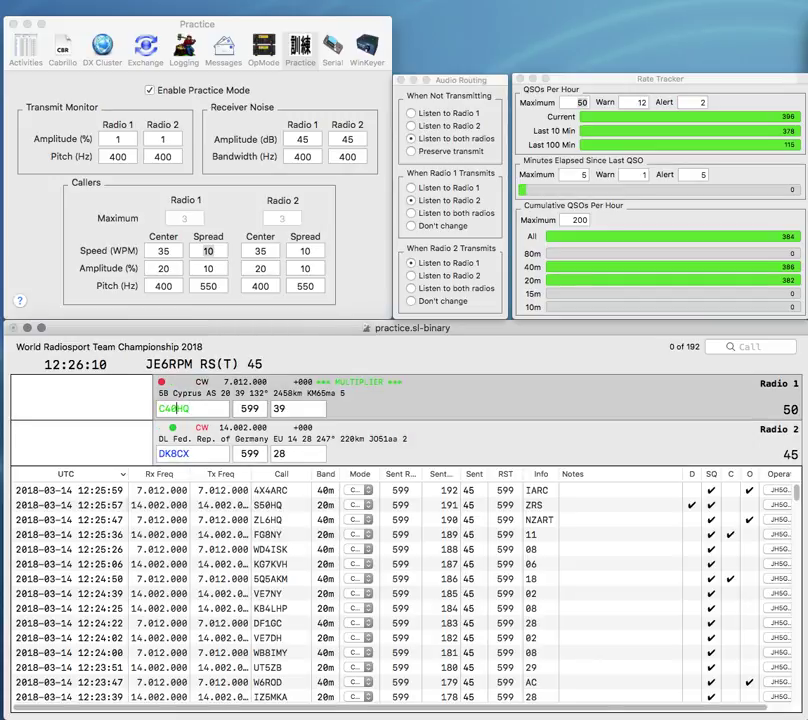
pyautogui.press('Delete')
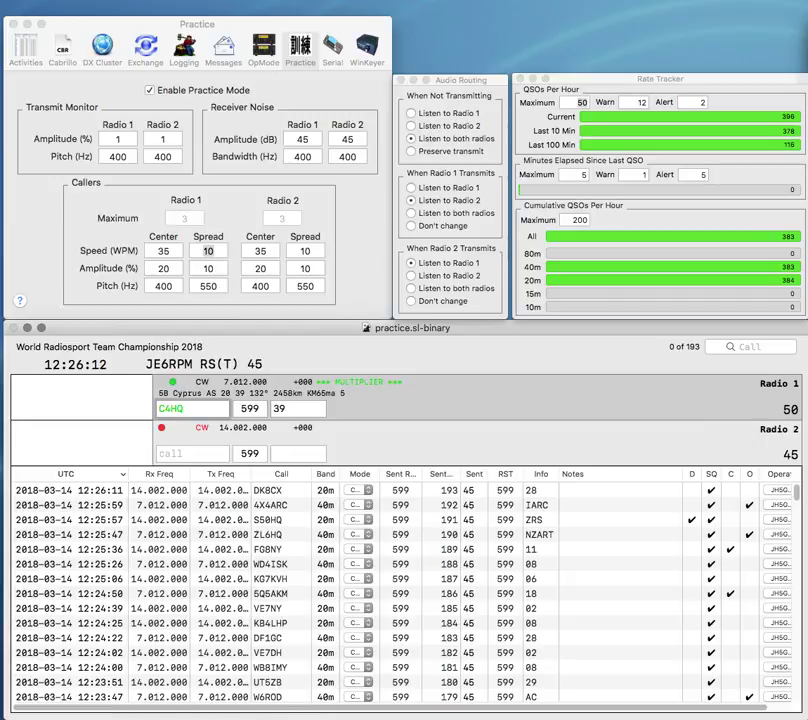
pyautogui.press('Return')
# - Enter the partial call 9A on Radio 2 and log C4HQ on Radio 1 with exchange CRAS
pyautogui.write('9A')
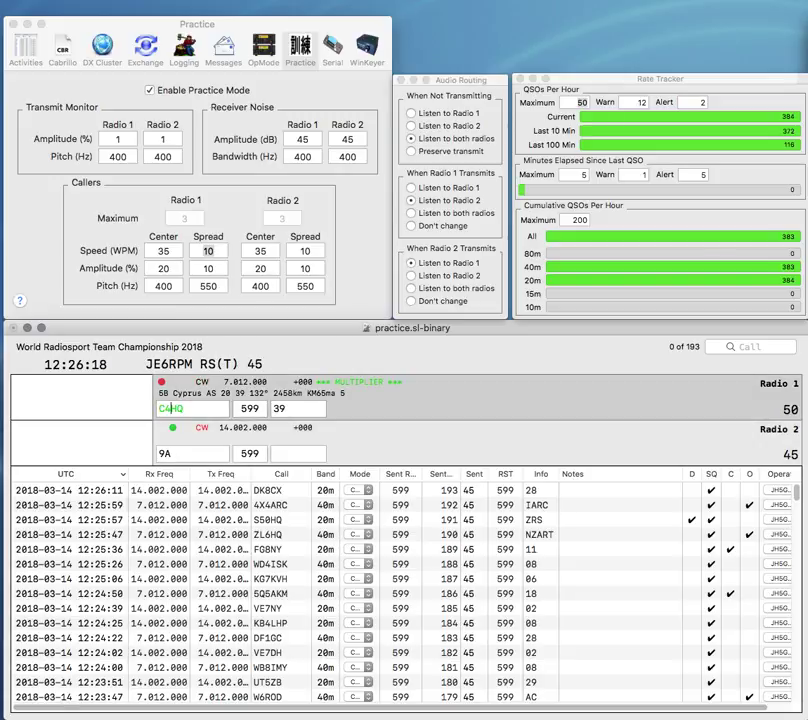
pyautogui.press('\\')
pyautogui.press('Tab')
pyautogui.press('BackSpace')
pyautogui.write('39')
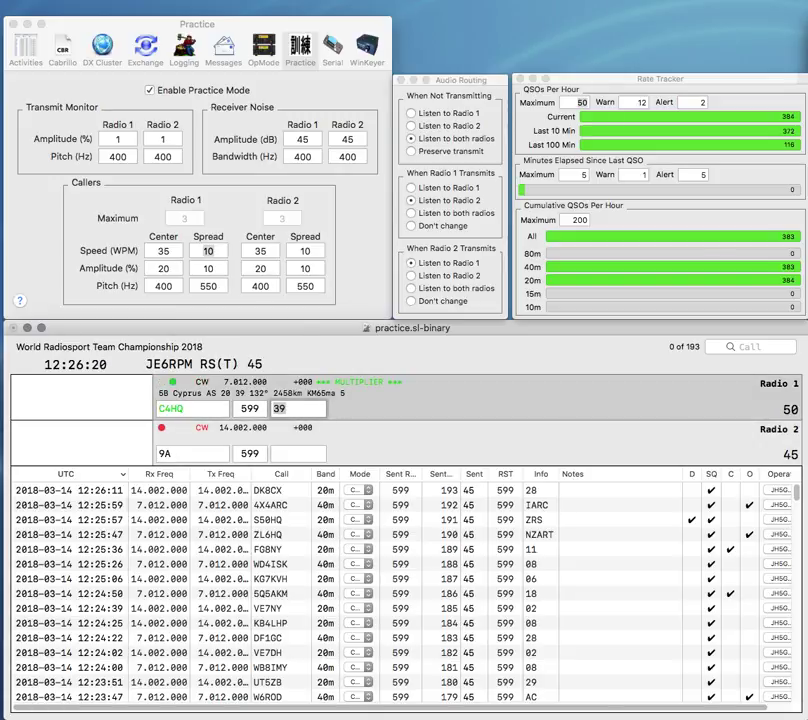
pyautogui.write('CRACS')
pyautogui.press('BackSpace')
pyautogui.press('BackSpace')
pyautogui.write('S')
pyautogui.press('Return')
pyautogui.write('9')
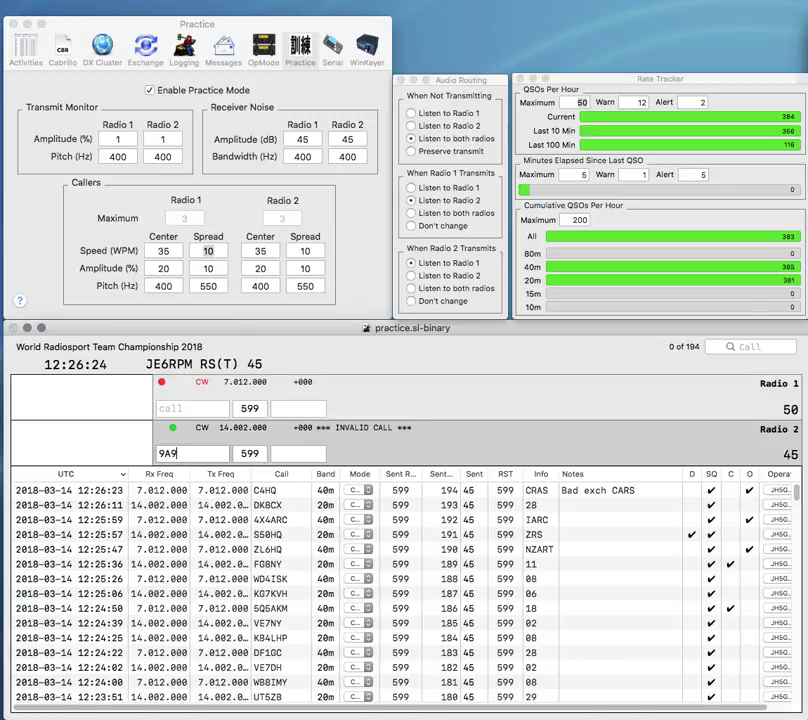
pyautogui.write('HQ')
pyautogui.press('Return')
pyautogui.write('JK1NJH')
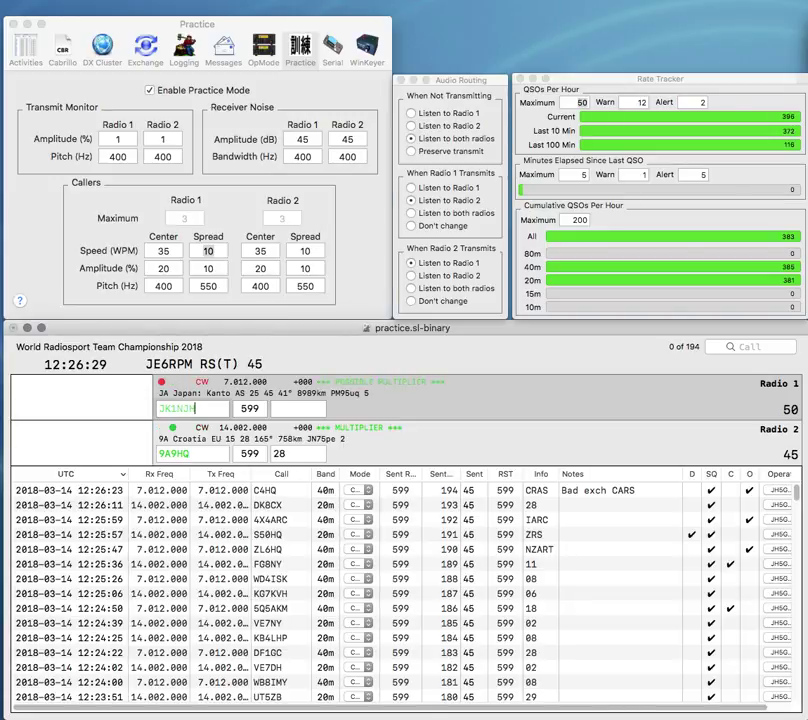
pyautogui.press('Return')
pyautogui.press('Left')
pyautogui.press('Left')
pyautogui.press('BackSpace')
pyautogui.write('0')
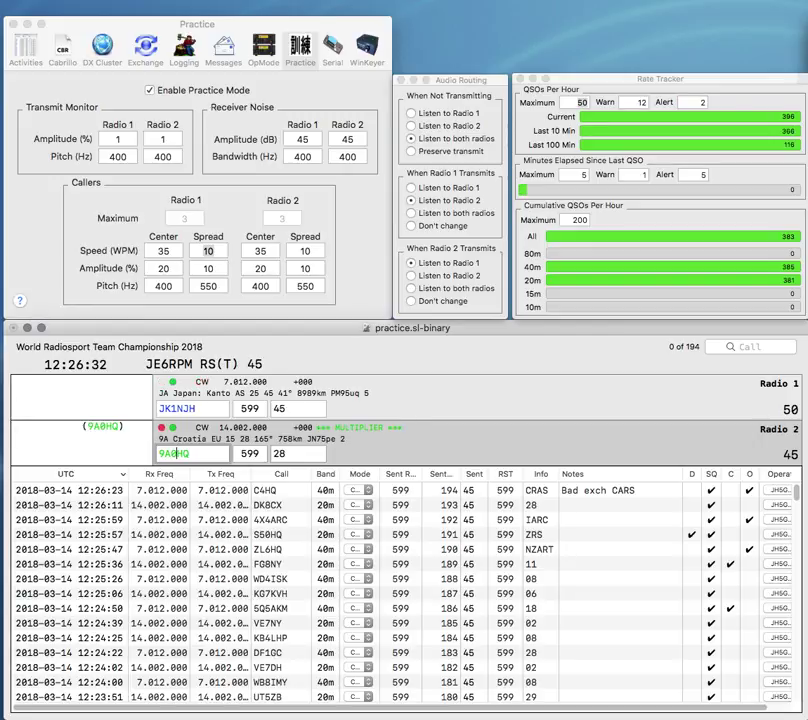
pyautogui.press('`')
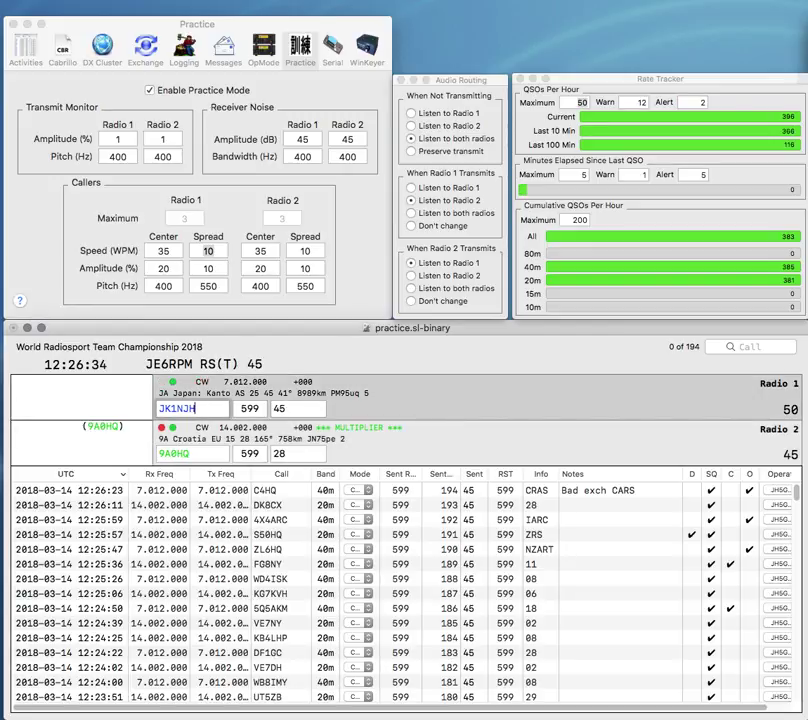
pyautogui.press('`')
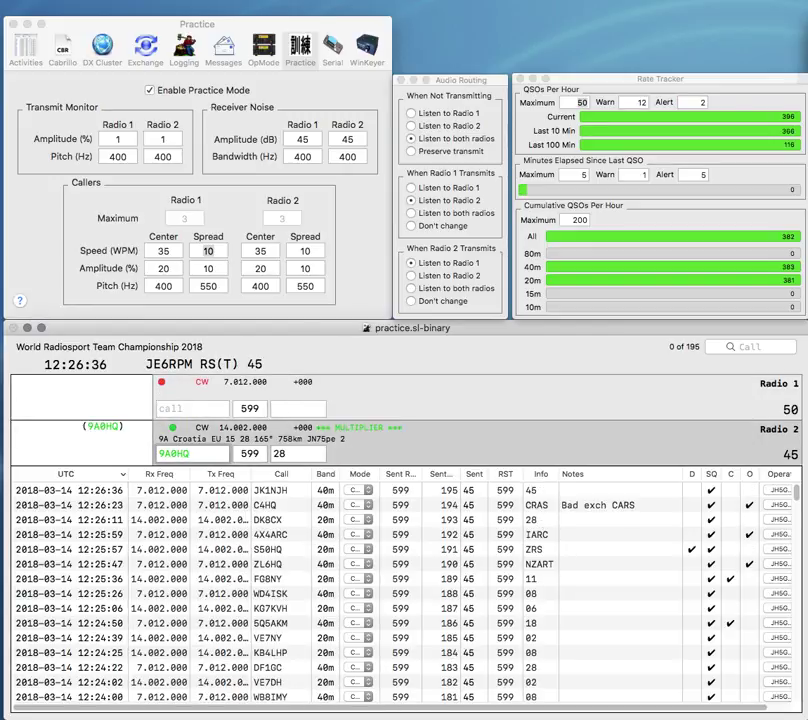
pyautogui.write('SR')
pyautogui.press('Return')
pyautogui.write('DQ')
pyautogui.press('Home')
pyautogui.write('HB9')
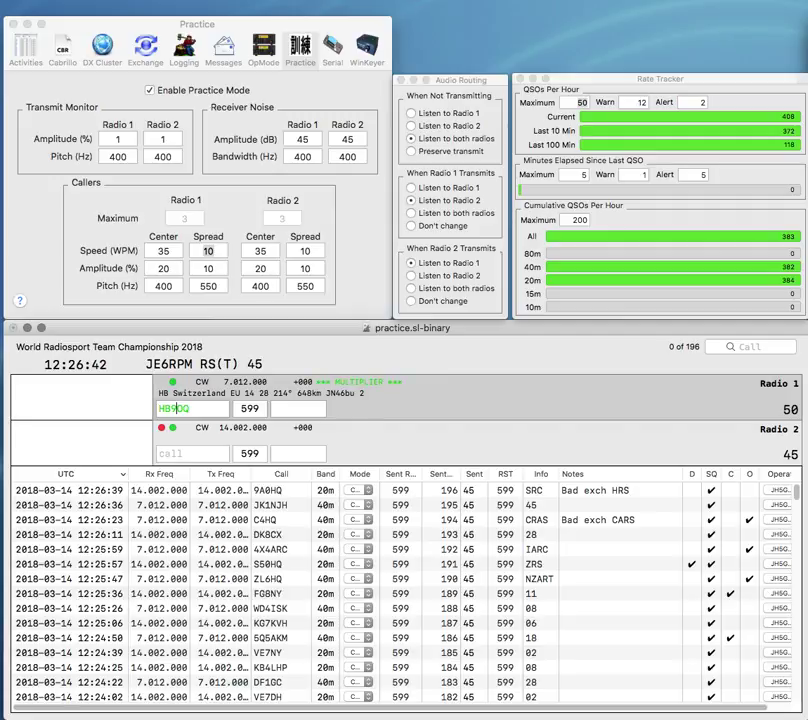
pyautogui.press('Return')
pyautogui.write('XAD')
pyautogui.press('Home')
pyautogui.write('N4')
pyautogui.press('Return')
pyautogui.write('08')
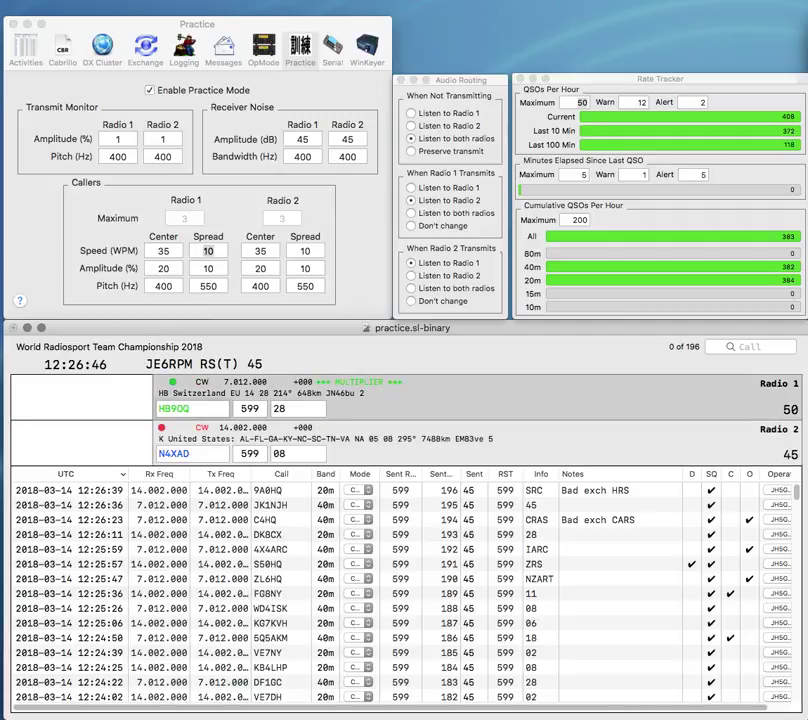
pyautogui.click(177, 409)
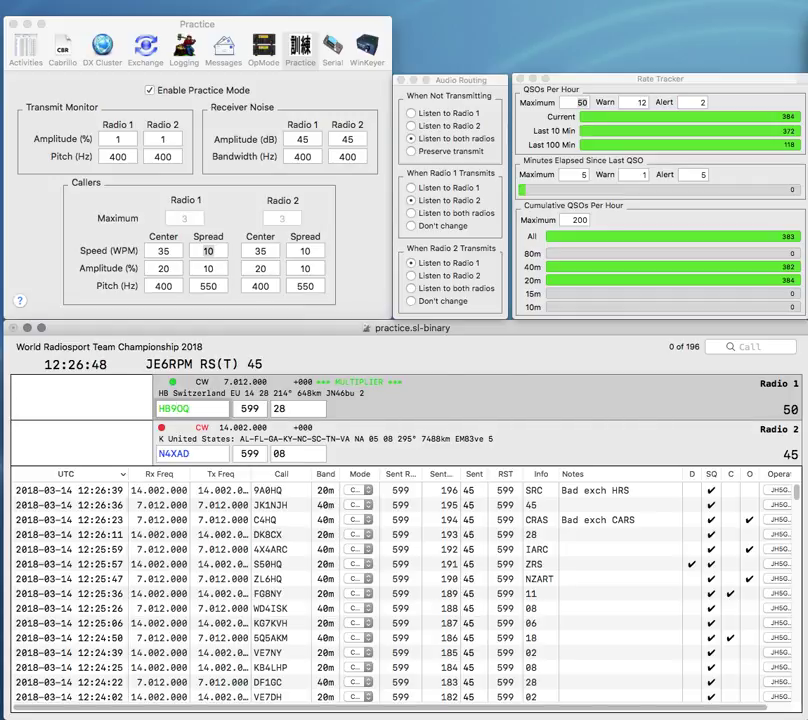
pyautogui.press('Return')
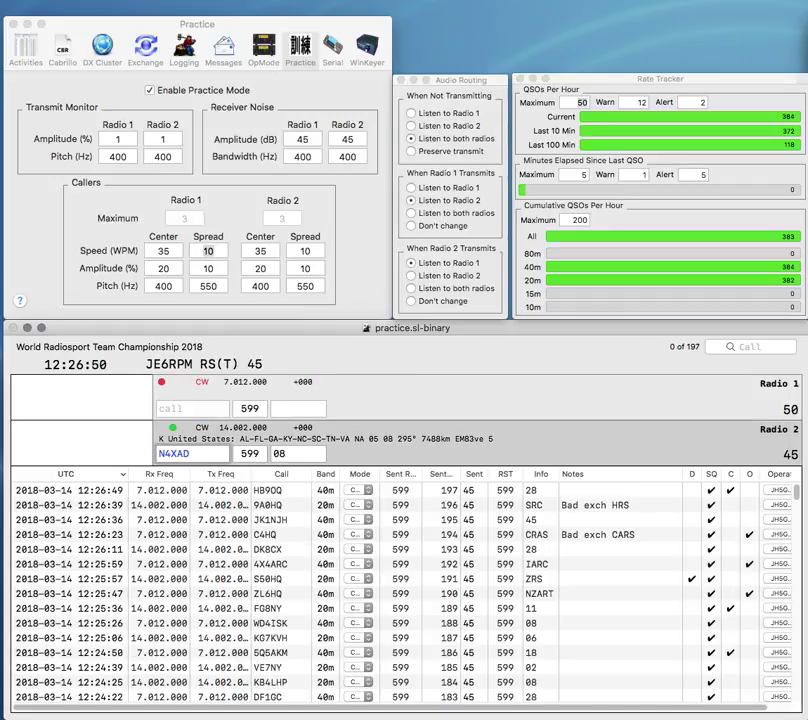
pyautogui.press('Return')
# - Enter the call HK3LR on Radio 1 and the partial call HKVF on Radio 2
pyautogui.write('HK3LR')
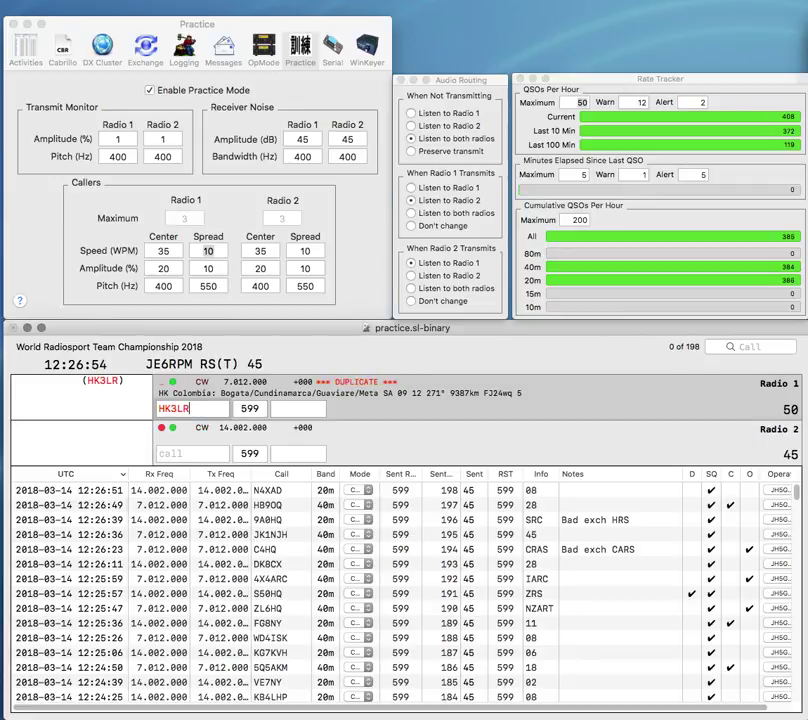
pyautogui.press('Return')
pyautogui.write('HK')
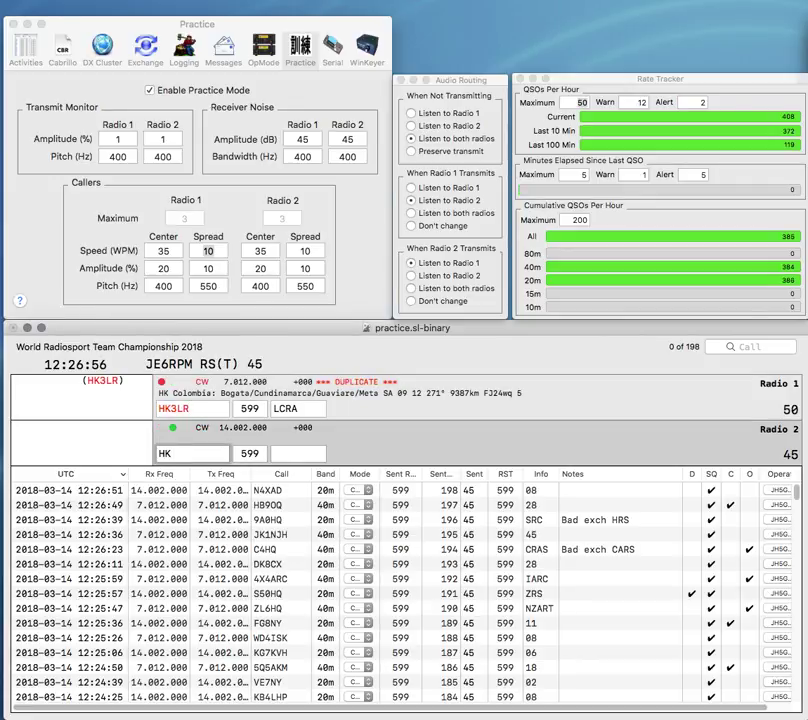
pyautogui.write('VF')
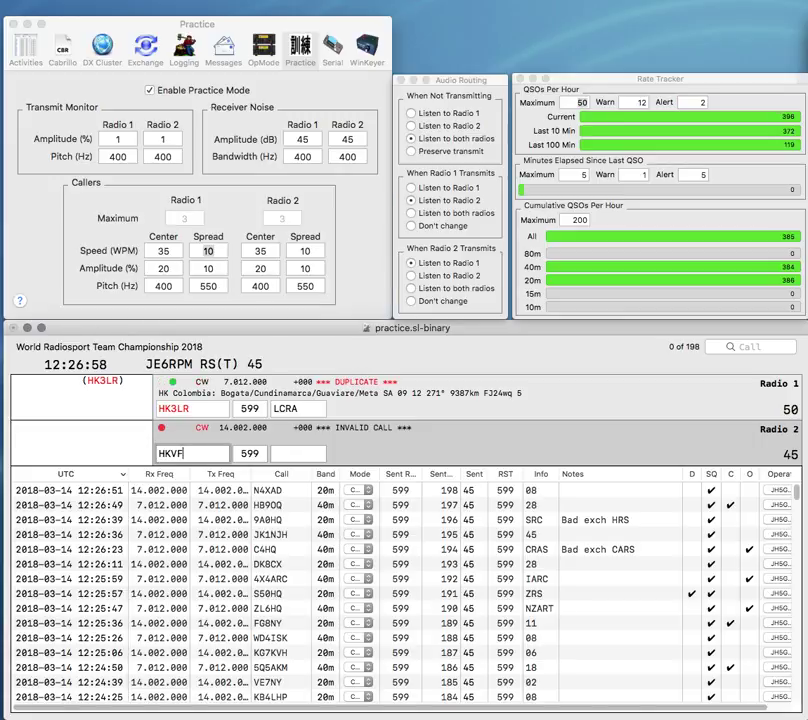
pyautogui.press('`')
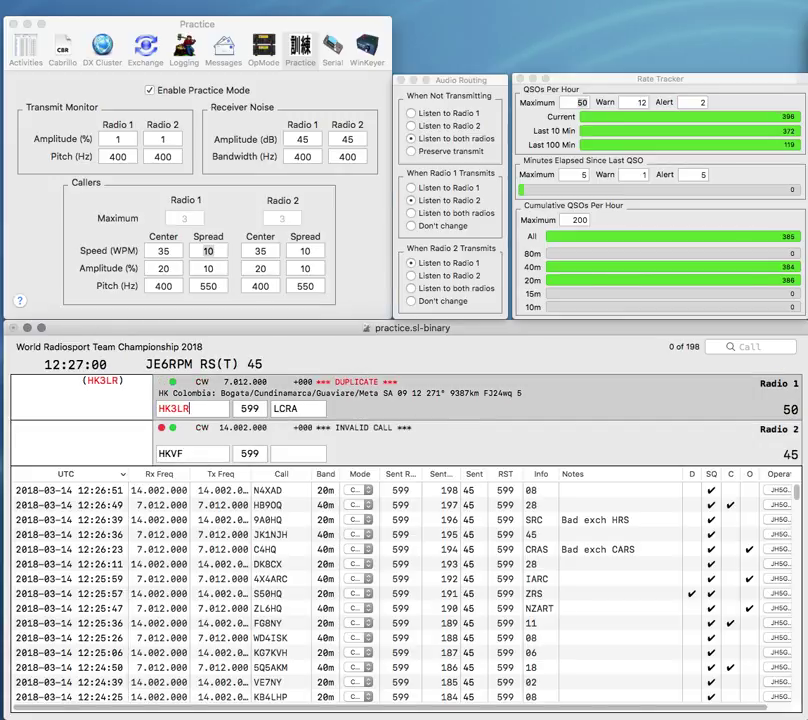
pyautogui.press('Return')
pyautogui.press('Up')
pyautogui.press('Right')
pyautogui.press('Delete')
pyautogui.write('C5')
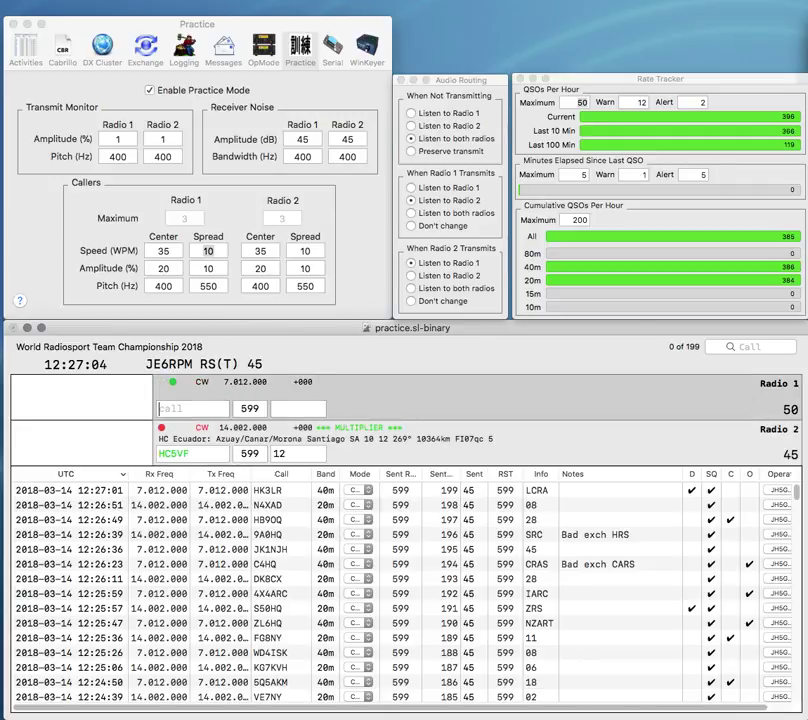
pyautogui.write('K')
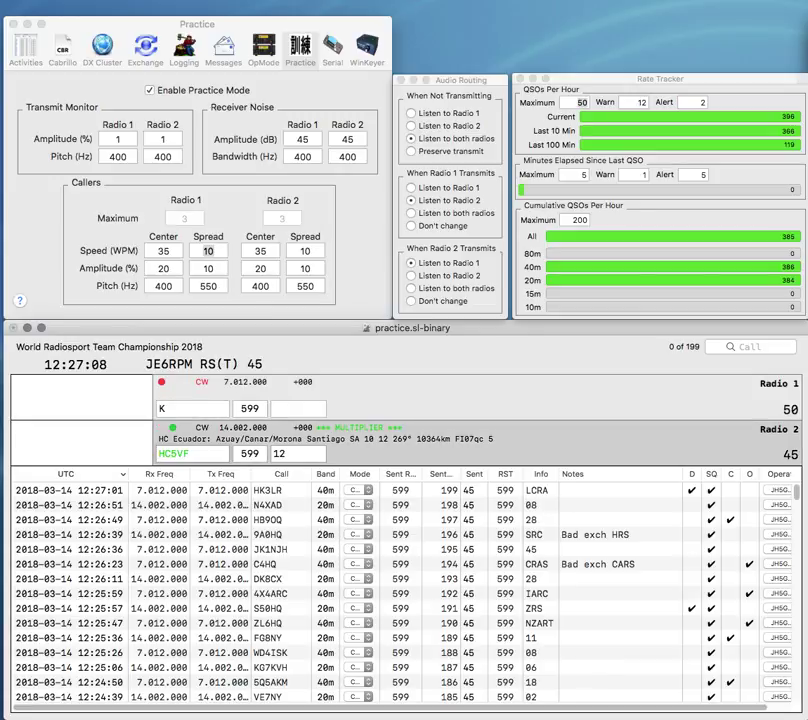
pyautogui.press('Tab')
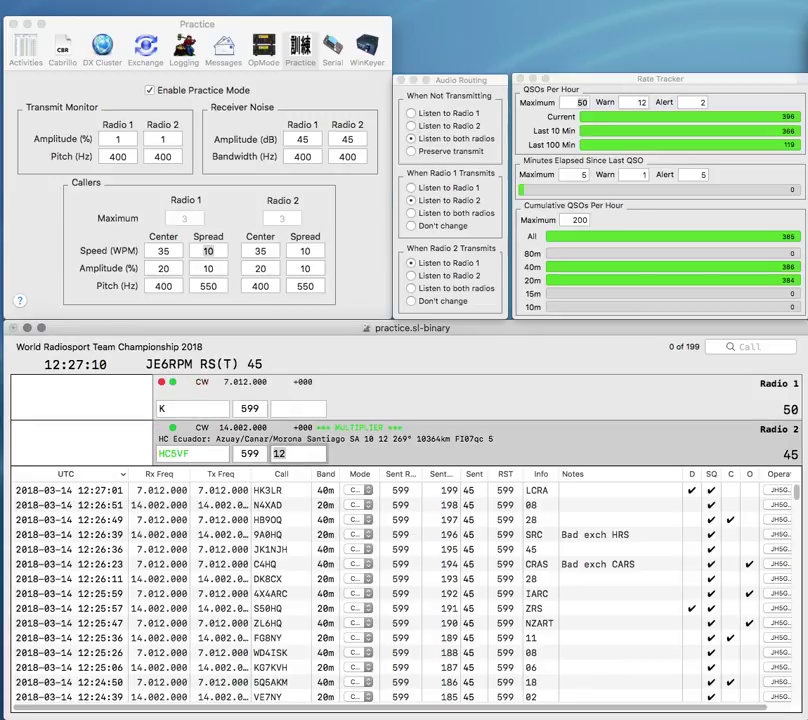
pyautogui.press('Return')
pyautogui.press('Escape')
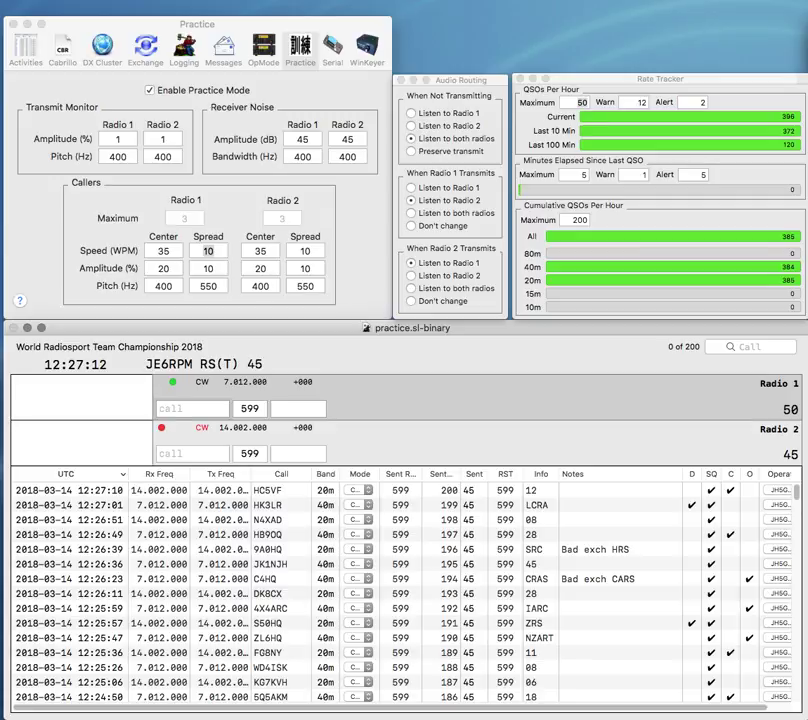
pyautogui.write('X')
pyautogui.press('Return')
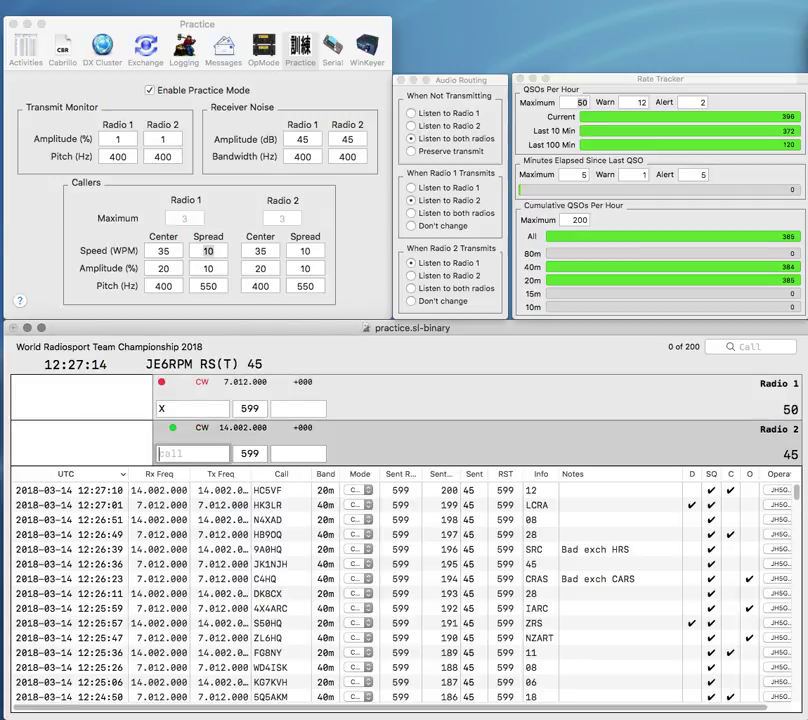
pyautogui.write('TXL')
pyautogui.press('Home')
pyautogui.write('K4')
pyautogui.press('Return')
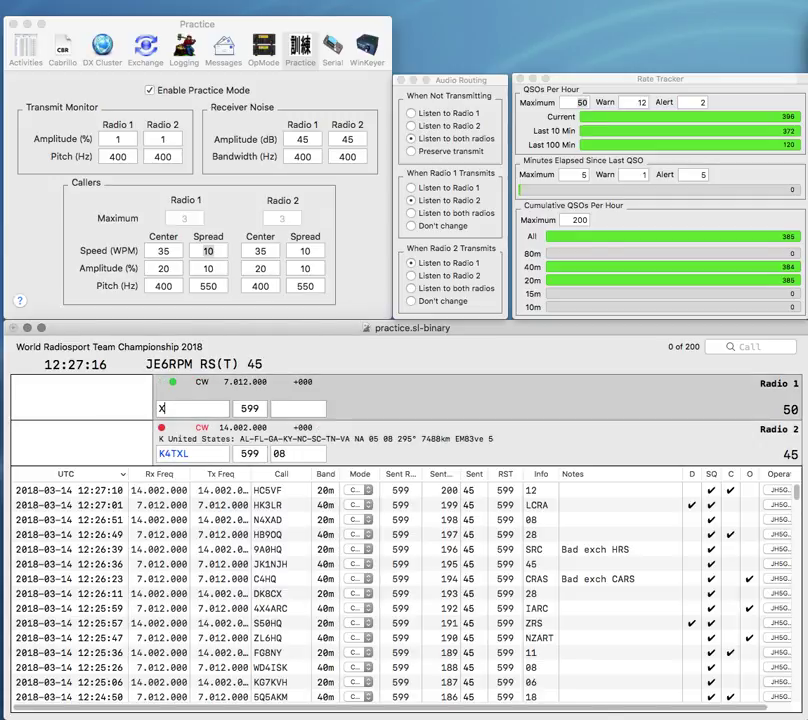
pyautogui.press('Home')
pyautogui.write('UZ5D')
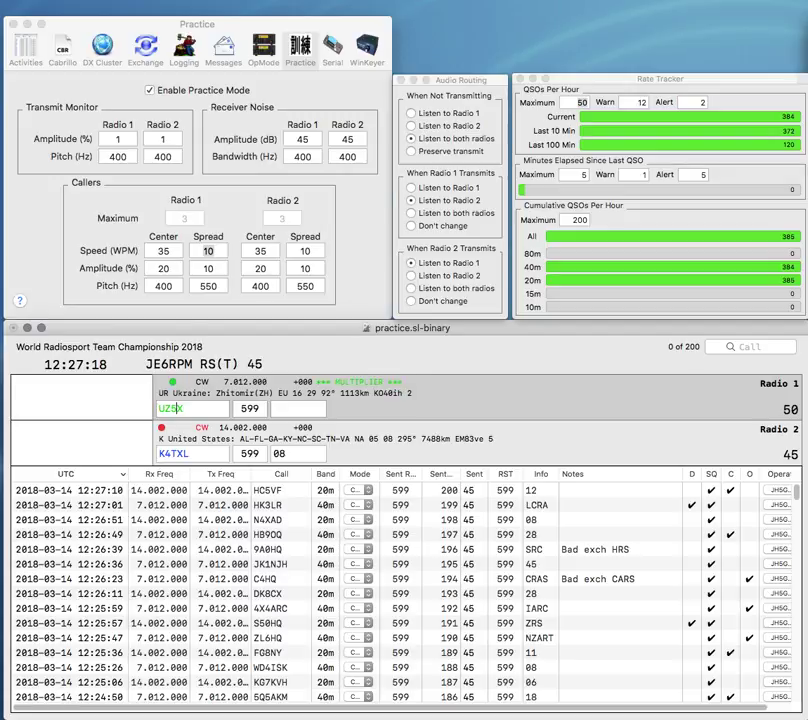
pyautogui.press('Return')
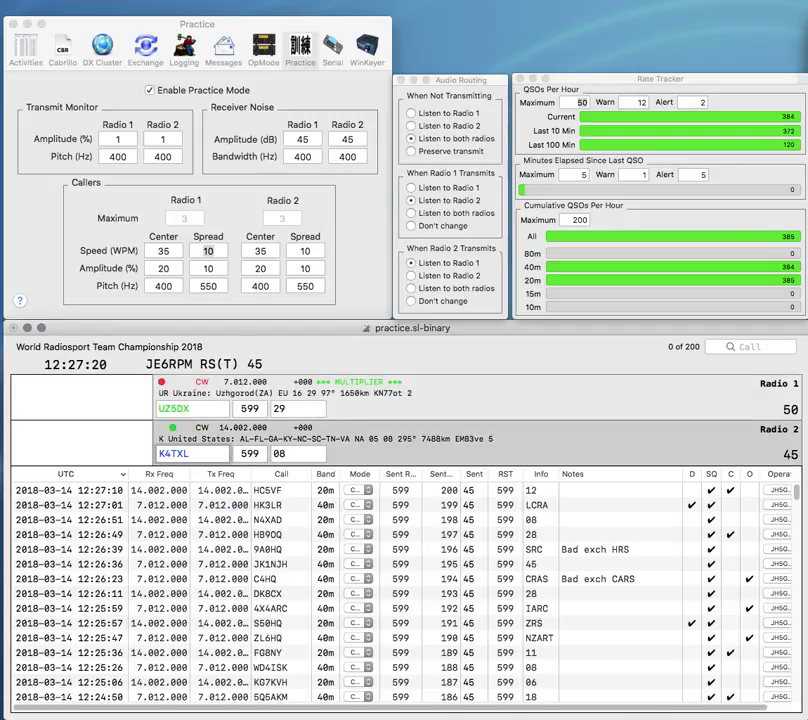
pyautogui.press('Return')
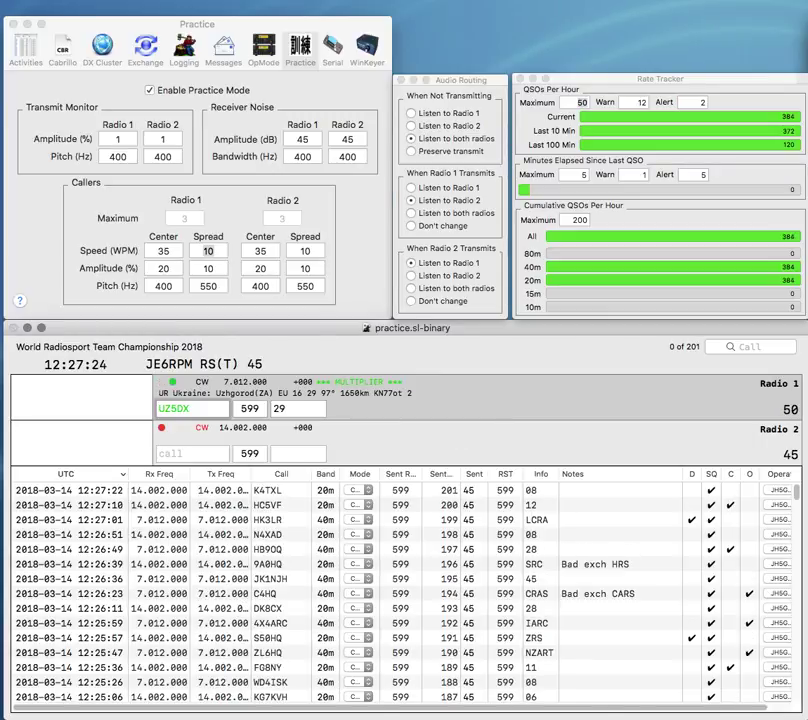
pyautogui.press('Return')
pyautogui.write('T7C')
pyautogui.write('ZL6HQ')
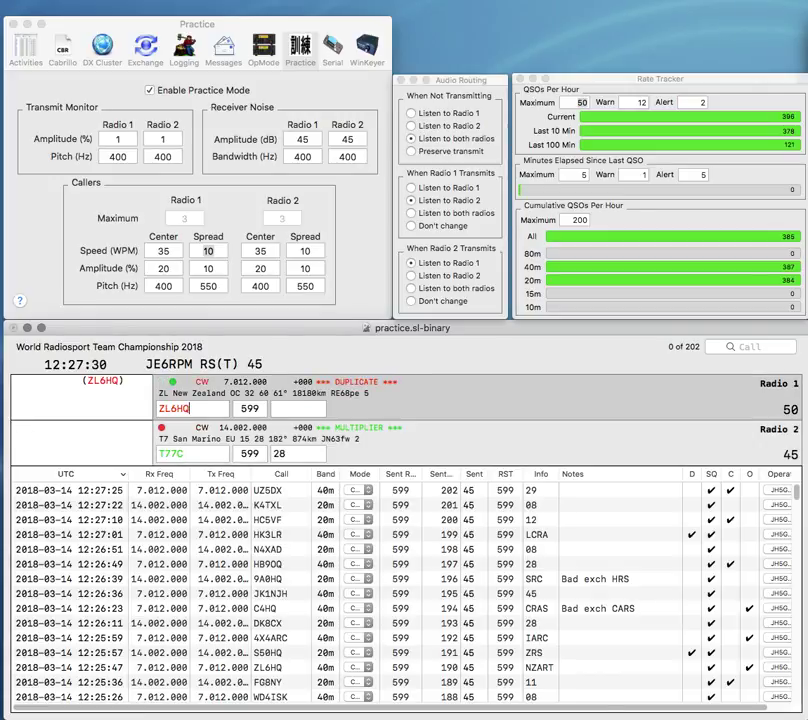
# - Log T77C on Radio 2 with exchange 28 and ZL6HQ on Radio 1 with exchange NZART
pyautogui.press('Return')
pyautogui.press('space')
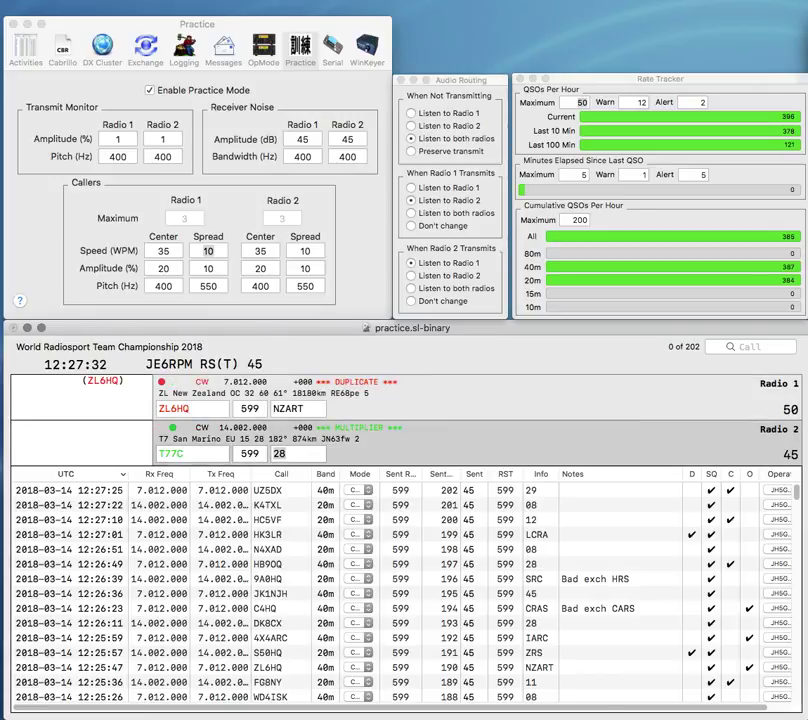
pyautogui.press('Return')
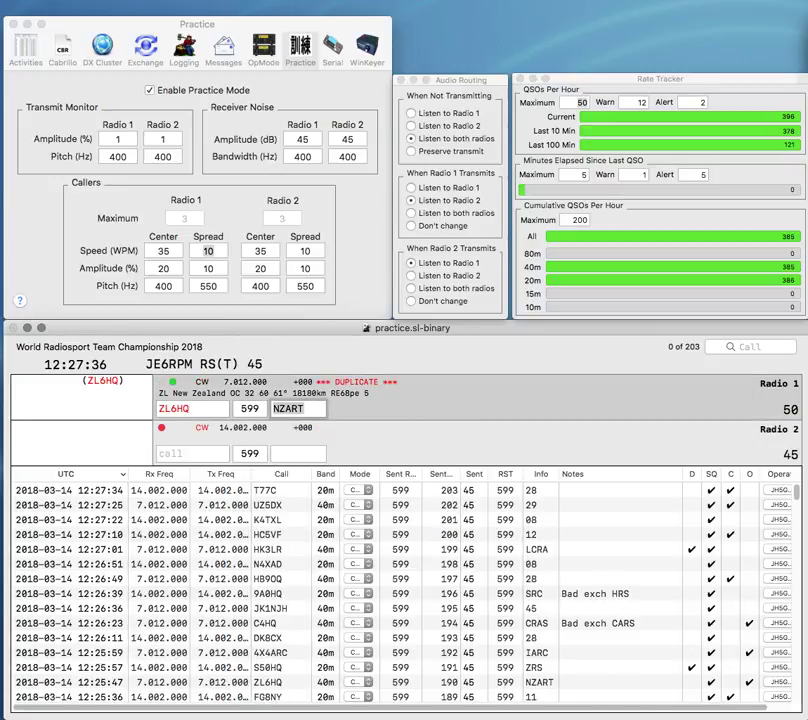
pyautogui.press('Return')
# - Enter the call K9TM on Radio 2 and the partial call X on Radio 1
pyautogui.write('K0')
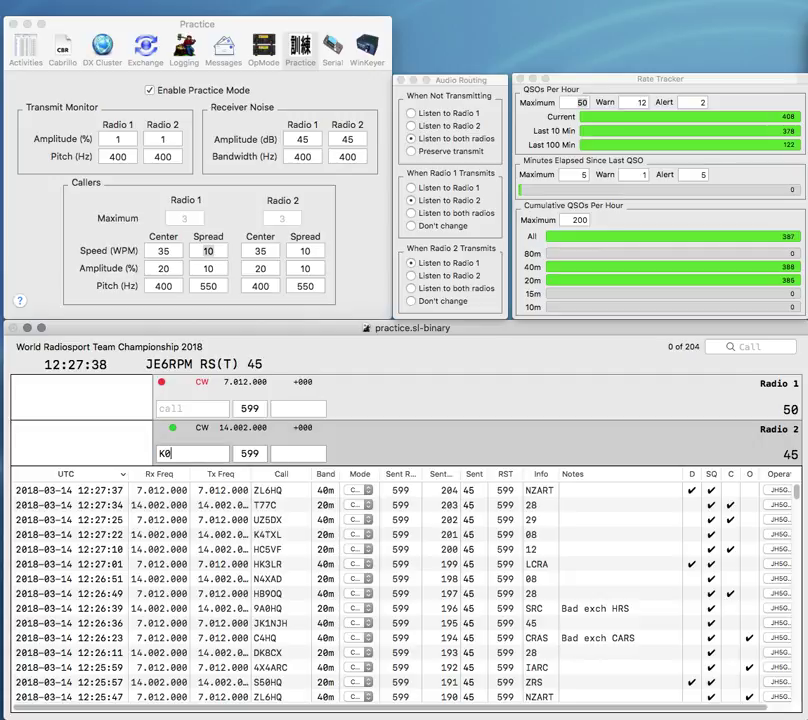
pyautogui.press('BackSpace')
pyautogui.write('T')
pyautogui.write('TM')
pyautogui.press('Return')
pyautogui.write('X')
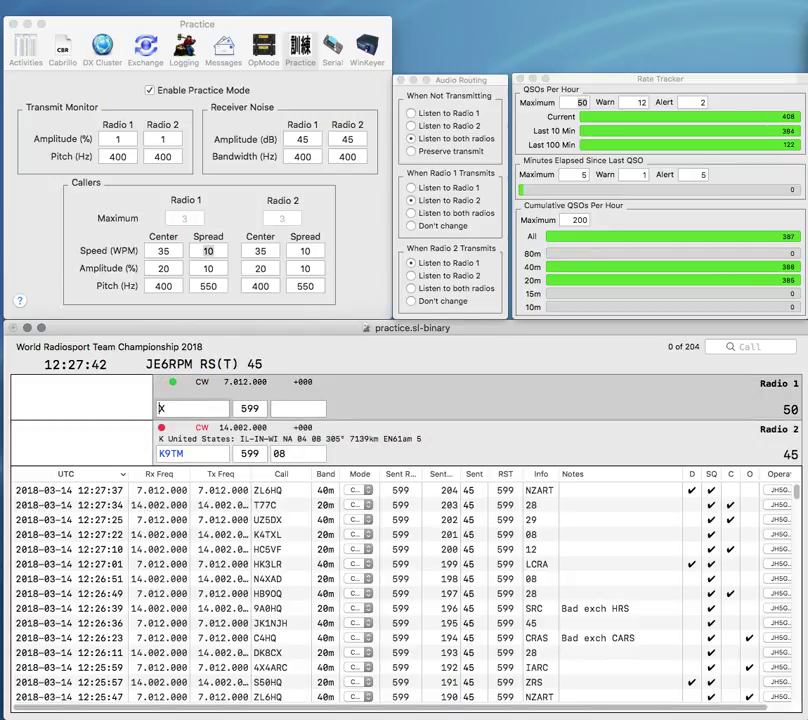
pyautogui.press('BackSpace')
pyautogui.write('X')
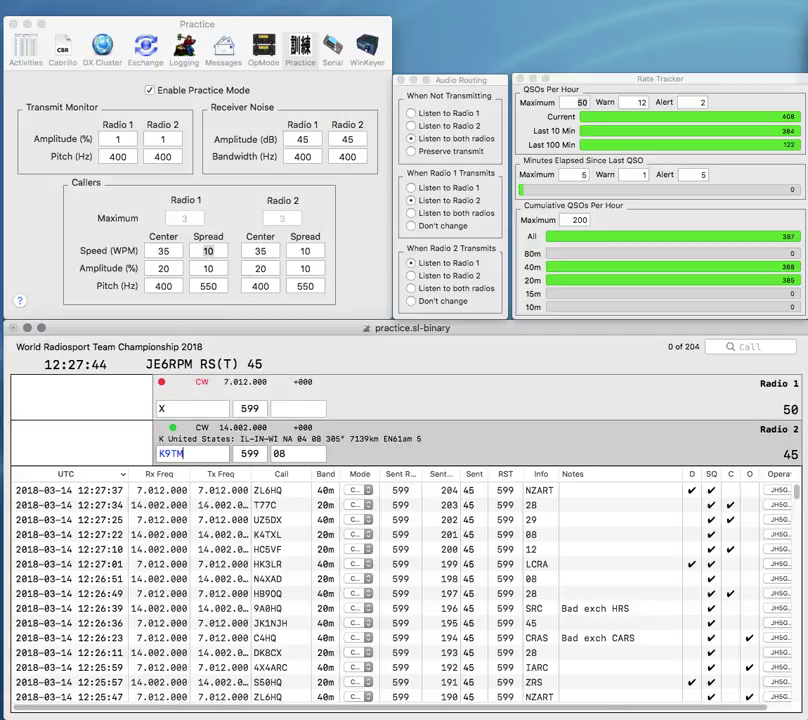
pyautogui.press('Return')
pyautogui.write('ED3')
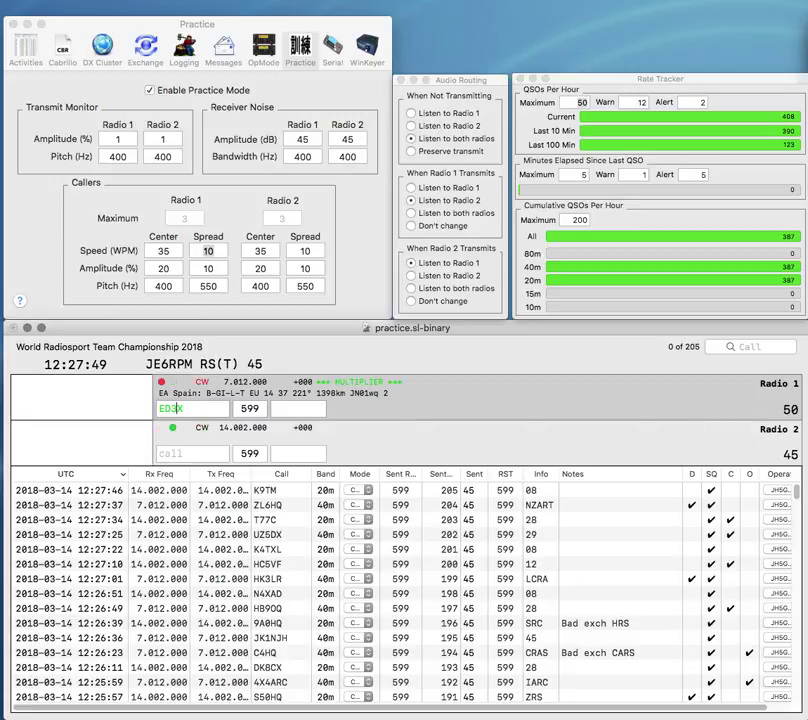
pyautogui.press('Return')
pyautogui.write('PA7')
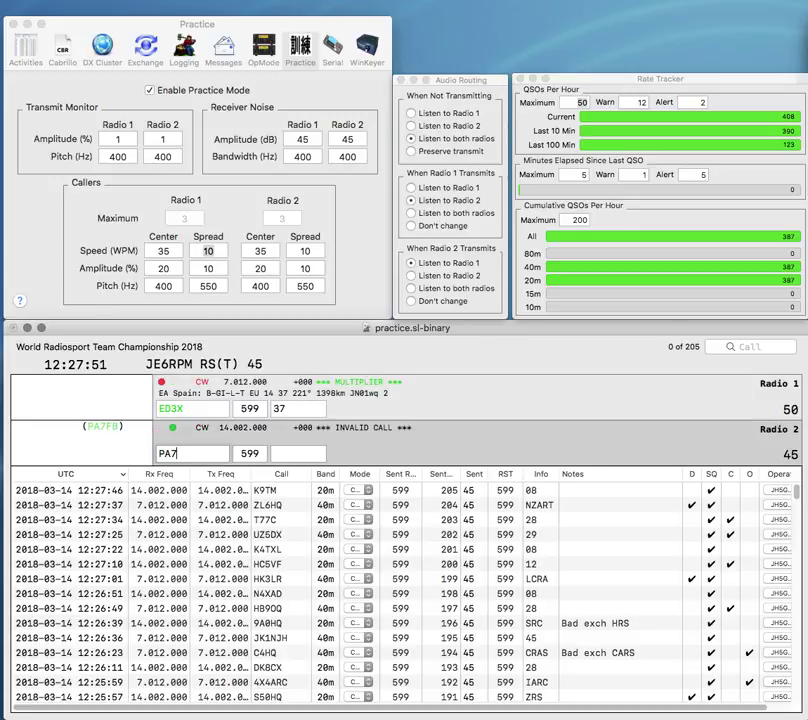
pyautogui.write('CZU')
pyautogui.press('Return')
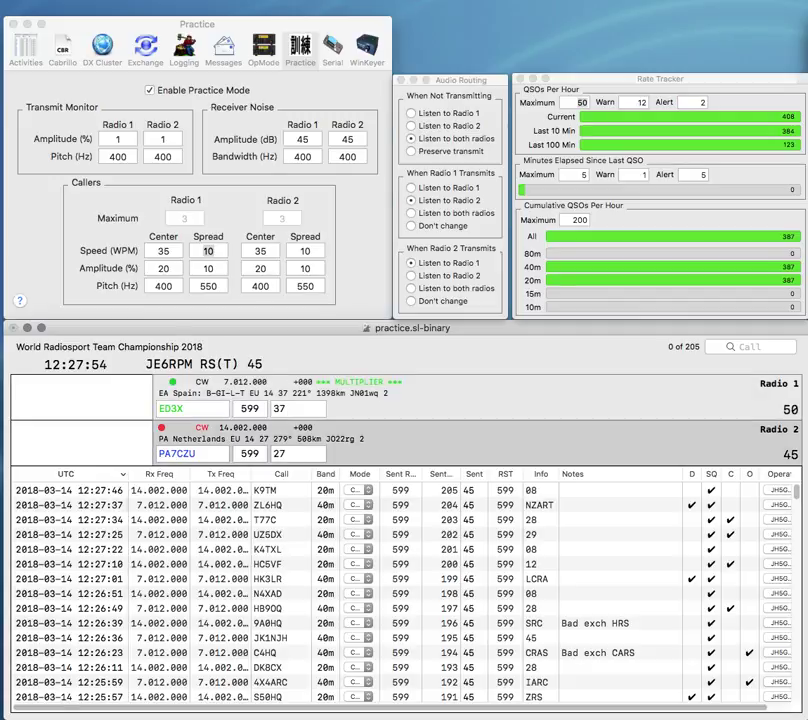
pyautogui.press('Return')
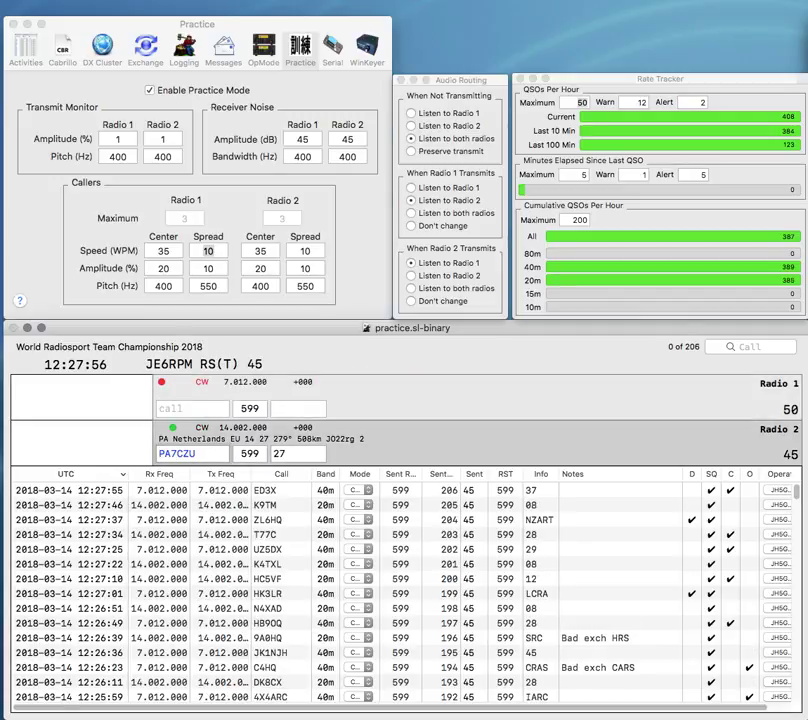
# - Correct the Radio 2 call to JA7CZU, after also trying JA7CZV, and send it the exchange
pyautogui.press('BackSpace')
pyautogui.write('J')
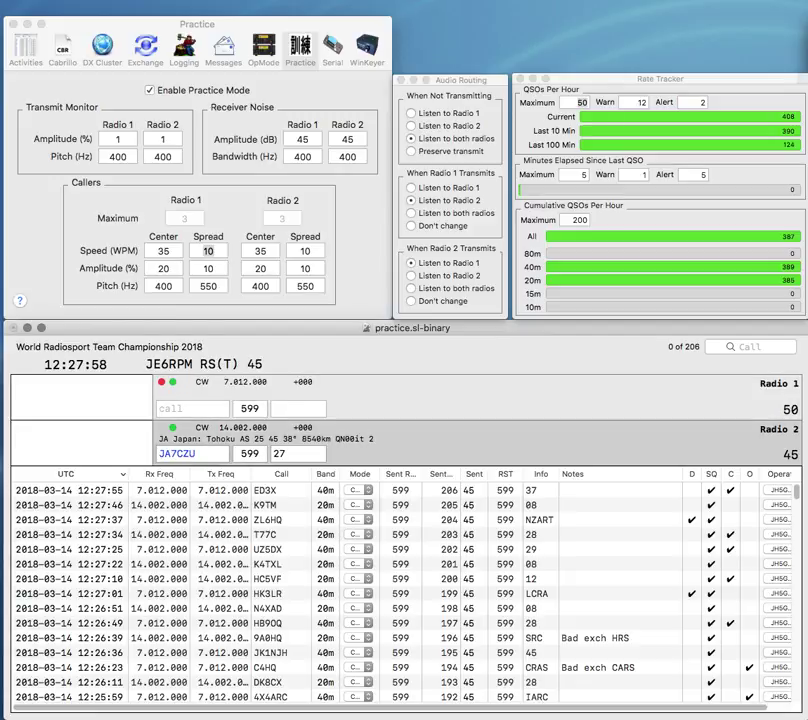
pyautogui.press('BackSpace')
pyautogui.write('V')
pyautogui.press('Return')
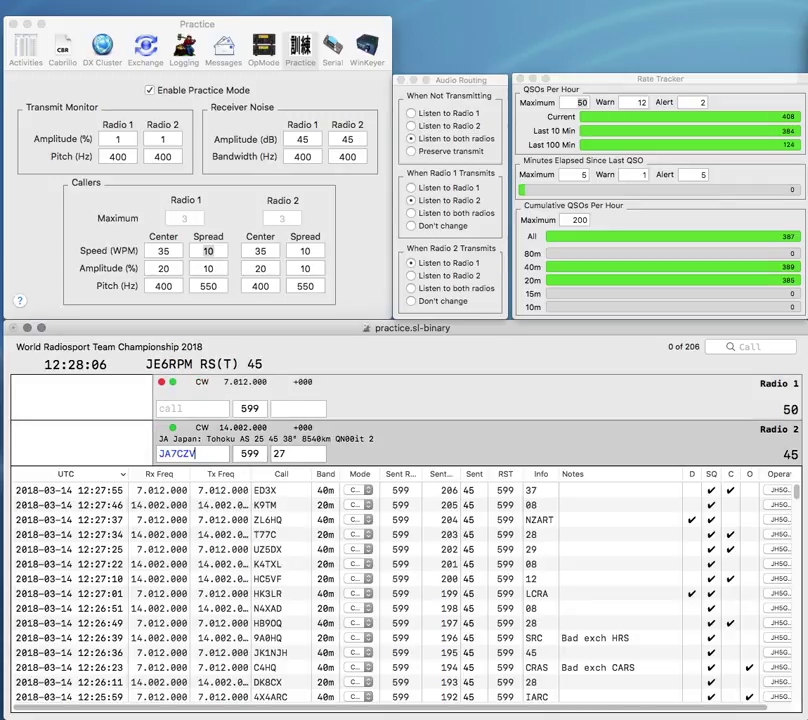
pyautogui.press('\\')
pyautogui.press('Return')
pyautogui.write('U')
pyautogui.press('Return')
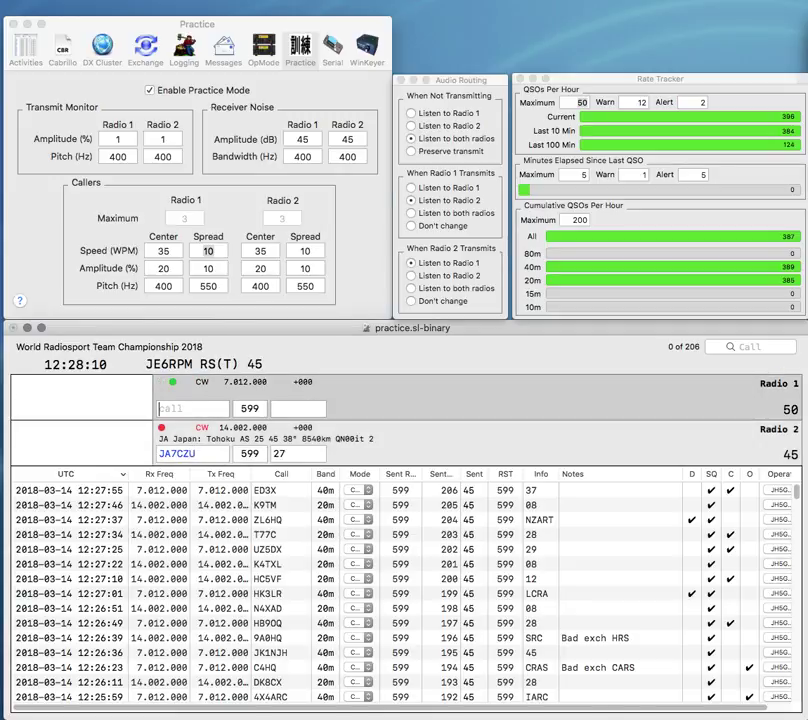
# - Enter the partial call 1W on Radio 1 and log JA7CZU on Radio 2 with exchange 45
pyautogui.write('1W')
pyautogui.press('Return')
pyautogui.press('space')
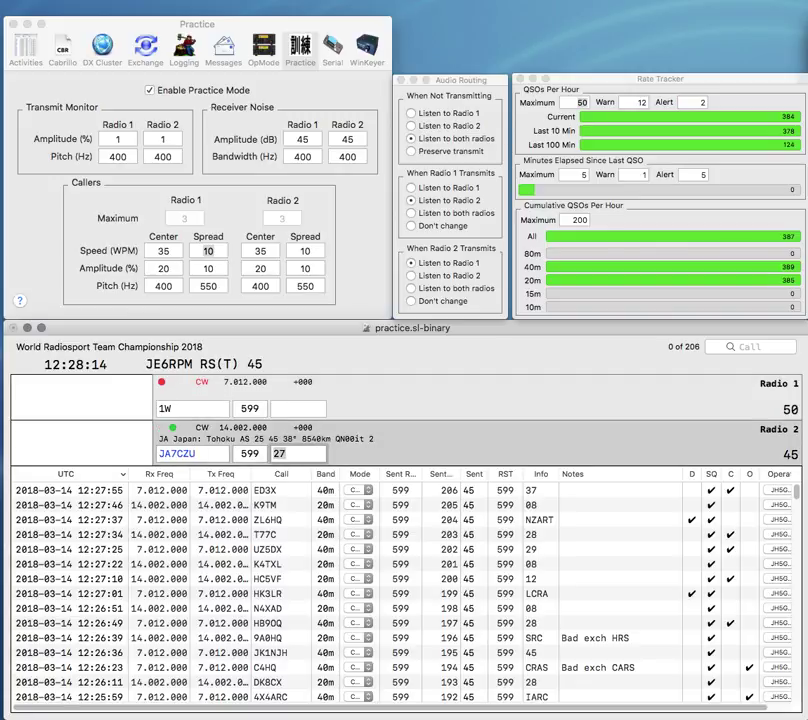
pyautogui.write('47')
pyautogui.press('BackSpace')
pyautogui.write('5')
pyautogui.press('Return')
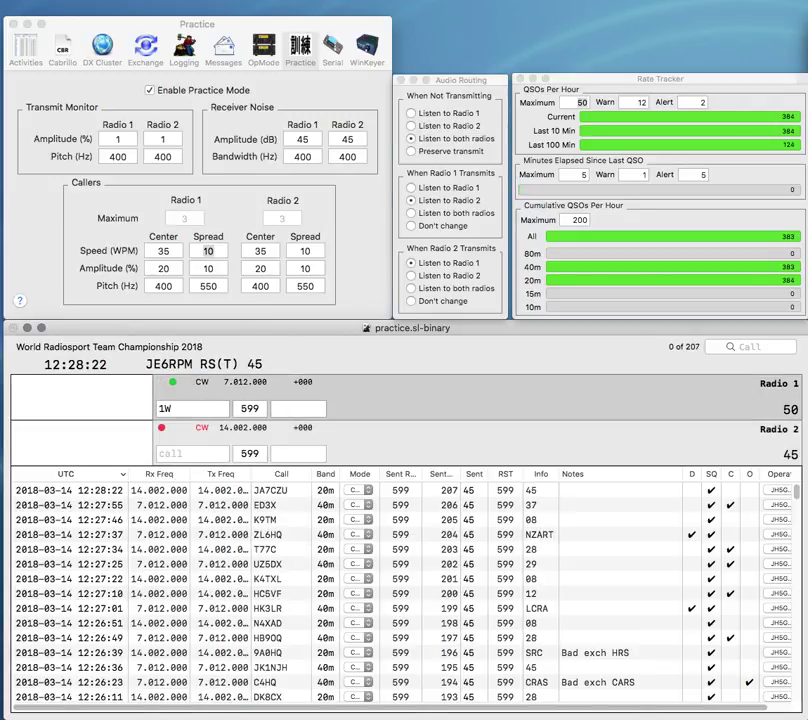
pyautogui.press('End')
pyautogui.press('BackSpace')
pyautogui.write('MS')
pyautogui.press('Home')
pyautogui.write('YS')
pyautogui.press('Return')
# - Enter the call PA6HYG/P on Radio 2 with exchange 27
pyautogui.write('PA6H')
pyautogui.write('Q')
pyautogui.press('BackSpace')
pyautogui.write('YG/')
pyautogui.press('Return')
pyautogui.write('P')
pyautogui.press('space')
pyautogui.write('27')
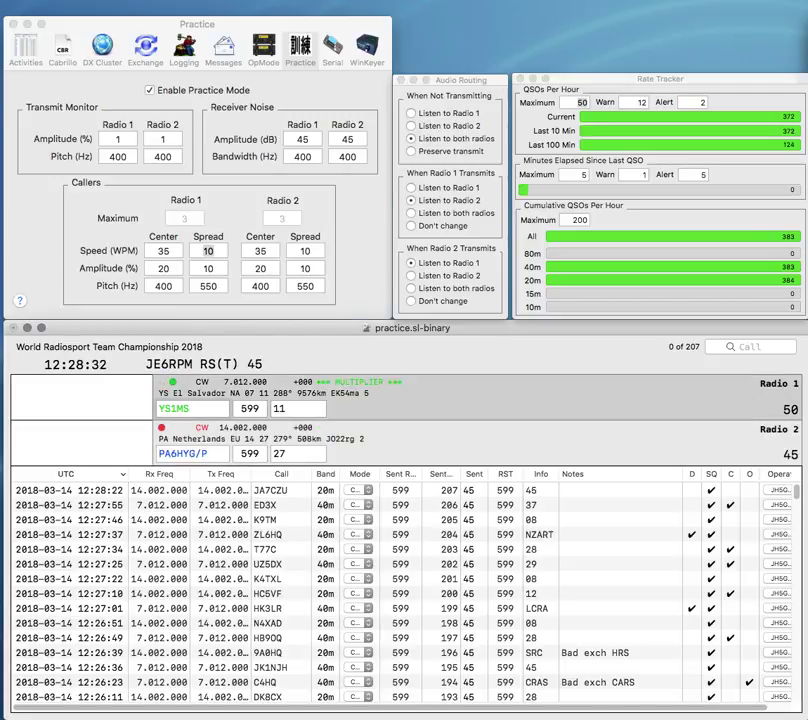
pyautogui.press('BackSpace')
pyautogui.write('H')
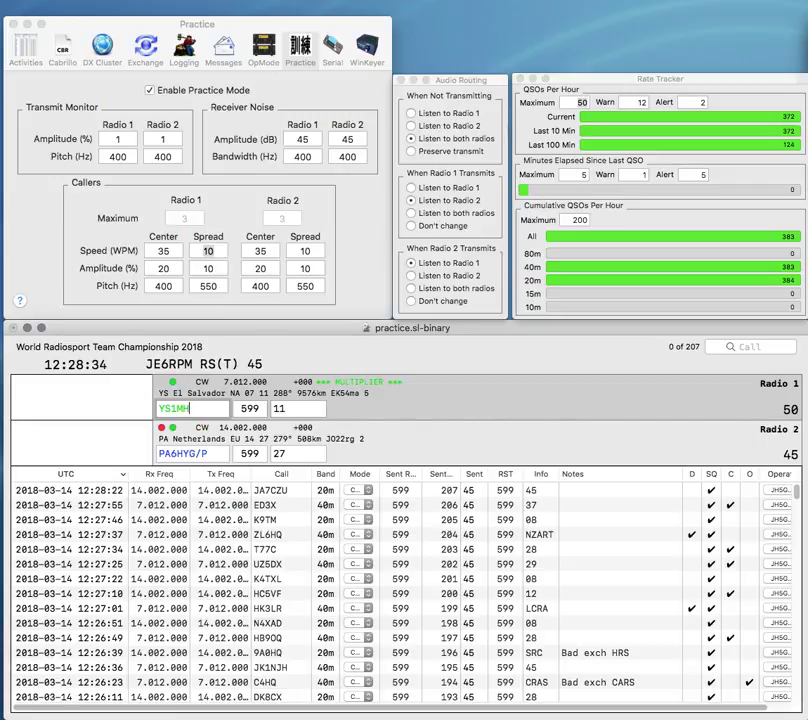
pyautogui.press('Return')
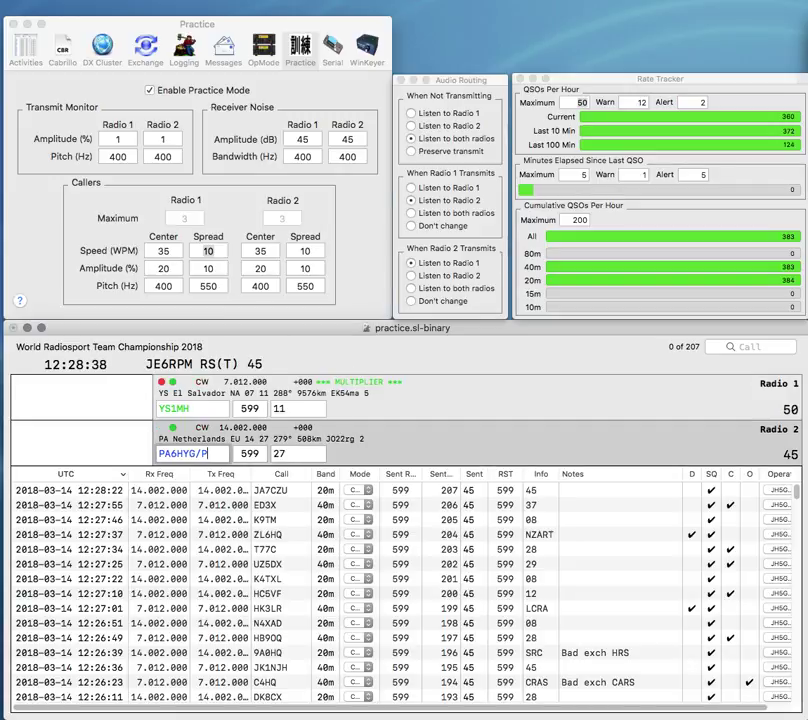
pyautogui.write('J')
pyautogui.press('Return')
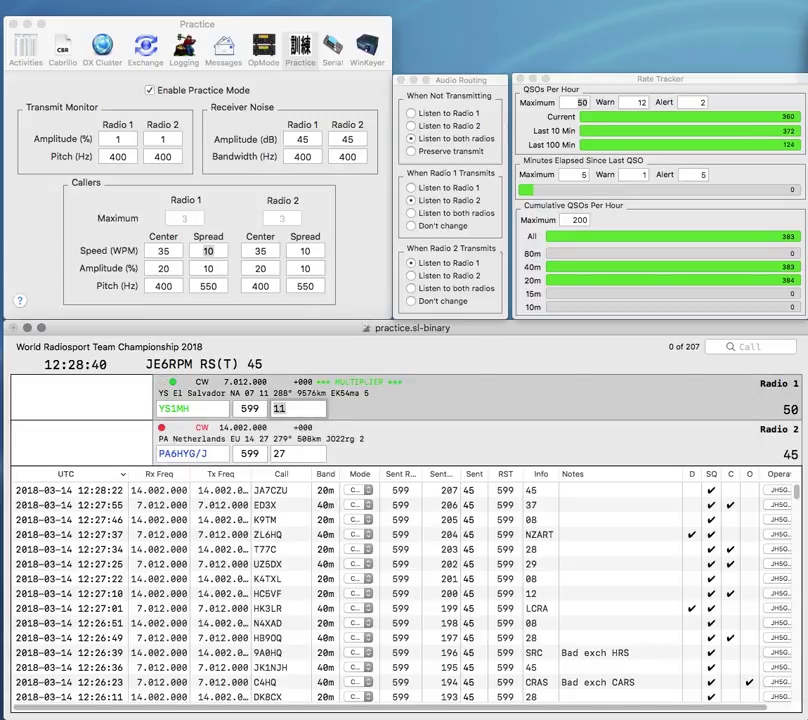
pyautogui.press('space')
pyautogui.press('BackSpace')
pyautogui.write('S')
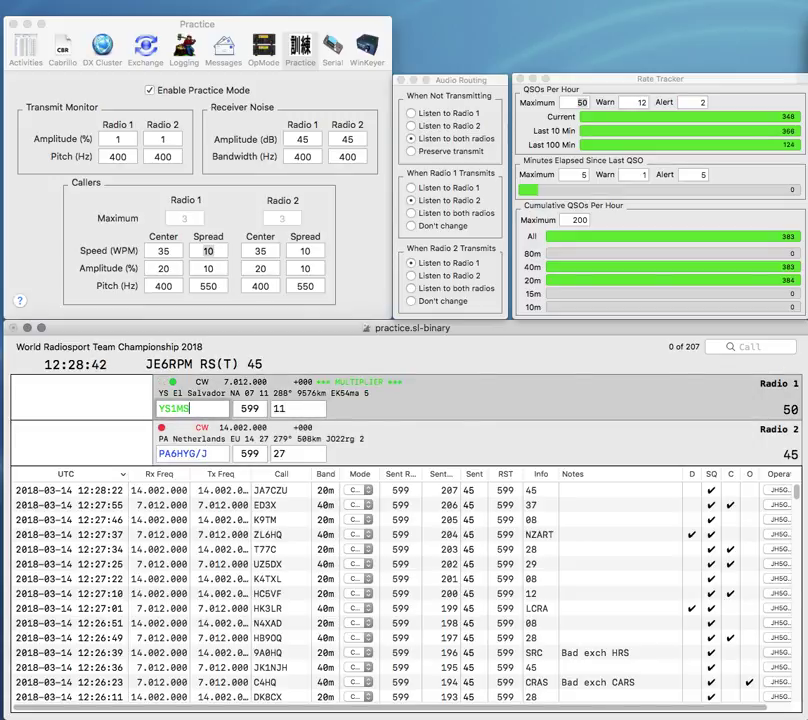
pyautogui.press('Return')
pyautogui.press('space')
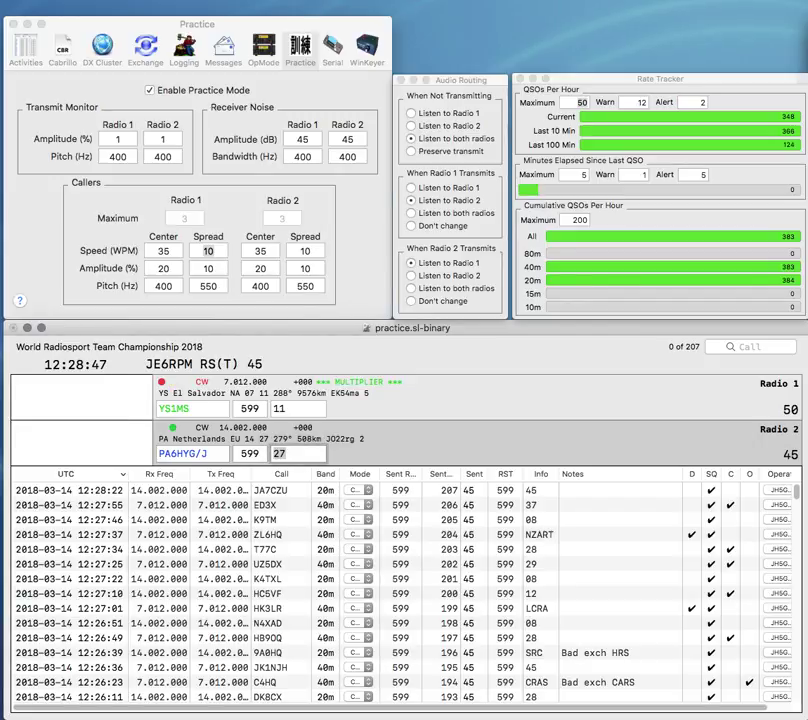
pyautogui.press('Return')
pyautogui.press('Return')
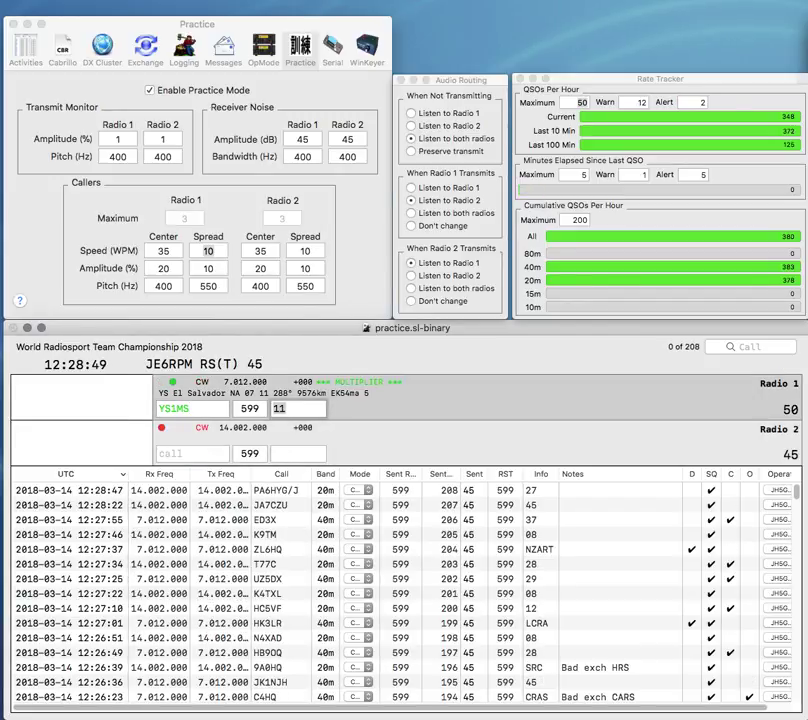
pyautogui.write('R2')
pyautogui.press('Return')
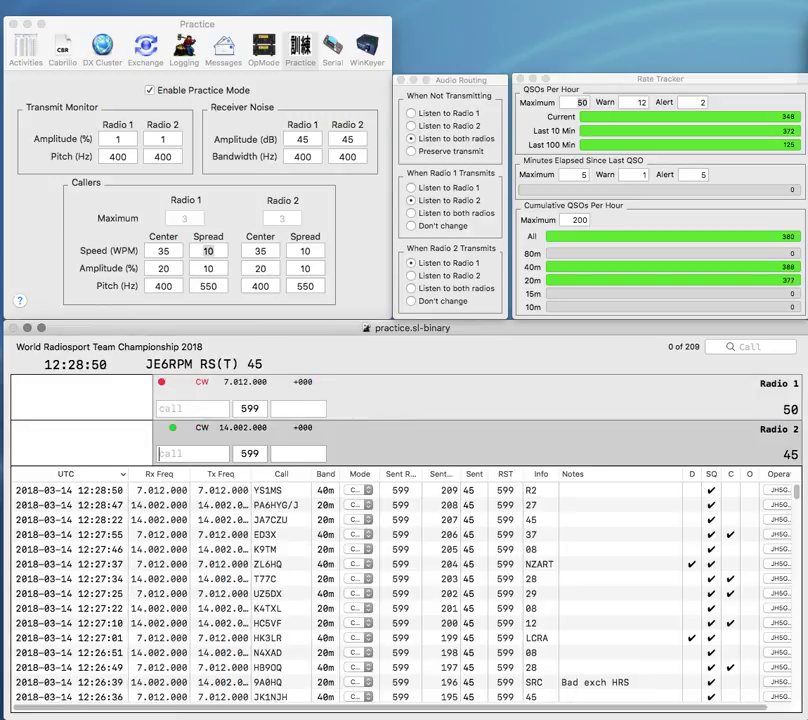
# - Enter the partial call VEH on Radio 2 and the partial call JJA on Radio 1
pyautogui.write('VEH')
pyautogui.press('Return')
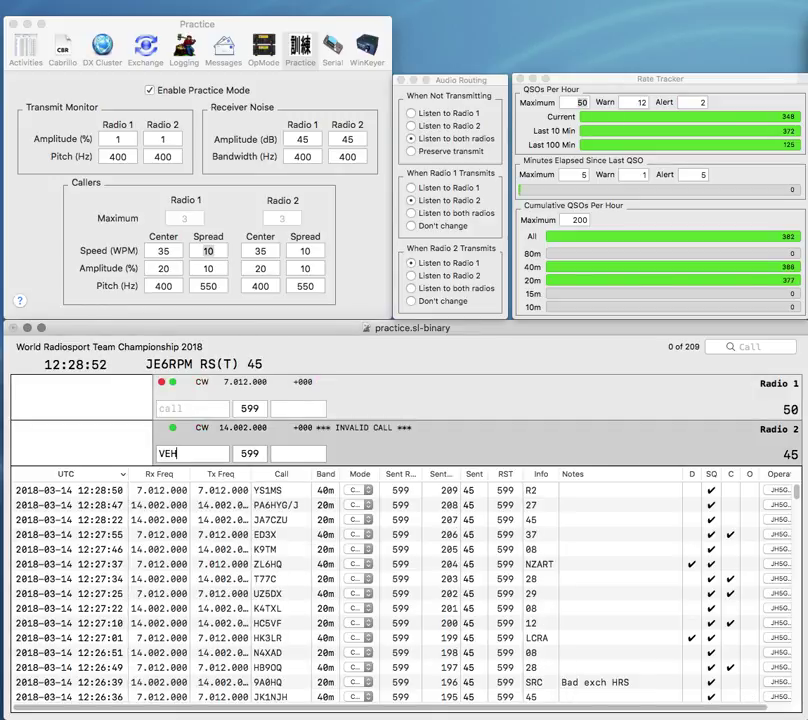
pyautogui.write('JJA')
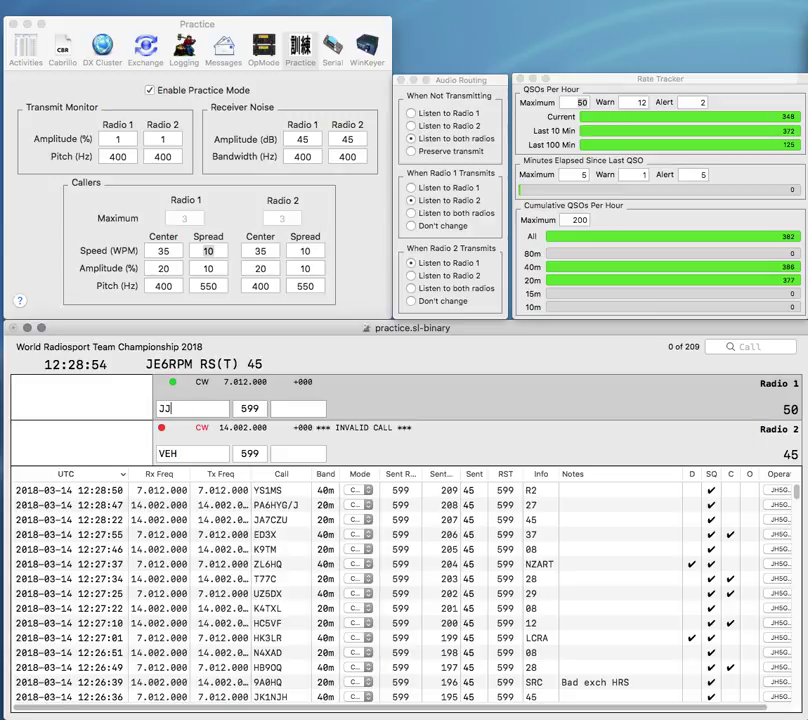
# - Complete the calls as F5JJA on Radio 1 and VE3HG on Radio 2, and log both contacts with exchanges 27 and 04
pyautogui.press('Home')
pyautogui.write('F5')
pyautogui.press('Return')
pyautogui.press('Home')
pyautogui.press('Right')
pyautogui.press('Right')
pyautogui.write('3HG')
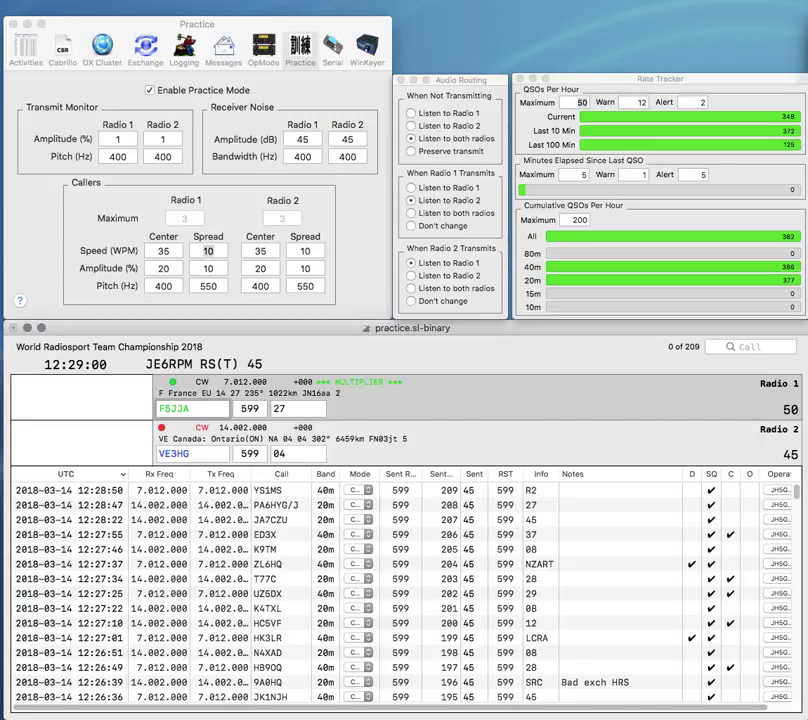
pyautogui.press('Return')
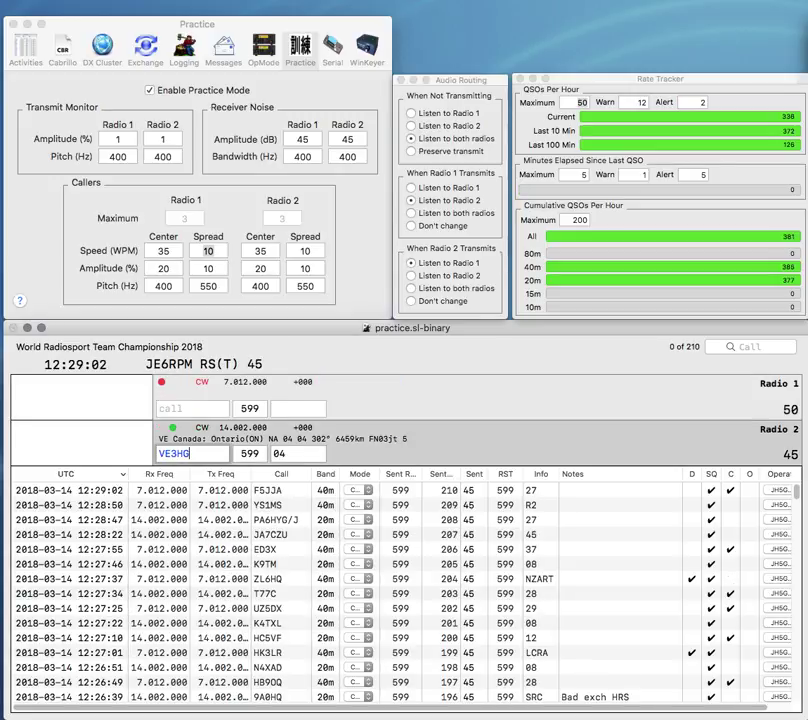
pyautogui.press('Return')
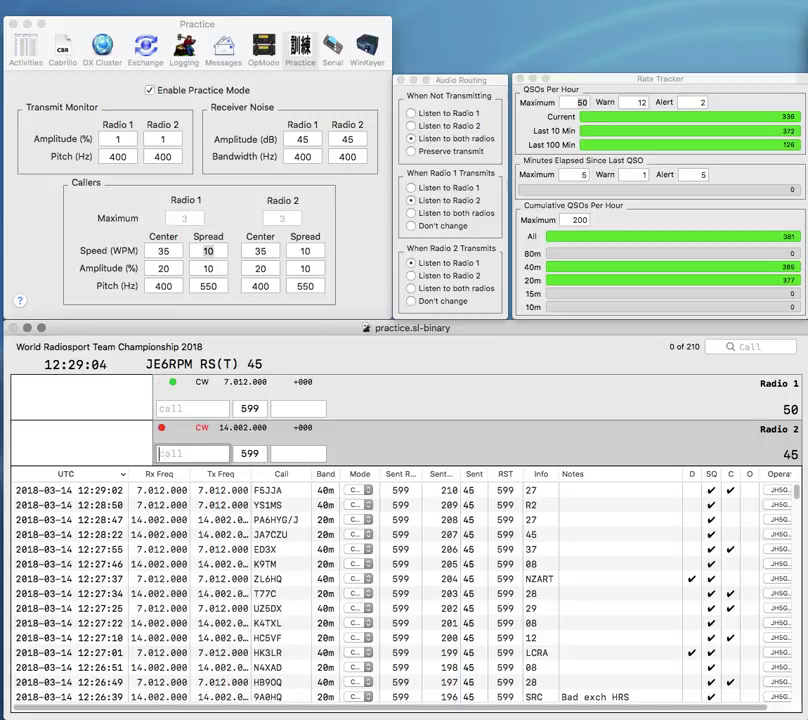
pyautogui.write('S9HQ')
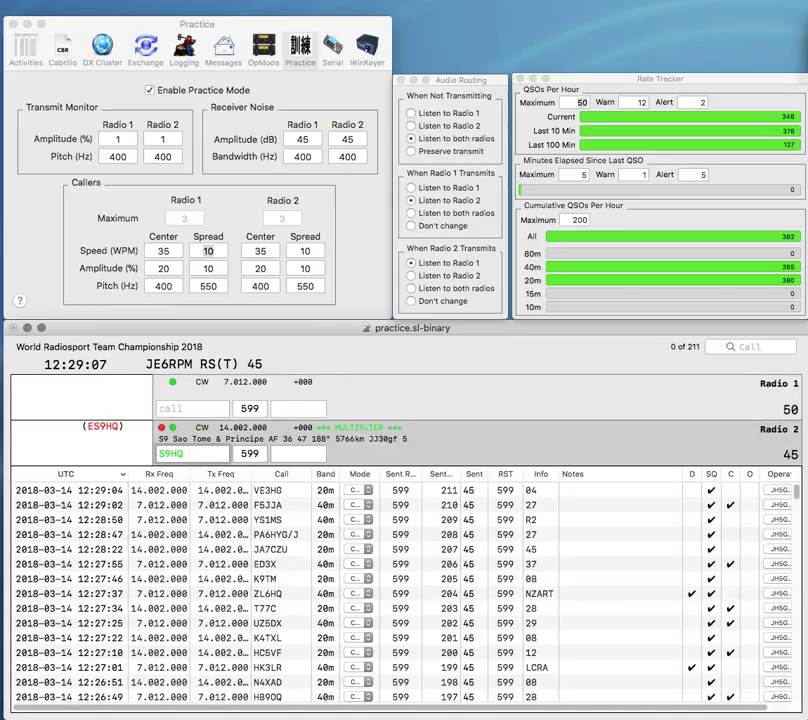
pyautogui.press('space')
pyautogui.write('47')
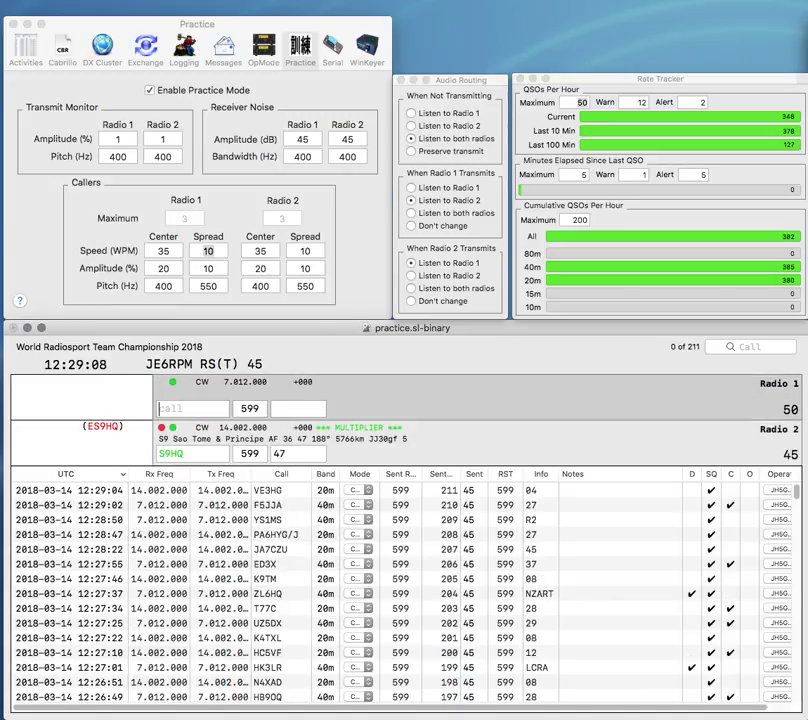
pyautogui.write('S')
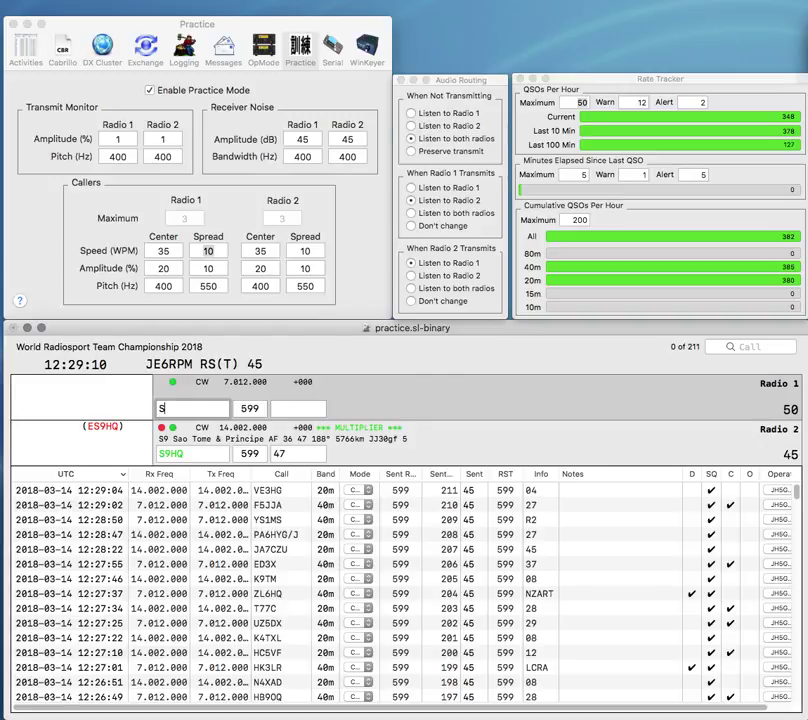
# - Turn off practice mode and switch to another application
pyautogui.click(152, 90)
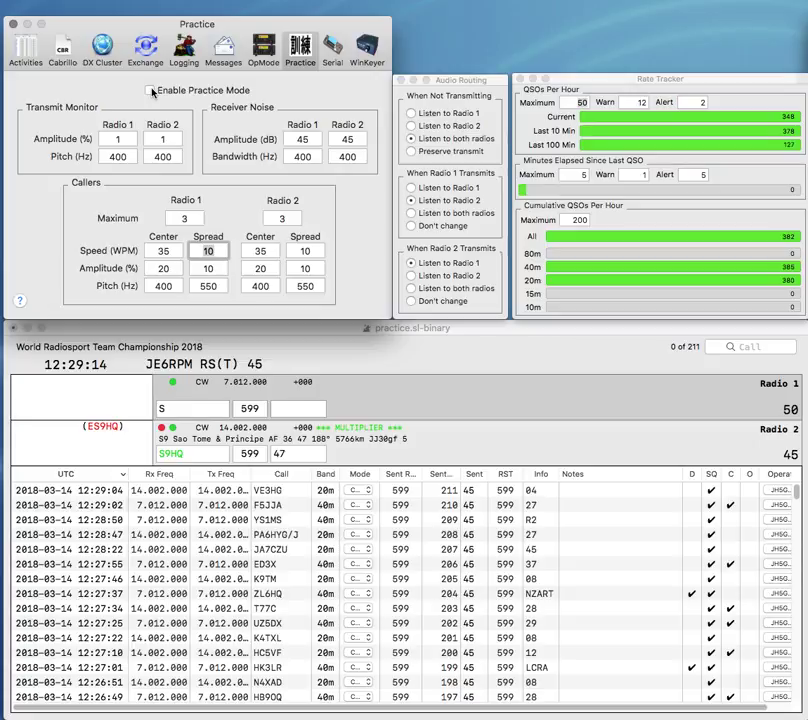
pyautogui.press('super+Tab')
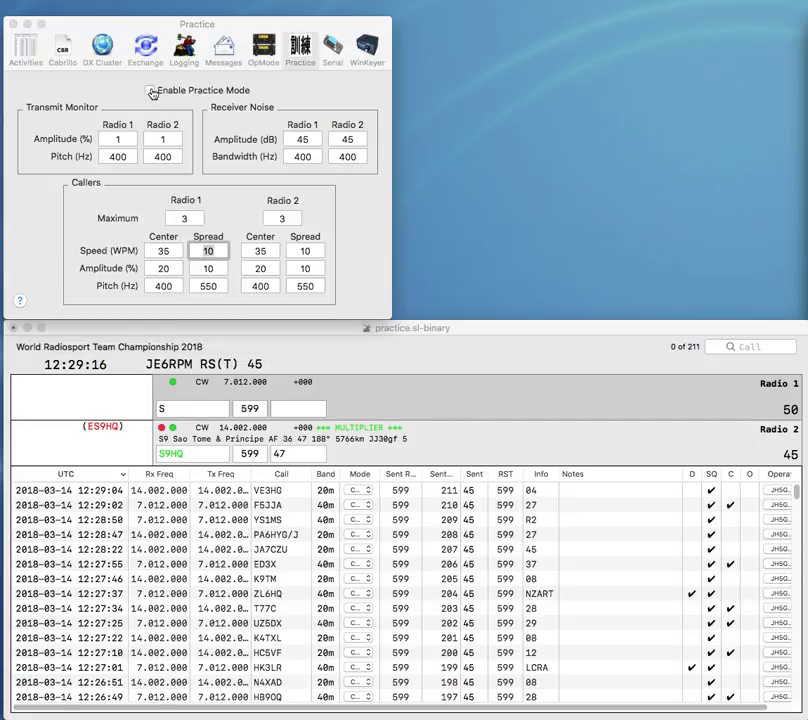